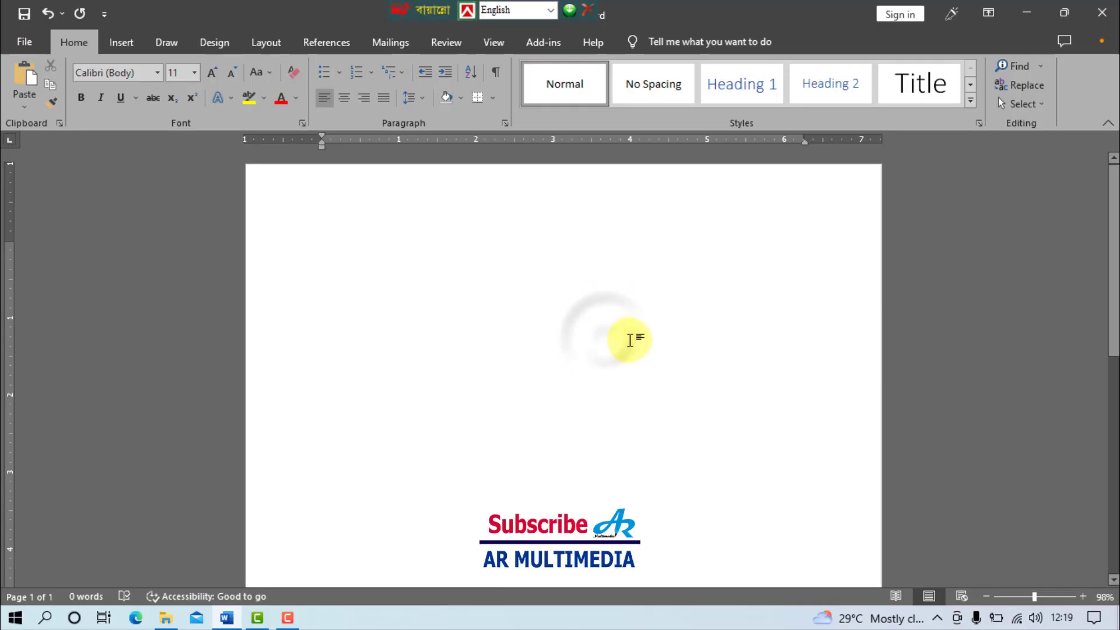
Set the page to A3 with Narrow 0.5-inch margins, then zoom out to see it.
{"action": "left_click", "coordinate": [275, 52]}
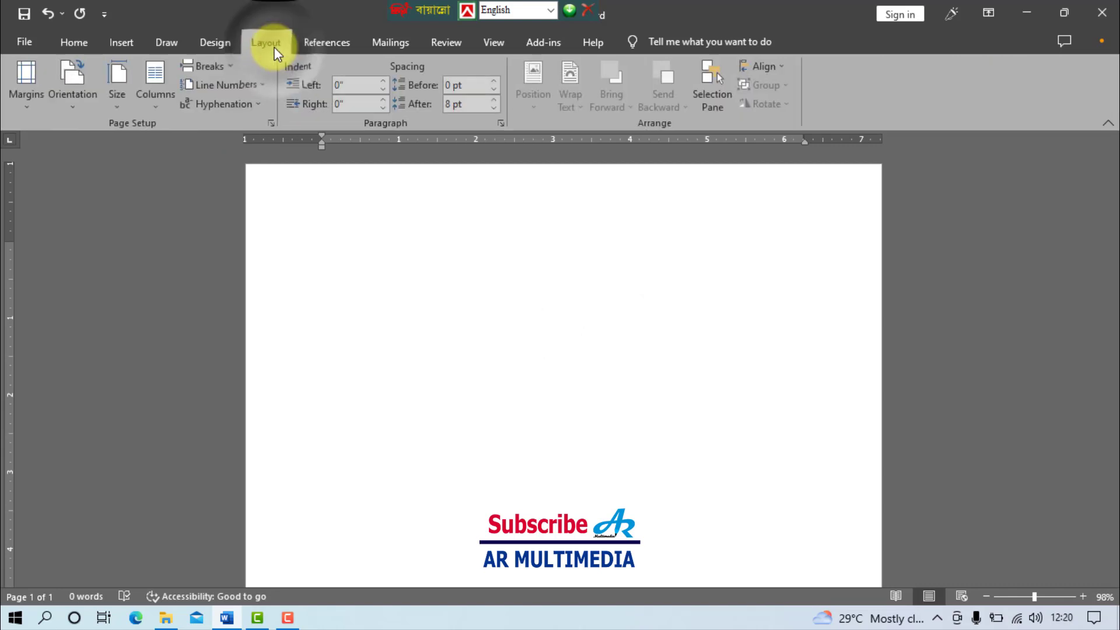
{"action": "left_click", "coordinate": [115, 107]}
{"action": "left_click", "coordinate": [187, 312]}
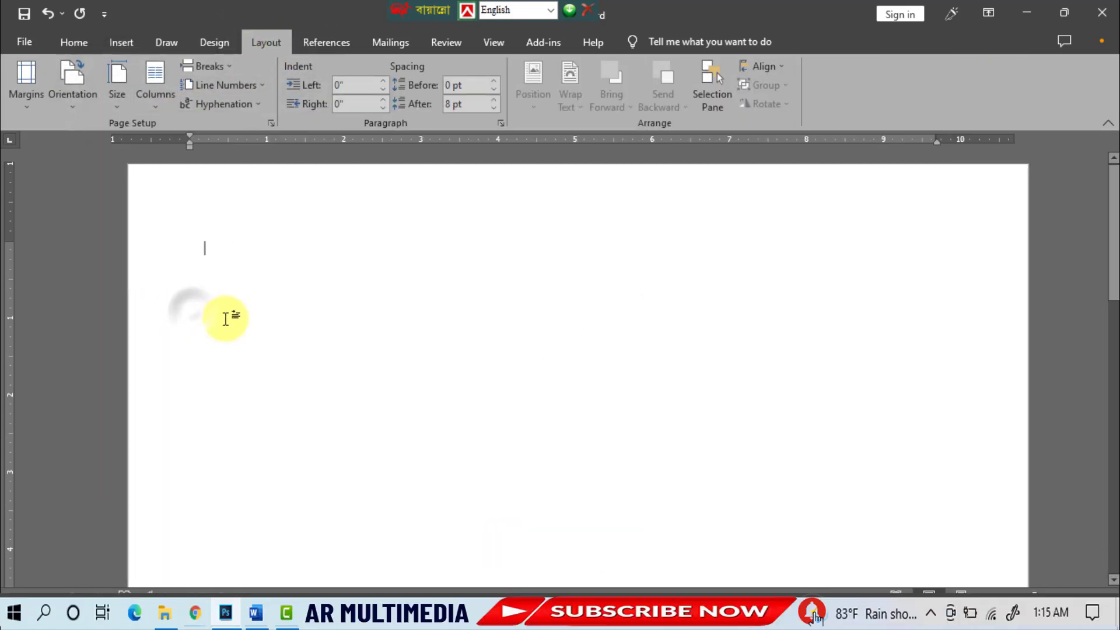
{"action": "left_click", "coordinate": [31, 105]}
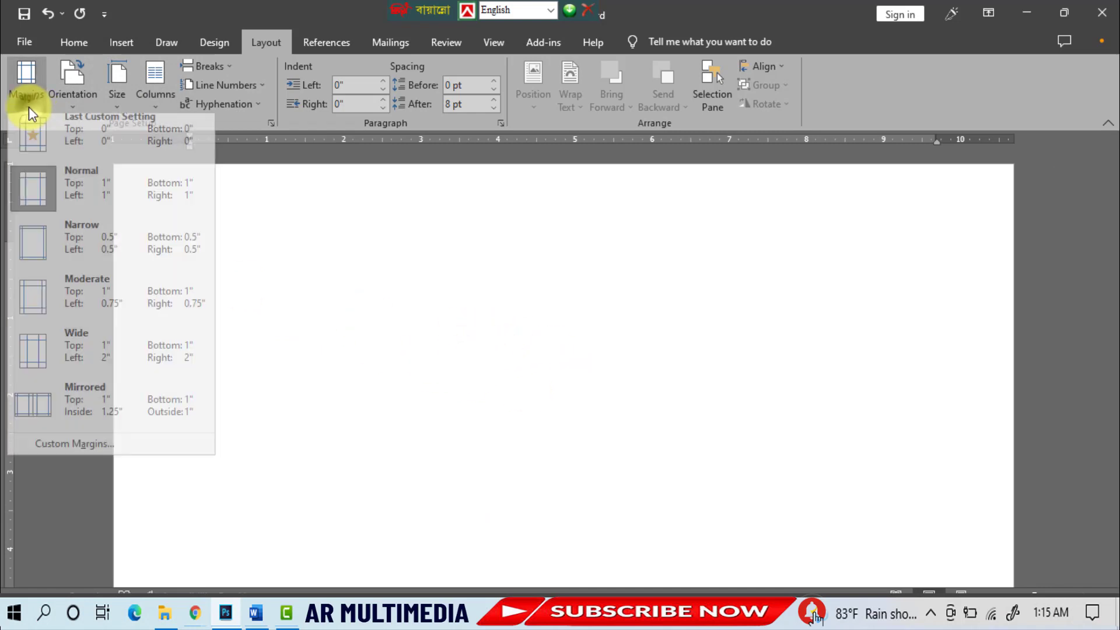
{"action": "left_click", "coordinate": [81, 243]}
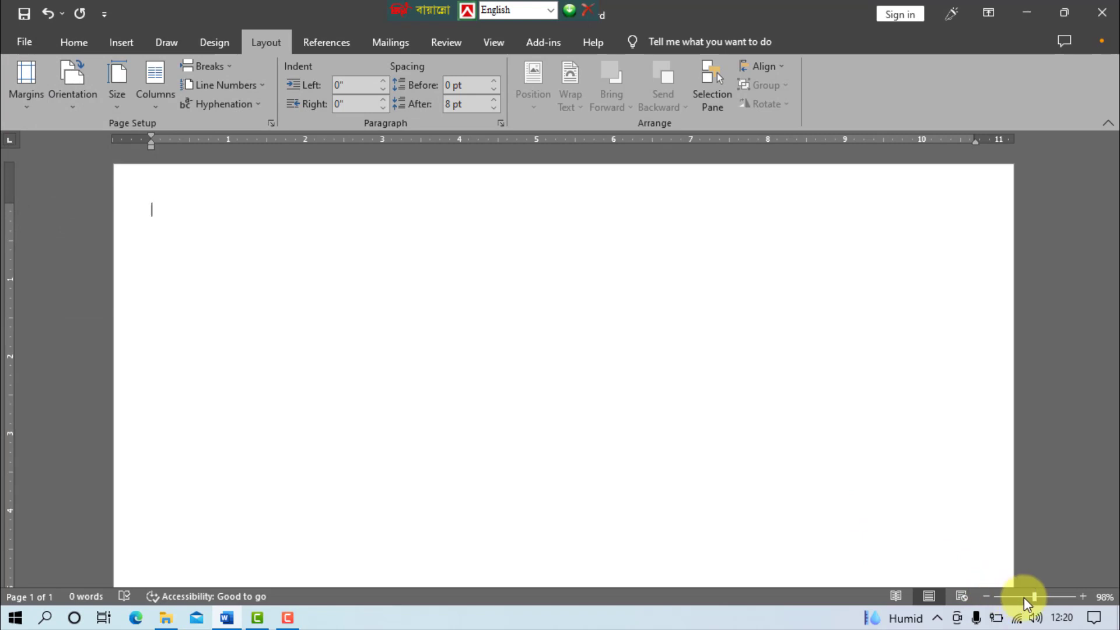
{"action": "left_click_drag", "start_coordinate": [1023, 597], "coordinate": [1017, 600]}
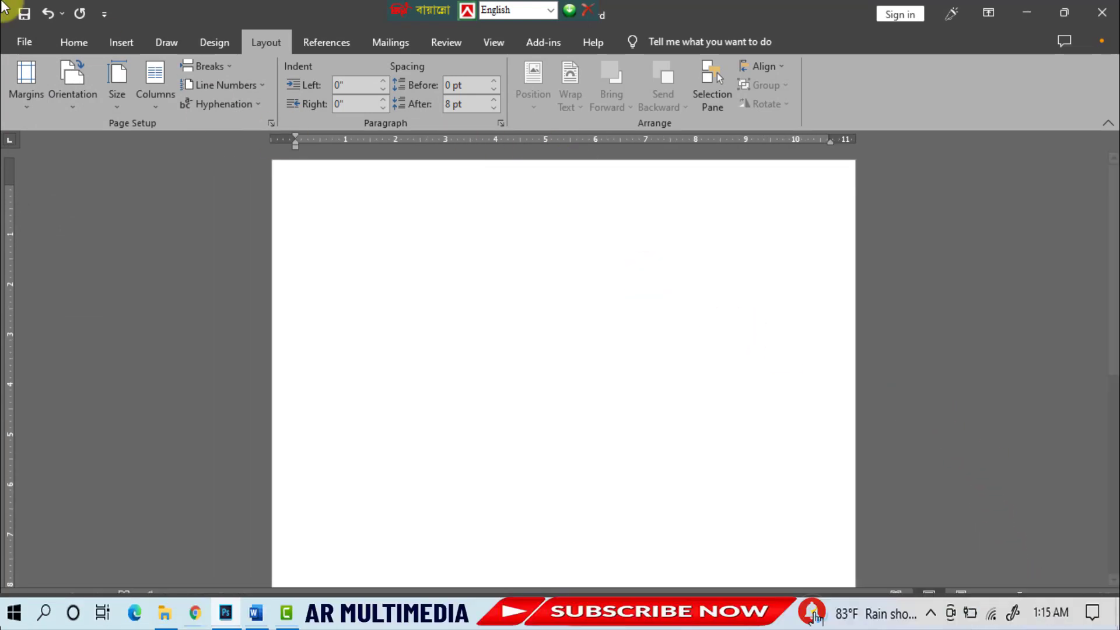
Draw a rectangle stretched across the full width of the page top.
{"action": "left_click", "coordinate": [117, 43]}
{"action": "left_click", "coordinate": [220, 66]}
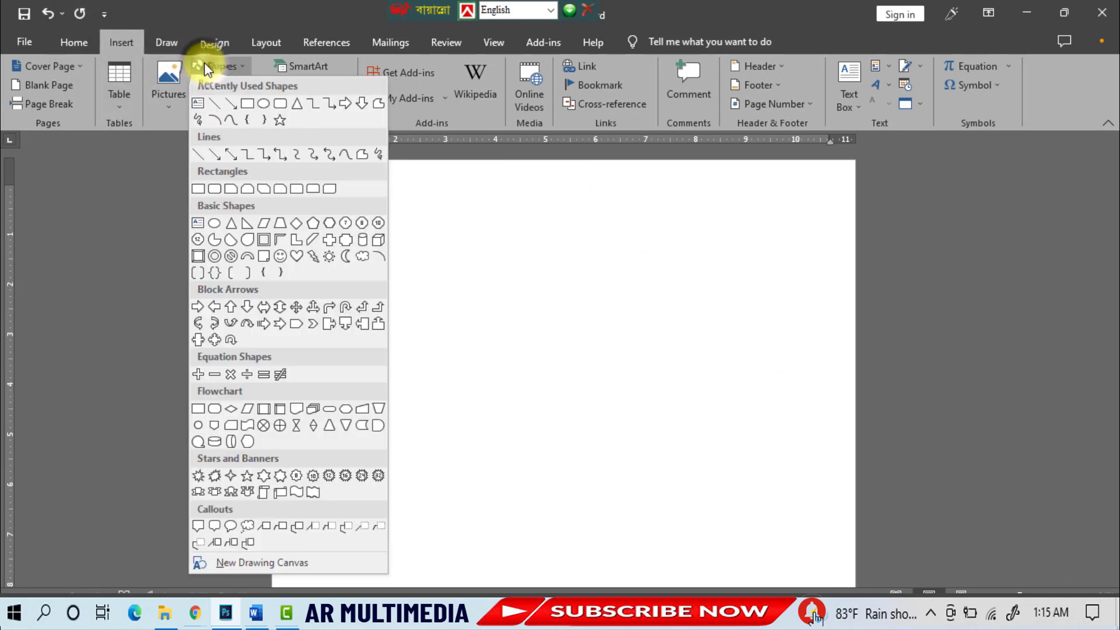
{"action": "left_click", "coordinate": [247, 103]}
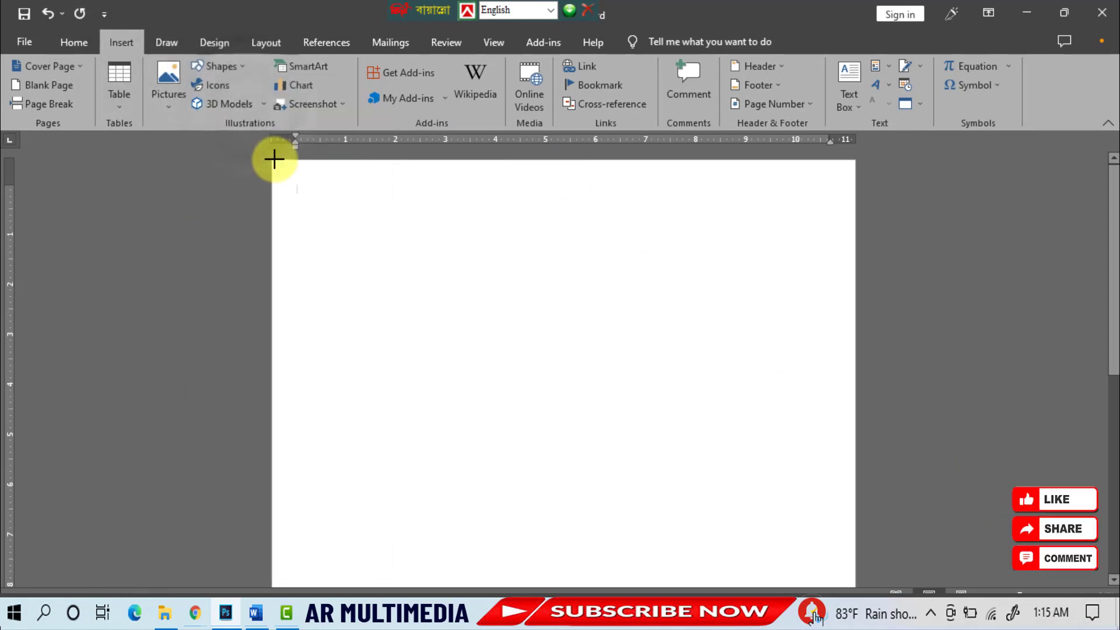
{"action": "left_click_drag", "start_coordinate": [274, 159], "coordinate": [460, 201]}
{"action": "left_click_drag", "start_coordinate": [539, 208], "coordinate": [855, 220]}
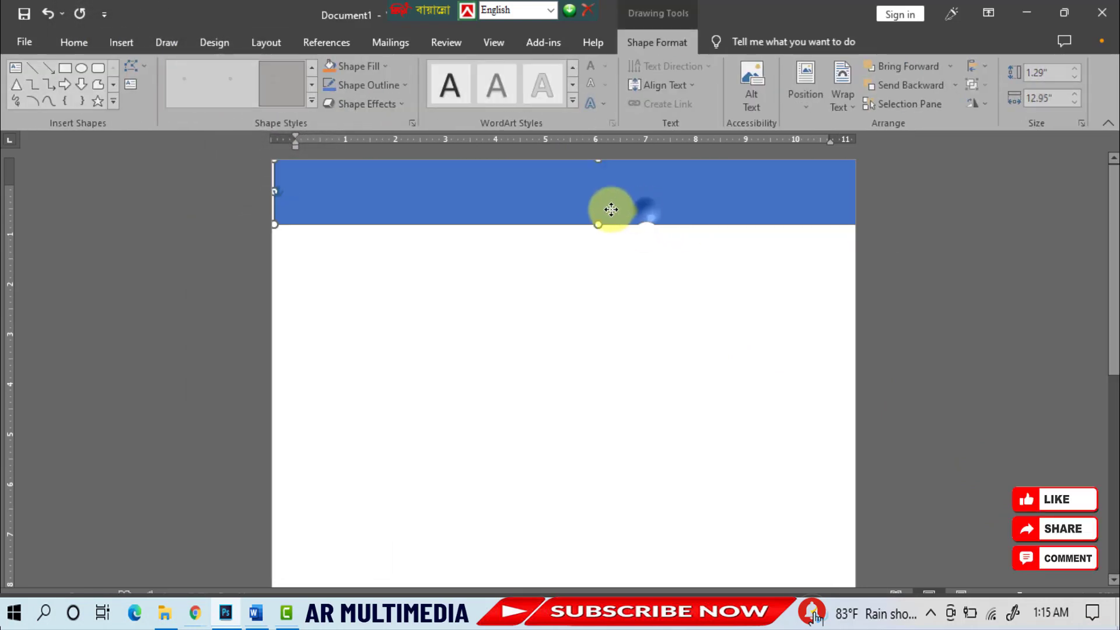
Remove the rectangle's outline and fill it solid black.
{"action": "left_click", "coordinate": [404, 87]}
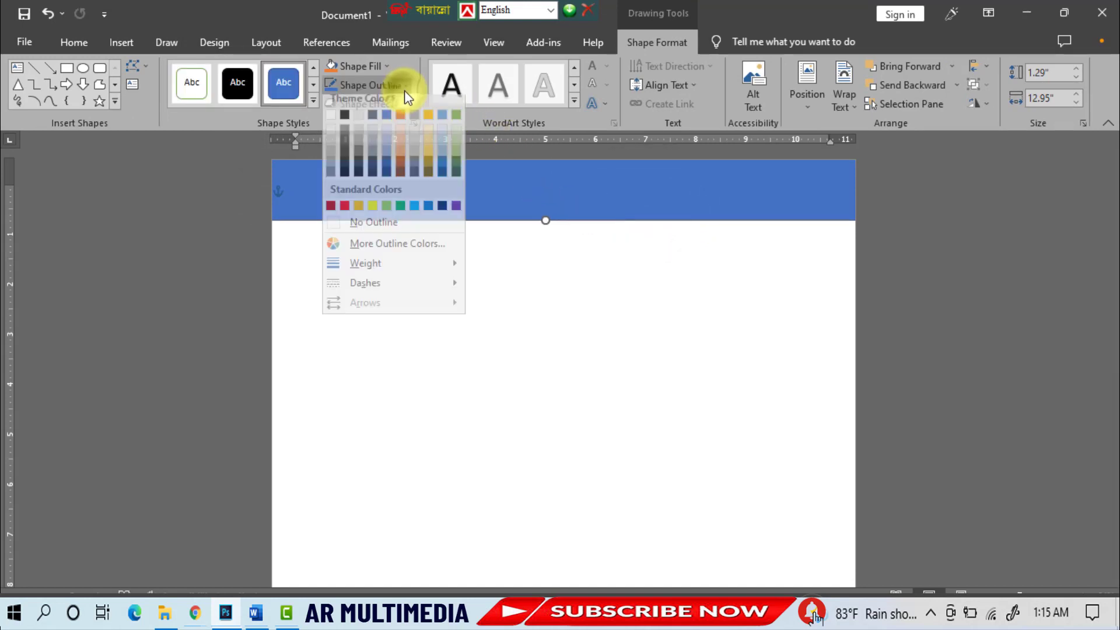
{"action": "left_click", "coordinate": [373, 228]}
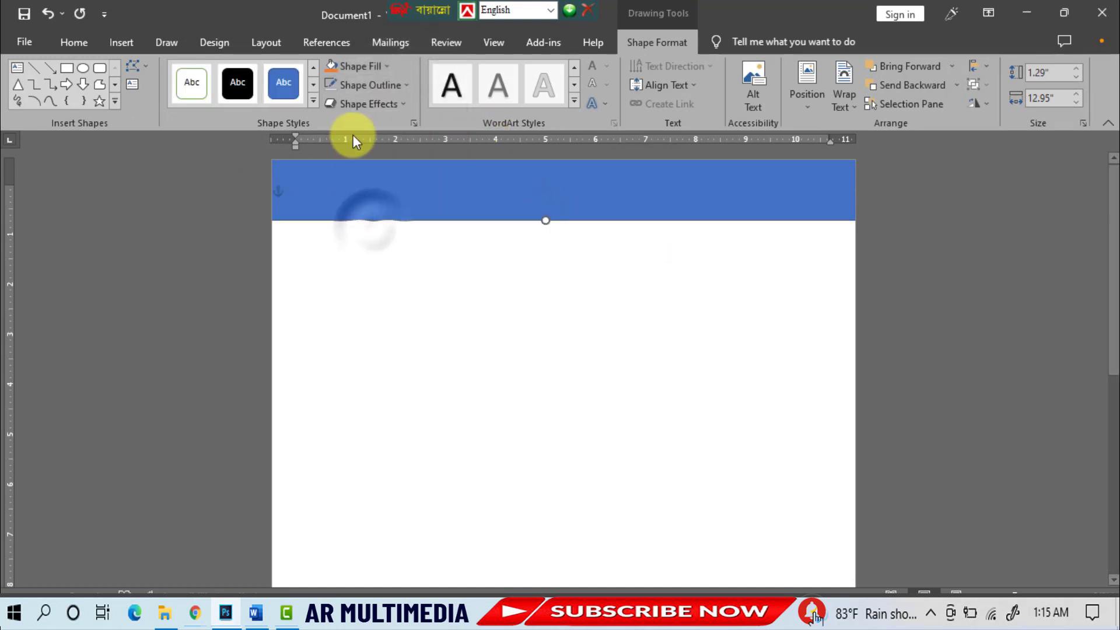
{"action": "left_click", "coordinate": [386, 69]}
{"action": "left_click", "coordinate": [345, 102]}
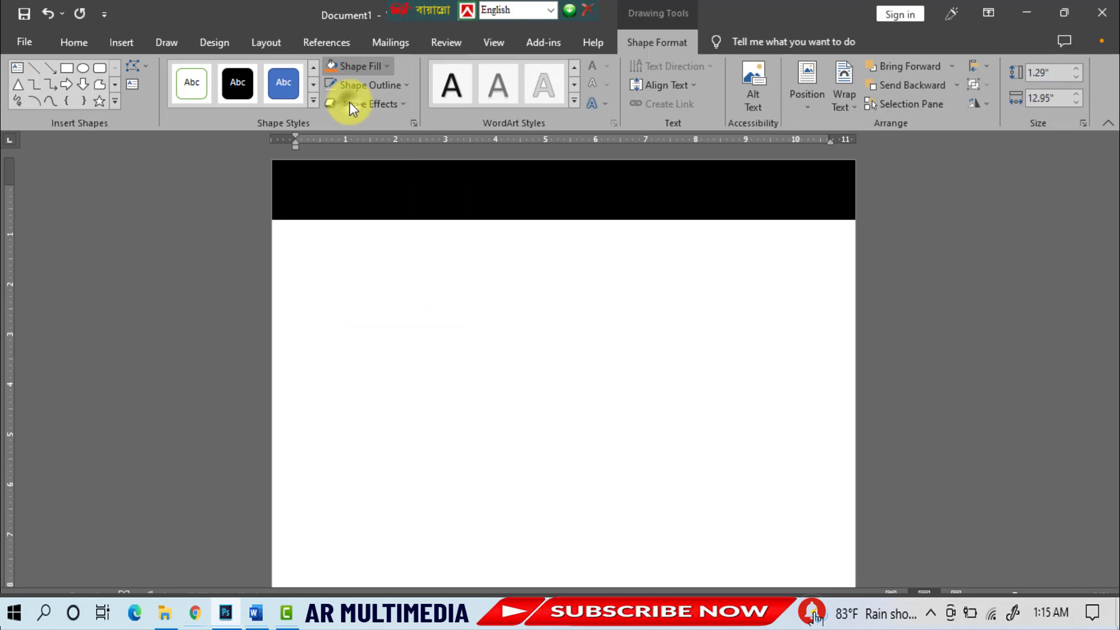
{"action": "left_click", "coordinate": [489, 303]}
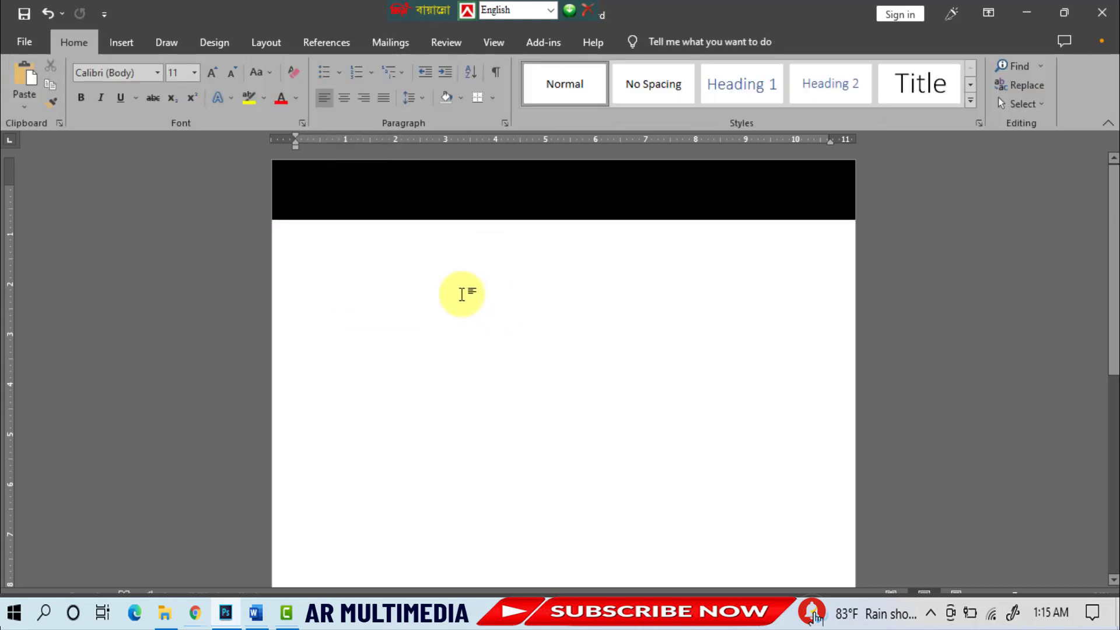
{"action": "left_click", "coordinate": [121, 43]}
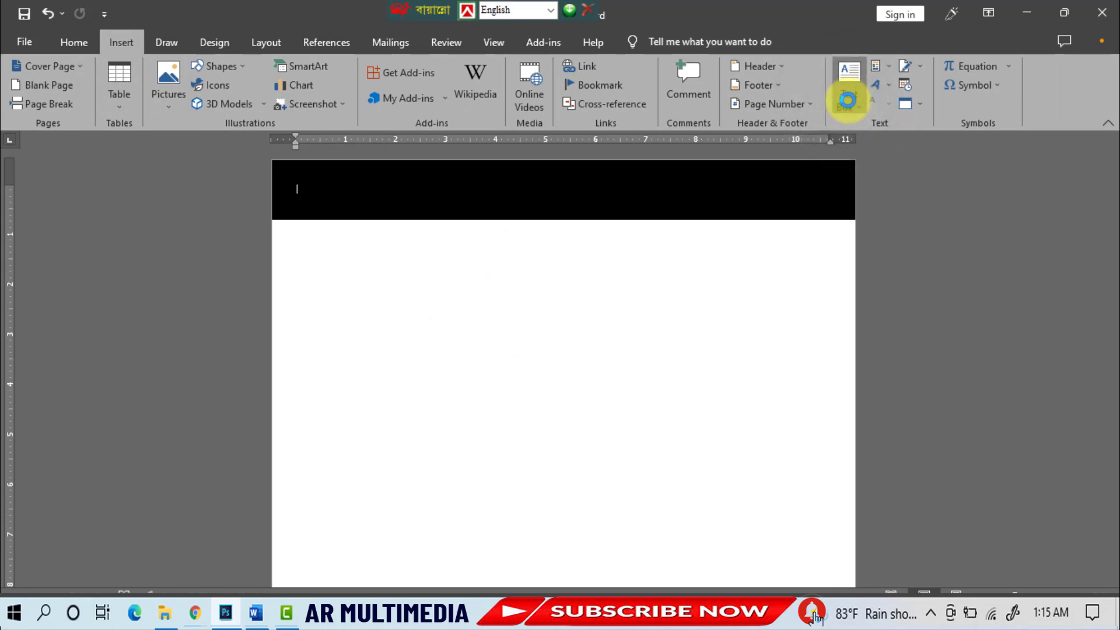
Draw a wide text box just below the black banner.
{"action": "left_click", "coordinate": [847, 100]}
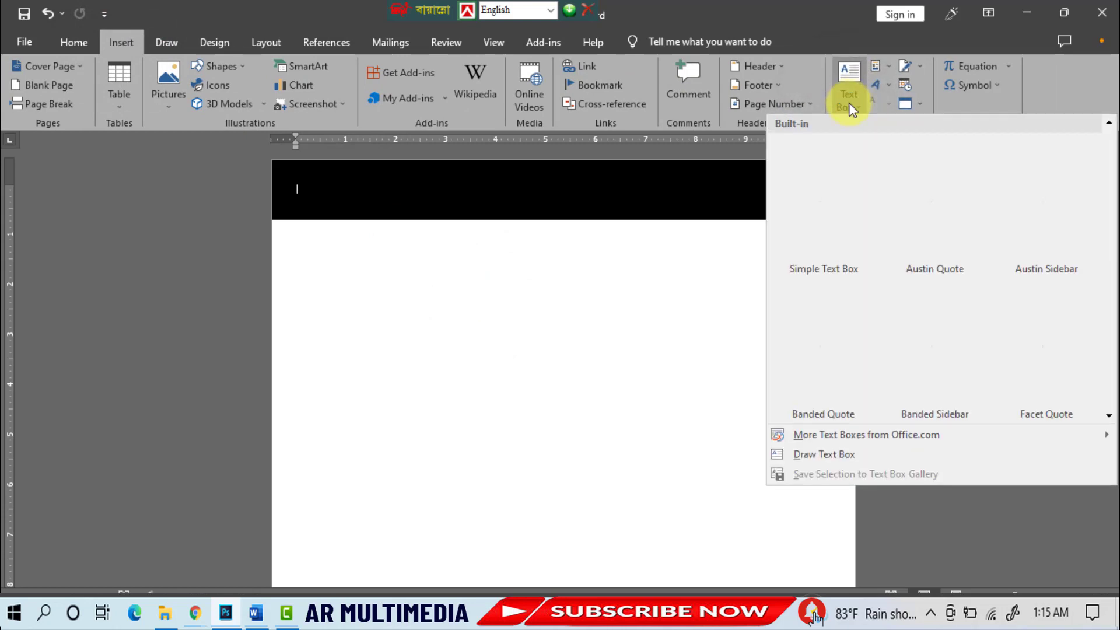
{"action": "left_click", "coordinate": [815, 463]}
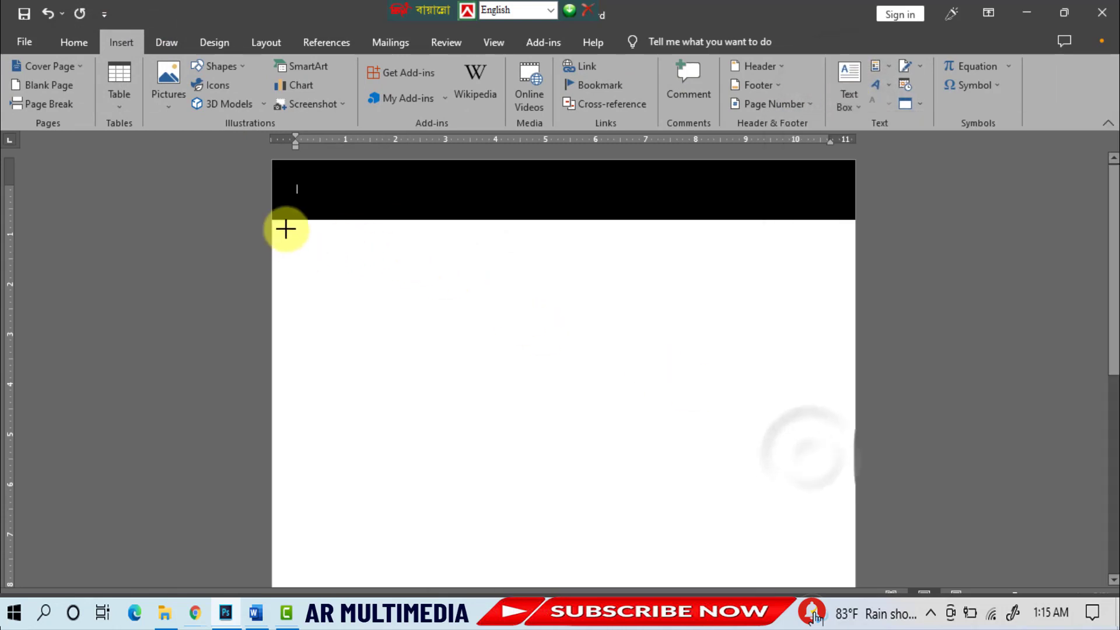
{"action": "mouse_move", "coordinate": [286, 229]}
{"action": "left_mouse_down"}
{"action": "mouse_move", "coordinate": [807, 295]}
{"action": "mouse_move", "coordinate": [840, 285]}
{"action": "left_mouse_up"}
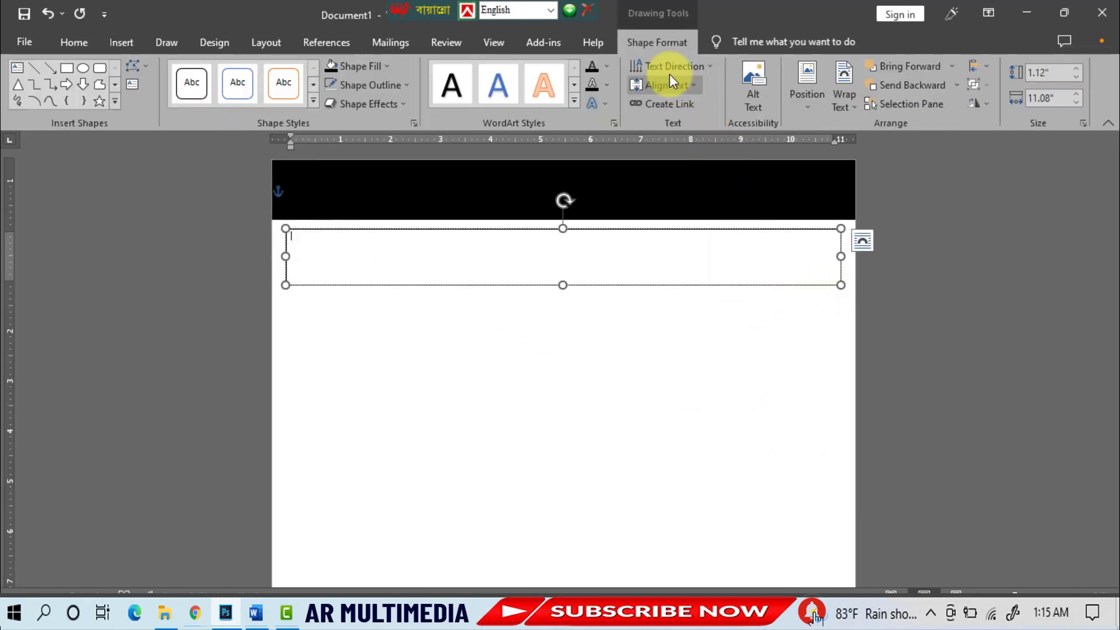
Give the text box no fill and no outline.
{"action": "left_click", "coordinate": [388, 66]}
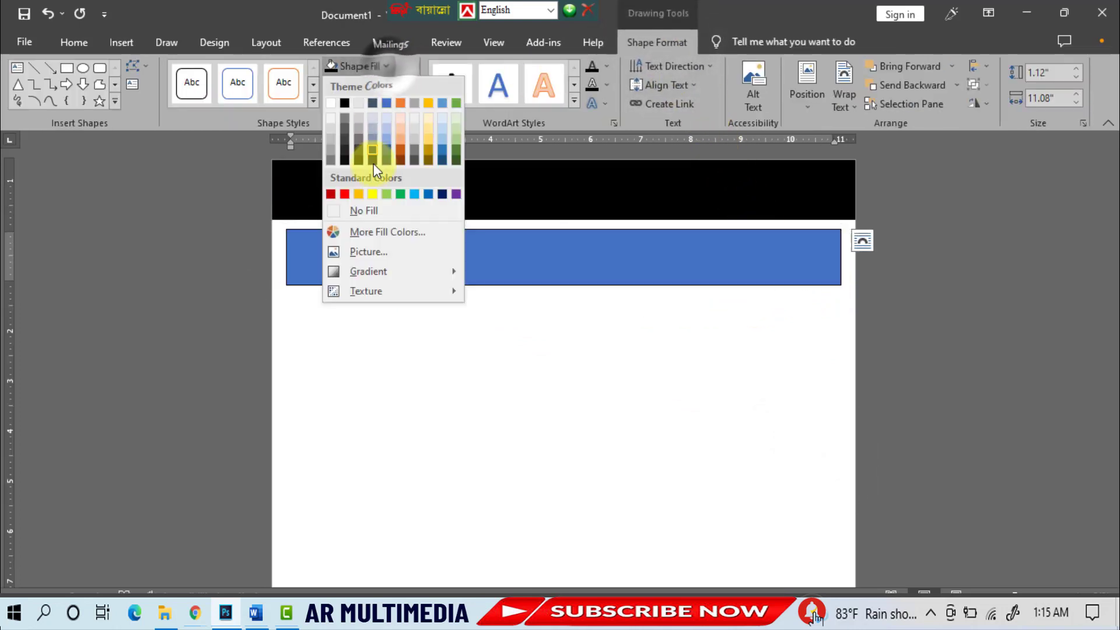
{"action": "left_click", "coordinate": [365, 211]}
{"action": "left_click", "coordinate": [371, 85]}
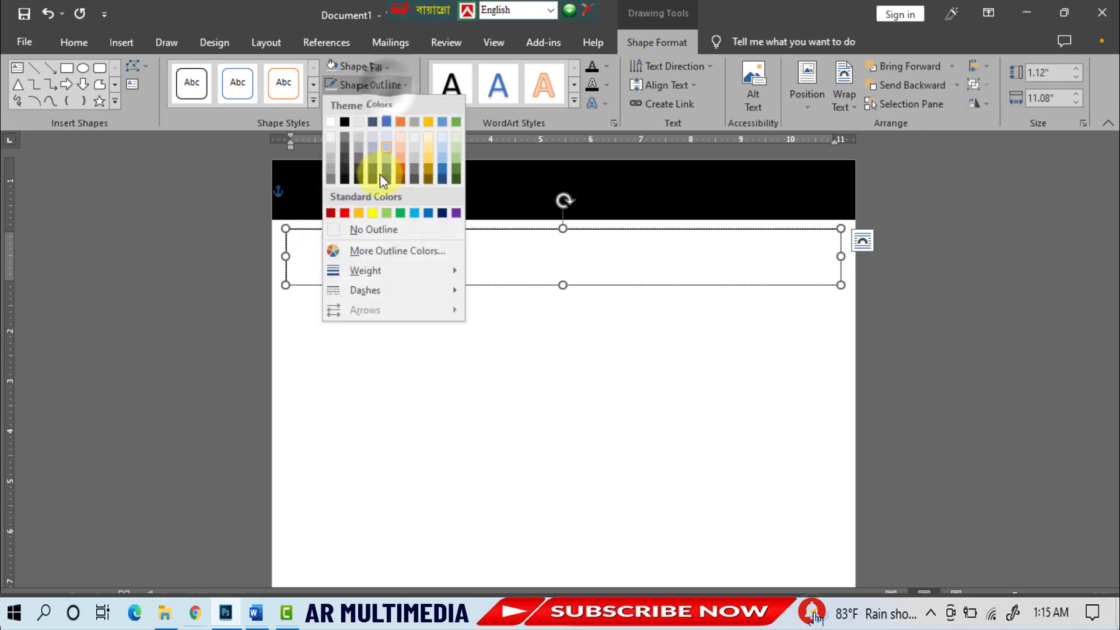
{"action": "left_click", "coordinate": [373, 229]}
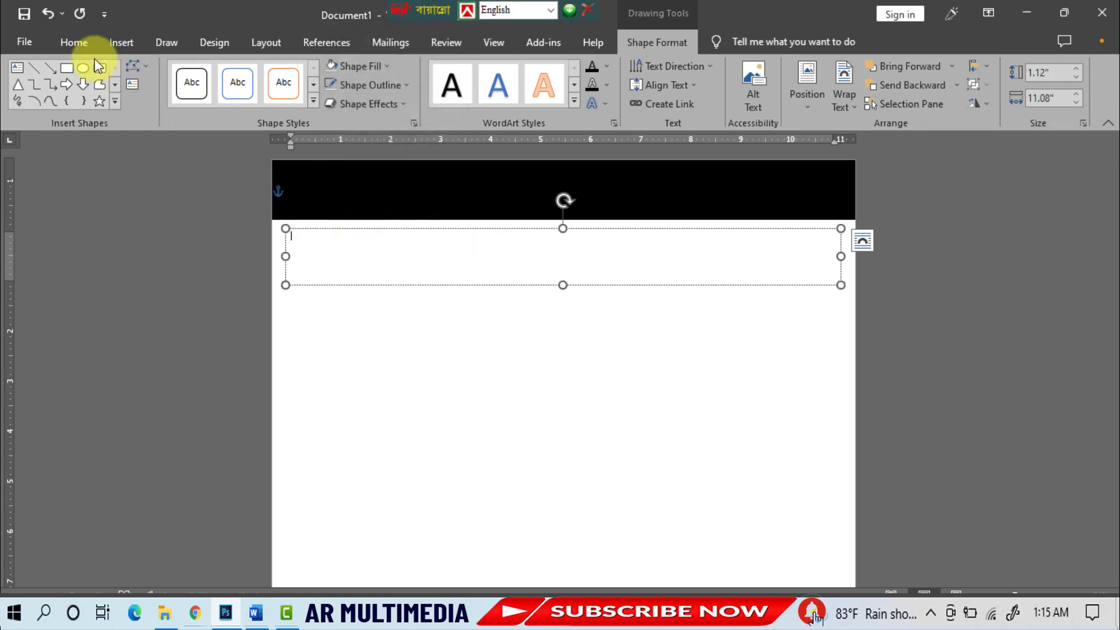
{"action": "left_click", "coordinate": [76, 43]}
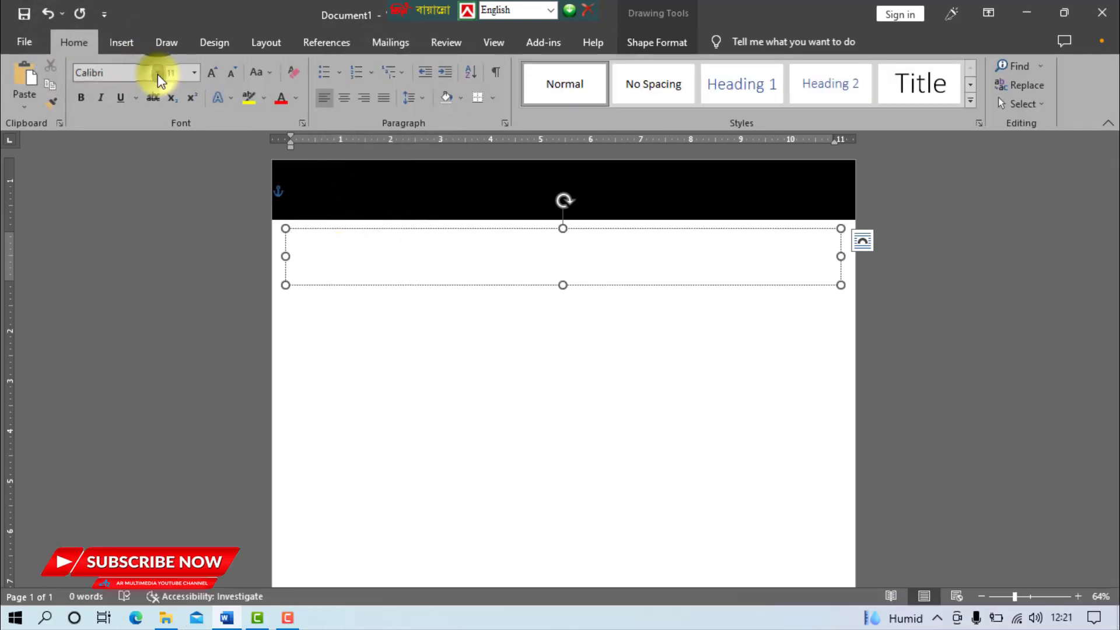
{"action": "left_click", "coordinate": [158, 72]}
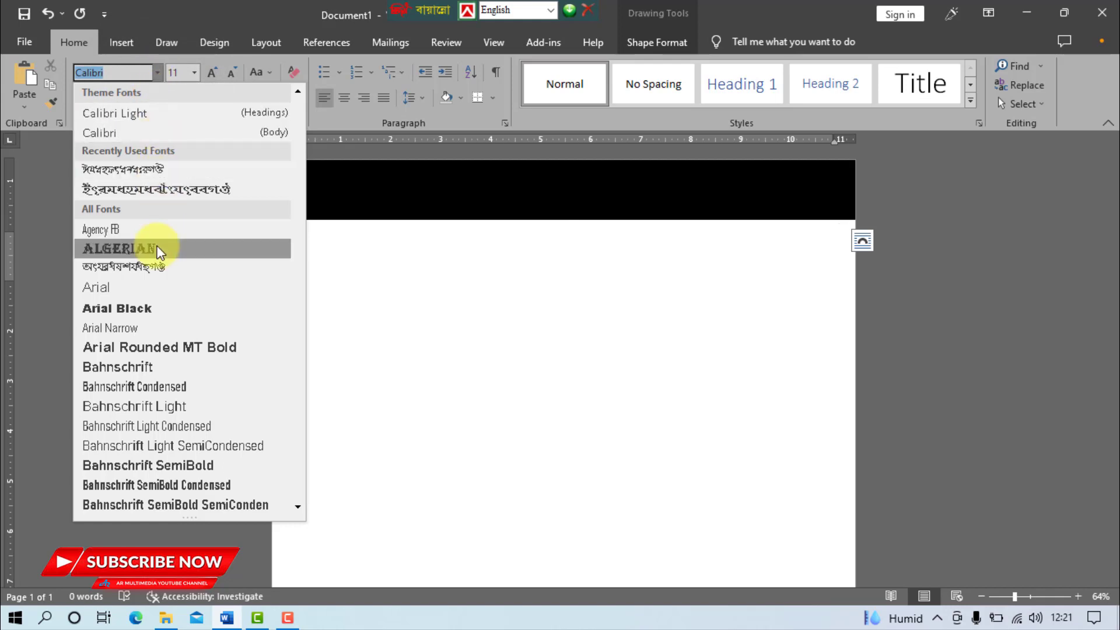
Type the Bengali headline in ChandrabatiMJ at size 50 using the Bangla keyboard.
{"action": "left_click", "coordinate": [167, 170]}
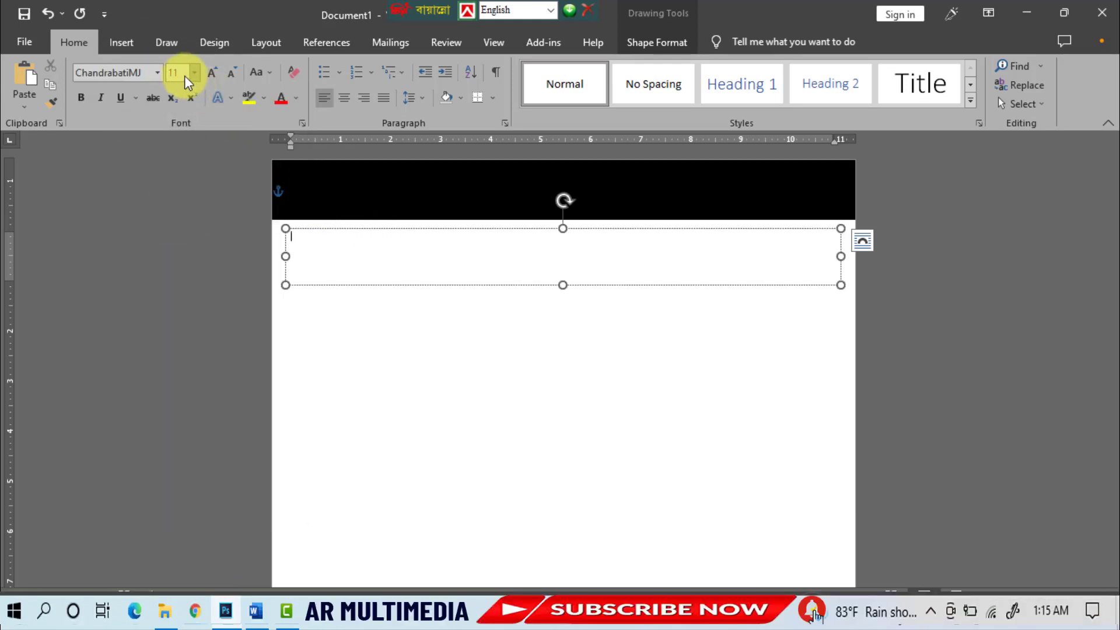
{"action": "type", "text": "50"}
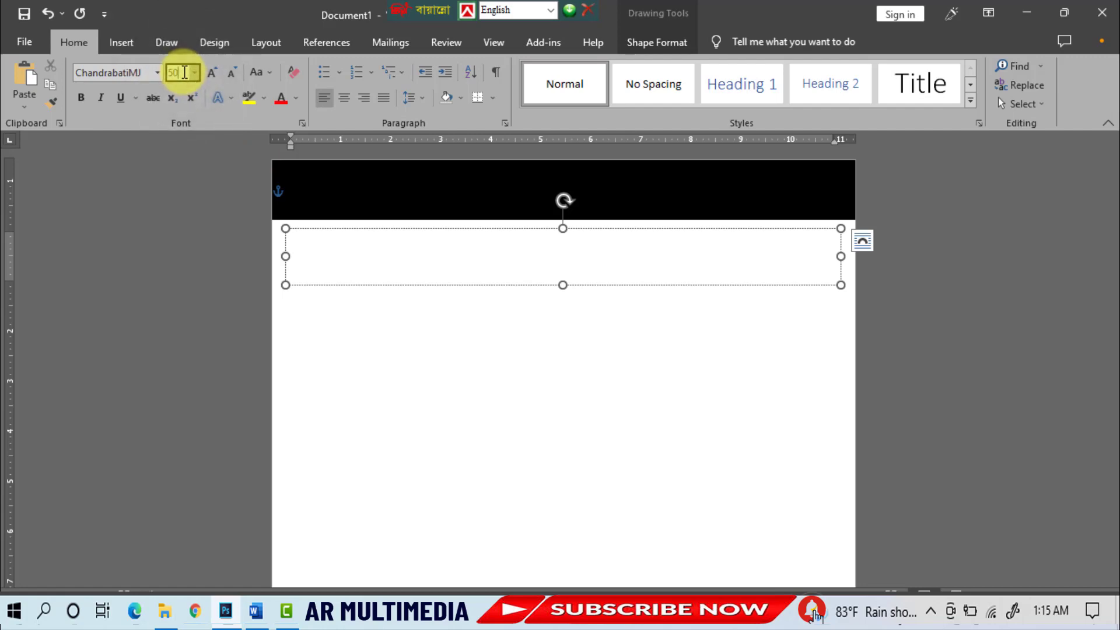
{"action": "key", "text": "Return"}
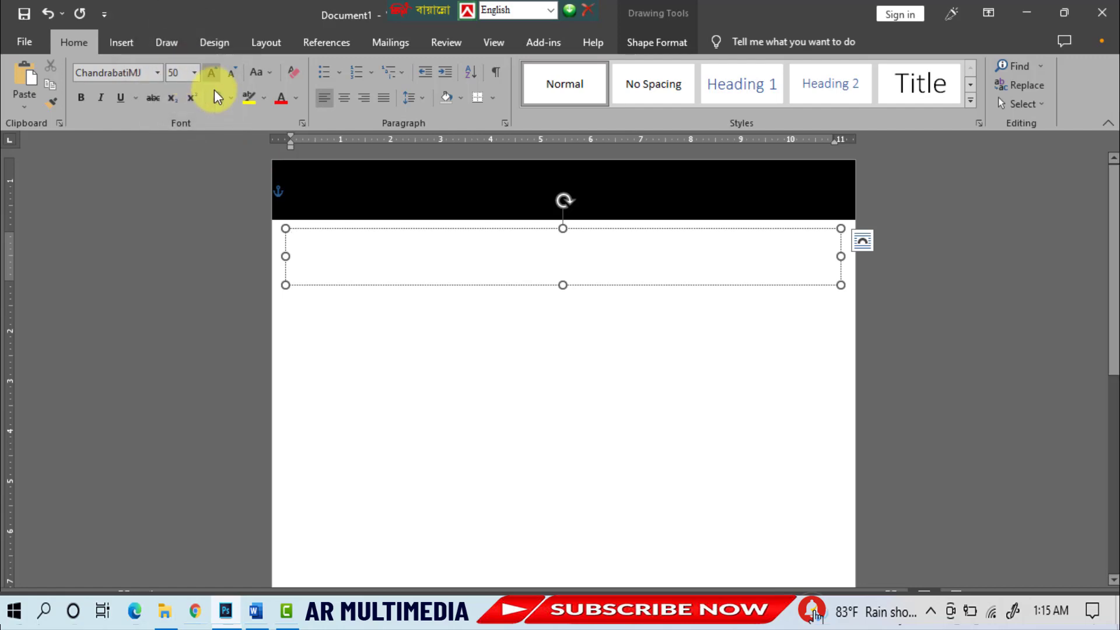
{"action": "key", "text": "ctrl+alt+b"}
{"action": "type", "text": "আসন্ন া"}
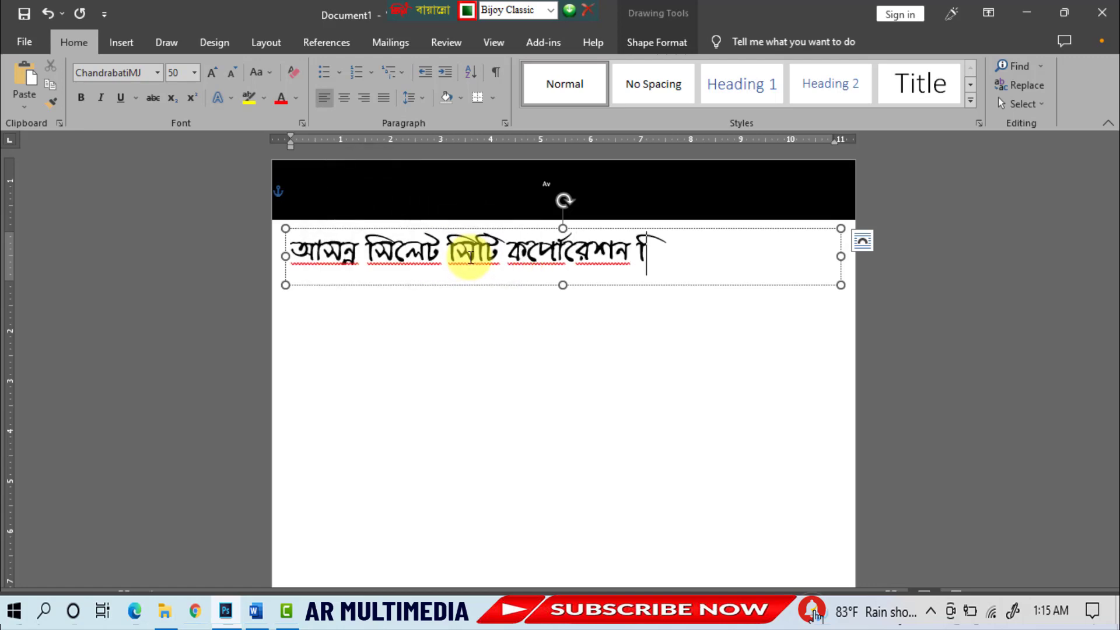
Centre the headline, make it white, and move the text box onto the black banner.
{"action": "left_click", "coordinate": [344, 98]}
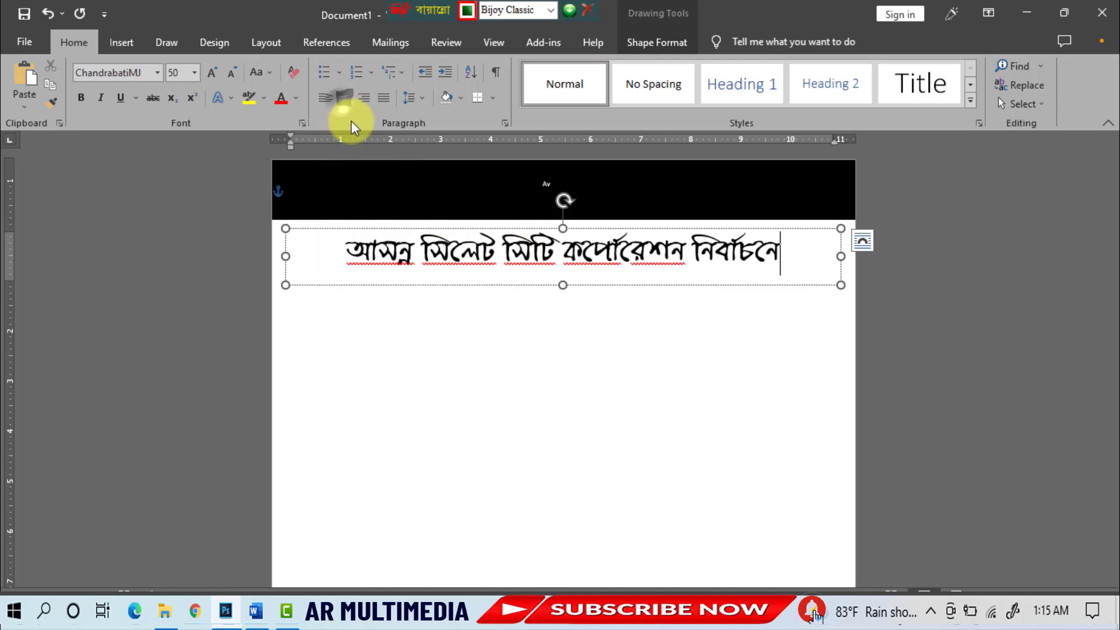
{"action": "left_click_drag", "start_coordinate": [345, 245], "coordinate": [804, 240]}
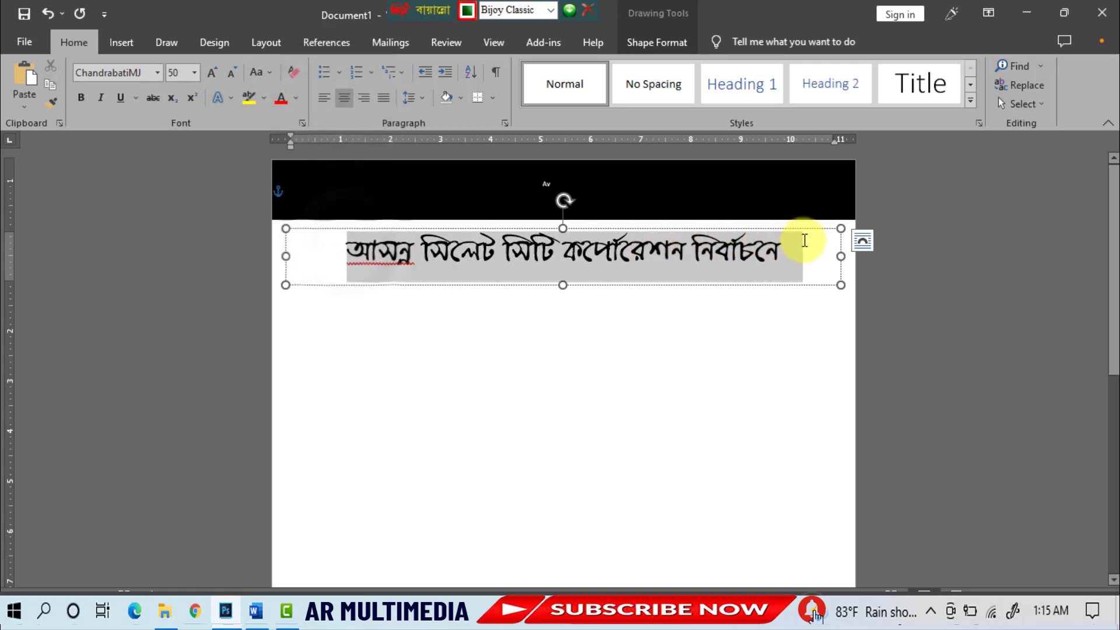
{"action": "left_click", "coordinate": [296, 98]}
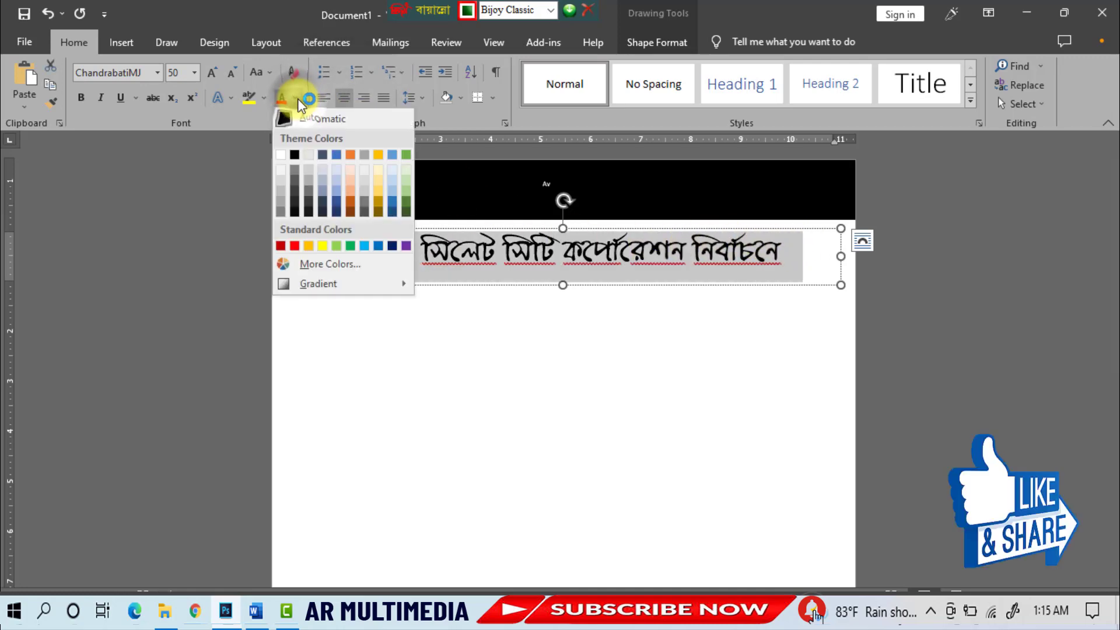
{"action": "left_click", "coordinate": [295, 154]}
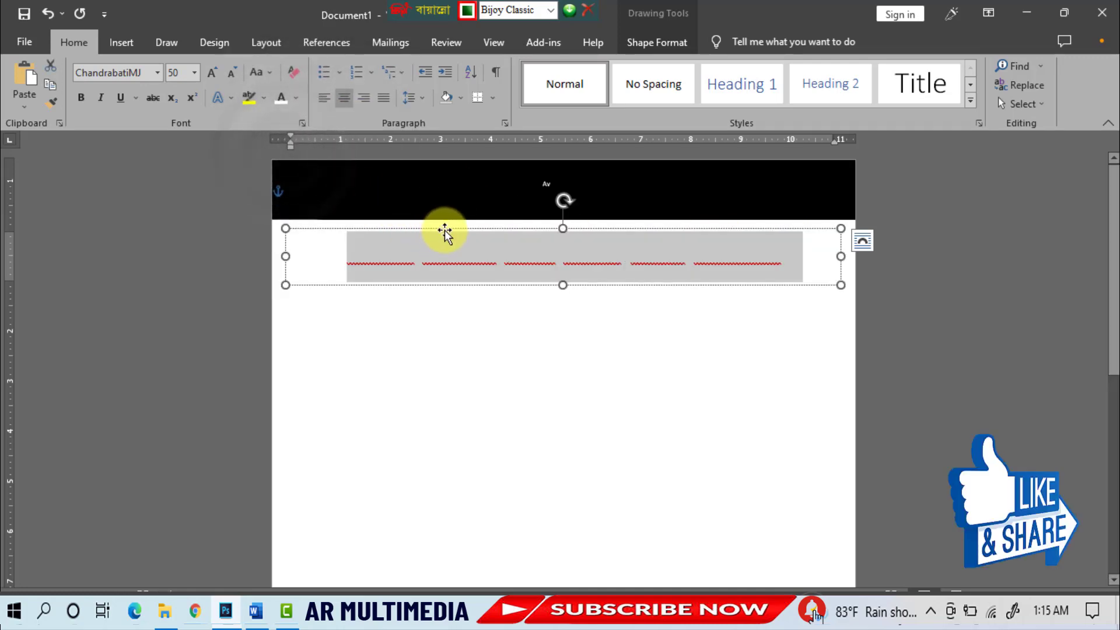
{"action": "left_click_drag", "start_coordinate": [442, 229], "coordinate": [449, 155]}
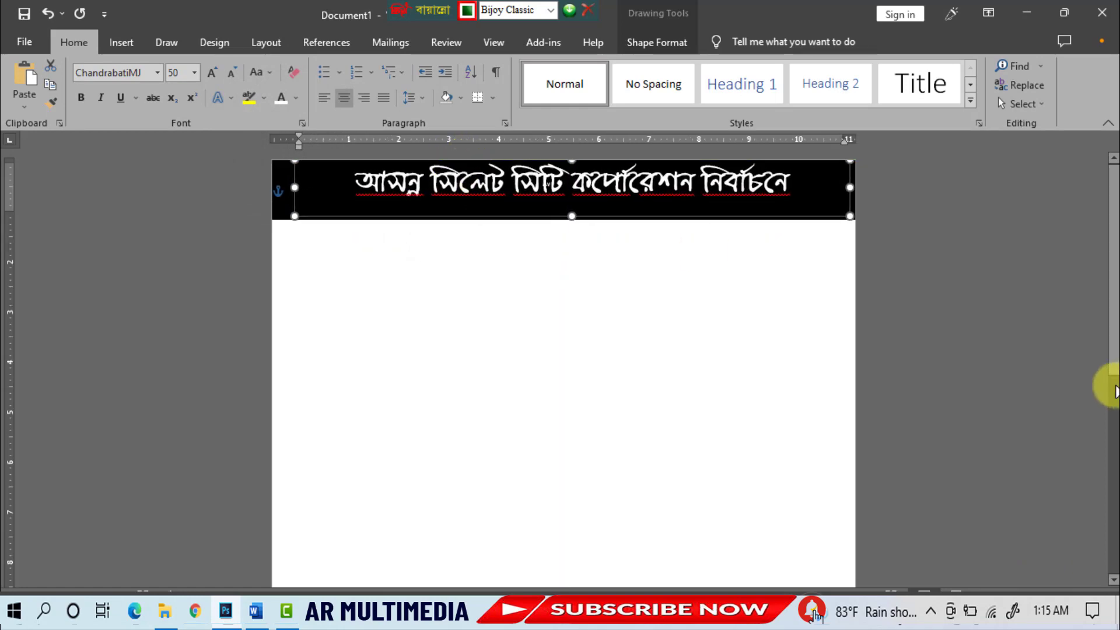
{"action": "left_click", "coordinate": [624, 292]}
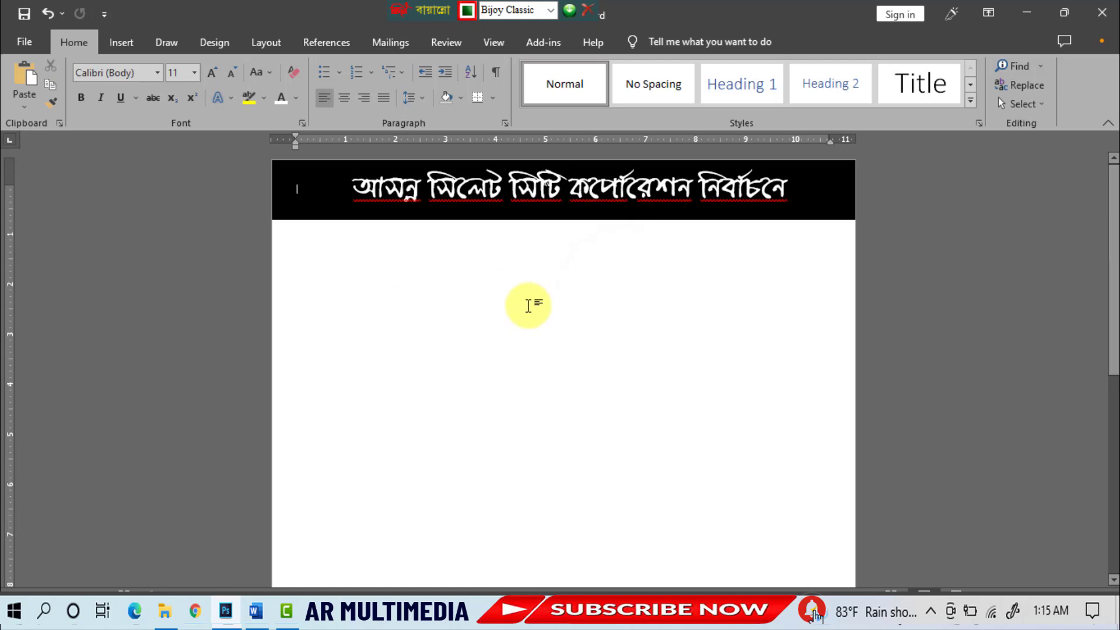
Draw a large oval at the top left, enlarged to 6.13 by 7.03 inches.
{"action": "left_click", "coordinate": [122, 42]}
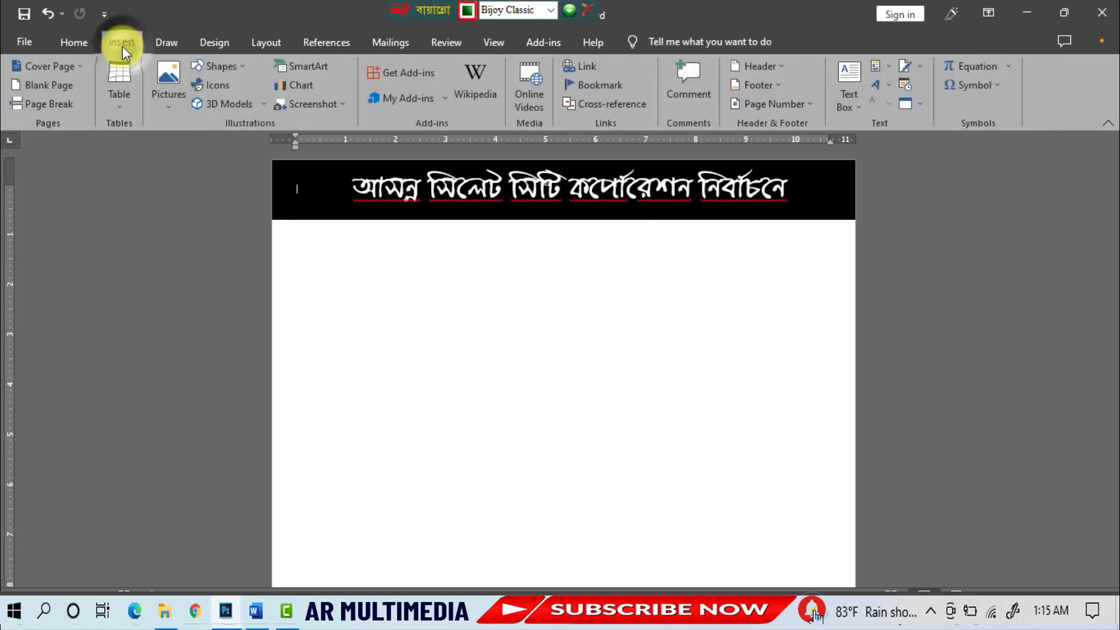
{"action": "left_click", "coordinate": [215, 71]}
{"action": "left_click", "coordinate": [257, 101]}
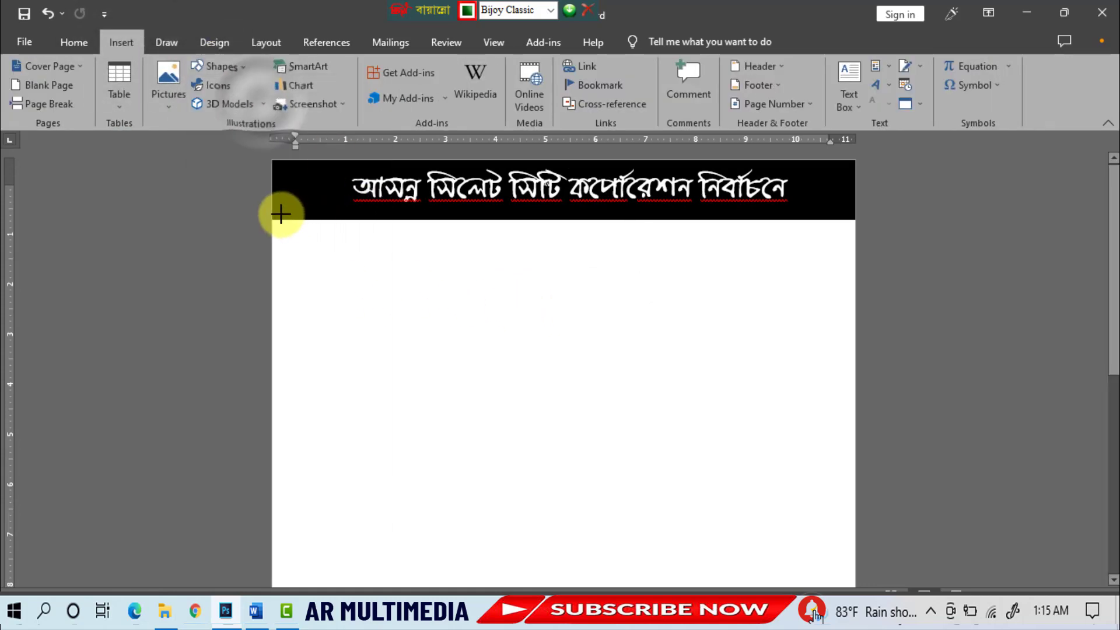
{"action": "left_click_drag", "start_coordinate": [280, 214], "coordinate": [480, 423]}
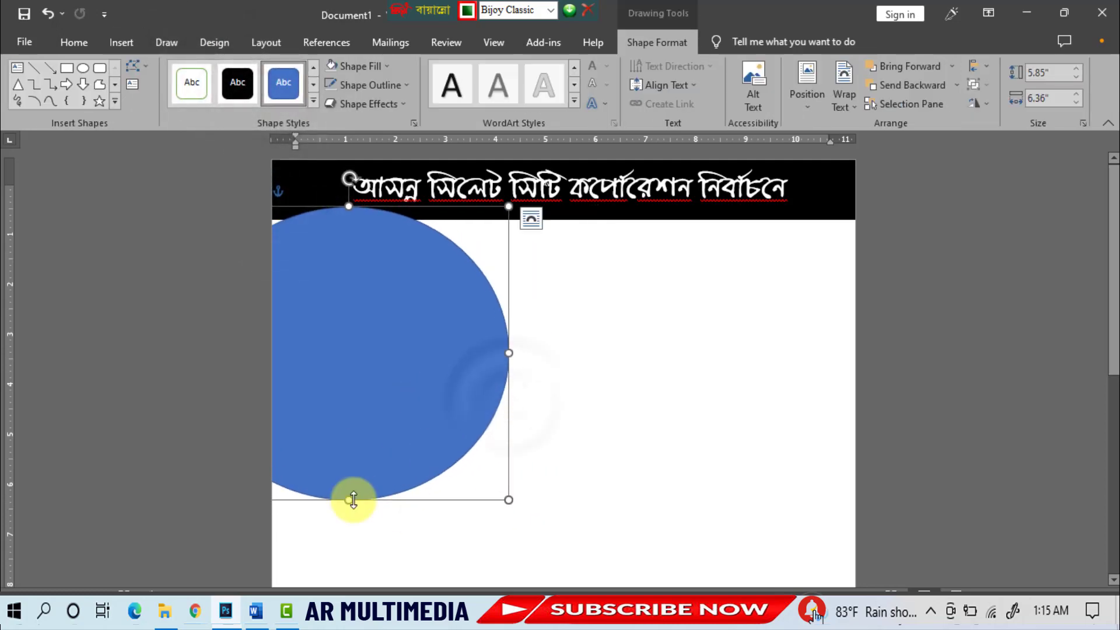
{"action": "mouse_move", "coordinate": [508, 499]}
{"action": "left_mouse_down"}
{"action": "mouse_move", "coordinate": [500, 493]}
{"action": "mouse_move", "coordinate": [513, 513]}
{"action": "left_mouse_up"}
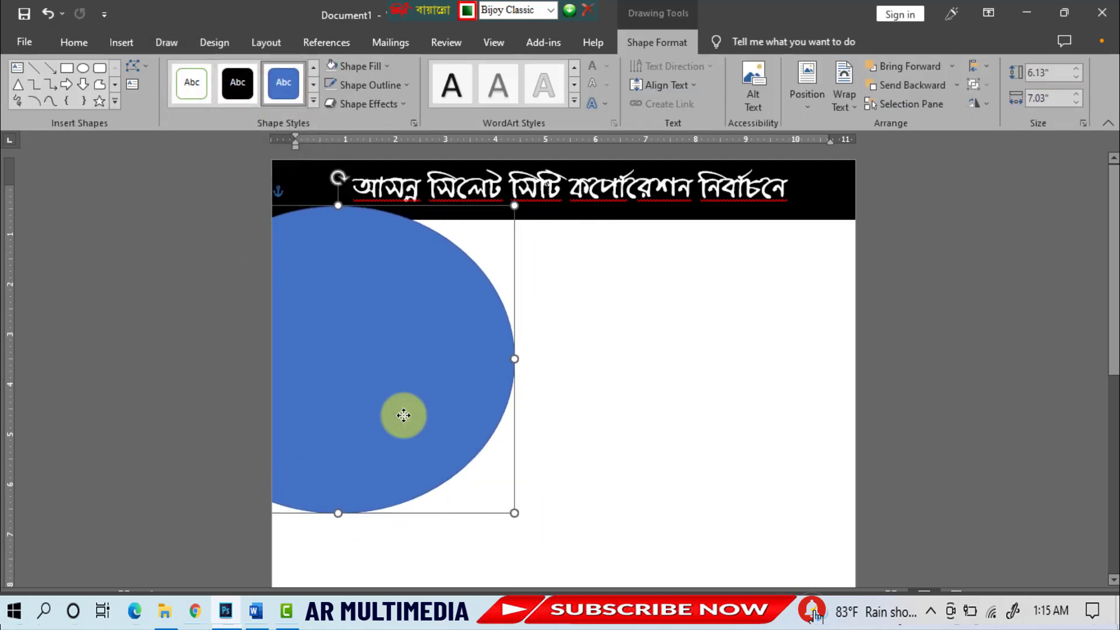
Fill the oval black and remove its outline.
{"action": "left_click", "coordinate": [386, 67]}
{"action": "left_click", "coordinate": [345, 104]}
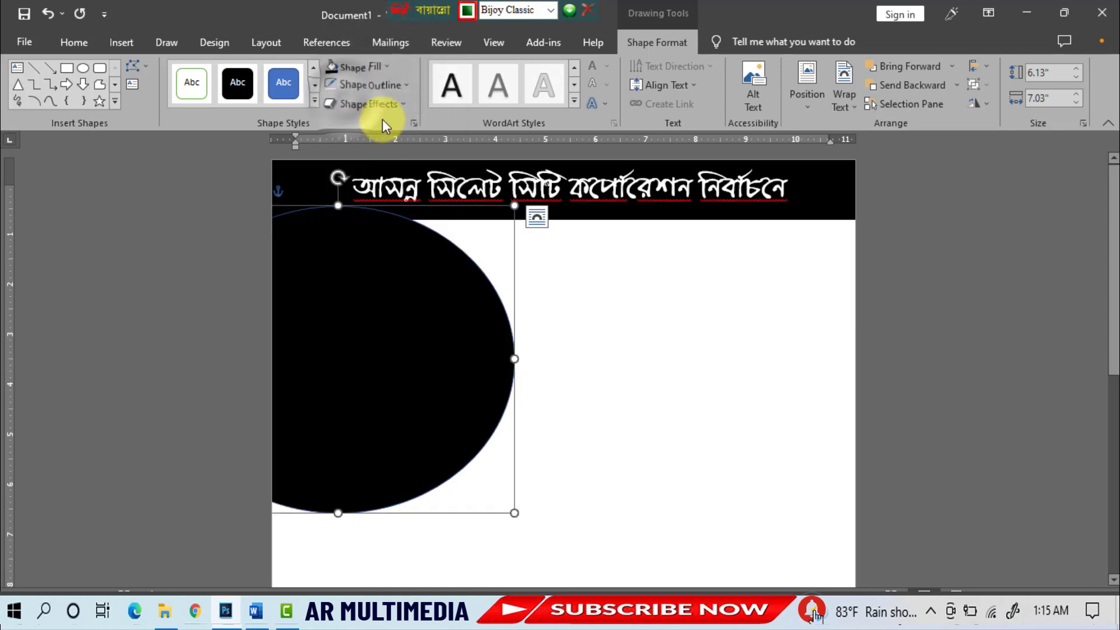
{"action": "left_click", "coordinate": [394, 85]}
{"action": "left_click", "coordinate": [370, 231]}
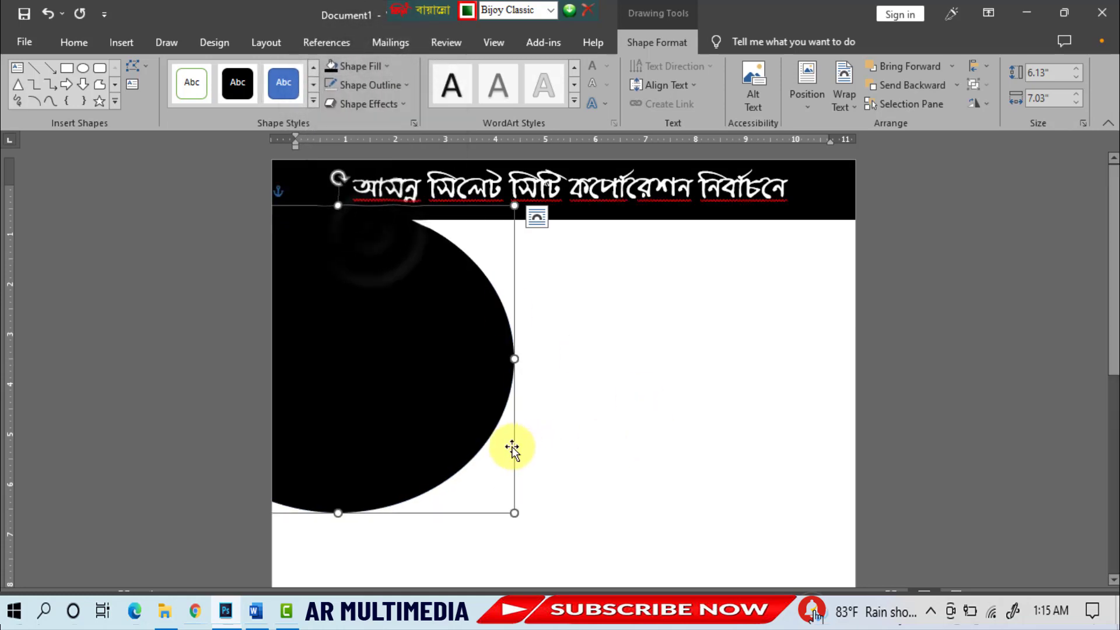
Paste a duplicate oval, fill it light grey, and shrink it to leave a black rim.
{"action": "left_click", "coordinate": [74, 42]}
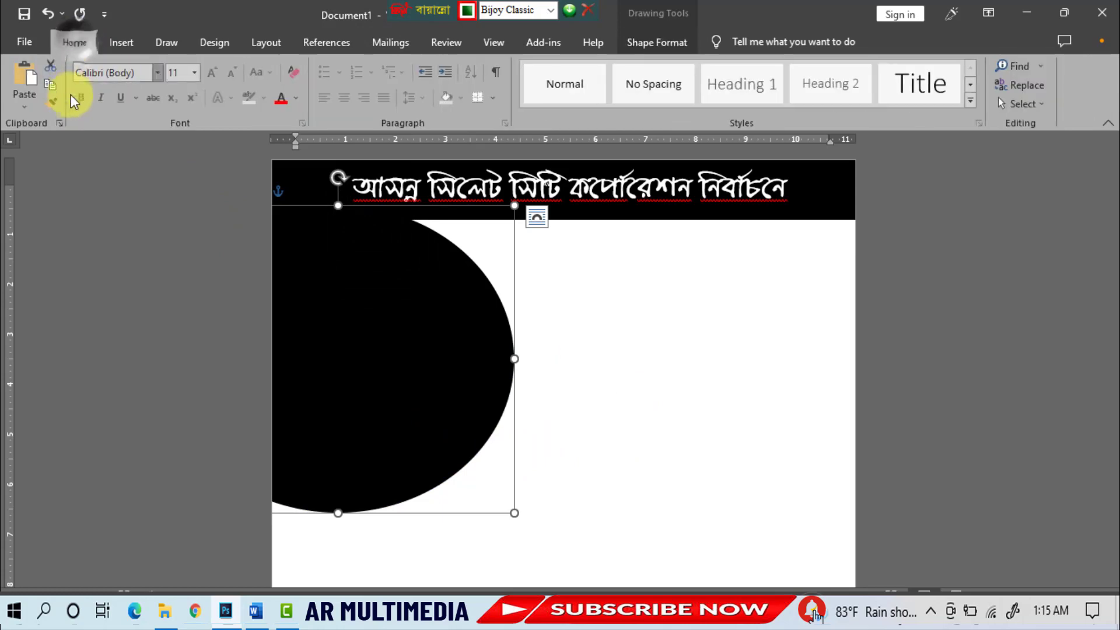
{"action": "left_click", "coordinate": [25, 80]}
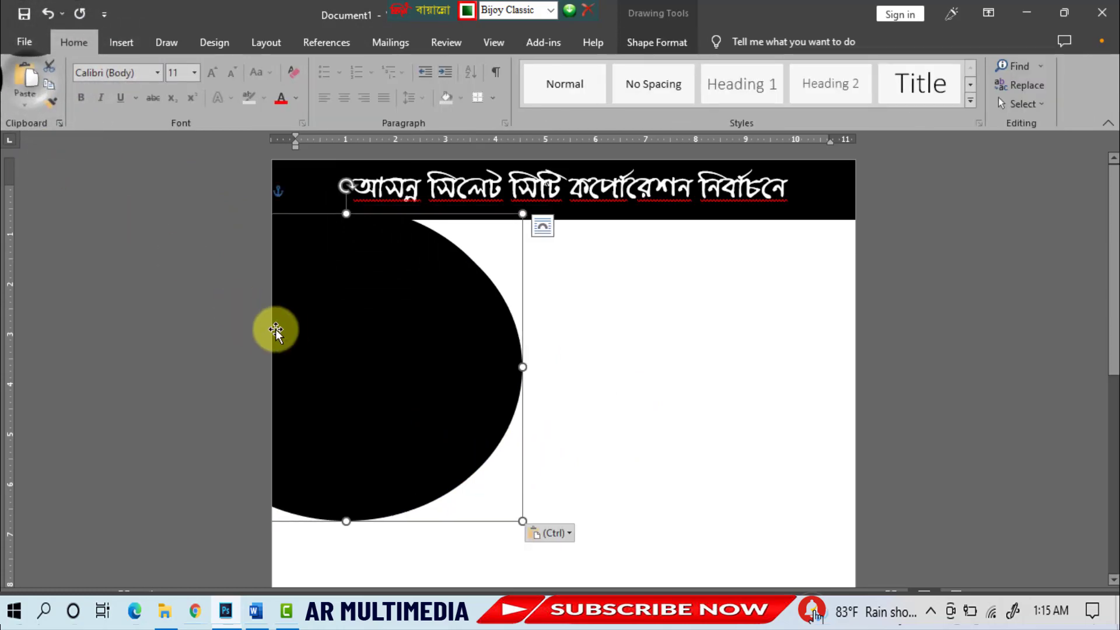
{"action": "left_click", "coordinate": [657, 42]}
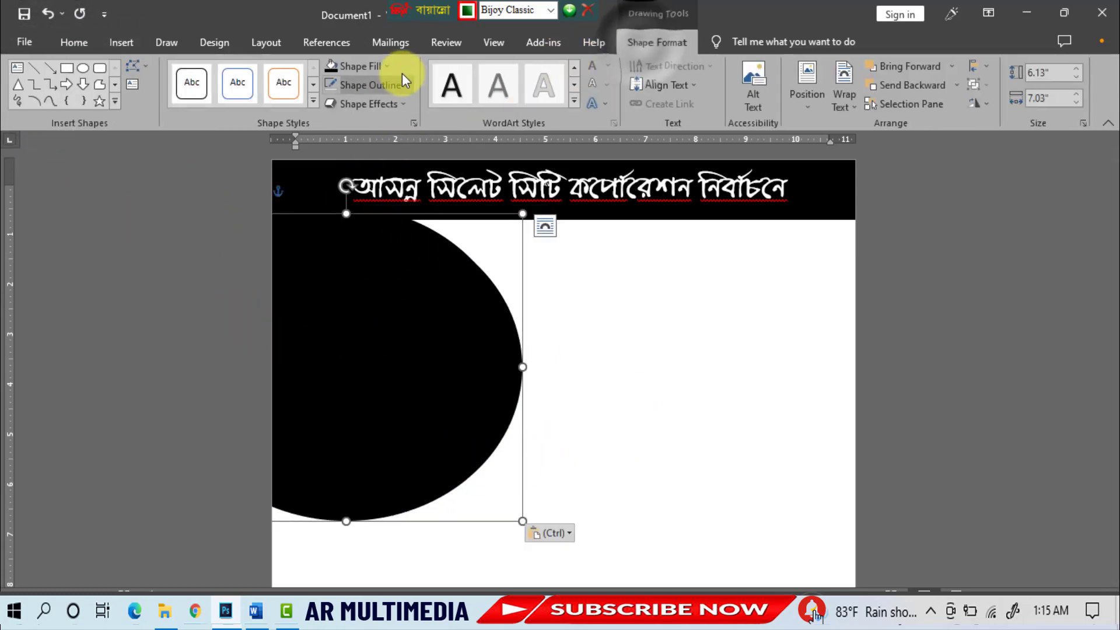
{"action": "left_click", "coordinate": [384, 65]}
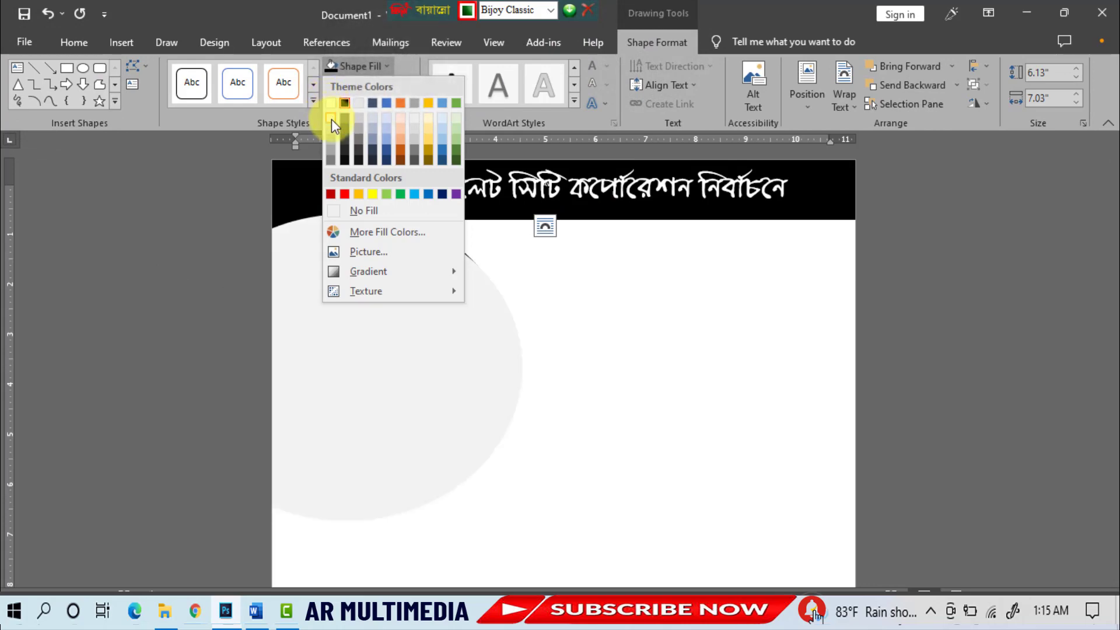
{"action": "left_click", "coordinate": [331, 119]}
{"action": "left_click_drag", "start_coordinate": [523, 521], "coordinate": [498, 507]}
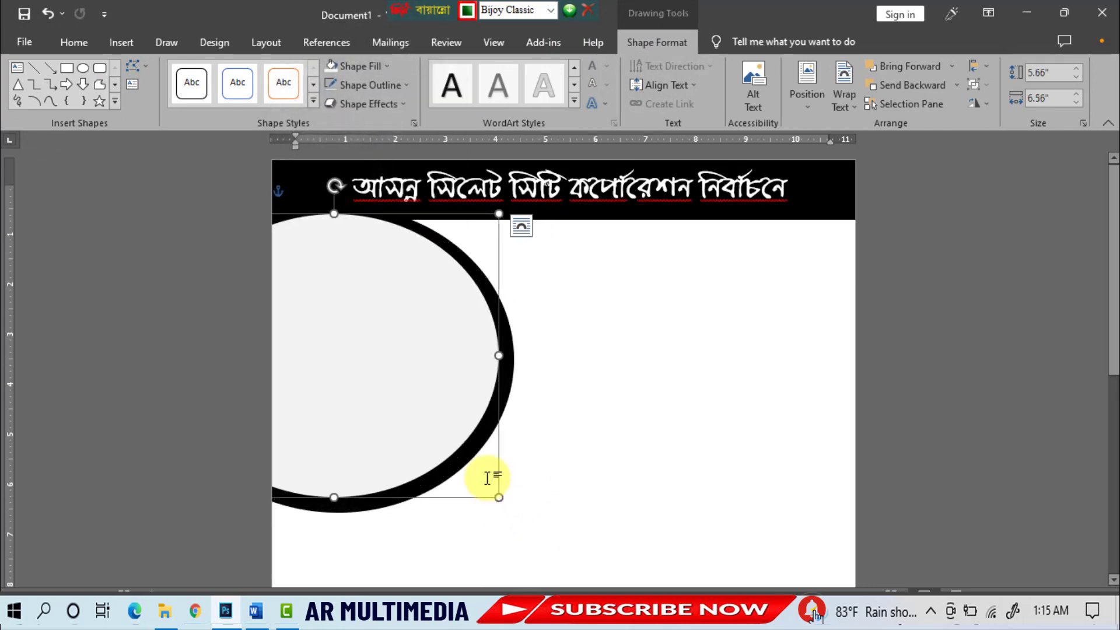
{"action": "left_click", "coordinate": [428, 373]}
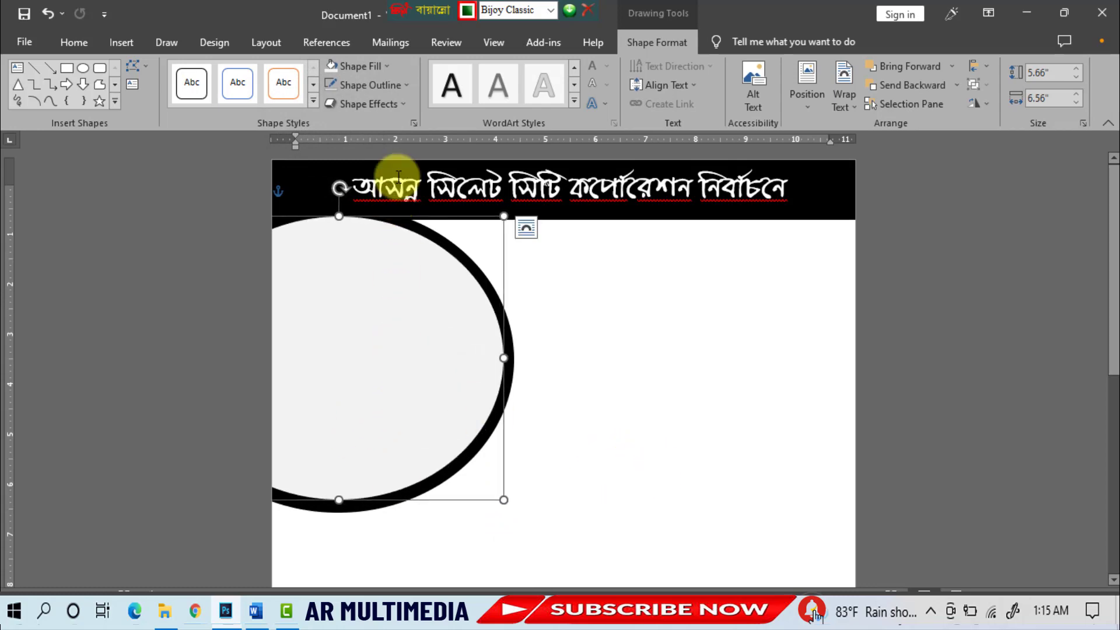
Fill the grey oval with the portrait photo from a file.
{"action": "left_click", "coordinate": [384, 65]}
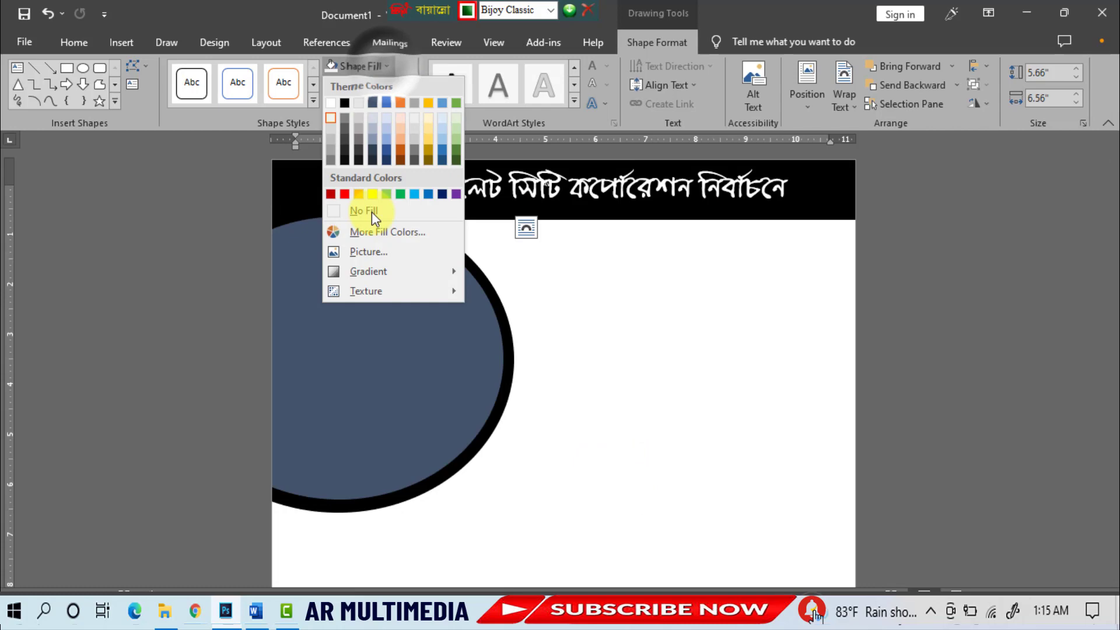
{"action": "left_click", "coordinate": [363, 252]}
{"action": "left_click", "coordinate": [375, 271]}
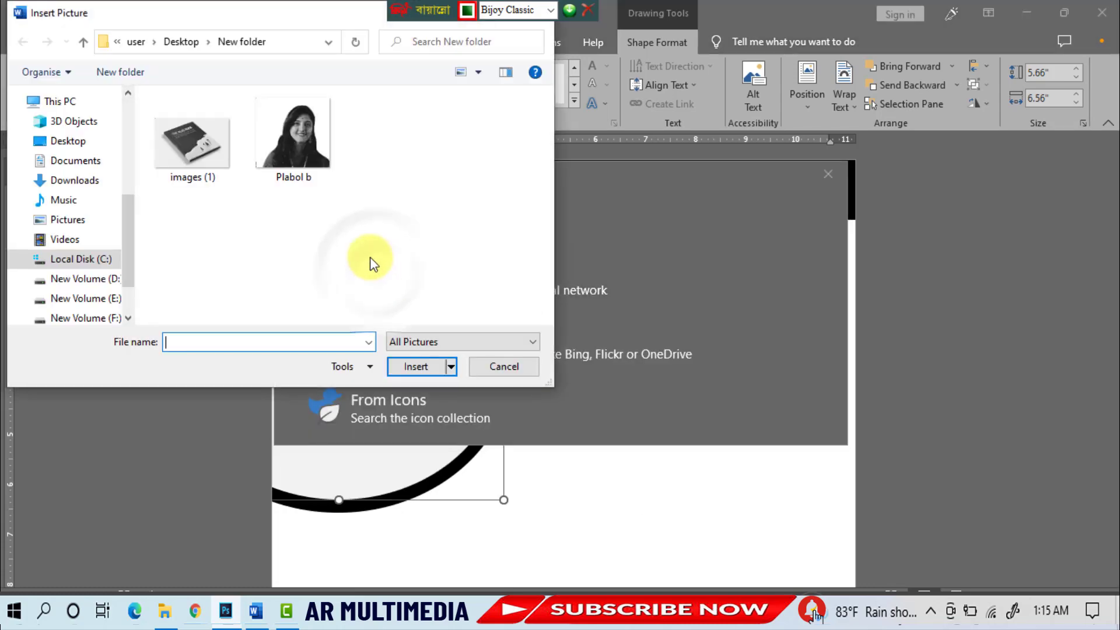
{"action": "left_click", "coordinate": [414, 367]}
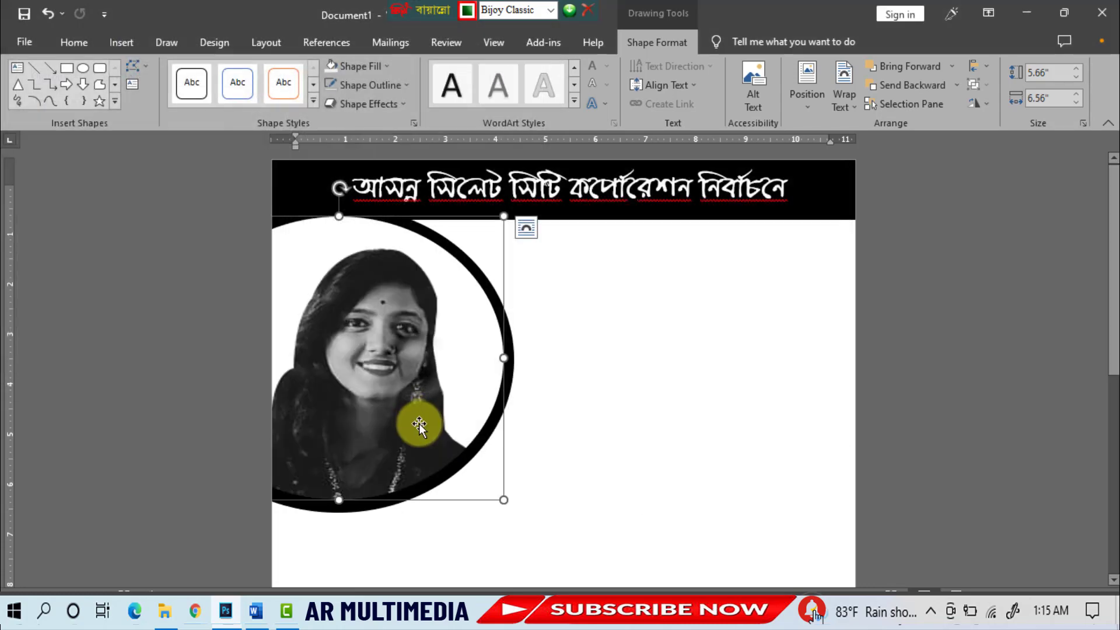
{"action": "left_click", "coordinate": [579, 424]}
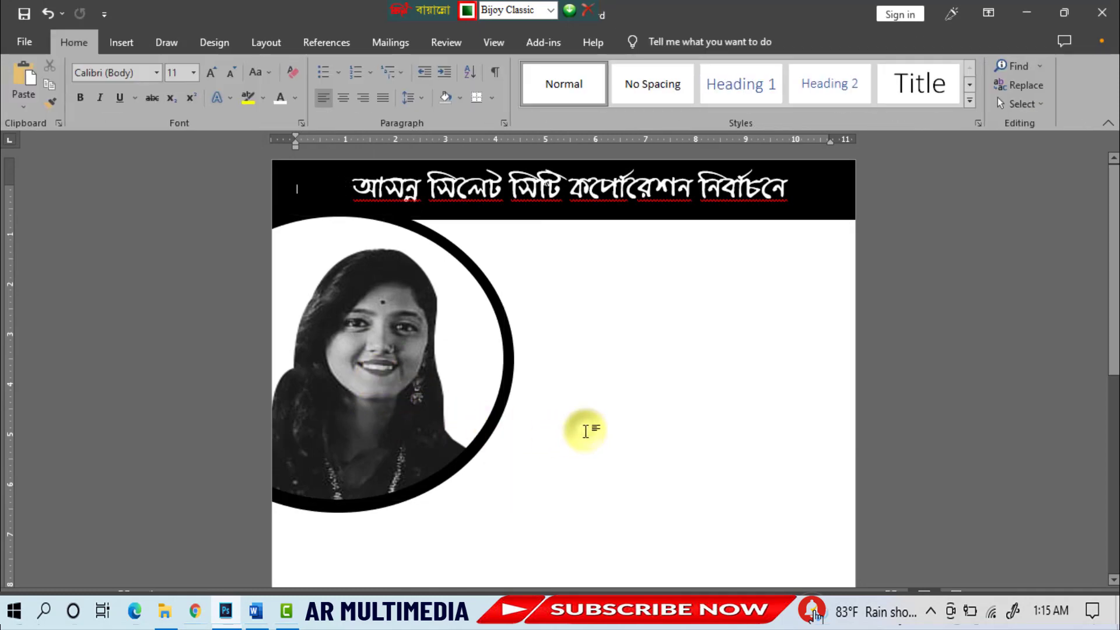
Give the photo oval an outer shadow.
{"action": "left_click", "coordinate": [512, 360]}
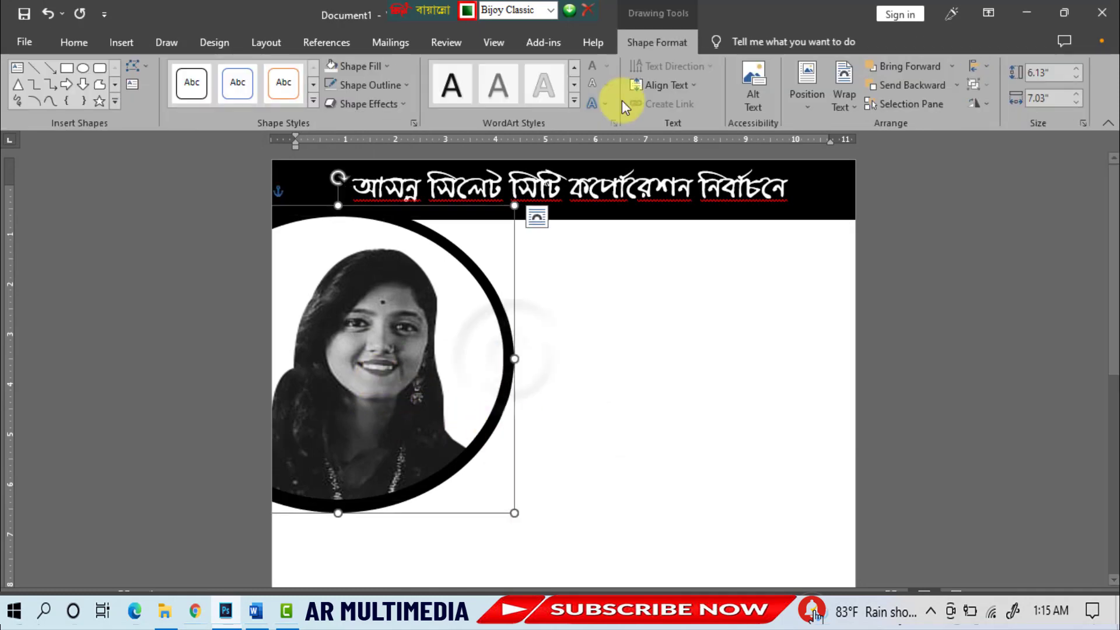
{"action": "left_click", "coordinate": [401, 105]}
{"action": "mouse_move", "coordinate": [377, 174]}
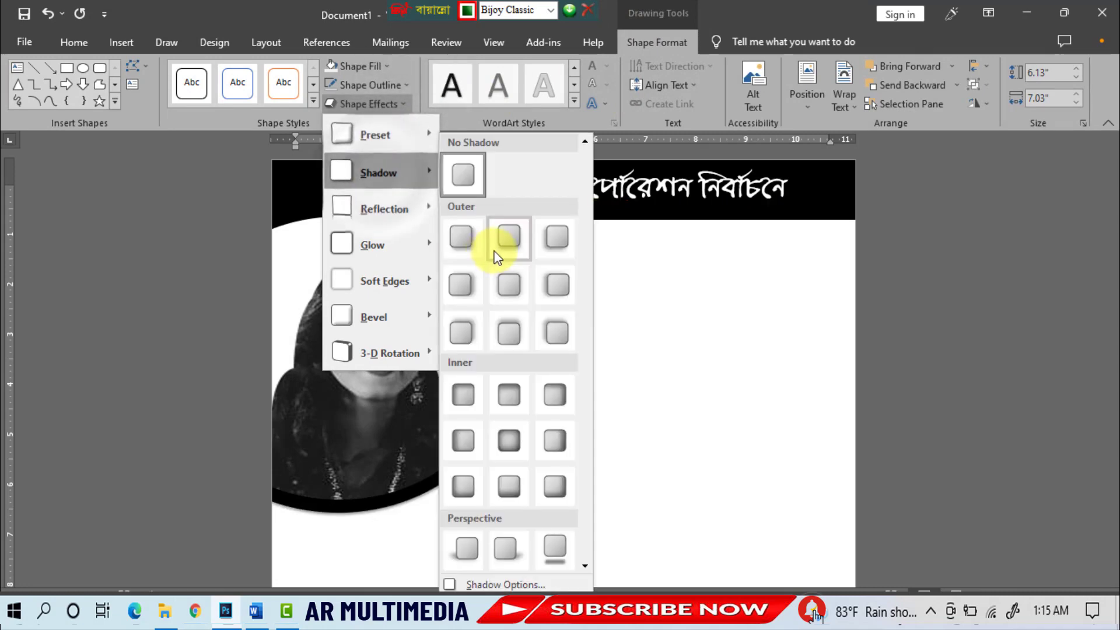
{"action": "left_click", "coordinate": [504, 239]}
{"action": "left_click", "coordinate": [631, 388]}
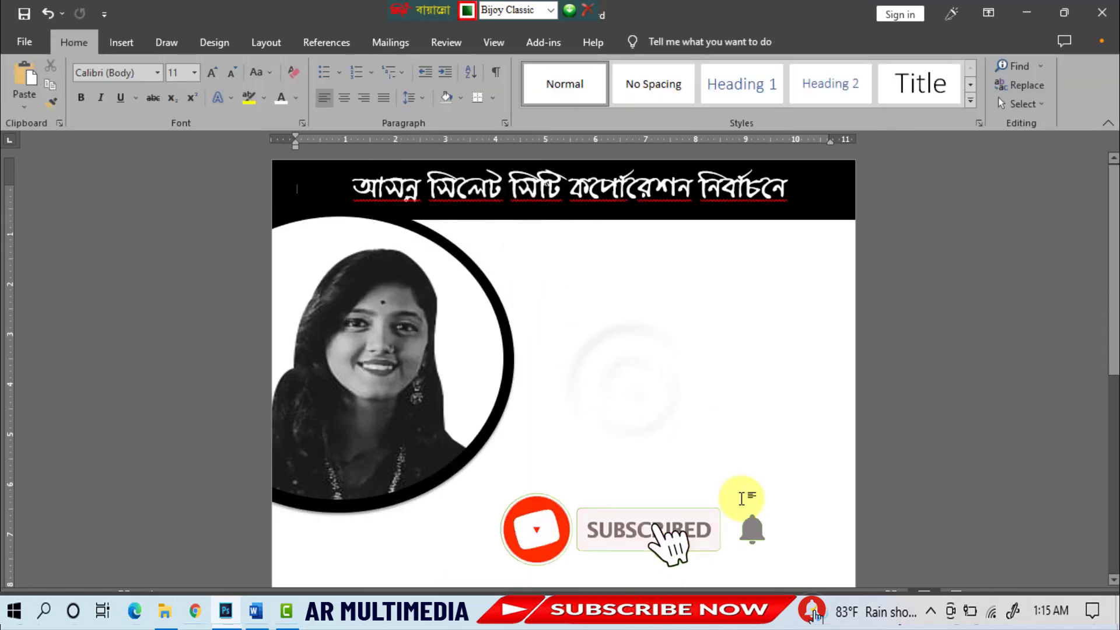
Draw a 1.34 by 5.8-inch pill-shaped rounded rectangle right of the photo, under the banner.
{"action": "left_click", "coordinate": [121, 42]}
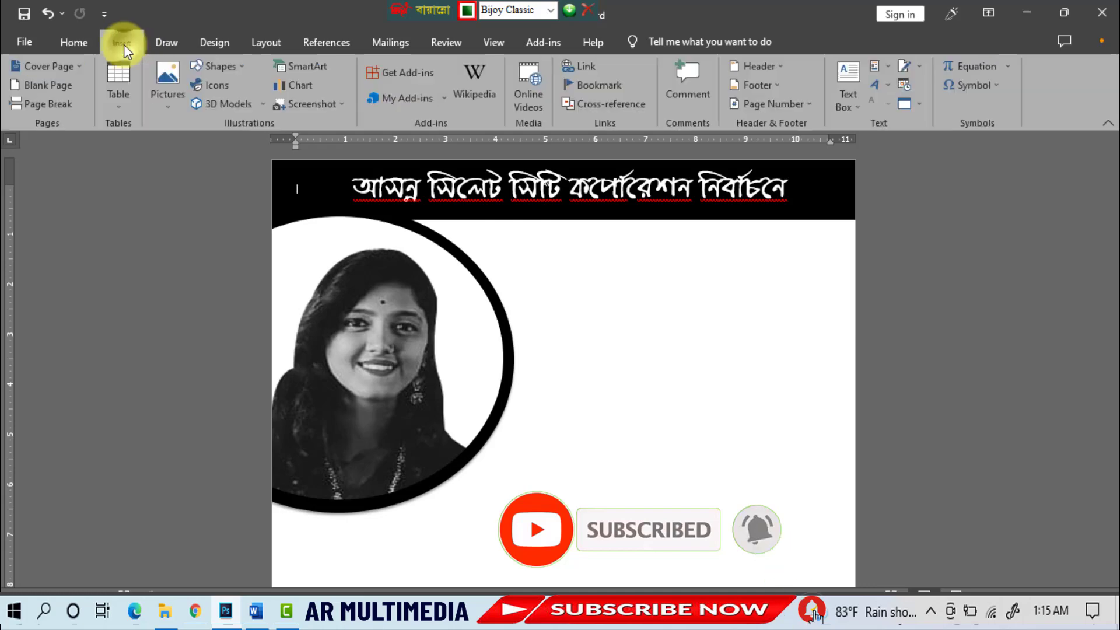
{"action": "left_click", "coordinate": [220, 67]}
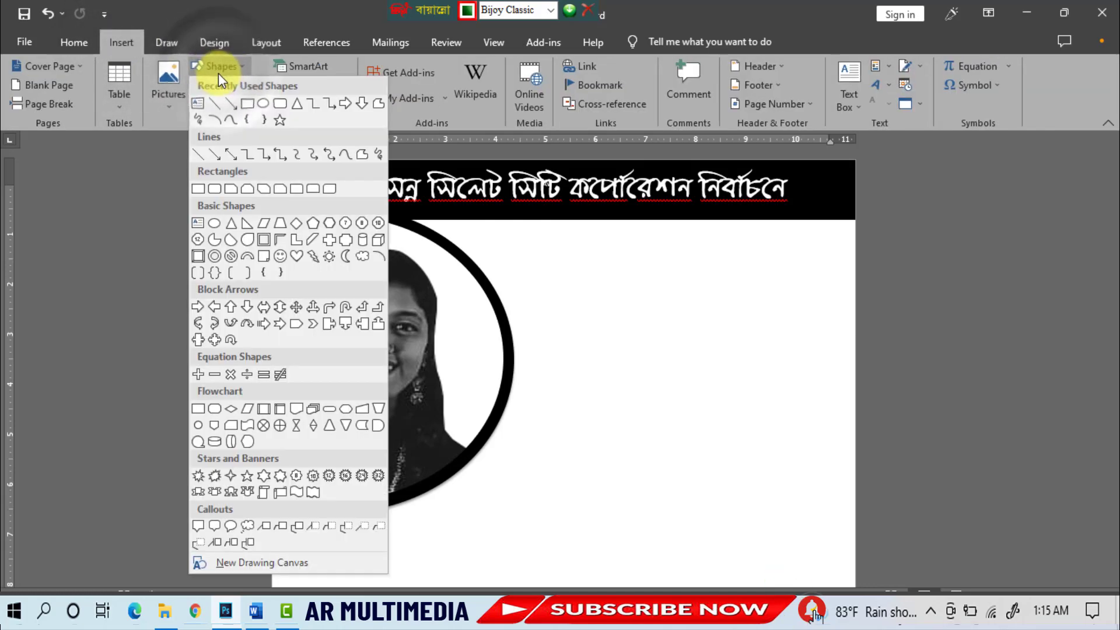
{"action": "left_click", "coordinate": [215, 189]}
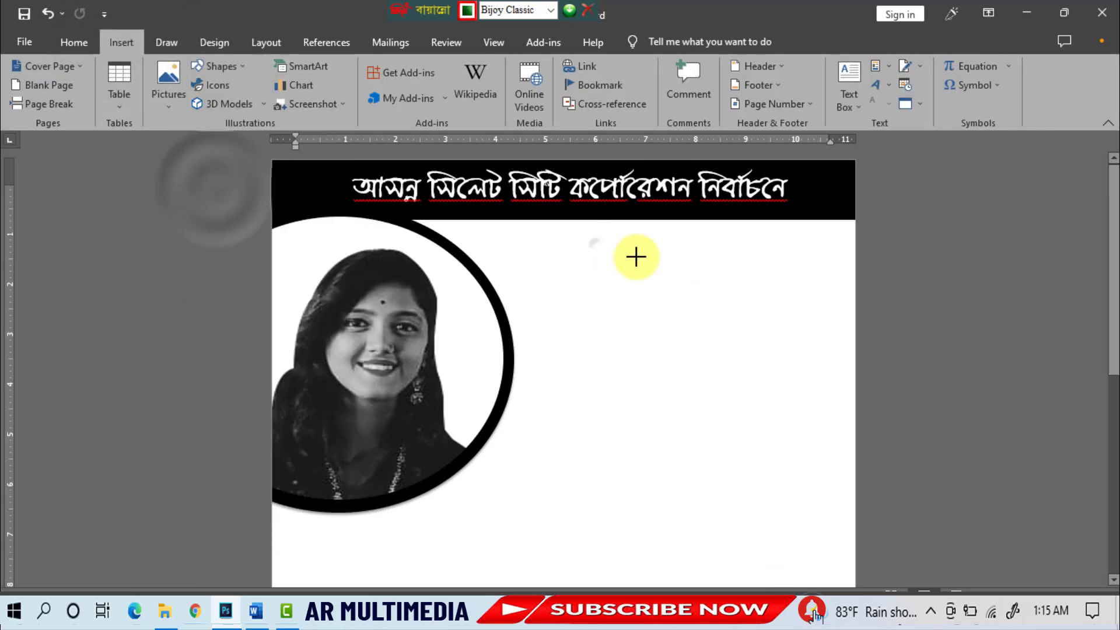
{"action": "left_click_drag", "start_coordinate": [596, 246], "coordinate": [855, 308]}
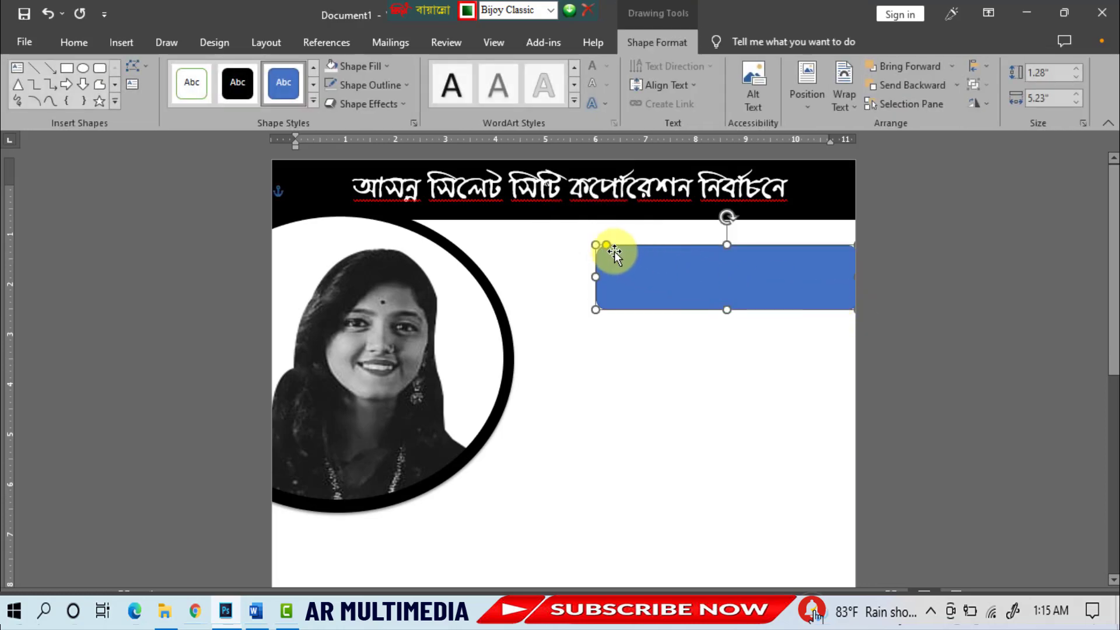
{"action": "left_click_drag", "start_coordinate": [608, 250], "coordinate": [635, 255]}
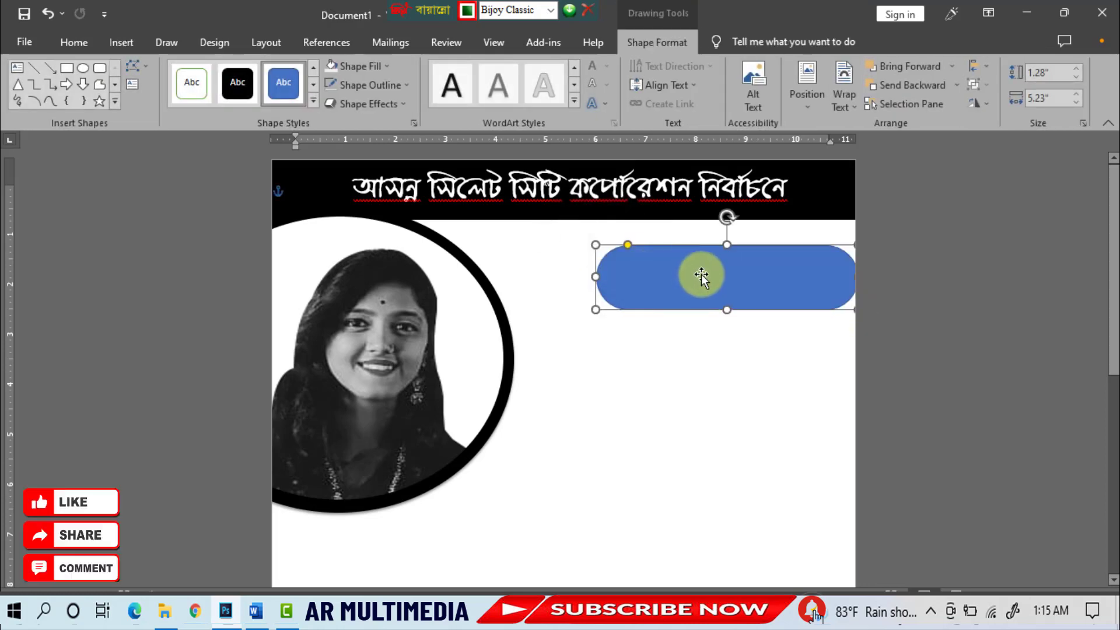
{"action": "left_click_drag", "start_coordinate": [702, 272], "coordinate": [717, 253]}
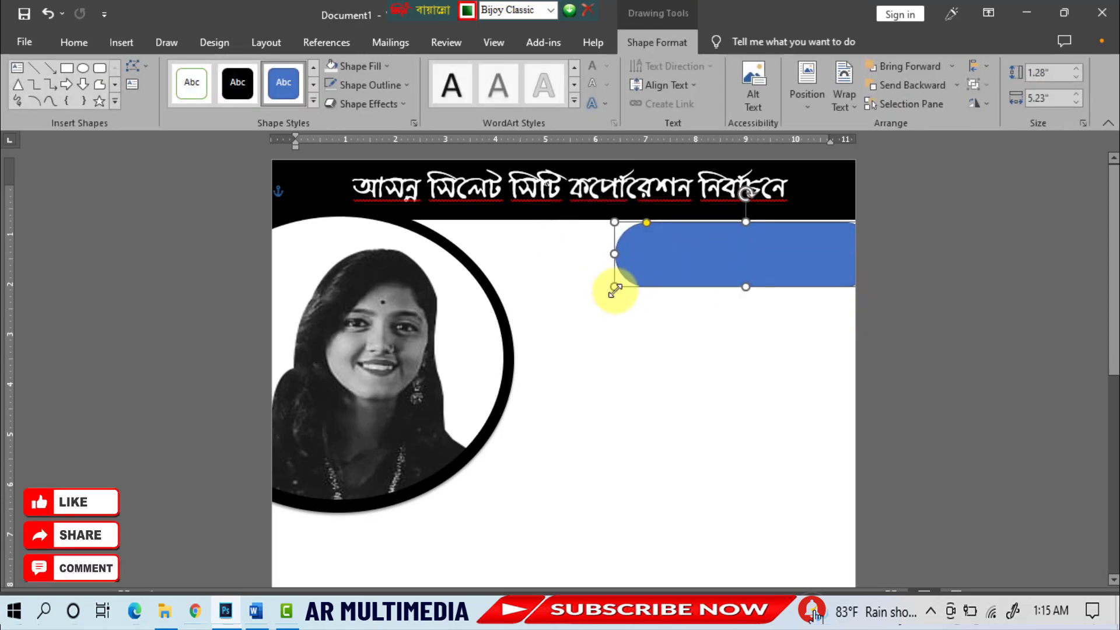
{"action": "left_click_drag", "start_coordinate": [612, 288], "coordinate": [585, 289]}
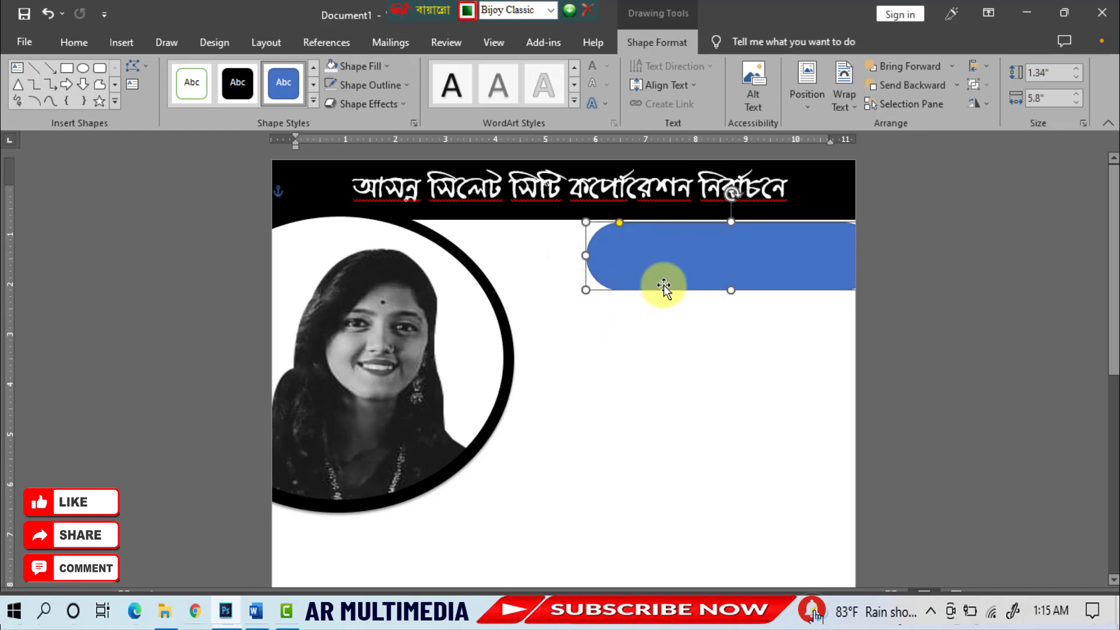
{"action": "left_click_drag", "start_coordinate": [728, 262], "coordinate": [726, 264]}
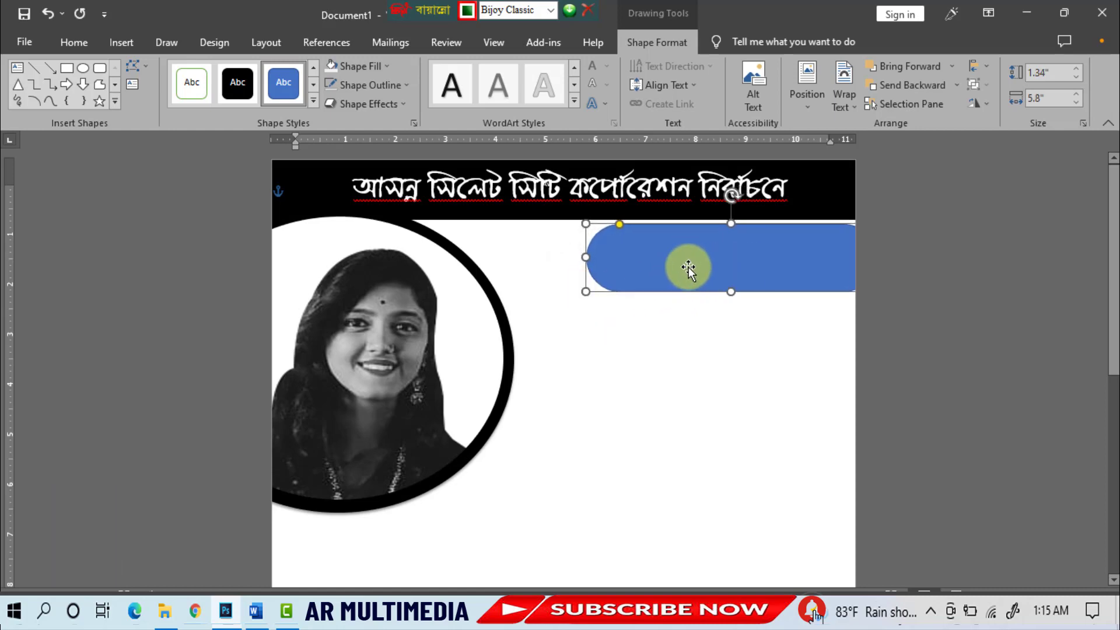
Make the pill black with no outline and an outer shadow.
{"action": "left_click", "coordinate": [391, 85]}
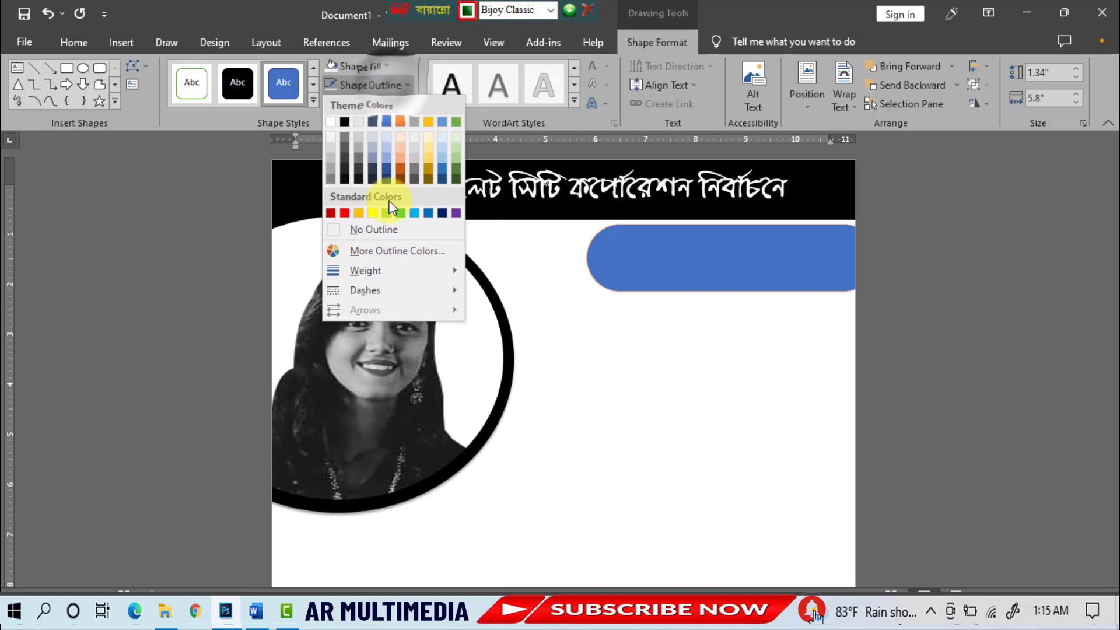
{"action": "left_click", "coordinate": [376, 229]}
{"action": "left_click", "coordinate": [386, 66]}
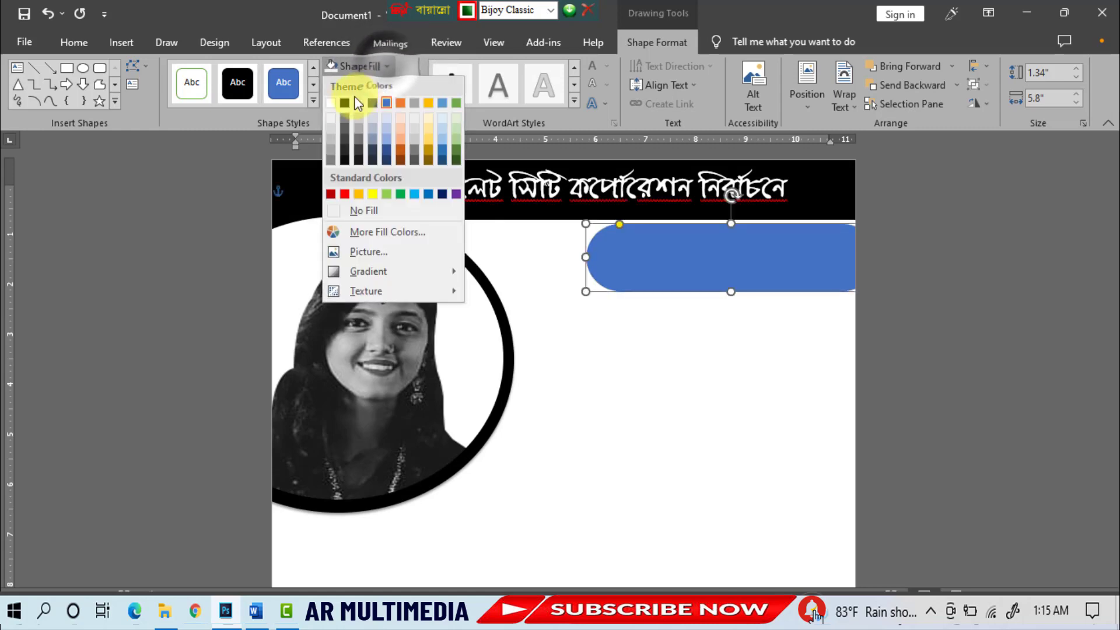
{"action": "left_click", "coordinate": [345, 103]}
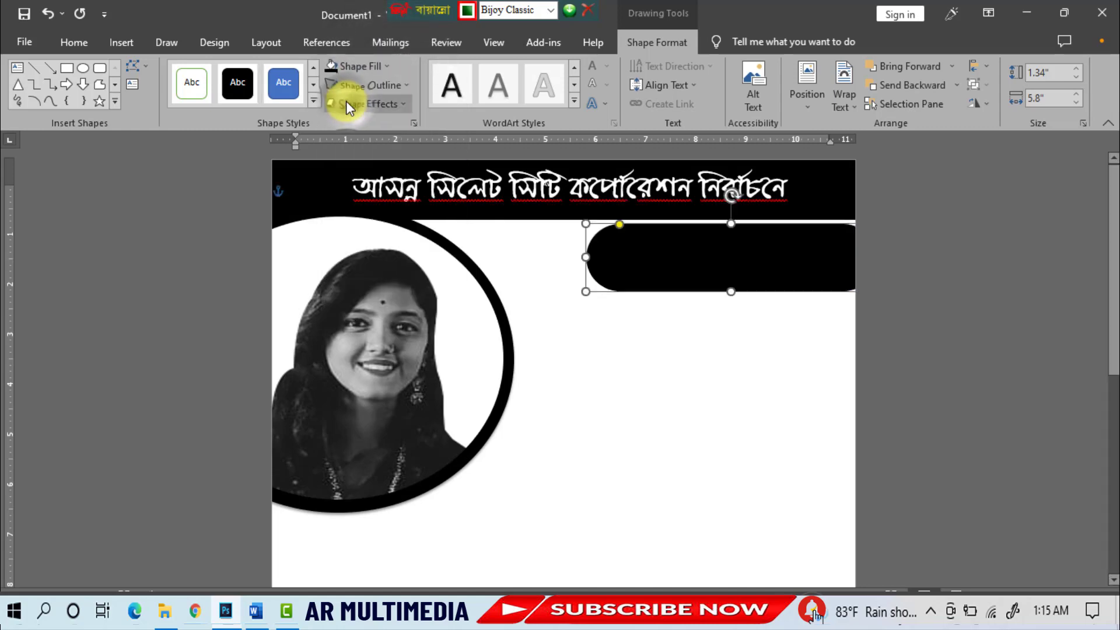
{"action": "left_click", "coordinate": [400, 109]}
{"action": "mouse_move", "coordinate": [378, 173]}
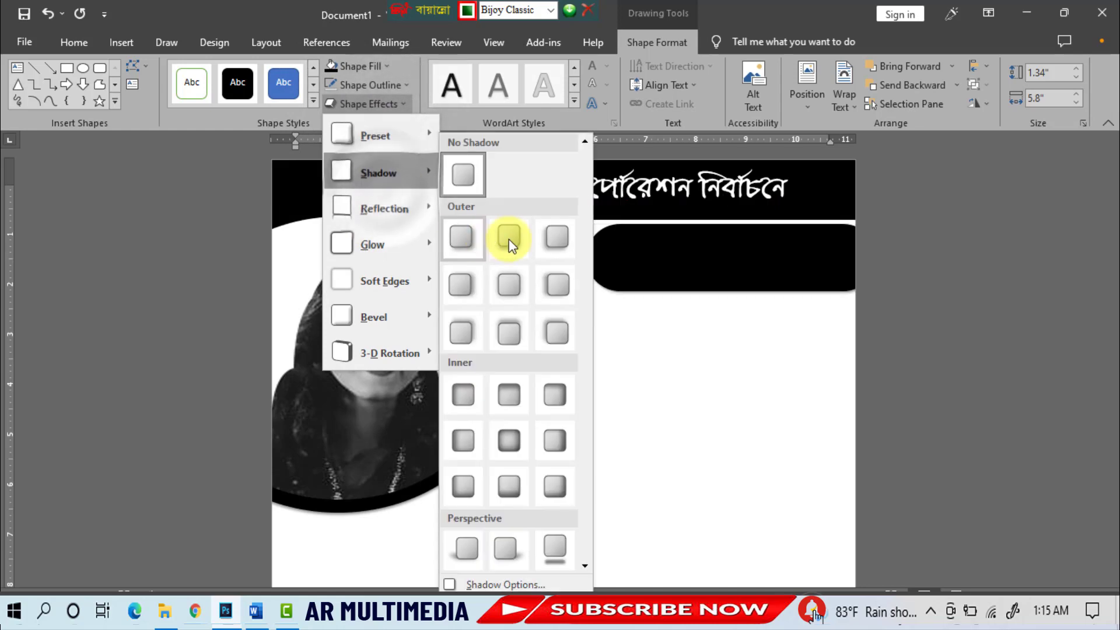
{"action": "left_click", "coordinate": [508, 239]}
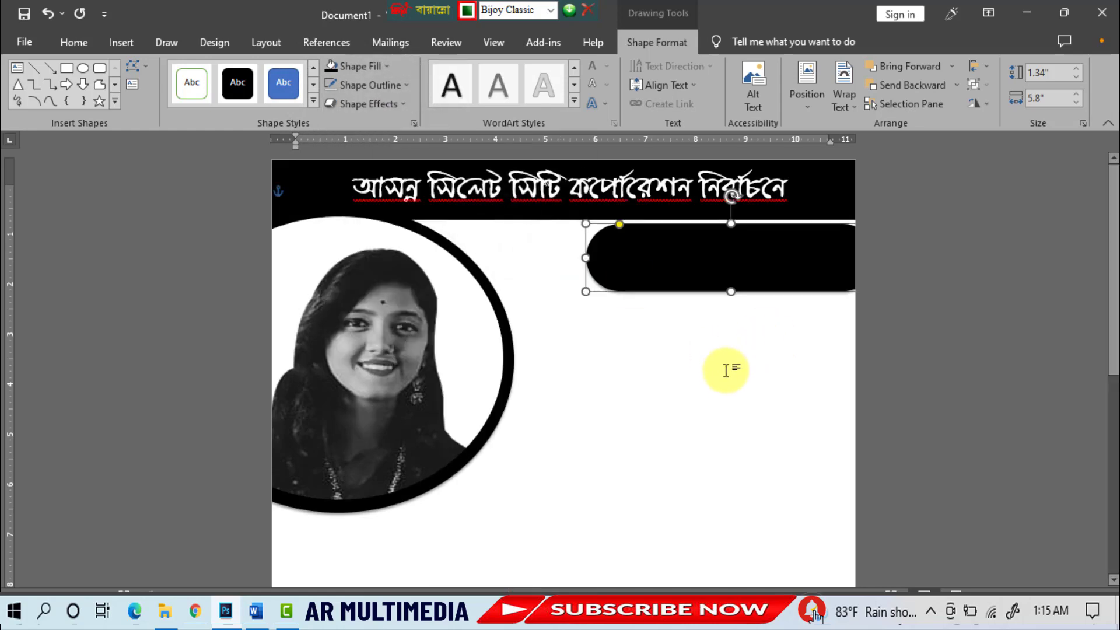
{"action": "left_click", "coordinate": [725, 371]}
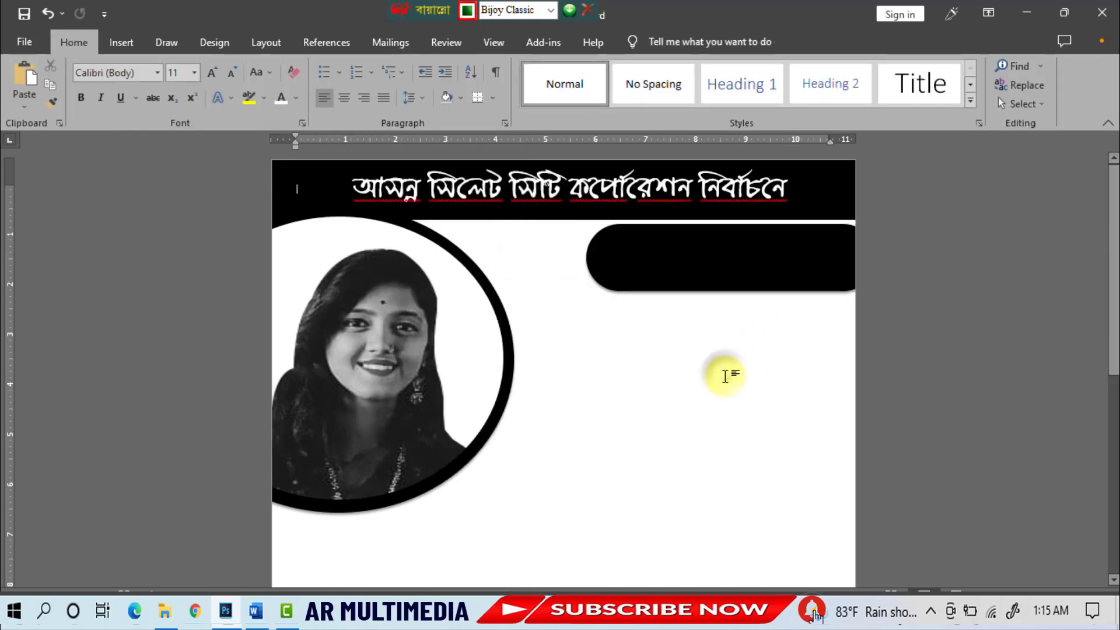
Draw an outline-free 1.25 by 1.28-inch white circle at the black bar's left end.
{"action": "left_click", "coordinate": [122, 42]}
{"action": "left_click", "coordinate": [220, 66]}
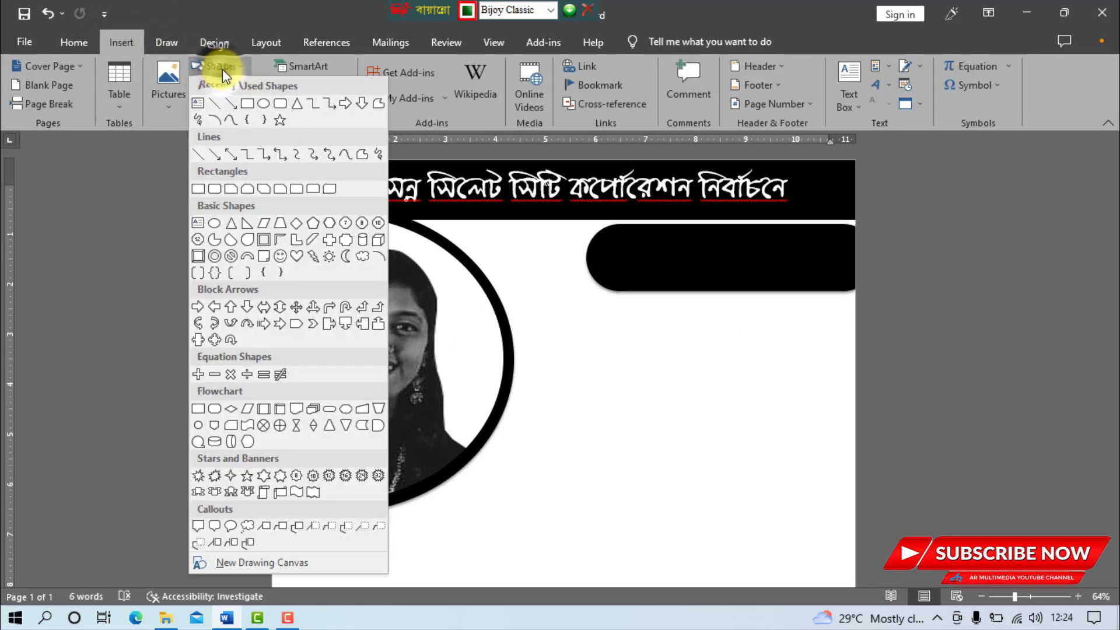
{"action": "left_click", "coordinate": [264, 108]}
{"action": "left_click_drag", "start_coordinate": [617, 231], "coordinate": [690, 296]}
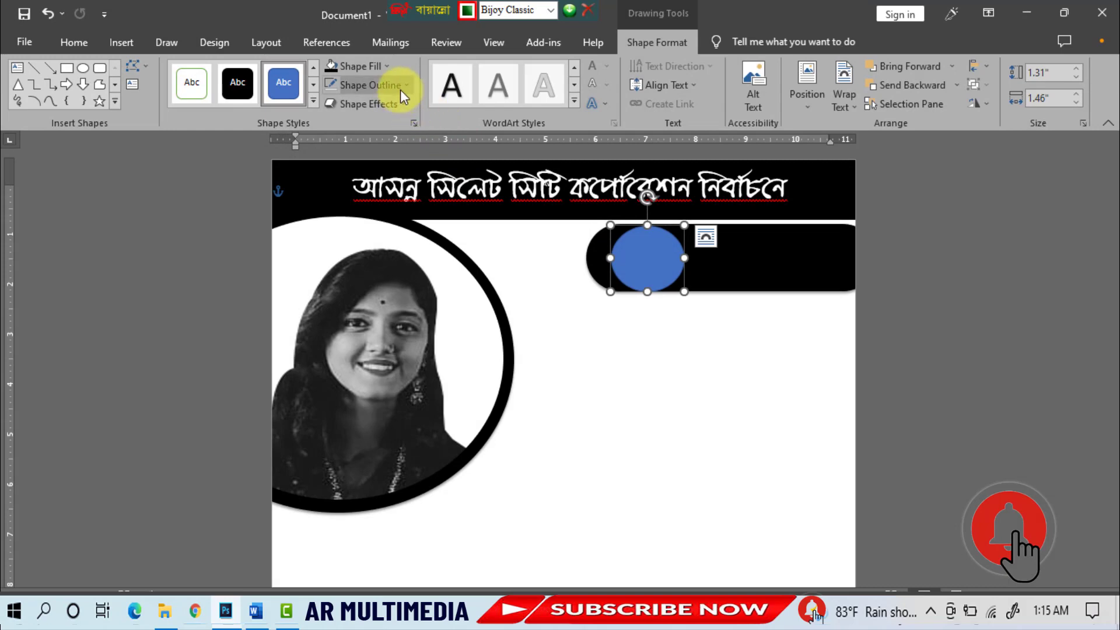
{"action": "left_click", "coordinate": [400, 87]}
{"action": "left_click", "coordinate": [384, 226]}
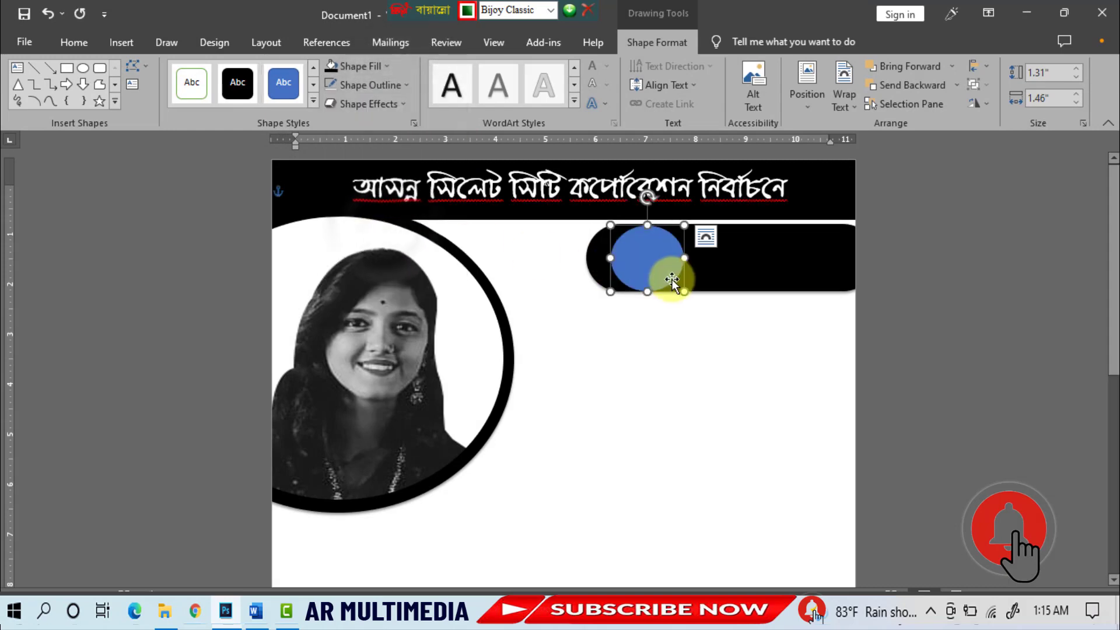
{"action": "left_click_drag", "start_coordinate": [683, 291], "coordinate": [674, 288]}
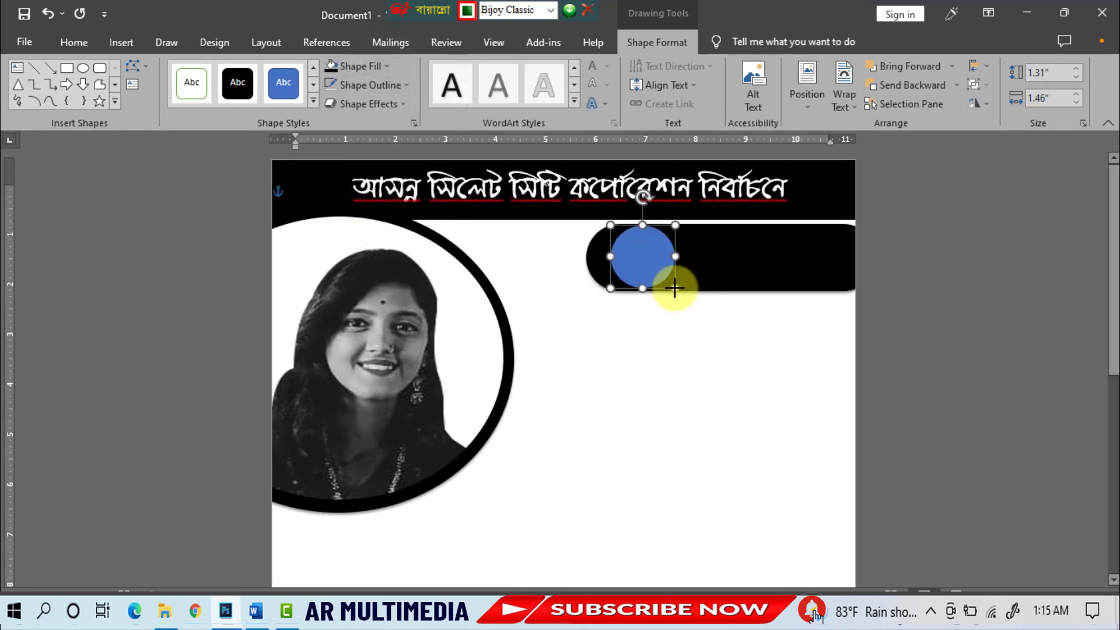
{"action": "left_click", "coordinate": [388, 69]}
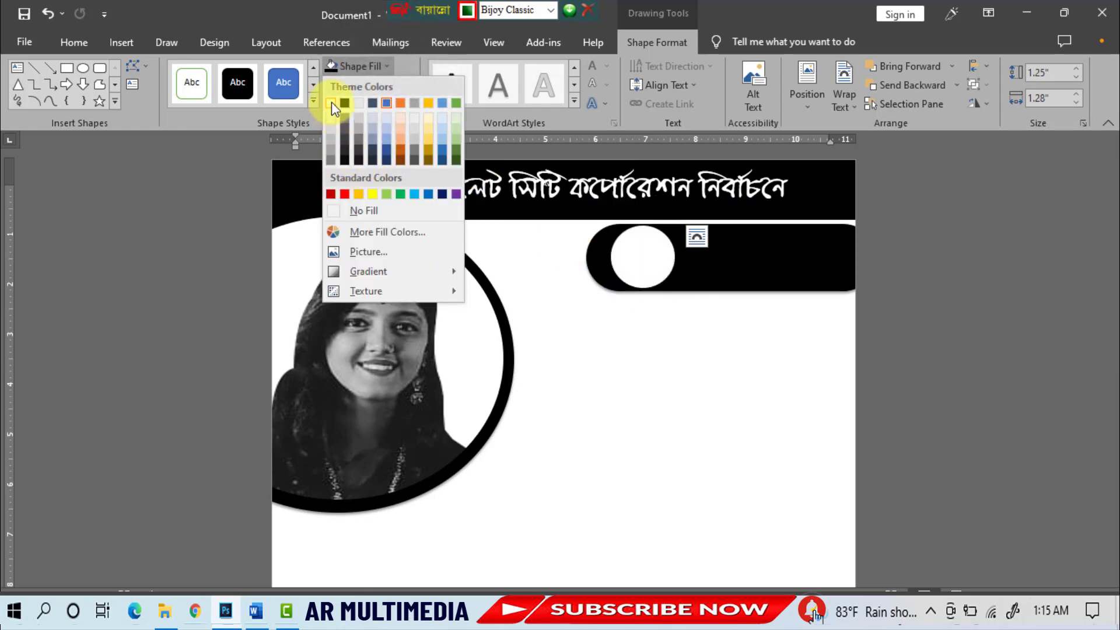
{"action": "left_click", "coordinate": [331, 103]}
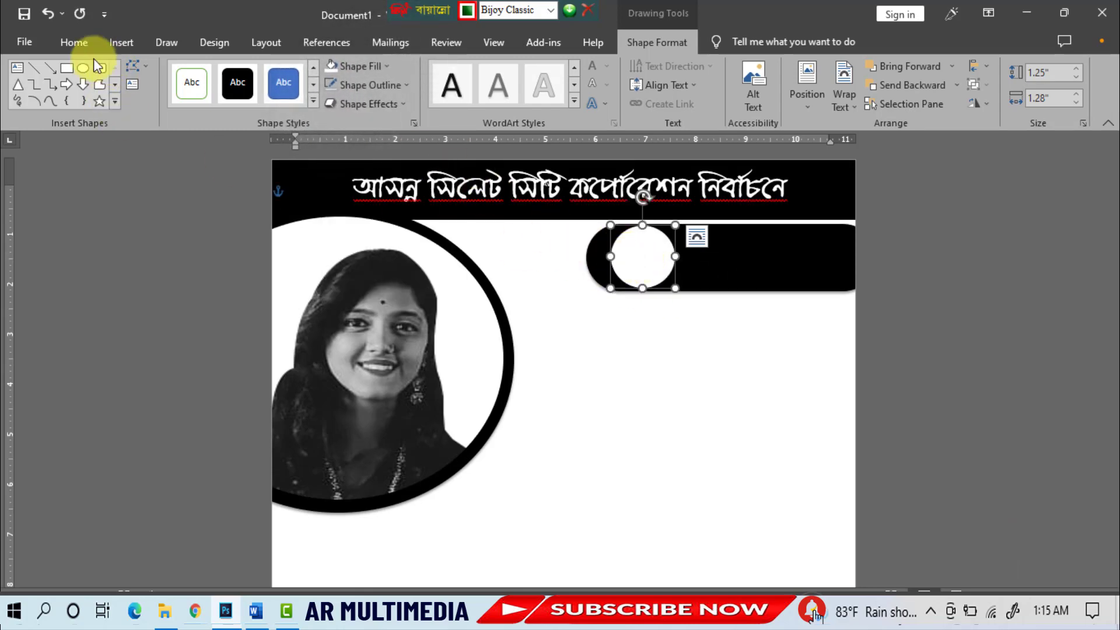
{"action": "left_click", "coordinate": [73, 43]}
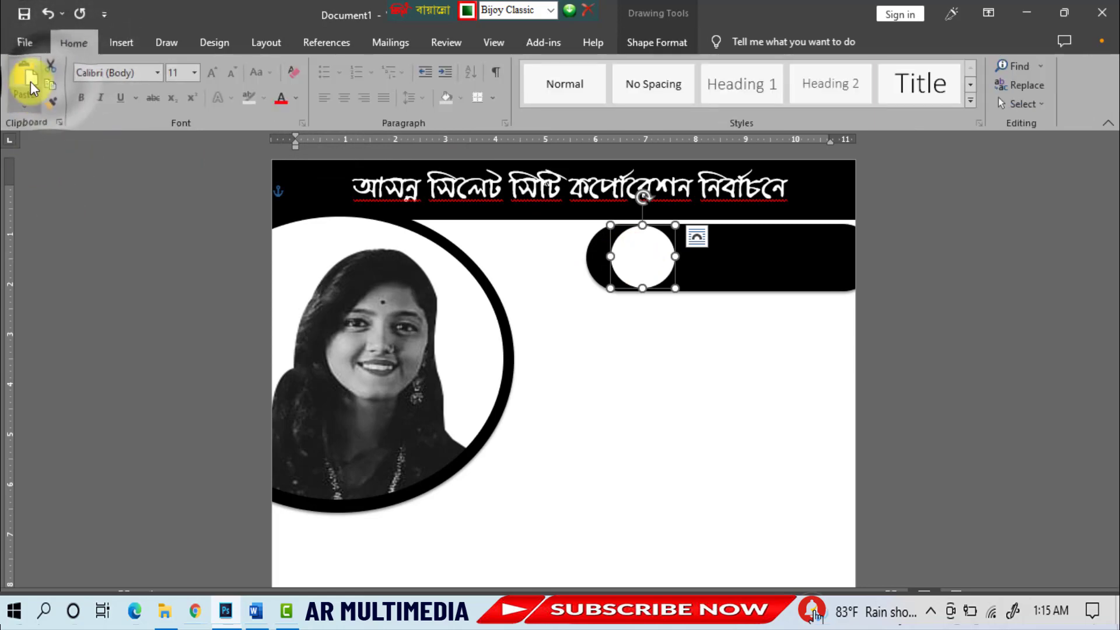
Paste a copy of the circle, fill it black, and shrink it to 1.05 by 1.07 inches.
{"action": "left_click", "coordinate": [30, 79]}
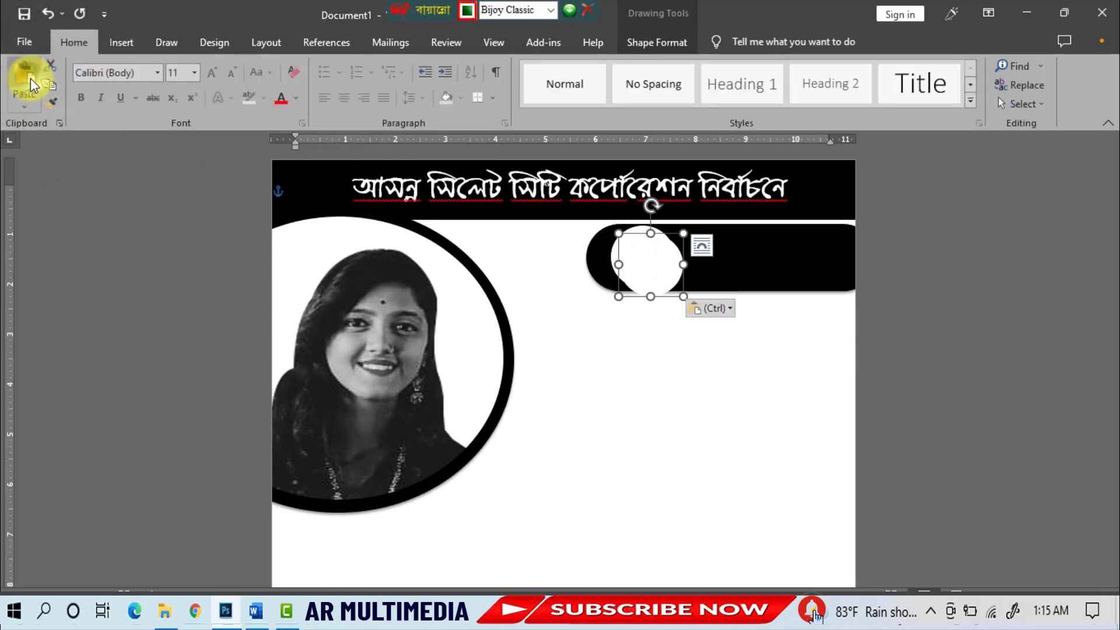
{"action": "left_click", "coordinate": [644, 49]}
{"action": "left_click", "coordinate": [386, 66]}
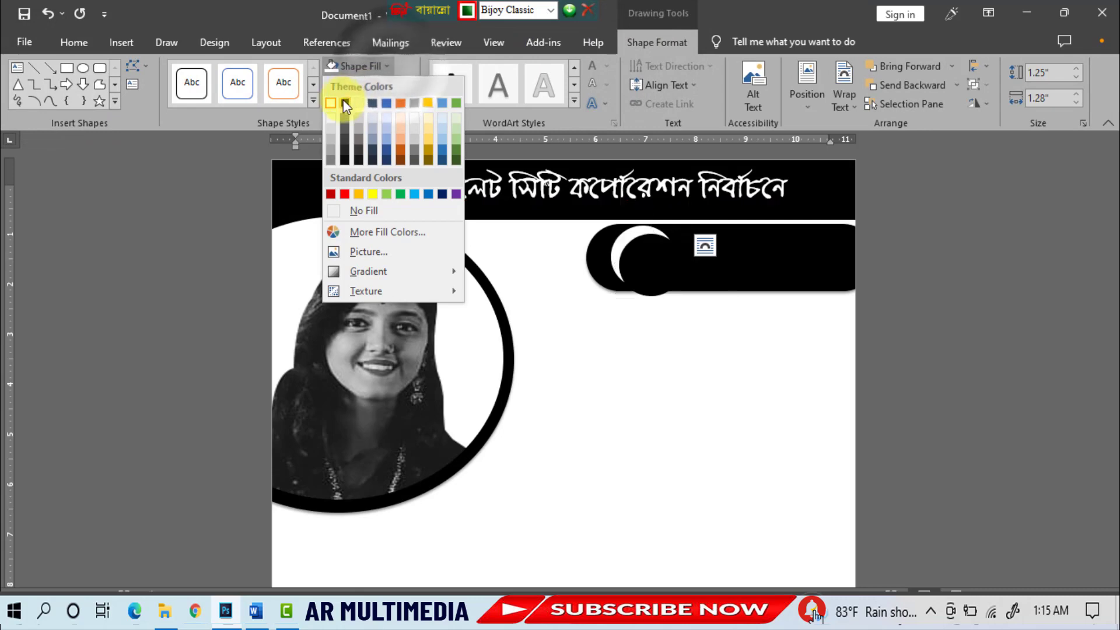
{"action": "left_click", "coordinate": [345, 103]}
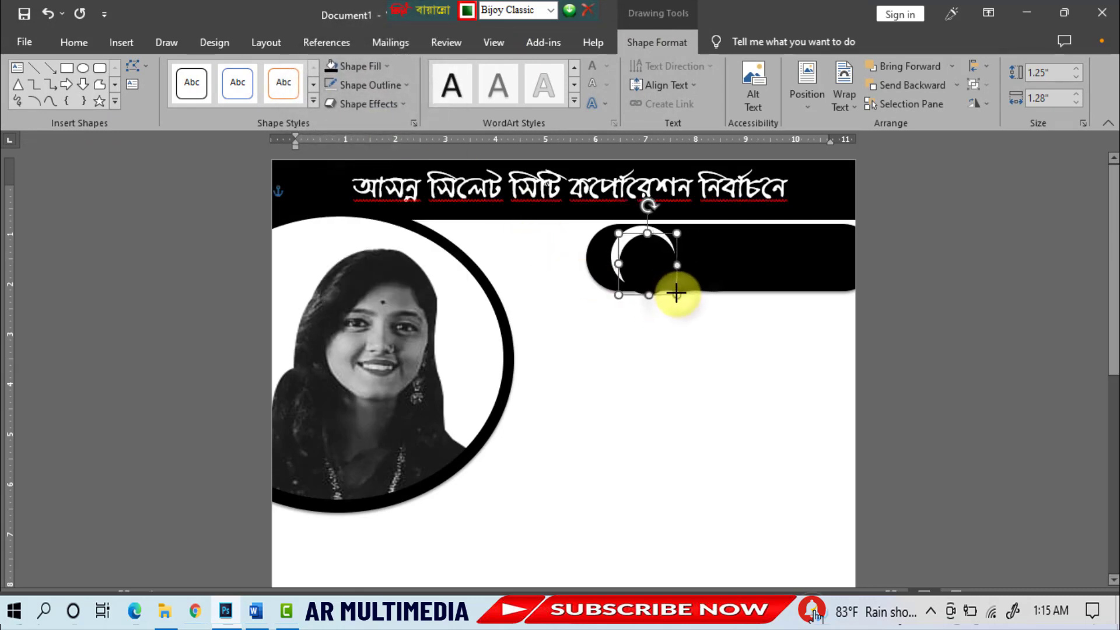
{"action": "left_click_drag", "start_coordinate": [647, 260], "coordinate": [647, 255]}
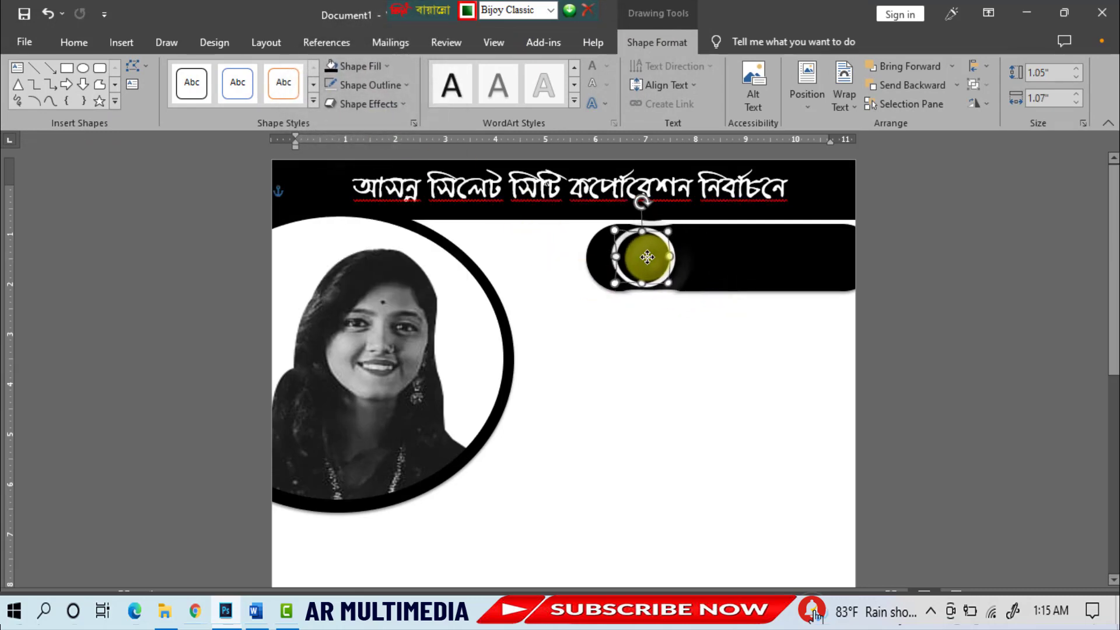
Centre the black and white circles horizontally and vertically, then group them into a ring.
{"action": "left_click", "coordinate": [635, 286], "text": "shift"}
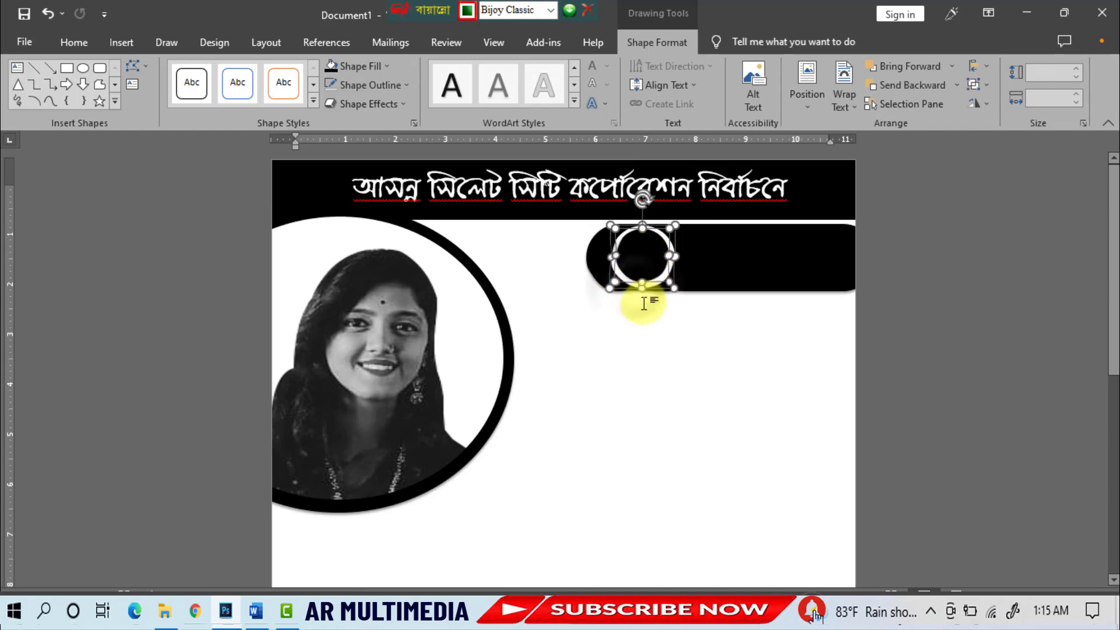
{"action": "left_click", "coordinate": [985, 67]}
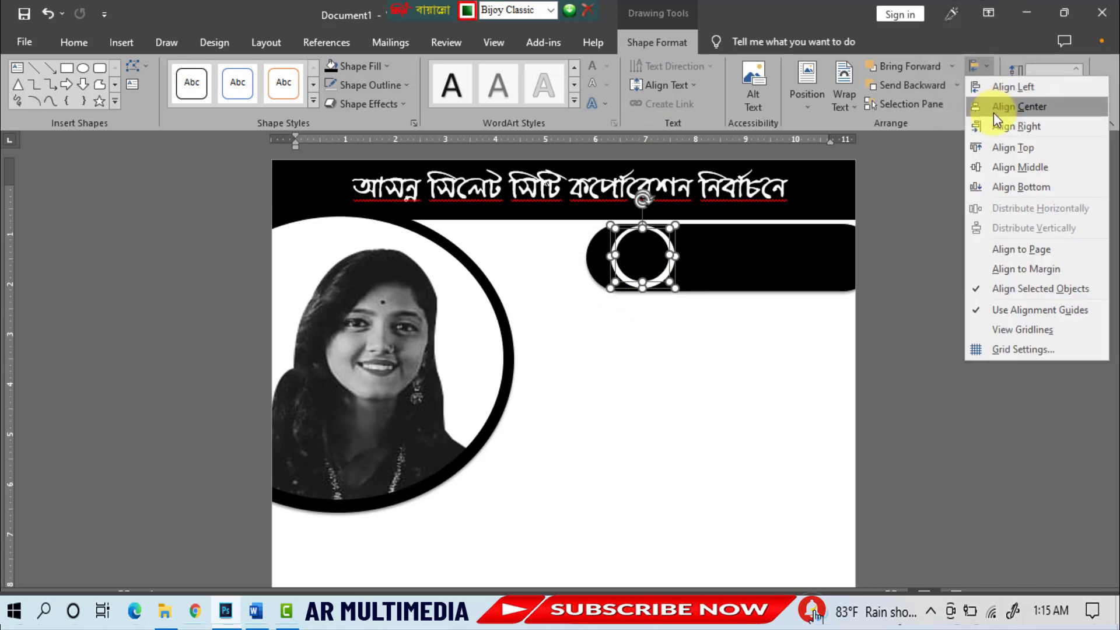
{"action": "left_click", "coordinate": [996, 113]}
{"action": "left_click", "coordinate": [988, 67]}
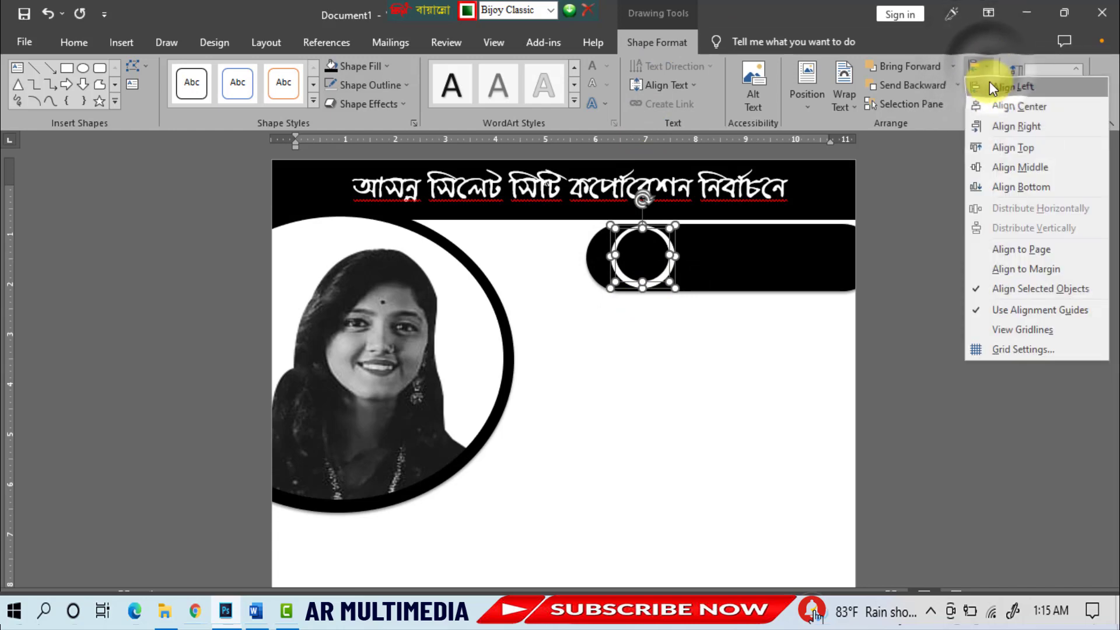
{"action": "left_click", "coordinate": [1001, 167]}
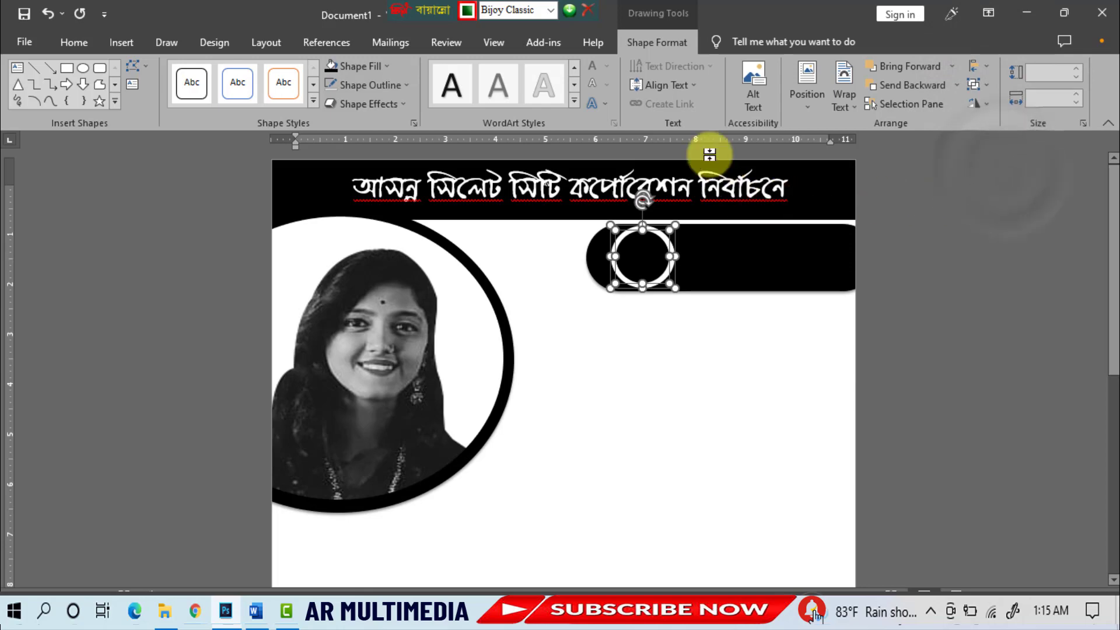
{"action": "left_click", "coordinate": [984, 85]}
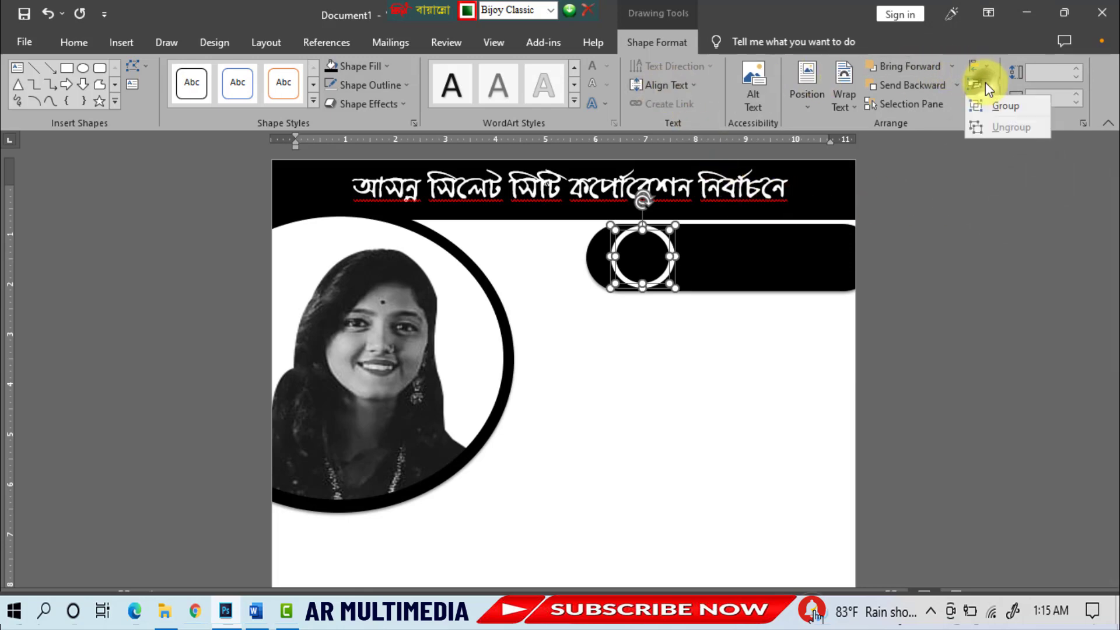
{"action": "left_click", "coordinate": [997, 103]}
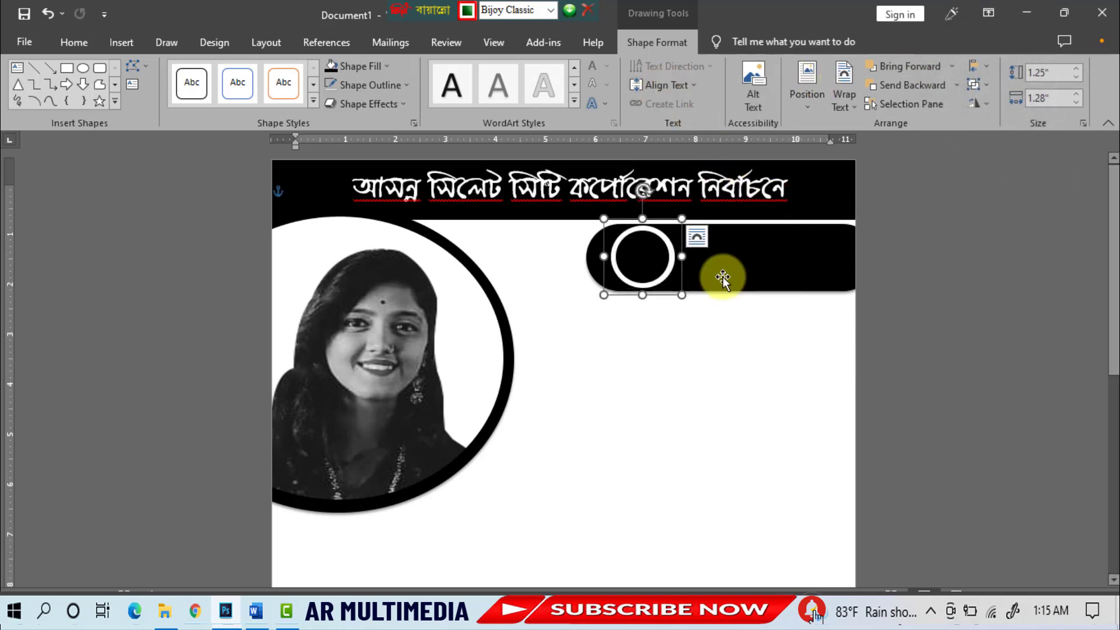
Paste copies of the ring and place them at the middle and right end of the bar.
{"action": "left_click", "coordinate": [74, 43]}
{"action": "left_click", "coordinate": [26, 80]}
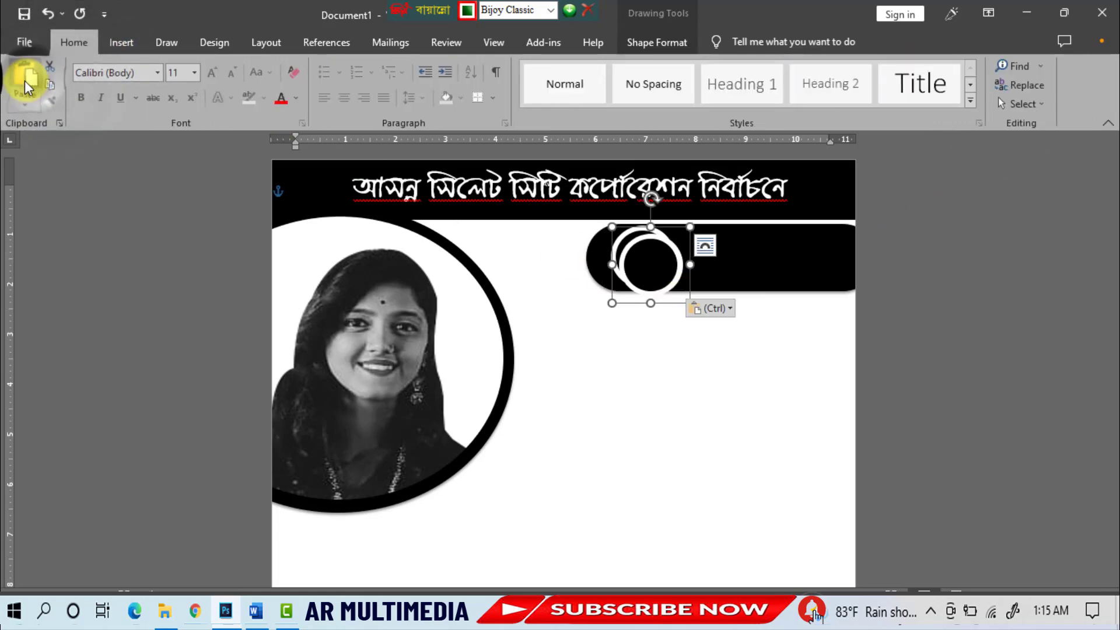
{"action": "left_click_drag", "start_coordinate": [653, 267], "coordinate": [790, 249]}
{"action": "left_click_drag", "start_coordinate": [655, 258], "coordinate": [723, 256]}
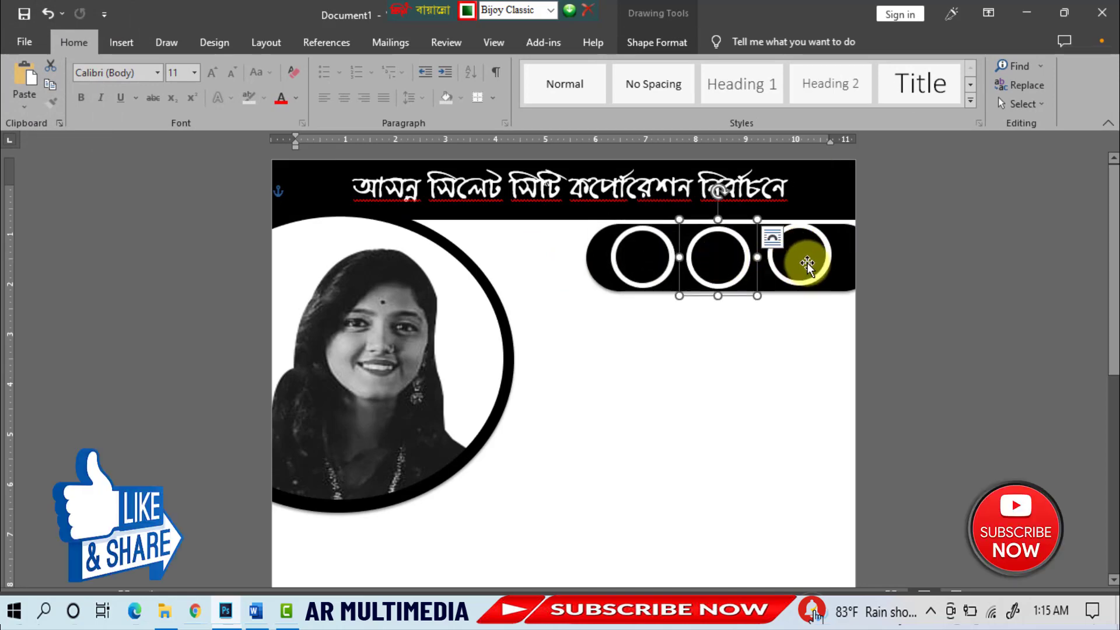
Align the tops of all three rings and distribute them evenly along the bar.
{"action": "left_click", "coordinate": [806, 264], "text": "shift"}
{"action": "left_click", "coordinate": [645, 258], "text": "shift"}
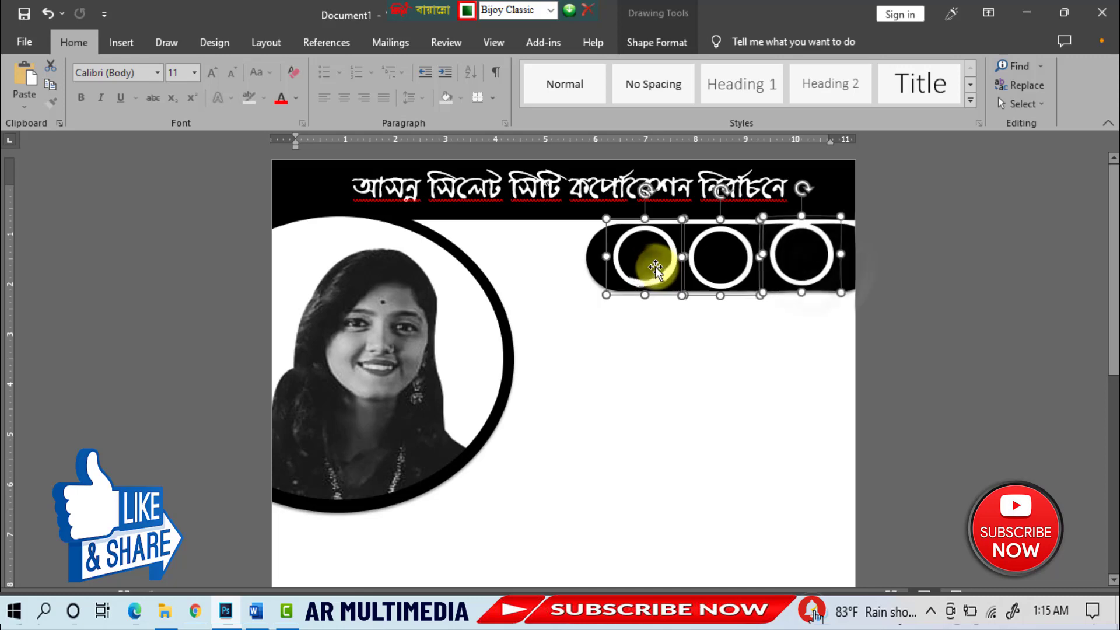
{"action": "left_click", "coordinate": [641, 40]}
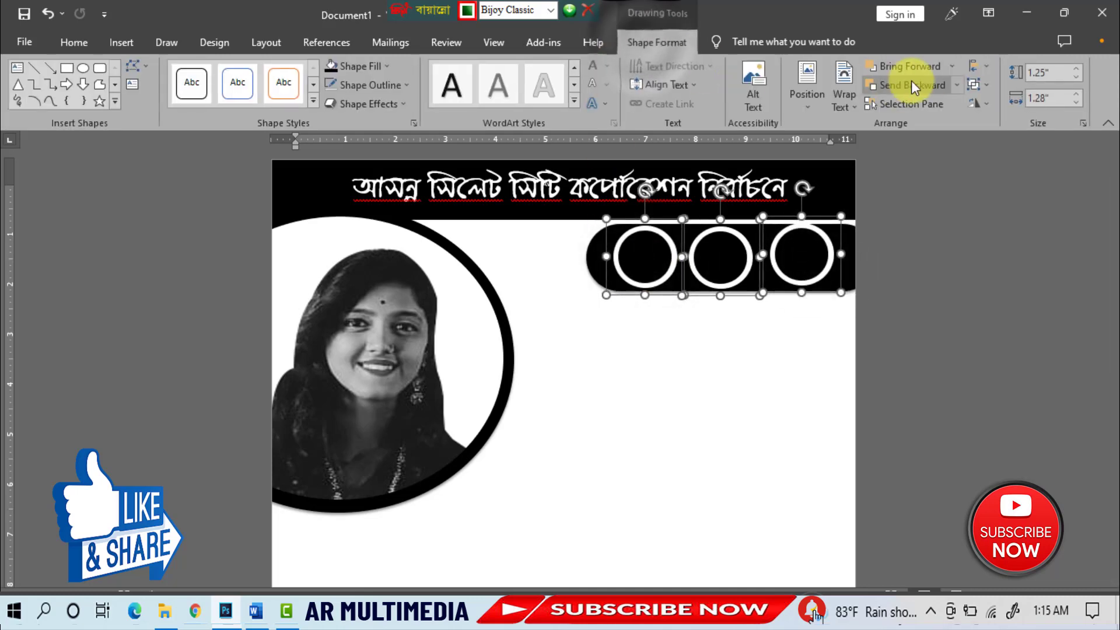
{"action": "left_click", "coordinate": [984, 69]}
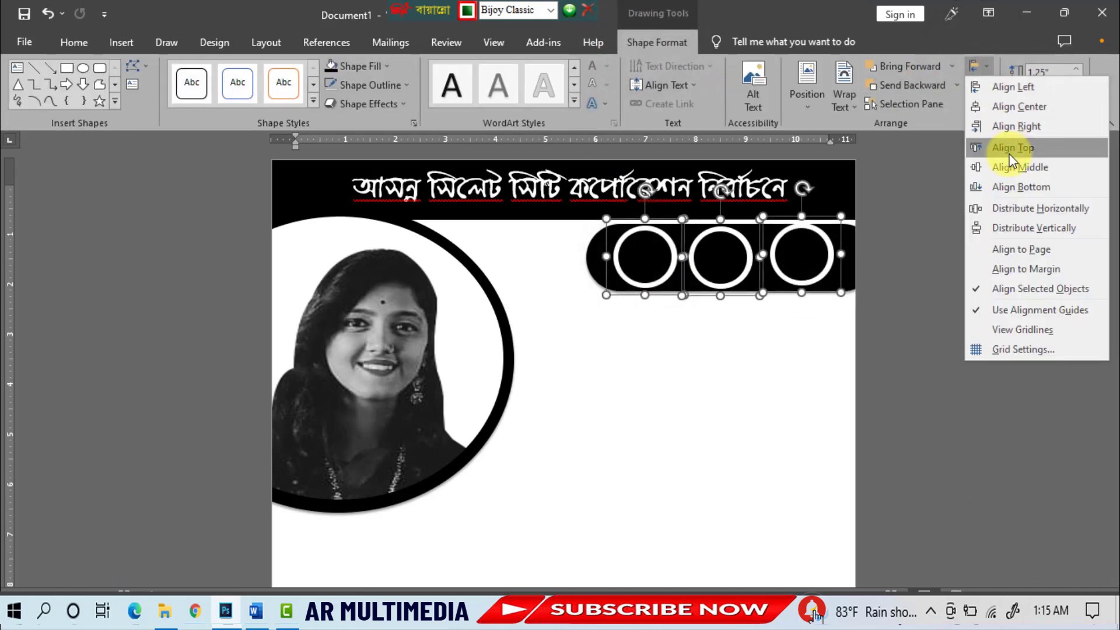
{"action": "left_click", "coordinate": [1009, 153]}
{"action": "left_click", "coordinate": [986, 66]}
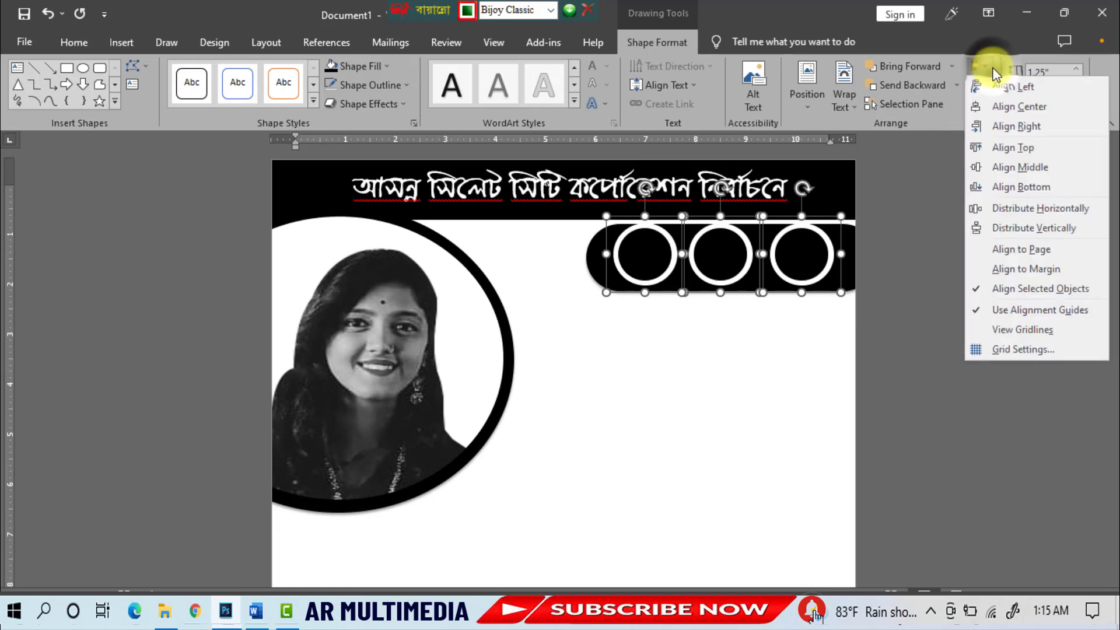
{"action": "left_click", "coordinate": [1006, 208]}
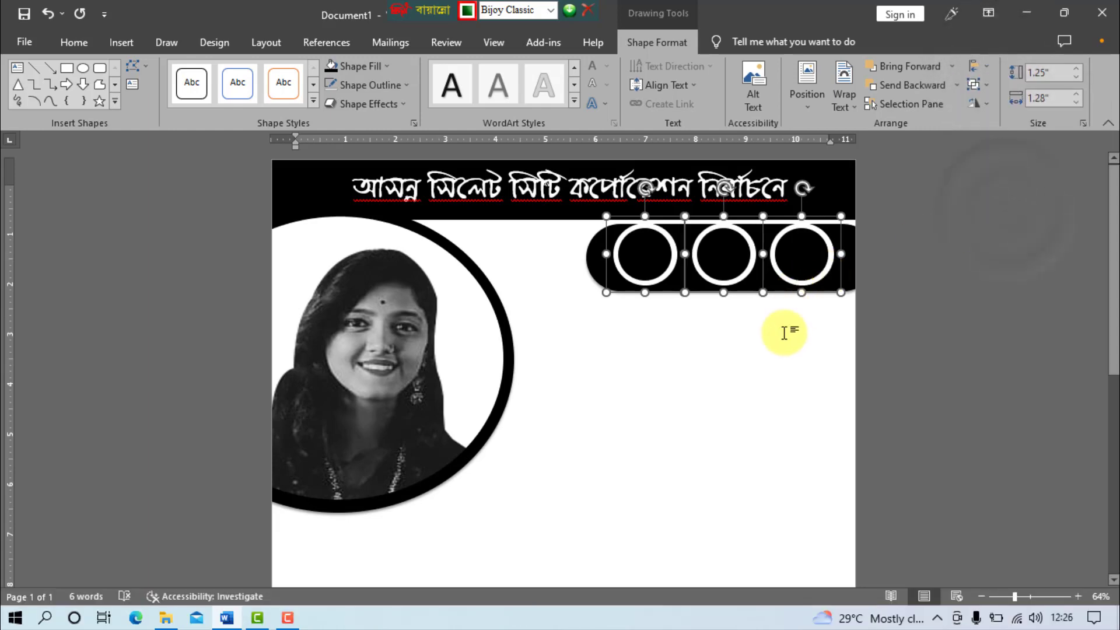
Reselect the three rings, nudge them down, then undo the move.
{"action": "left_click", "coordinate": [761, 393]}
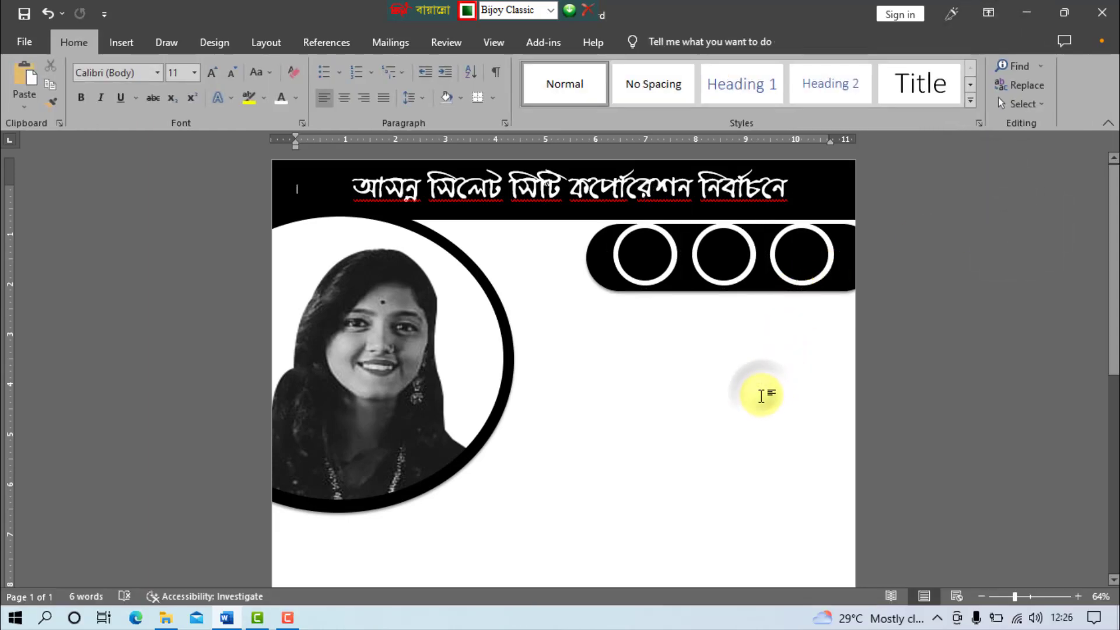
{"action": "left_click", "coordinate": [806, 263]}
{"action": "left_click", "coordinate": [716, 262], "text": "shift"}
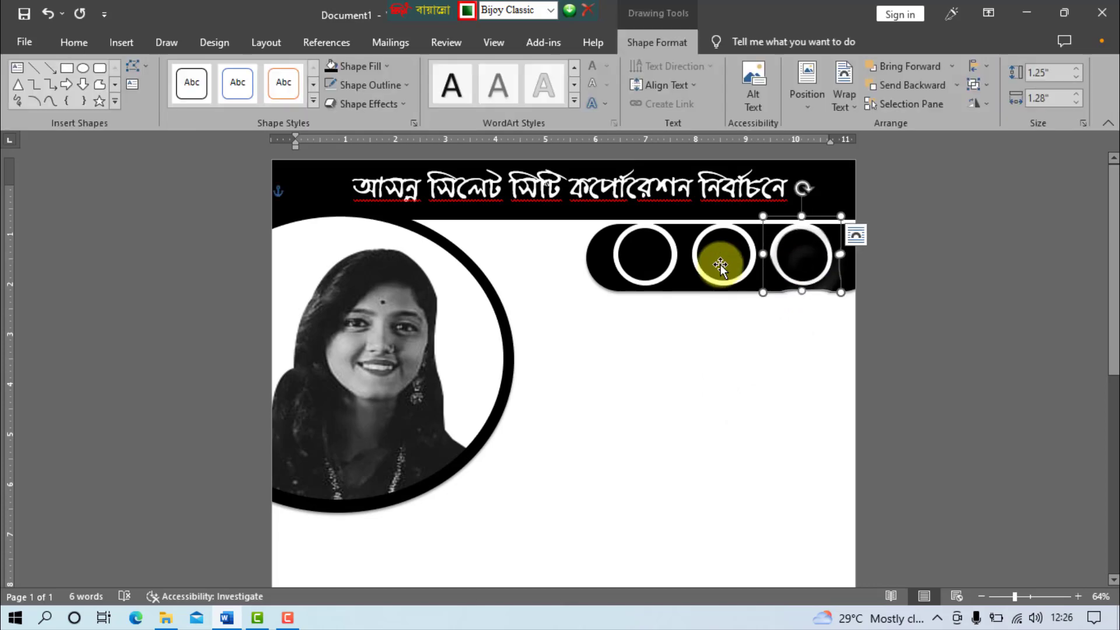
{"action": "left_click", "coordinate": [649, 266], "text": "shift"}
{"action": "left_click_drag", "start_coordinate": [649, 265], "coordinate": [649, 268]}
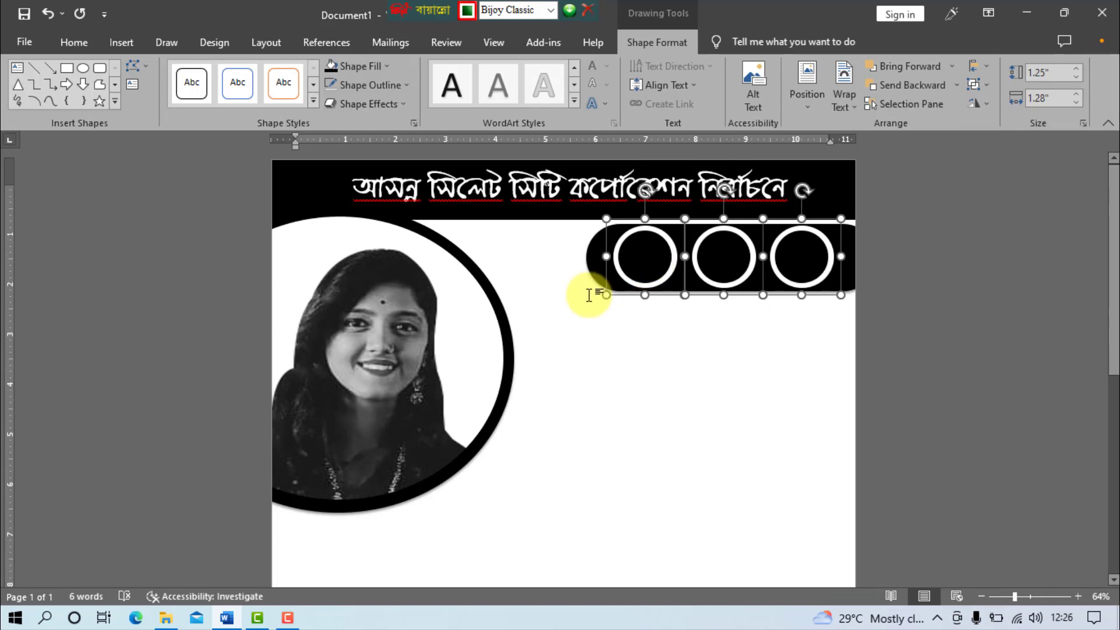
{"action": "key", "text": "ctrl+z"}
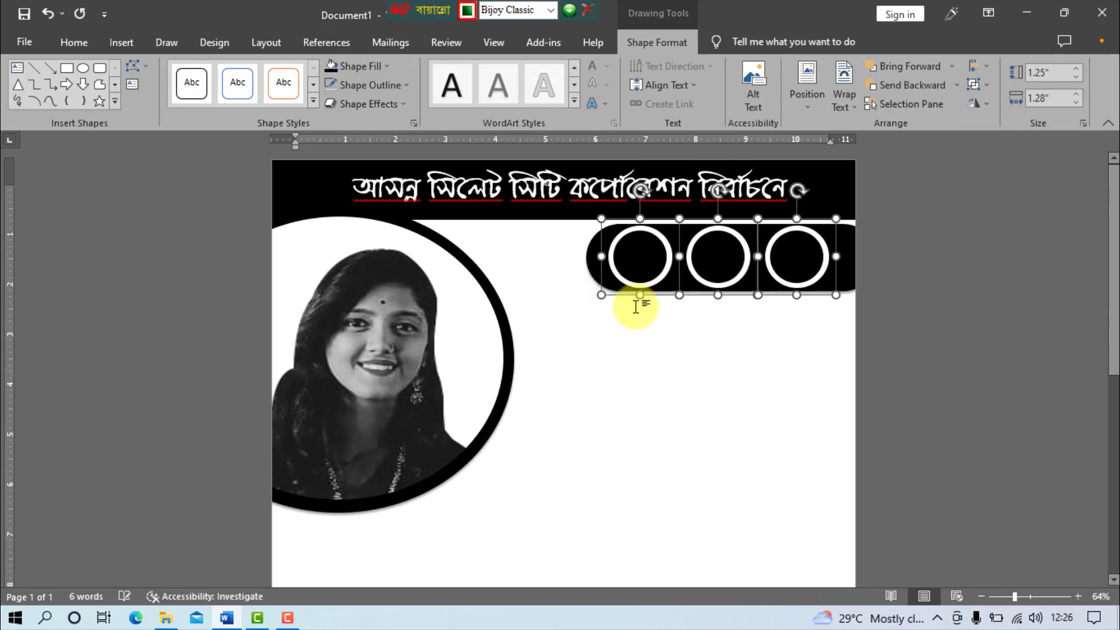
Draw a text box over the first circle.
{"action": "left_click", "coordinate": [921, 342]}
{"action": "left_click", "coordinate": [119, 42]}
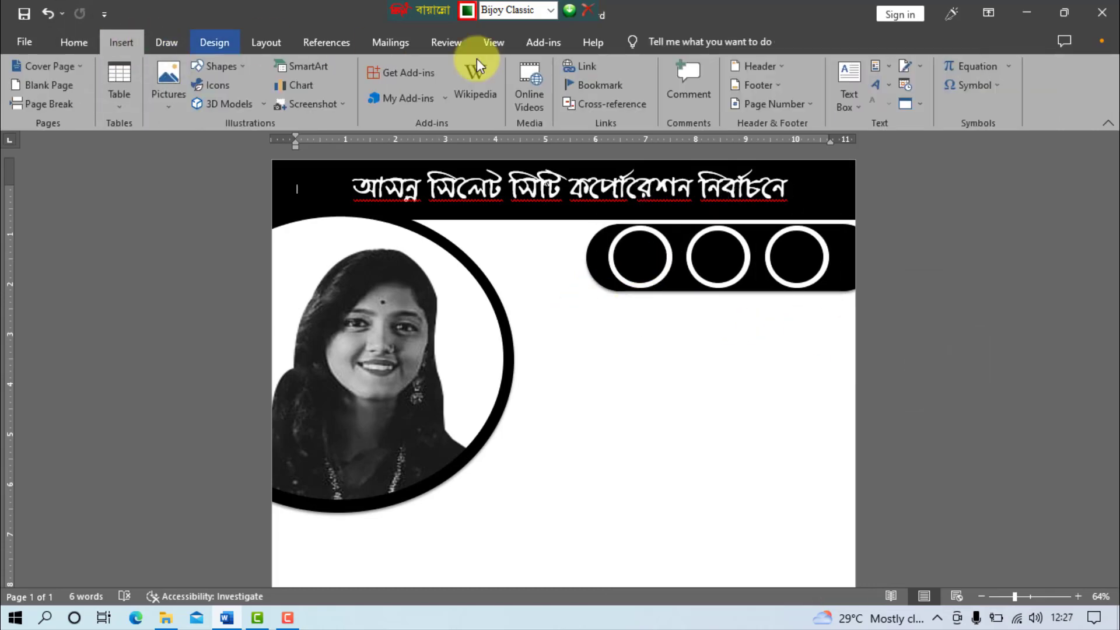
{"action": "left_click", "coordinate": [855, 99]}
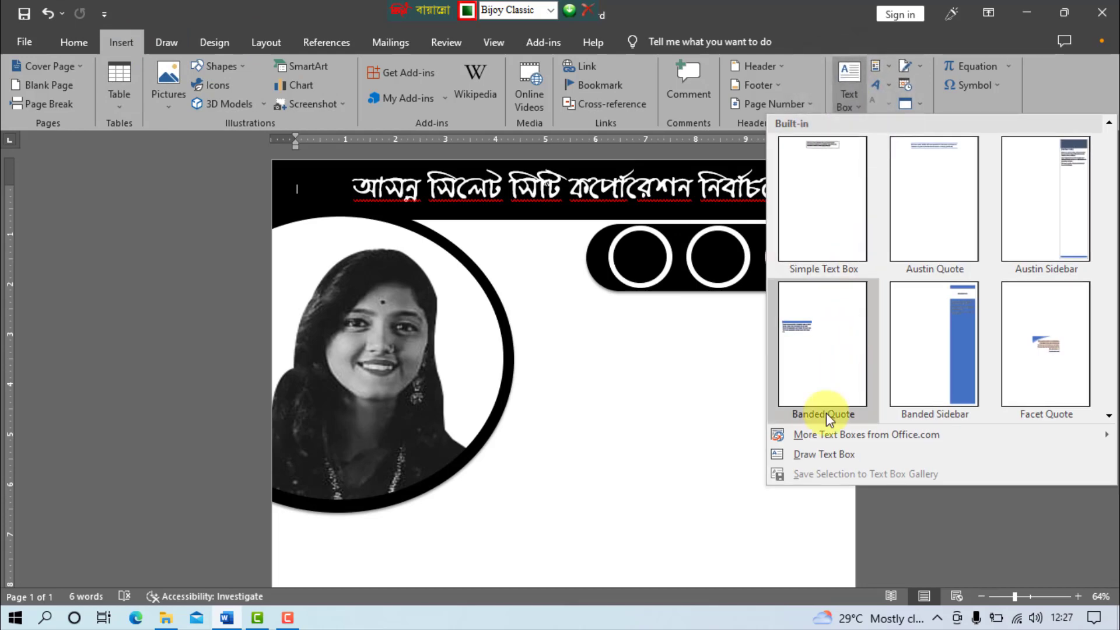
{"action": "left_click", "coordinate": [818, 455]}
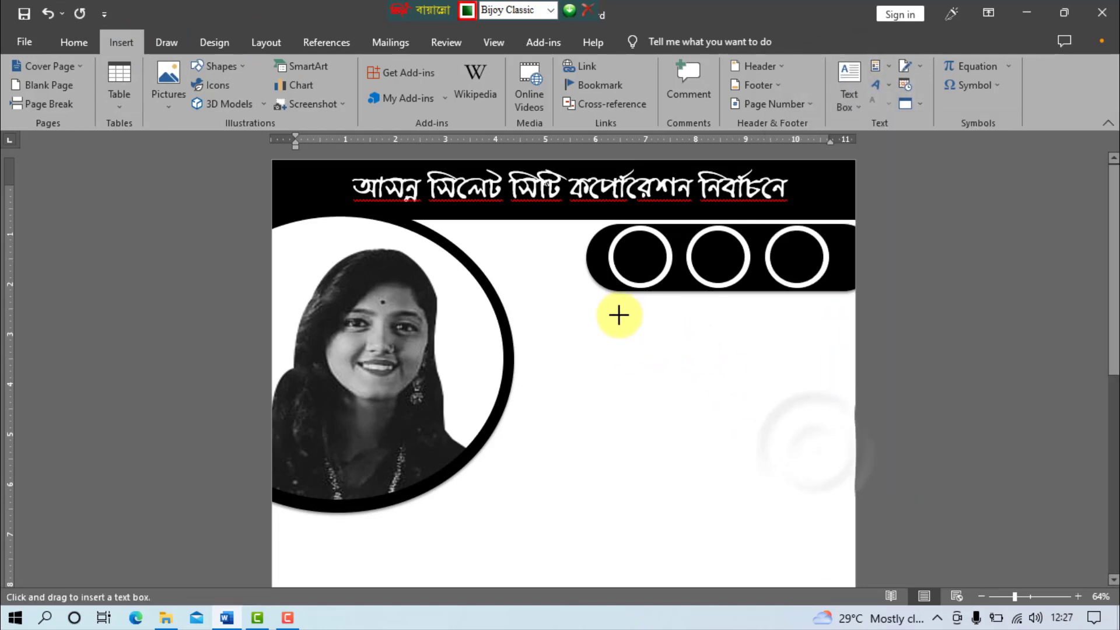
{"action": "mouse_move", "coordinate": [608, 235]}
{"action": "left_mouse_down"}
{"action": "mouse_move", "coordinate": [679, 273]}
{"action": "mouse_move", "coordinate": [644, 277]}
{"action": "left_mouse_up"}
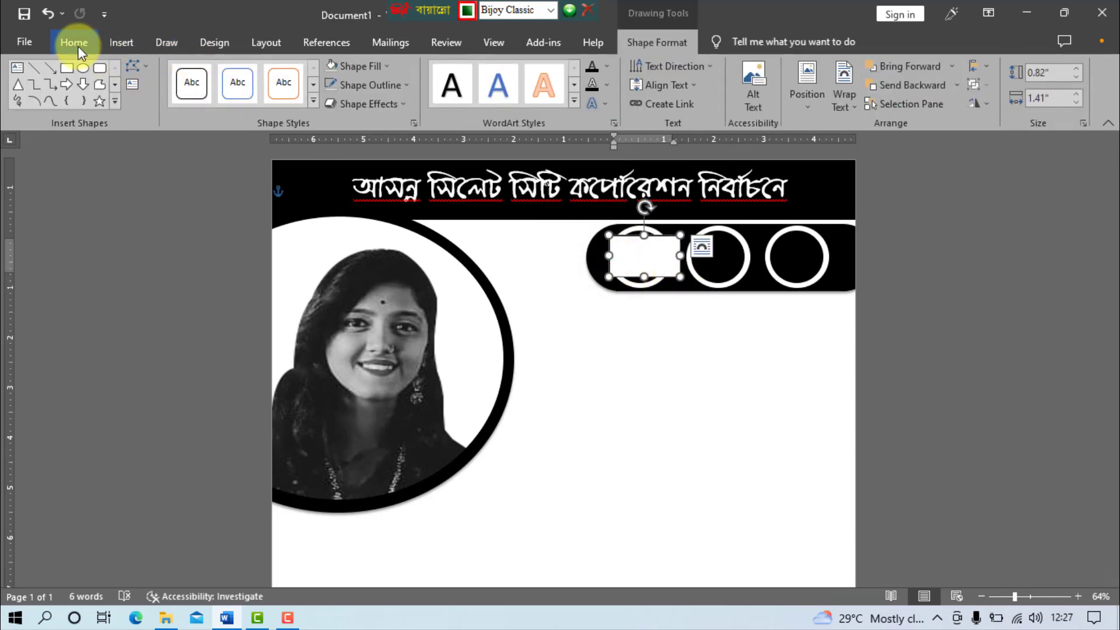
Set the text box font to ChandrabatiMJ, size 48, in white.
{"action": "left_click", "coordinate": [74, 42]}
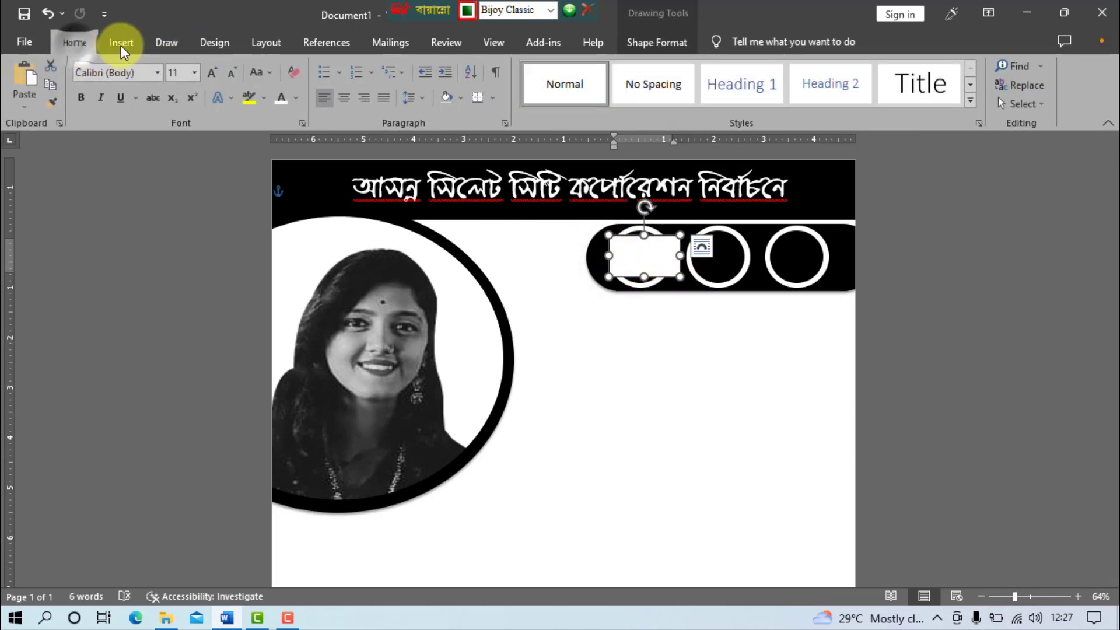
{"action": "left_click", "coordinate": [155, 73]}
{"action": "left_click", "coordinate": [132, 170]}
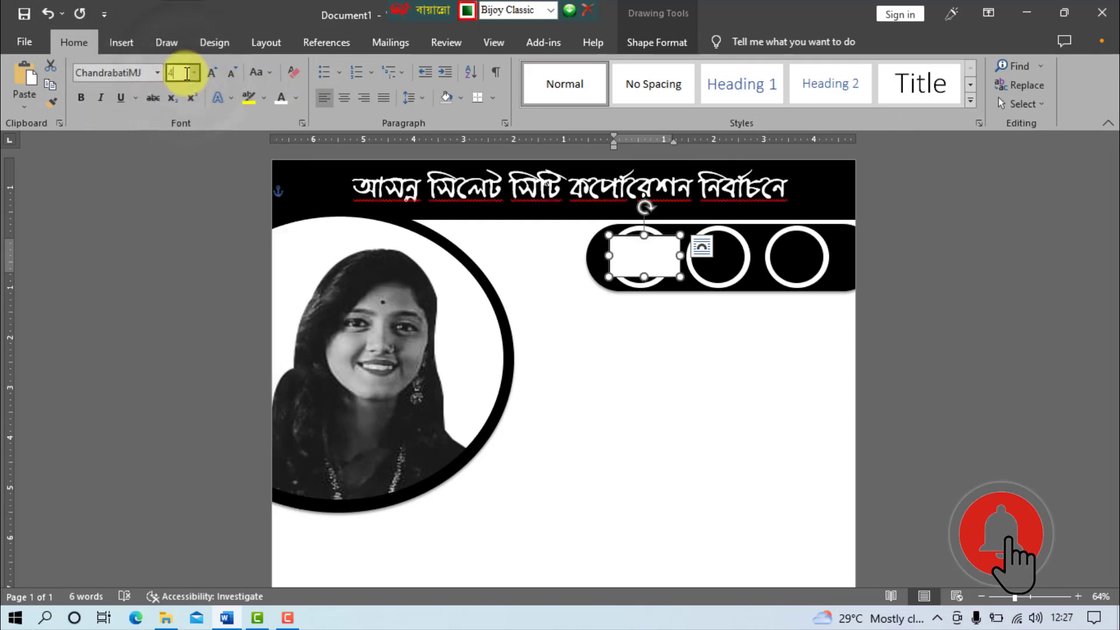
{"action": "type", "text": "48"}
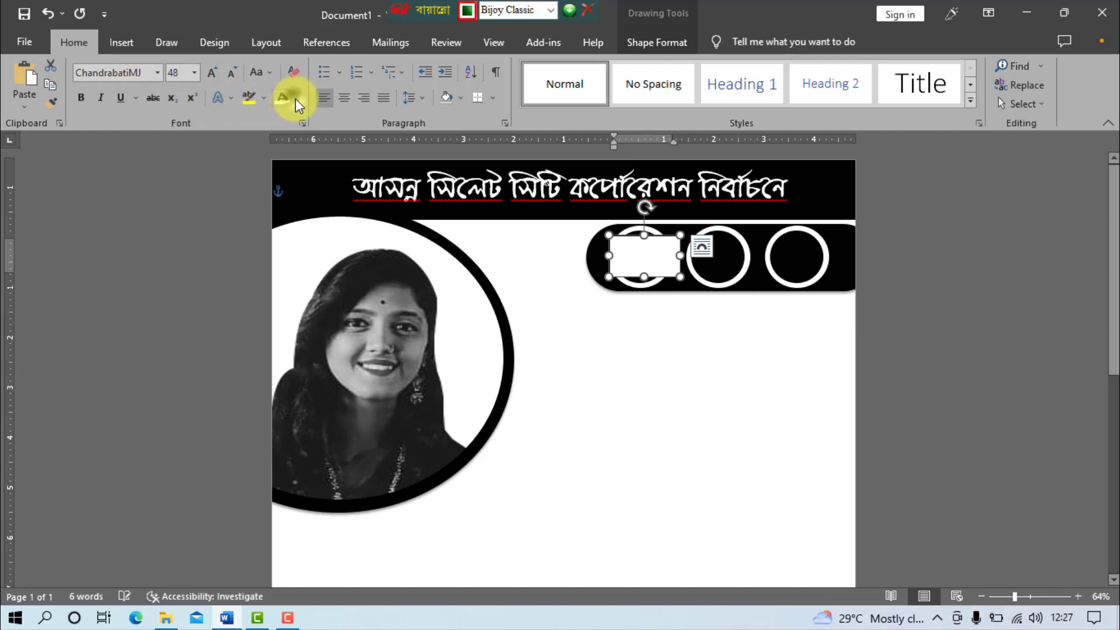
{"action": "left_click", "coordinate": [296, 99]}
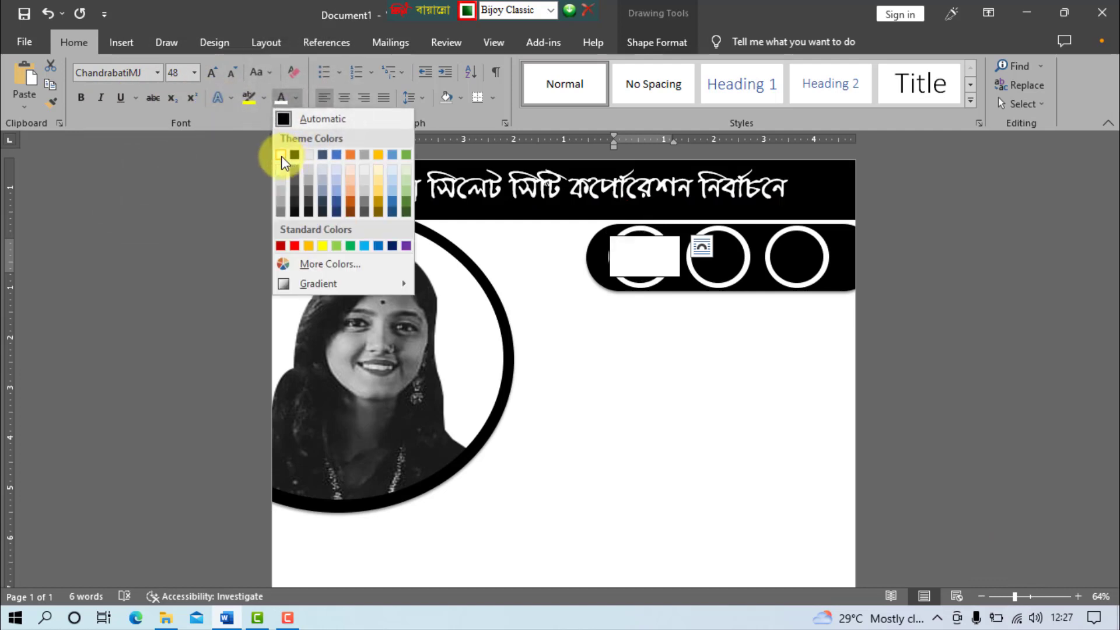
{"action": "left_click", "coordinate": [281, 155]}
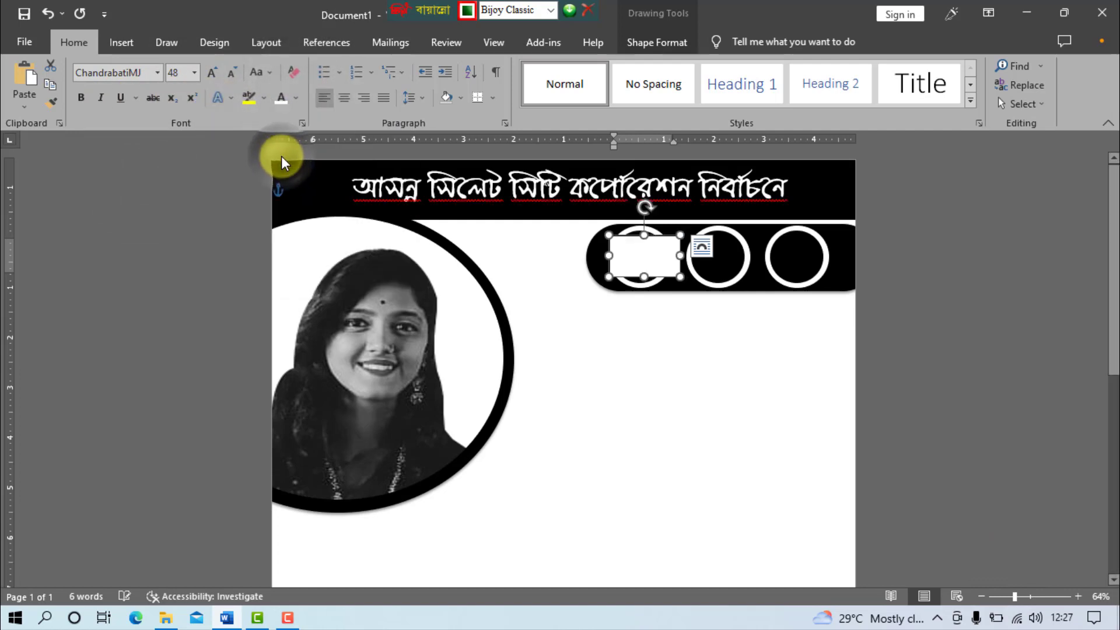
Give the box No Fill and No Outline, enter ৩২, and narrow it to fit the circle.
{"action": "left_click", "coordinate": [640, 41]}
{"action": "left_click", "coordinate": [385, 66]}
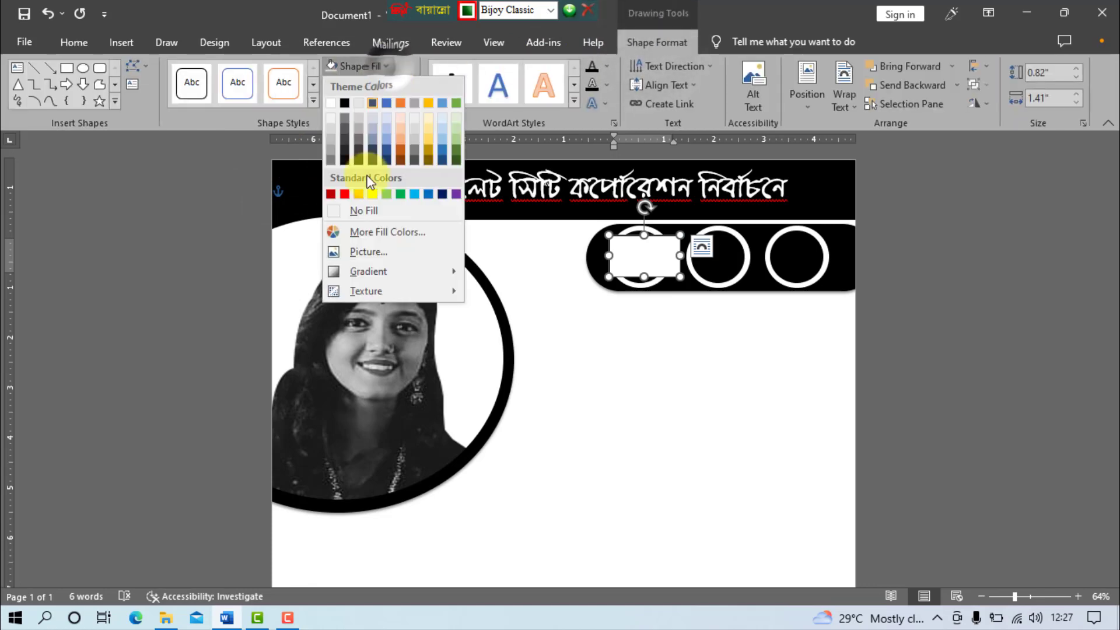
{"action": "left_click", "coordinate": [353, 210]}
{"action": "left_click", "coordinate": [397, 90]}
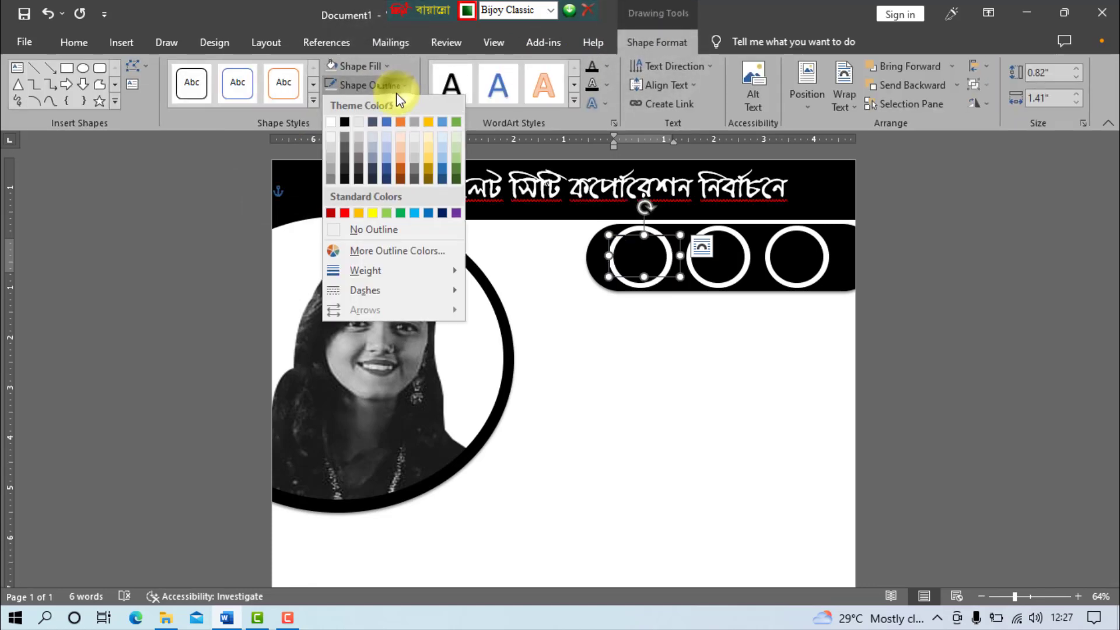
{"action": "left_click", "coordinate": [365, 229]}
{"action": "type", "text": "32"}
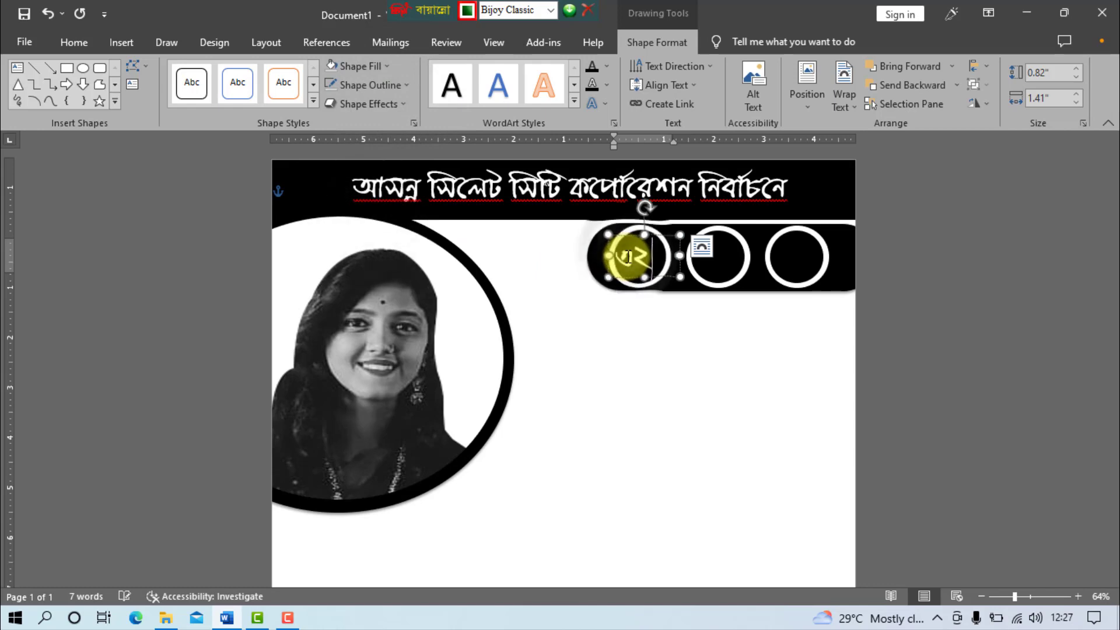
{"action": "left_click_drag", "start_coordinate": [665, 255], "coordinate": [654, 233]}
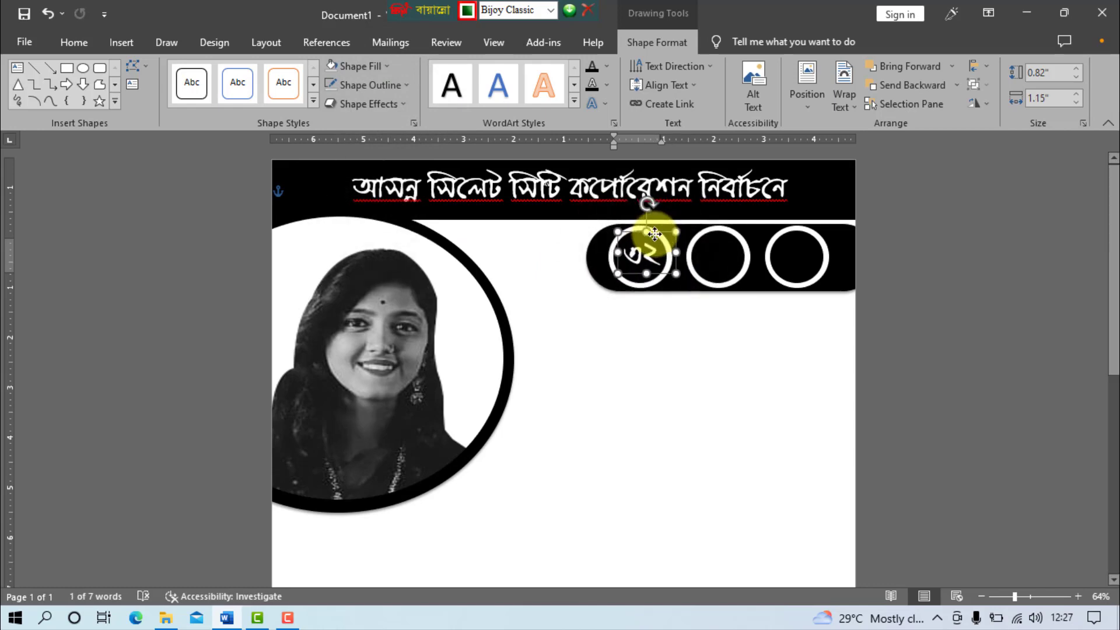
Paste copies of the ৩২ number box into the middle and right circles.
{"action": "left_click", "coordinate": [73, 43]}
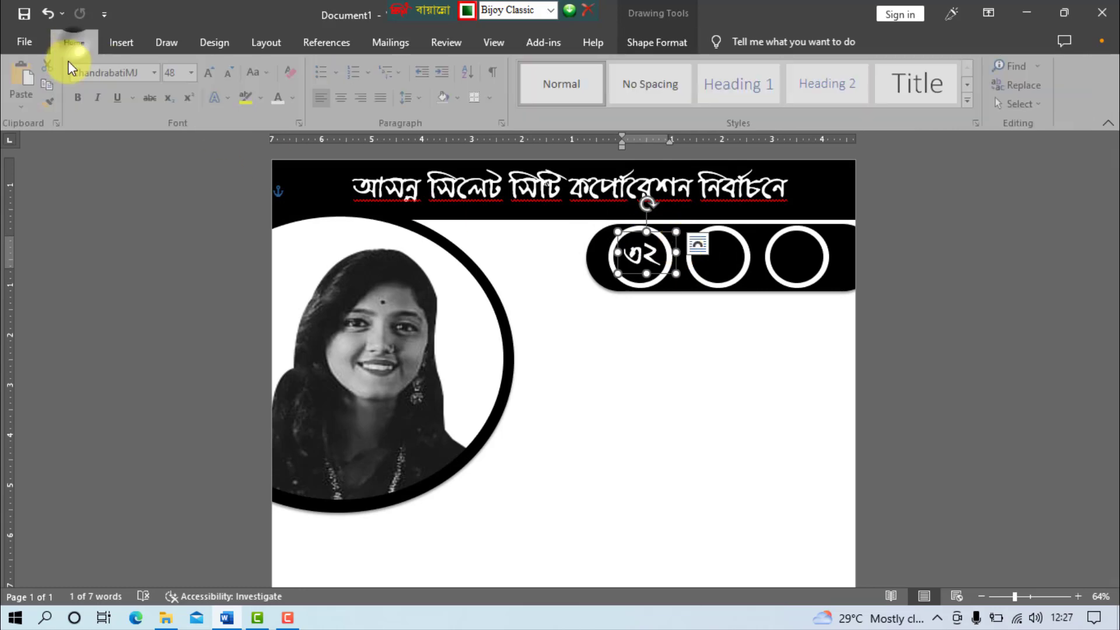
{"action": "left_click", "coordinate": [33, 76]}
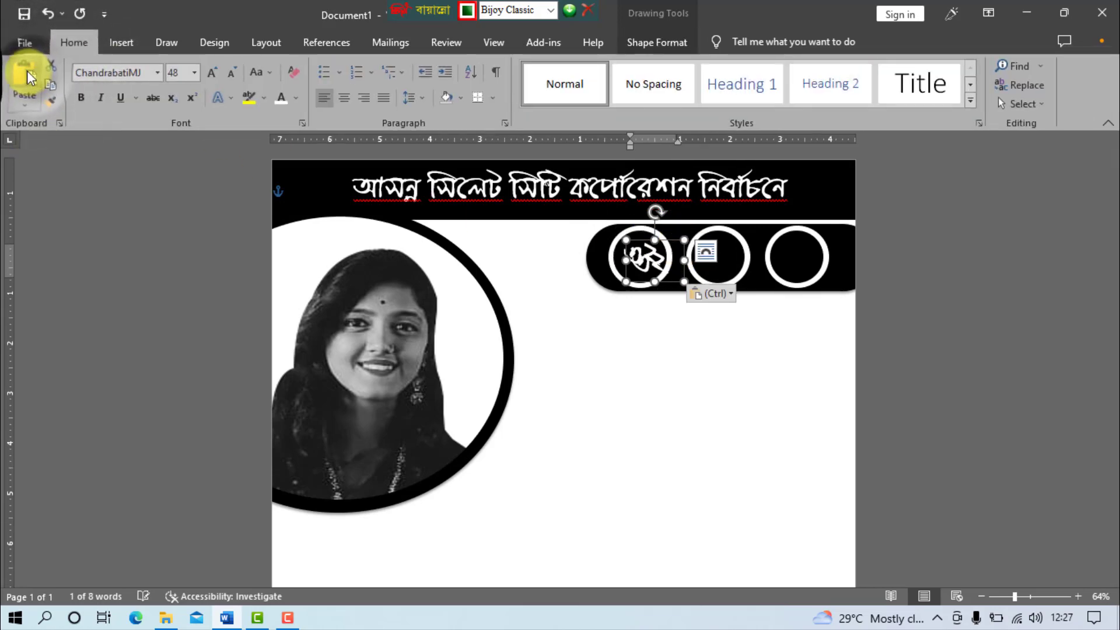
{"action": "left_click_drag", "start_coordinate": [682, 256], "coordinate": [814, 231]}
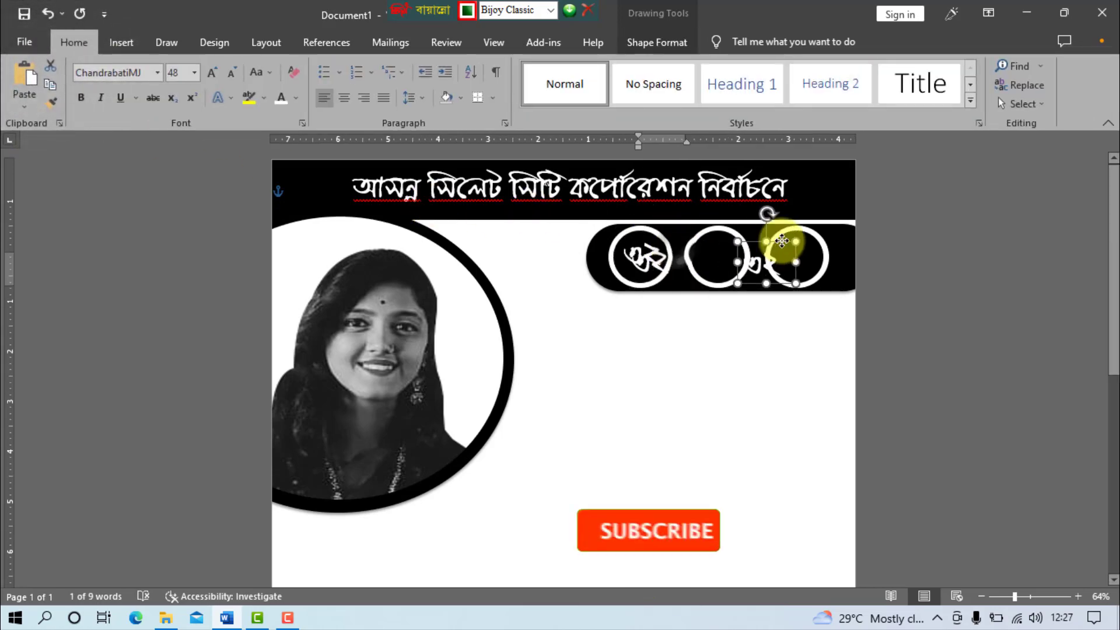
{"action": "left_click", "coordinate": [646, 250]}
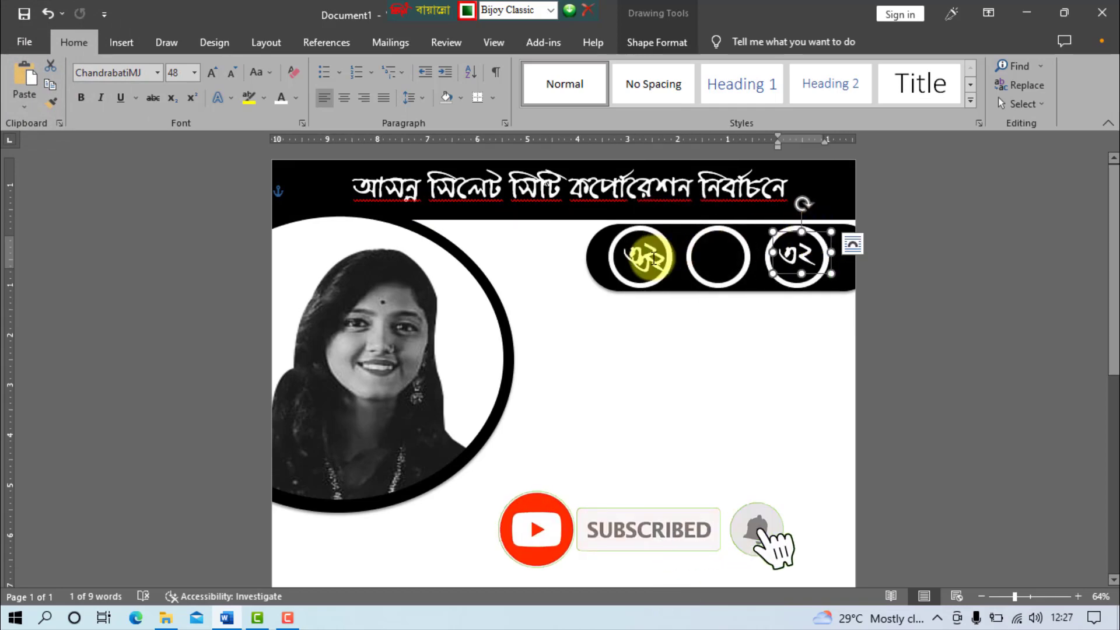
{"action": "left_click_drag", "start_coordinate": [685, 235], "coordinate": [730, 229]}
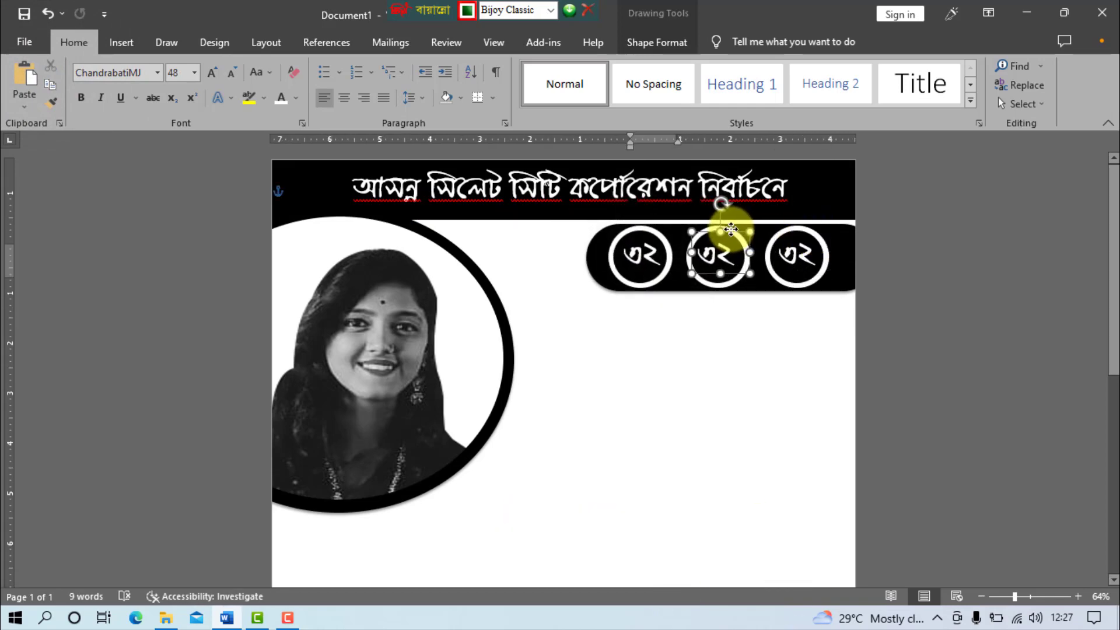
Change the middle and right numbers to ৩৩ and ৩৪.
{"action": "double_click", "coordinate": [725, 252]}
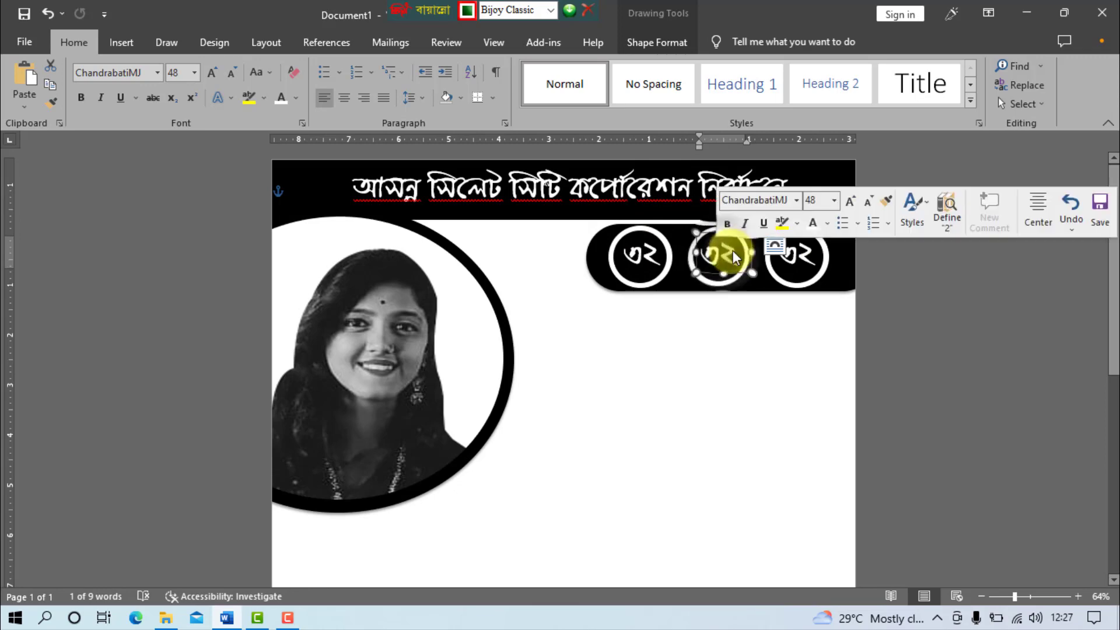
{"action": "type", "text": "33"}
{"action": "double_click", "coordinate": [800, 245]}
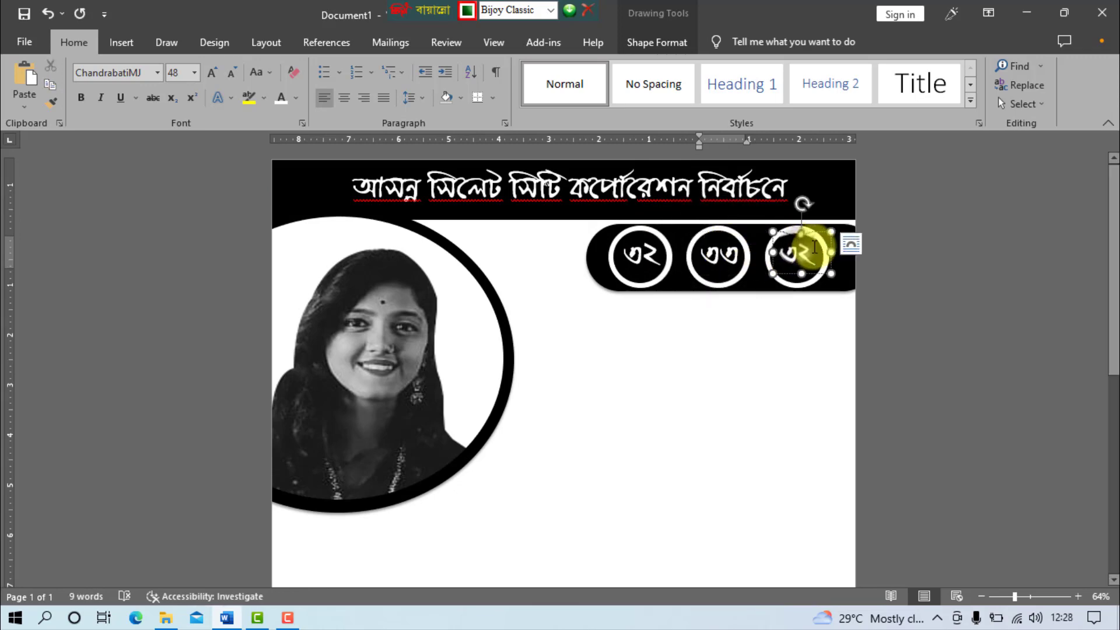
{"action": "type", "text": "34"}
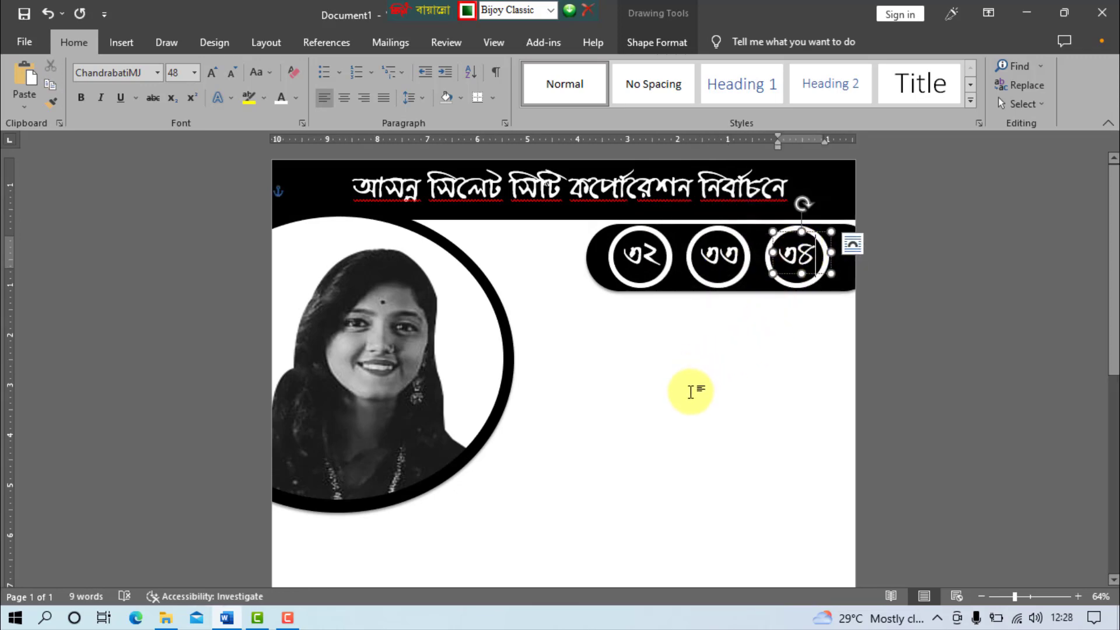
{"action": "left_click", "coordinate": [720, 255], "text": "shift"}
{"action": "left_click", "coordinate": [644, 251], "text": "shift"}
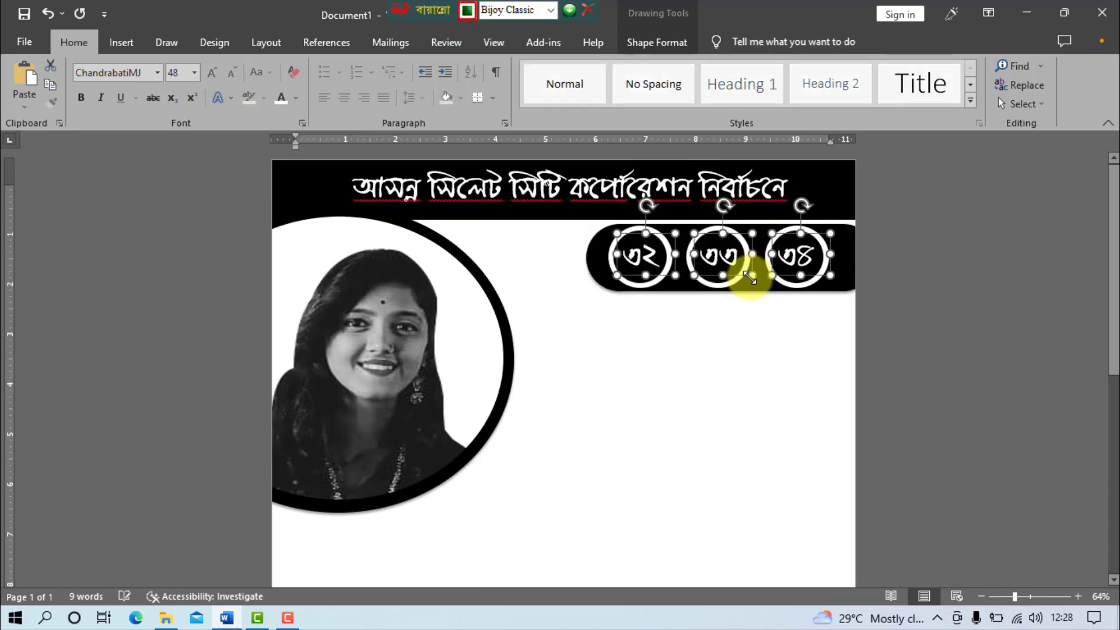
{"action": "left_click", "coordinate": [772, 387]}
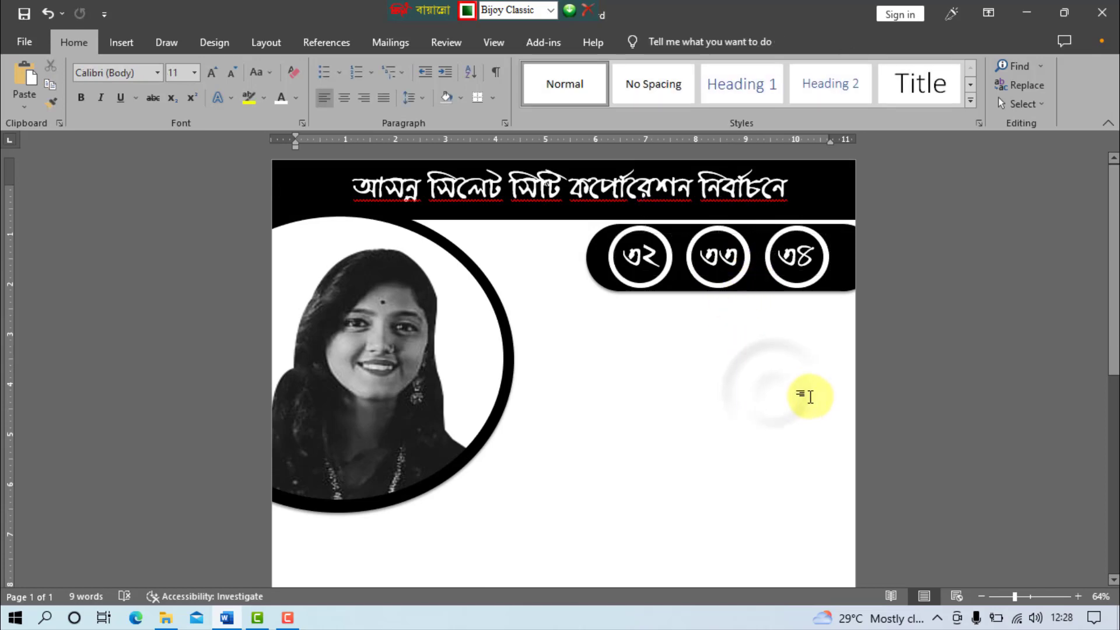
Draw a rounded pill-shaped bar below the number circles.
{"action": "left_click", "coordinate": [123, 44]}
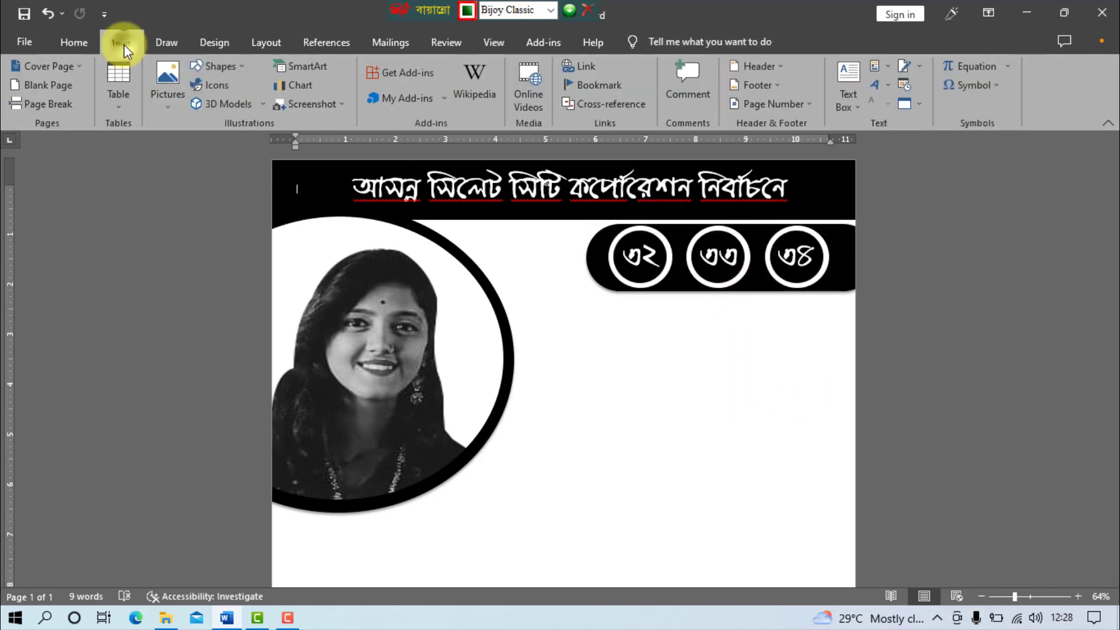
{"action": "left_click", "coordinate": [225, 68]}
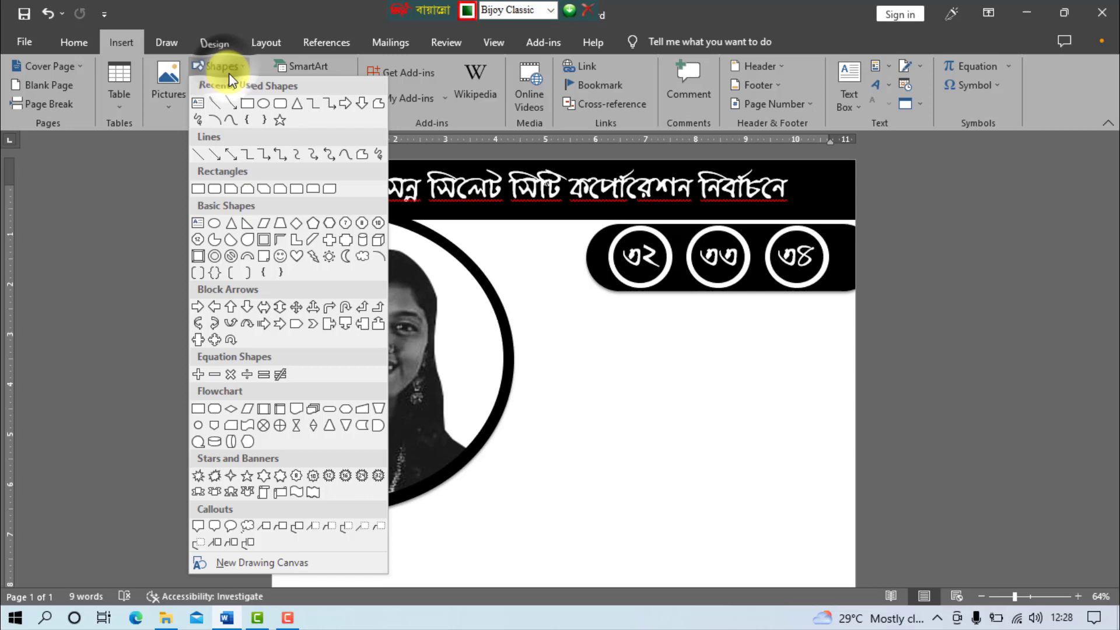
{"action": "left_click", "coordinate": [282, 105]}
{"action": "left_click_drag", "start_coordinate": [624, 303], "coordinate": [877, 358]}
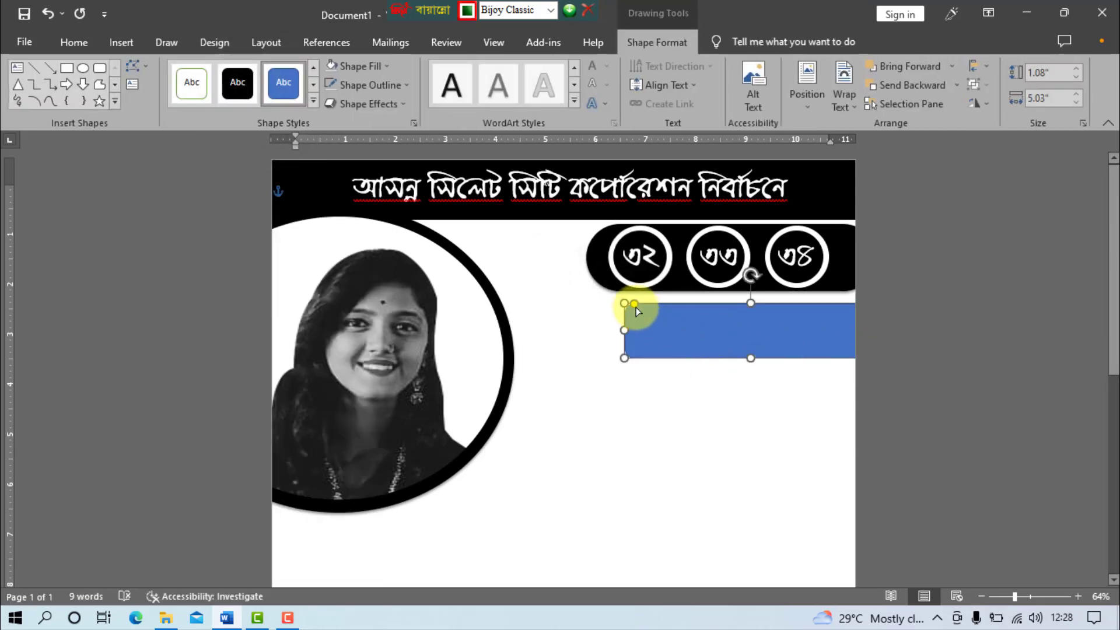
{"action": "mouse_move", "coordinate": [636, 307]}
{"action": "left_mouse_down"}
{"action": "mouse_move", "coordinate": [663, 304]}
{"action": "mouse_move", "coordinate": [701, 326]}
{"action": "left_mouse_up"}
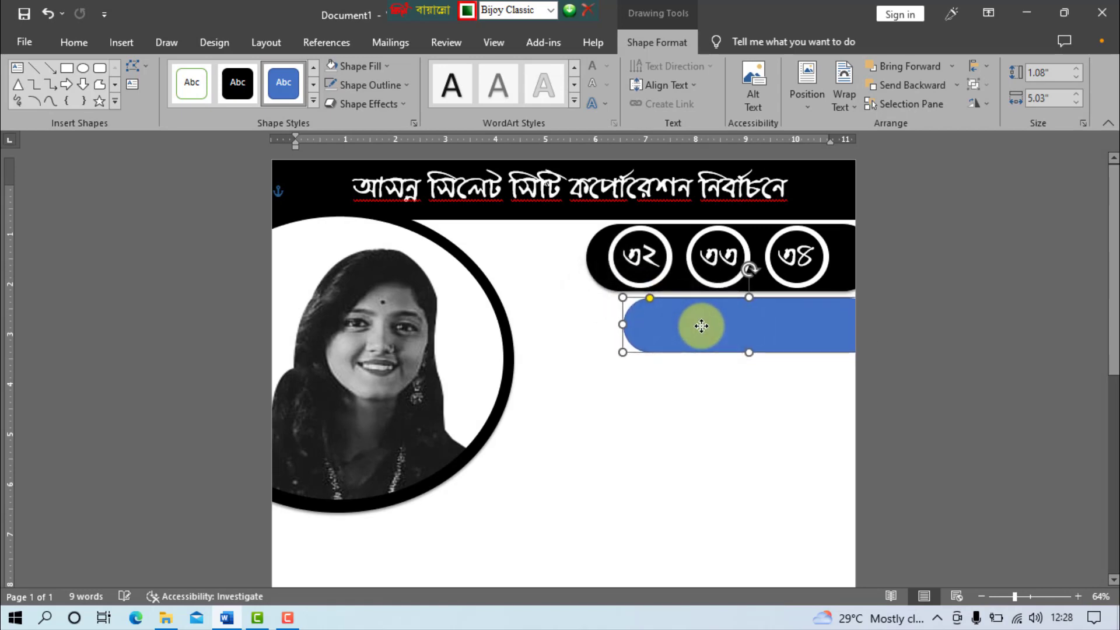
Fill the bar grey, remove its outline, and add an outer shadow.
{"action": "left_click", "coordinate": [385, 66]}
{"action": "left_click", "coordinate": [334, 134]}
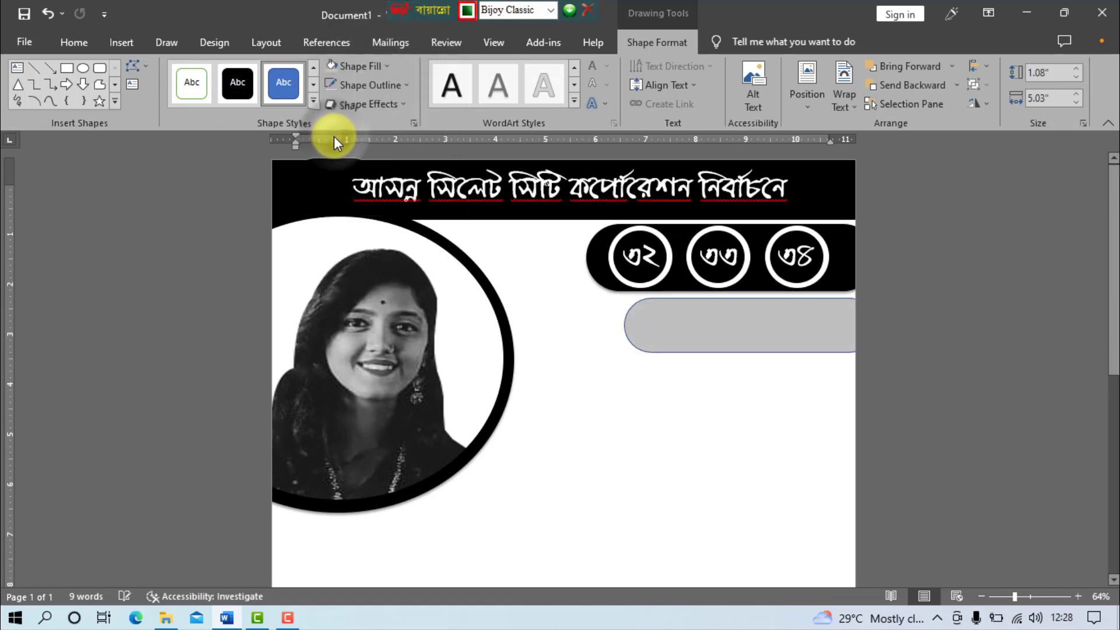
{"action": "left_click", "coordinate": [407, 85]}
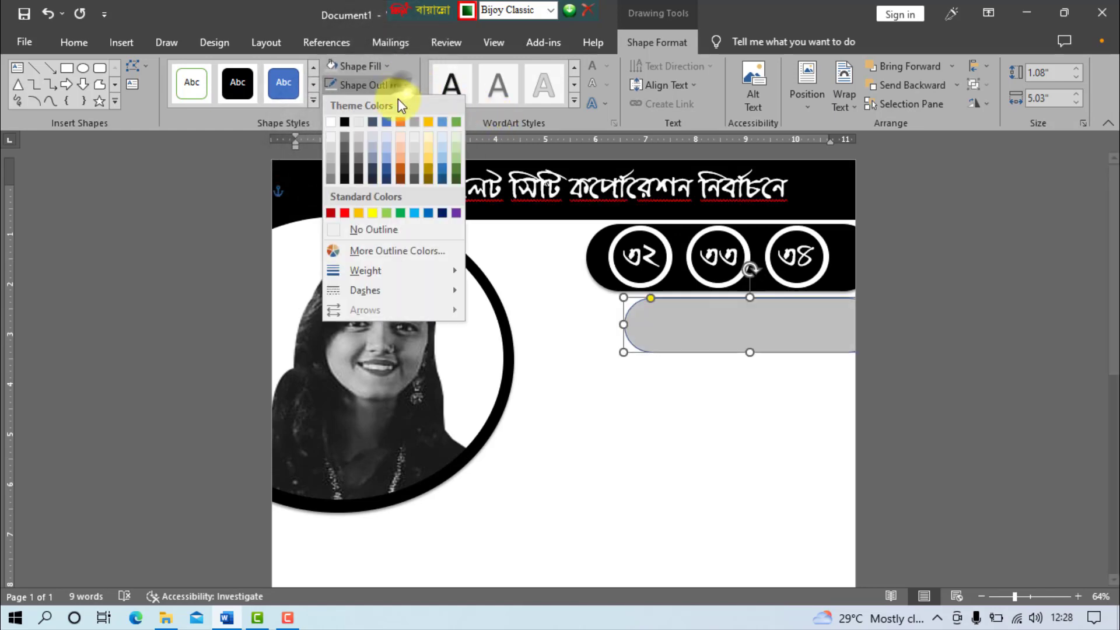
{"action": "left_click", "coordinate": [372, 229]}
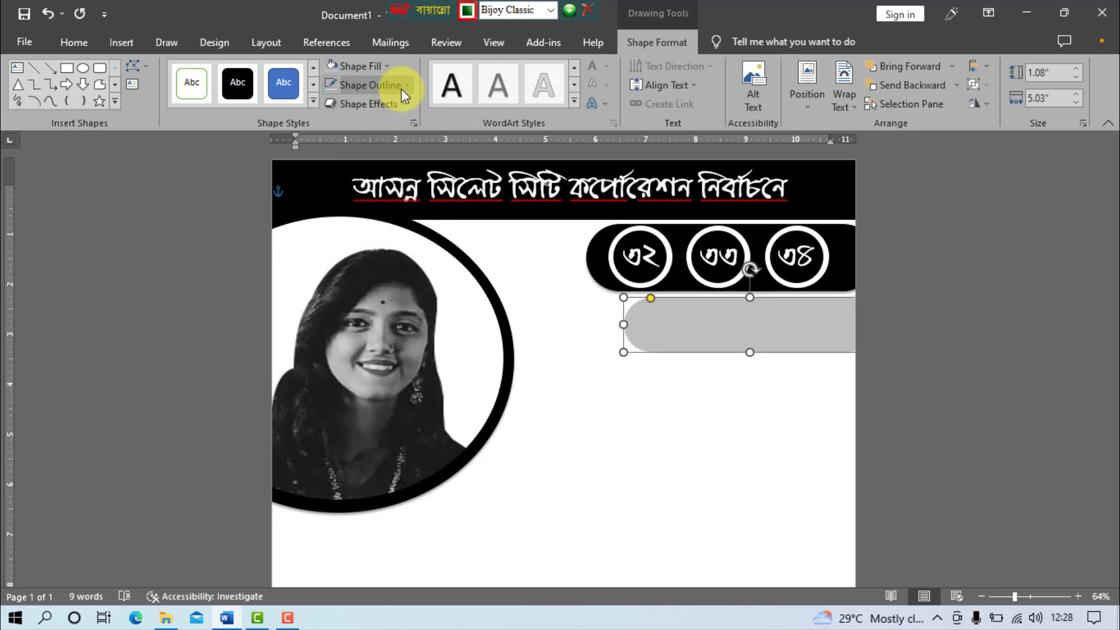
{"action": "left_click", "coordinate": [391, 105]}
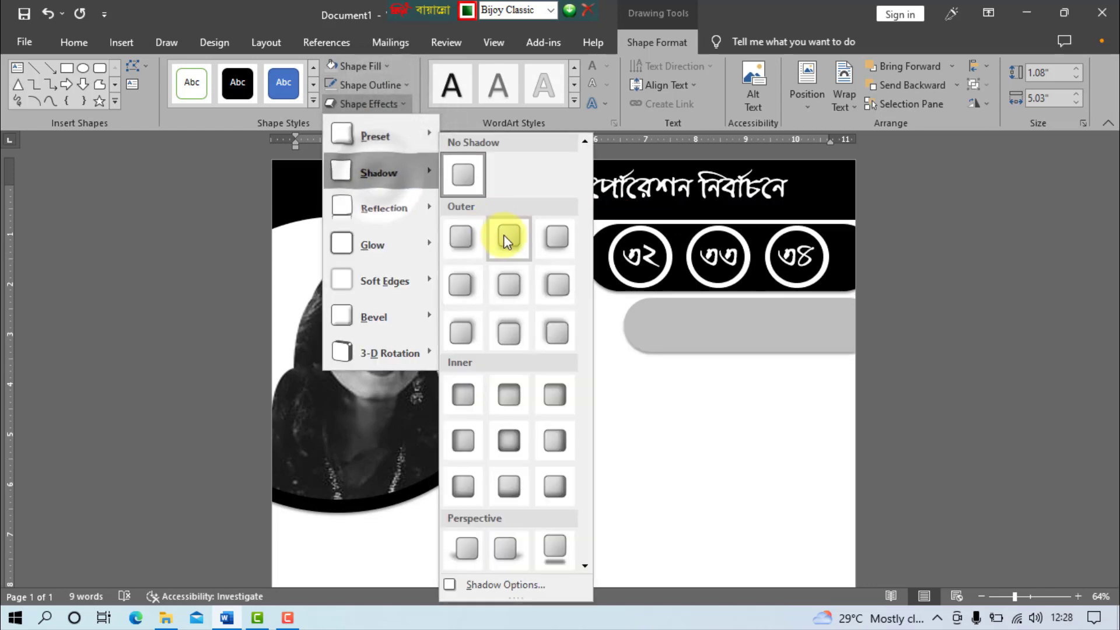
{"action": "left_click", "coordinate": [505, 234]}
{"action": "left_click", "coordinate": [718, 421]}
{"action": "left_click", "coordinate": [640, 249]}
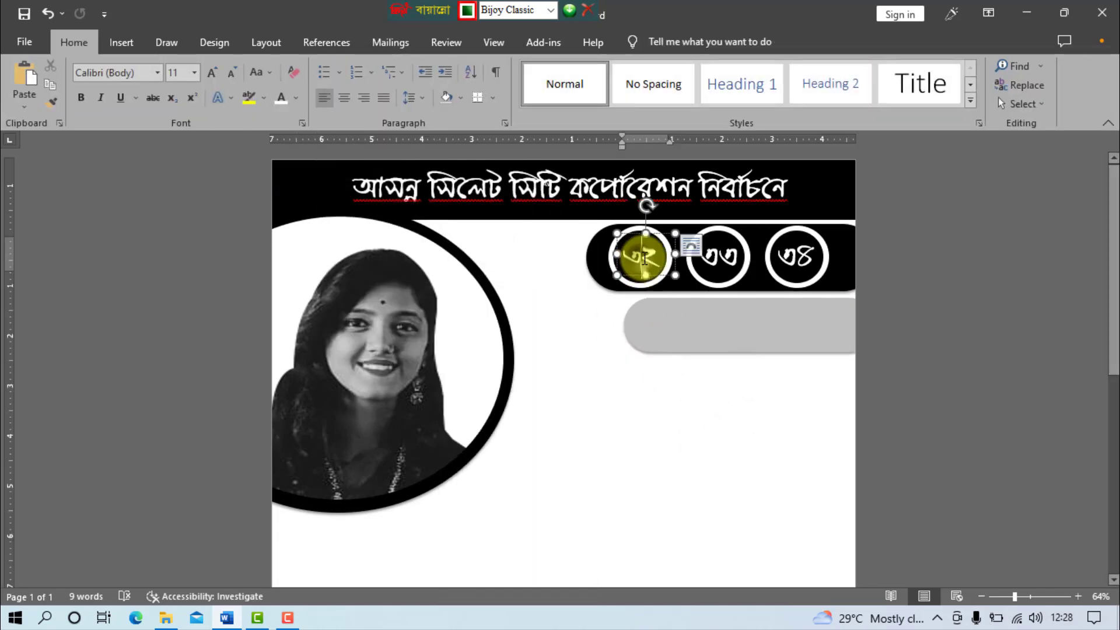
Paste a copy of the ৩২ box into the grey bar, widen it, and make its text black.
{"action": "left_click", "coordinate": [76, 42]}
{"action": "left_click", "coordinate": [50, 84]}
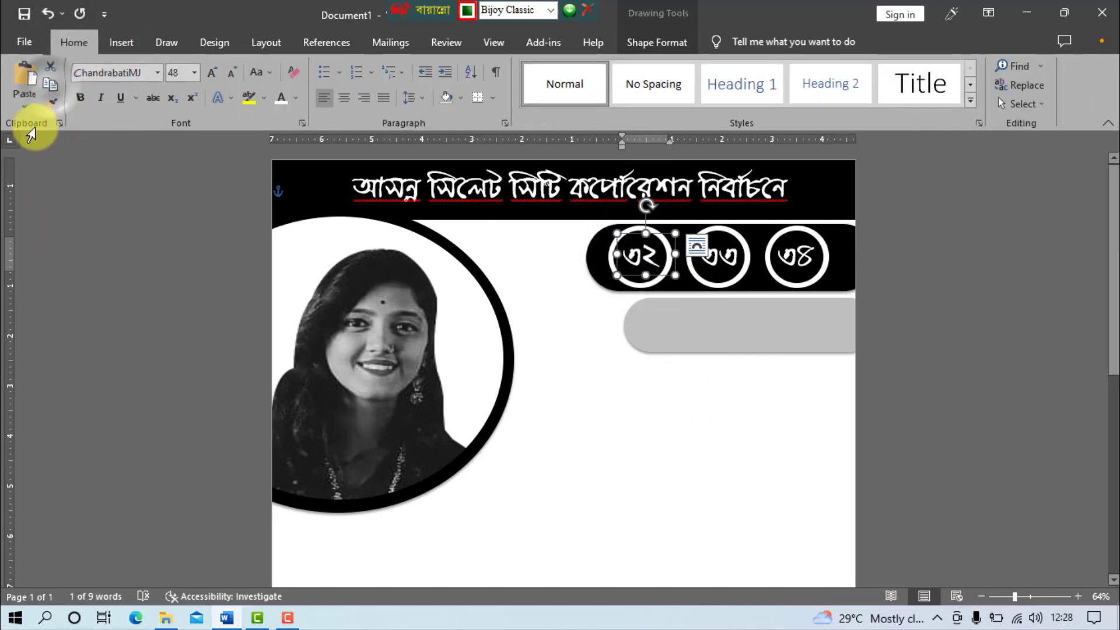
{"action": "left_click", "coordinate": [27, 75]}
{"action": "left_click_drag", "start_coordinate": [666, 243], "coordinate": [688, 306]}
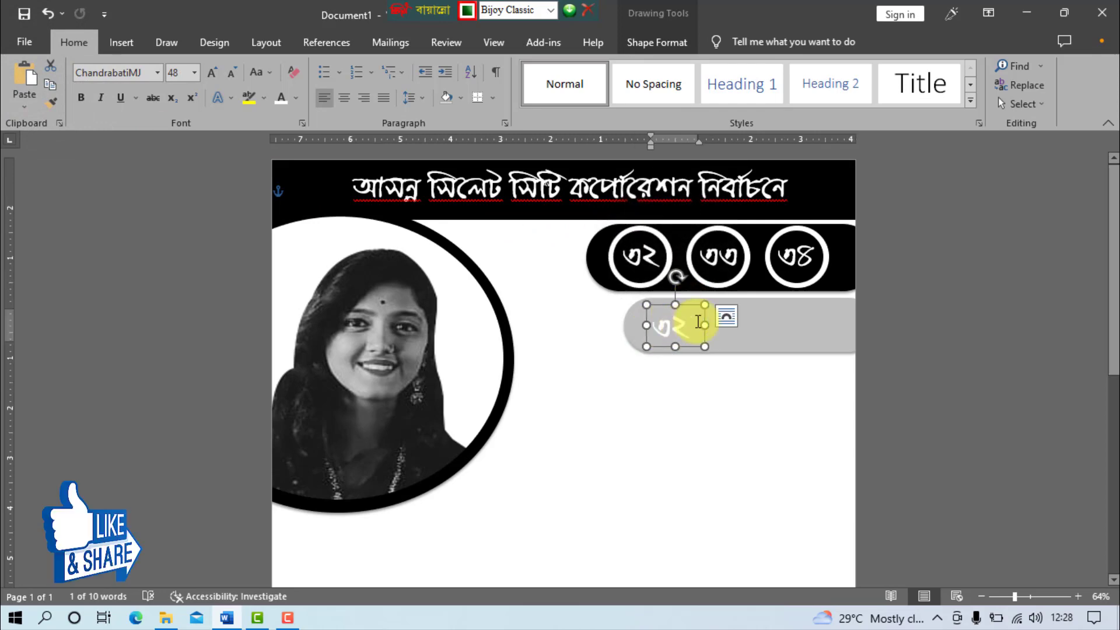
{"action": "left_click_drag", "start_coordinate": [704, 325], "coordinate": [832, 324]}
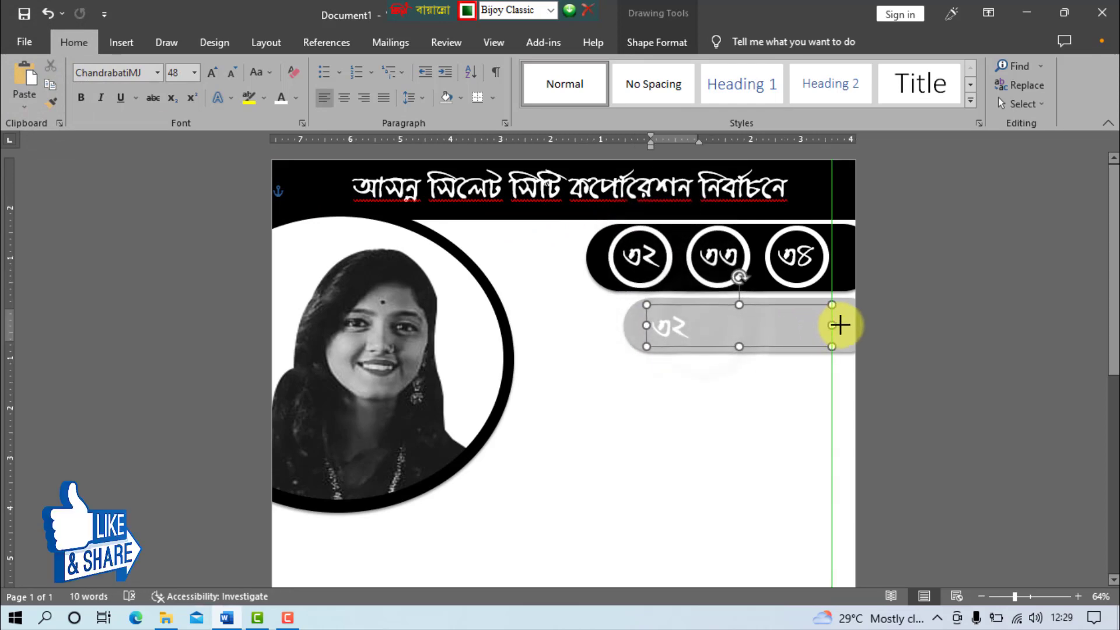
{"action": "left_click_drag", "start_coordinate": [667, 330], "coordinate": [645, 325]}
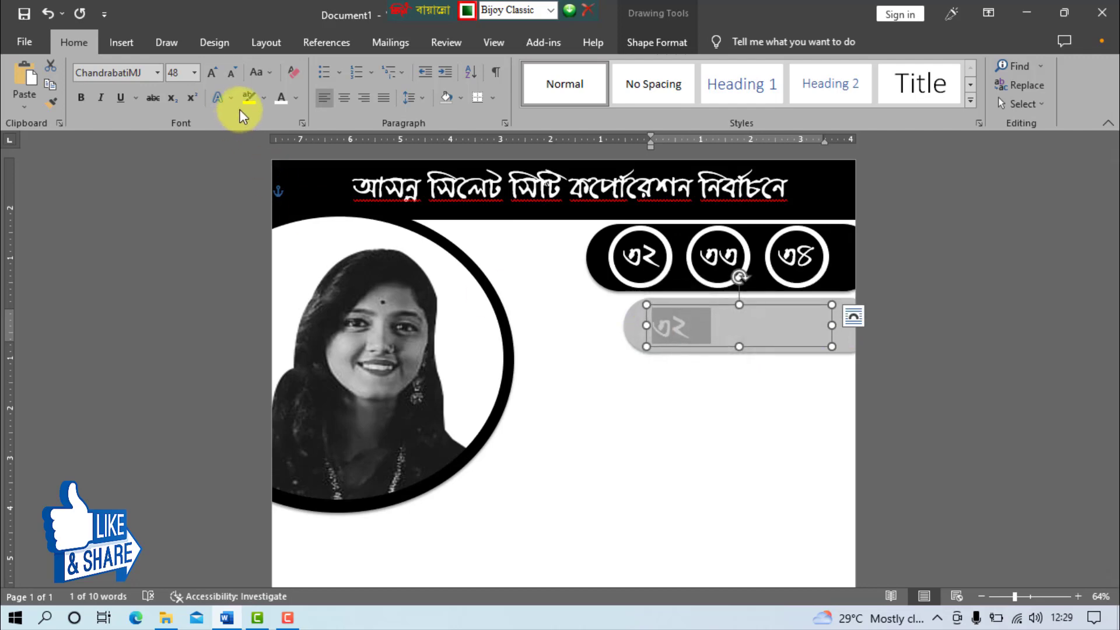
{"action": "left_click", "coordinate": [295, 95]}
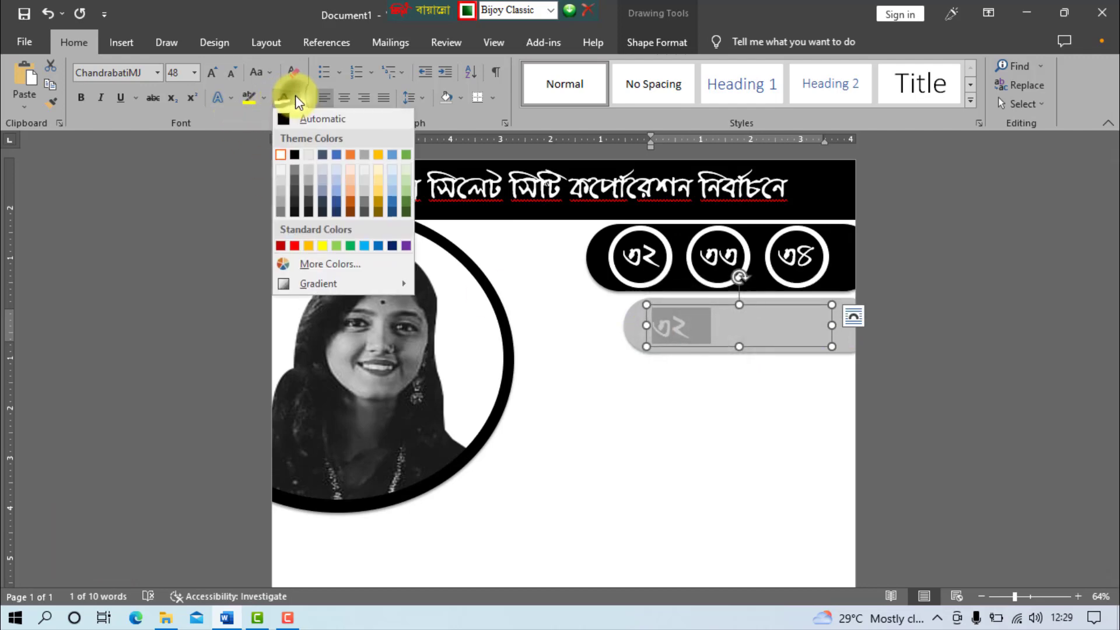
{"action": "left_click", "coordinate": [288, 147]}
Replace the text with the নং ওয়ার্ডের label at size 52 and position it in the bar.
{"action": "double_click", "coordinate": [667, 325]}
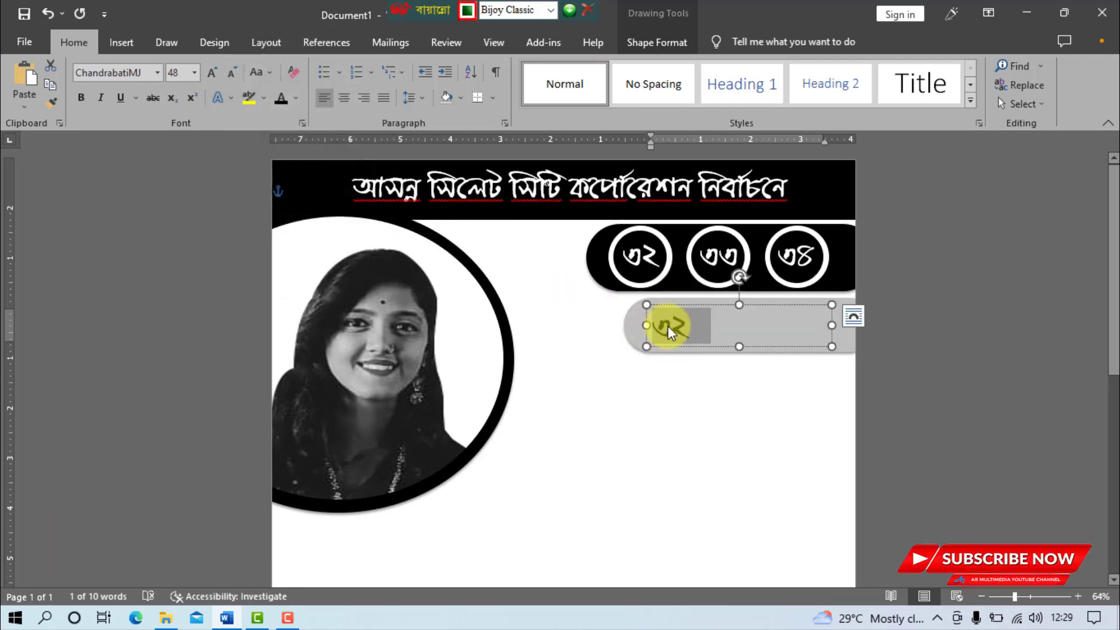
{"action": "type", "text": "নং ওয়ার্ডে"}
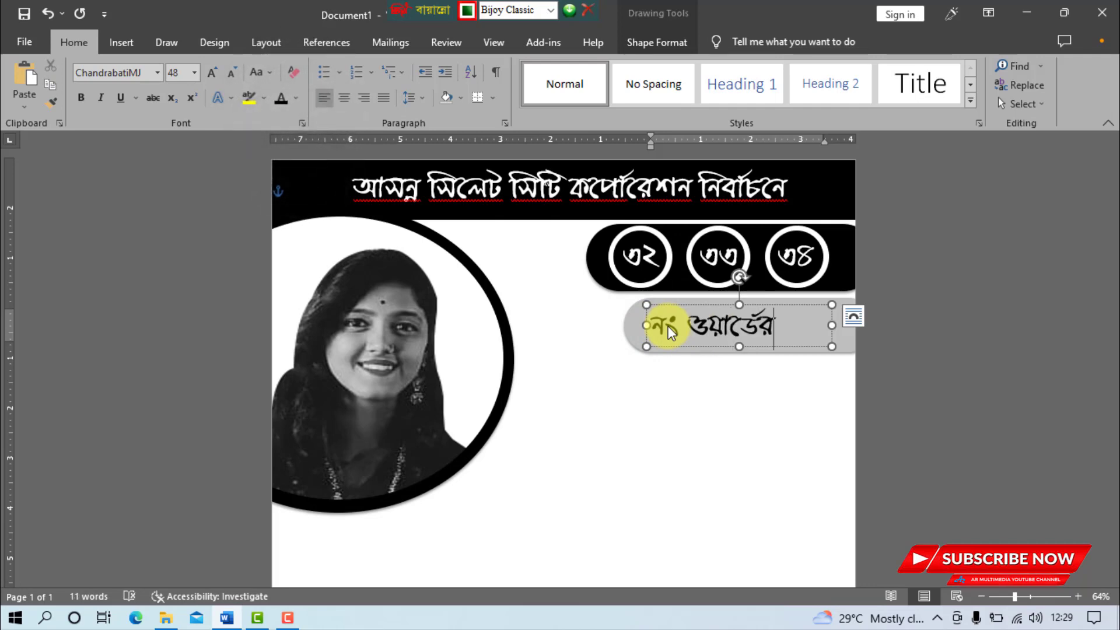
{"action": "type", "text": "র"}
{"action": "left_click_drag", "start_coordinate": [708, 307], "coordinate": [771, 337]}
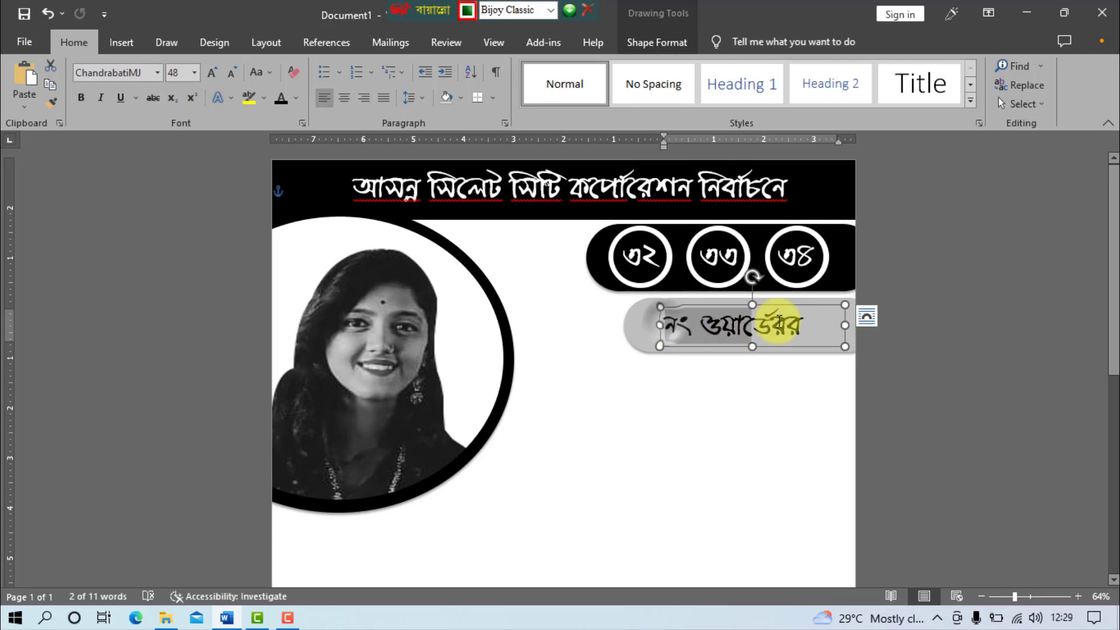
{"action": "left_click", "coordinate": [184, 77]}
{"action": "type", "text": "52"}
{"action": "key", "text": "Return"}
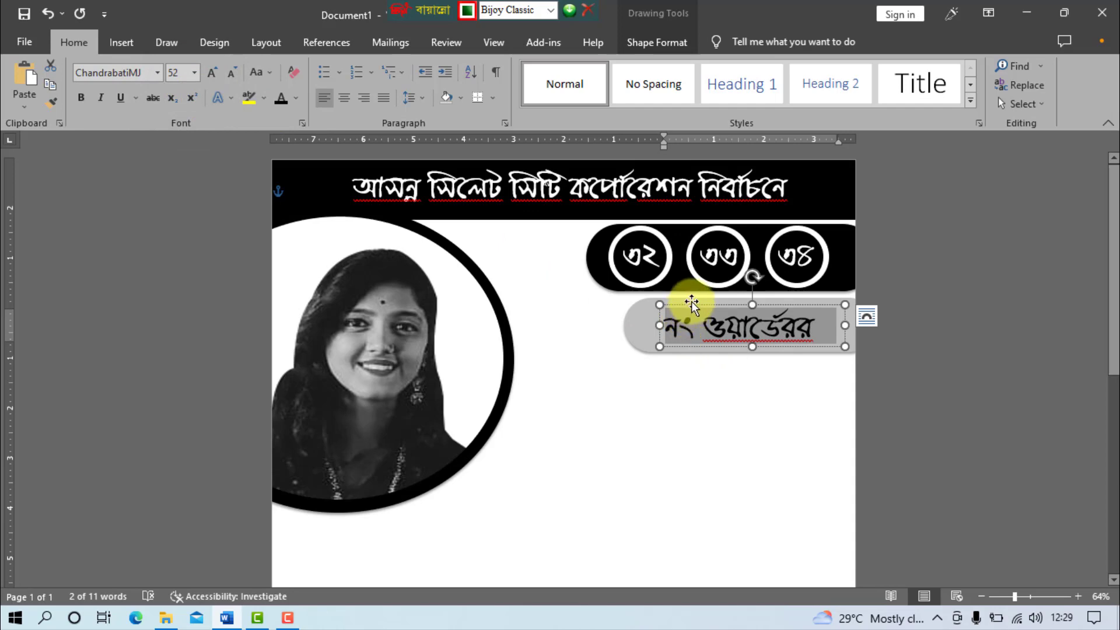
{"action": "left_click_drag", "start_coordinate": [691, 301], "coordinate": [685, 301]}
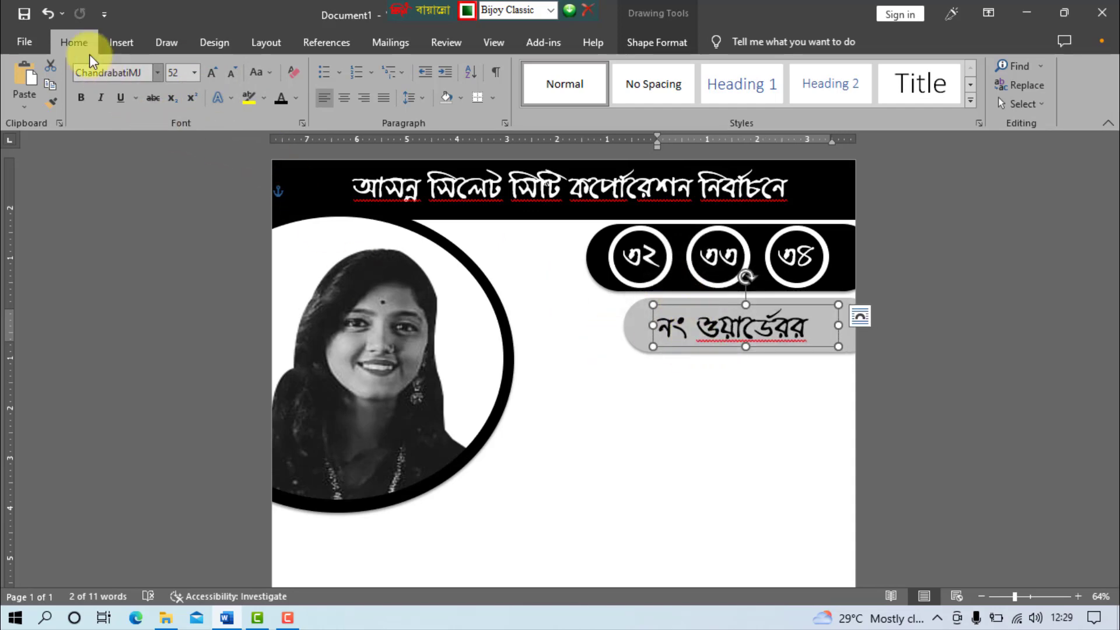
{"action": "left_click", "coordinate": [50, 83]}
Place a widened, centred copy of the label below the bar reading সংরক্ষিত মহিলা.
{"action": "left_click", "coordinate": [30, 77]}
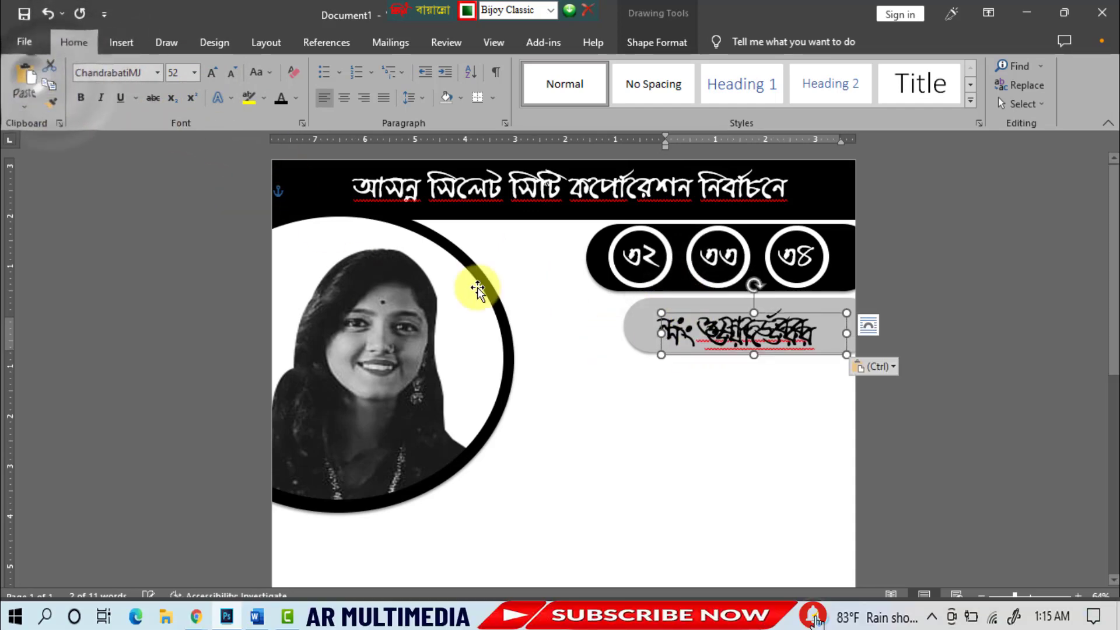
{"action": "left_click_drag", "start_coordinate": [804, 316], "coordinate": [761, 370]}
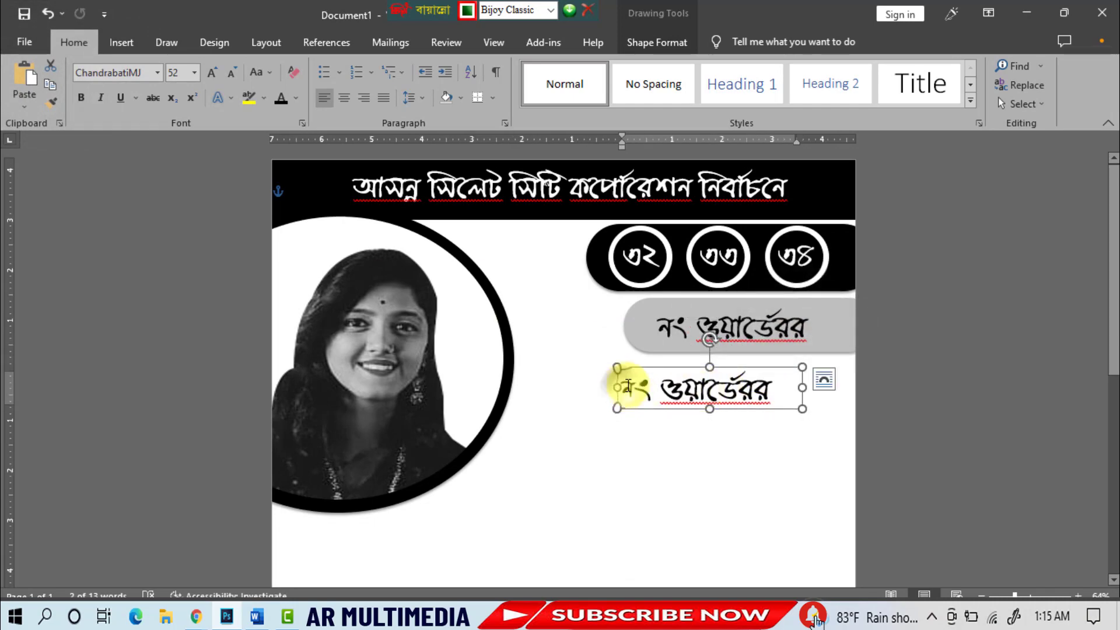
{"action": "left_click_drag", "start_coordinate": [617, 387], "coordinate": [535, 388]}
{"action": "mouse_move", "coordinate": [803, 387]}
{"action": "left_mouse_down"}
{"action": "mouse_move", "coordinate": [848, 387]}
{"action": "mouse_move", "coordinate": [577, 387]}
{"action": "left_mouse_up"}
{"action": "left_click", "coordinate": [655, 392]}
{"action": "left_click", "coordinate": [344, 98]}
{"action": "type", "text": "স"}
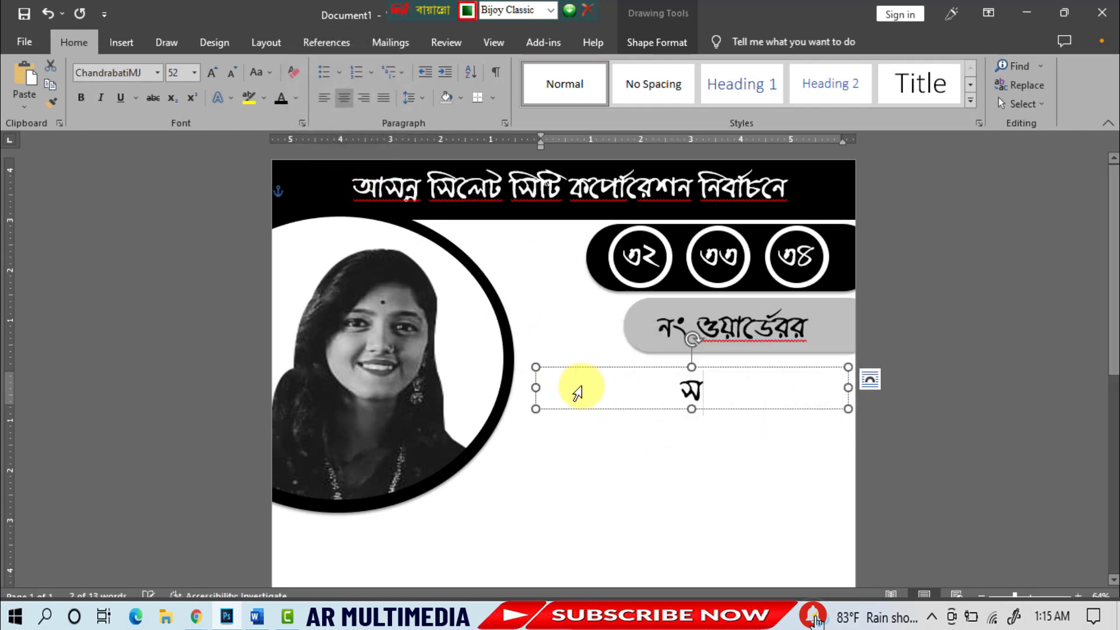
{"action": "type", "text": "ংরক্ষিত মহিলা"}
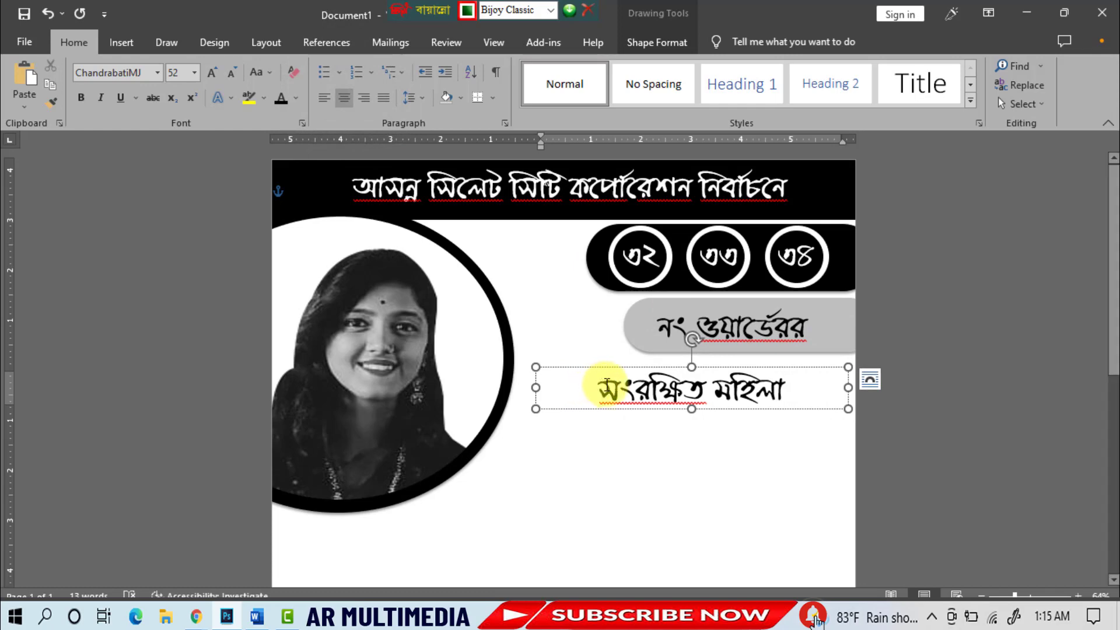
{"action": "left_click_drag", "start_coordinate": [652, 368], "coordinate": [658, 360]}
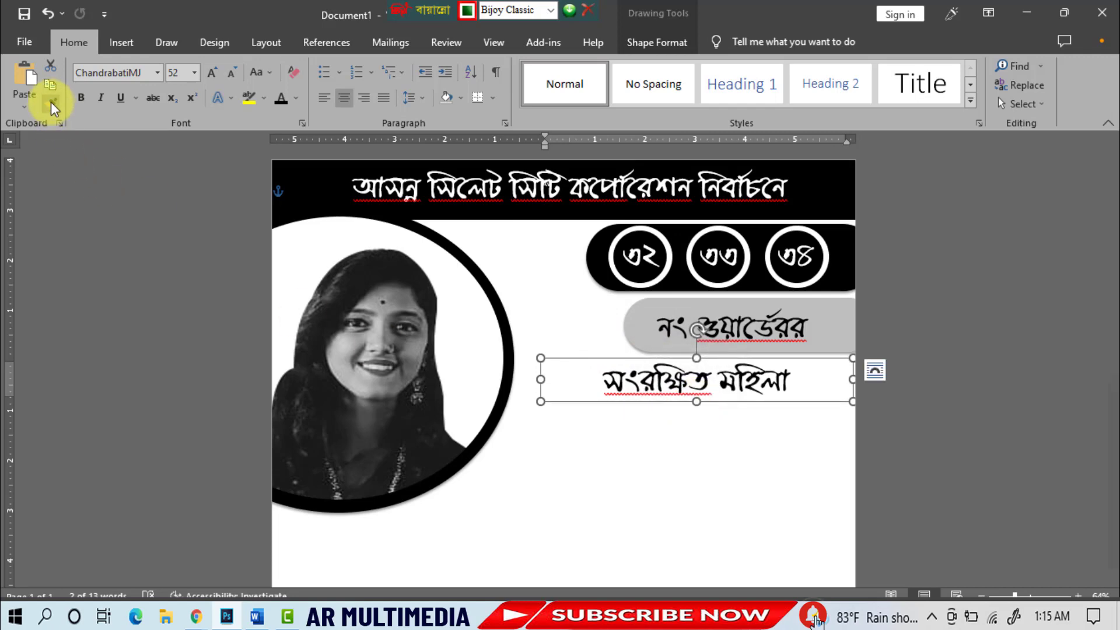
Add a second line beneath it reading কাউন্সিলর পদে.
{"action": "left_click", "coordinate": [47, 86]}
{"action": "key", "text": "ctrl+v"}
{"action": "mouse_move", "coordinate": [558, 357]}
{"action": "left_mouse_down"}
{"action": "mouse_move", "coordinate": [566, 394]}
{"action": "mouse_move", "coordinate": [556, 393]}
{"action": "left_mouse_up"}
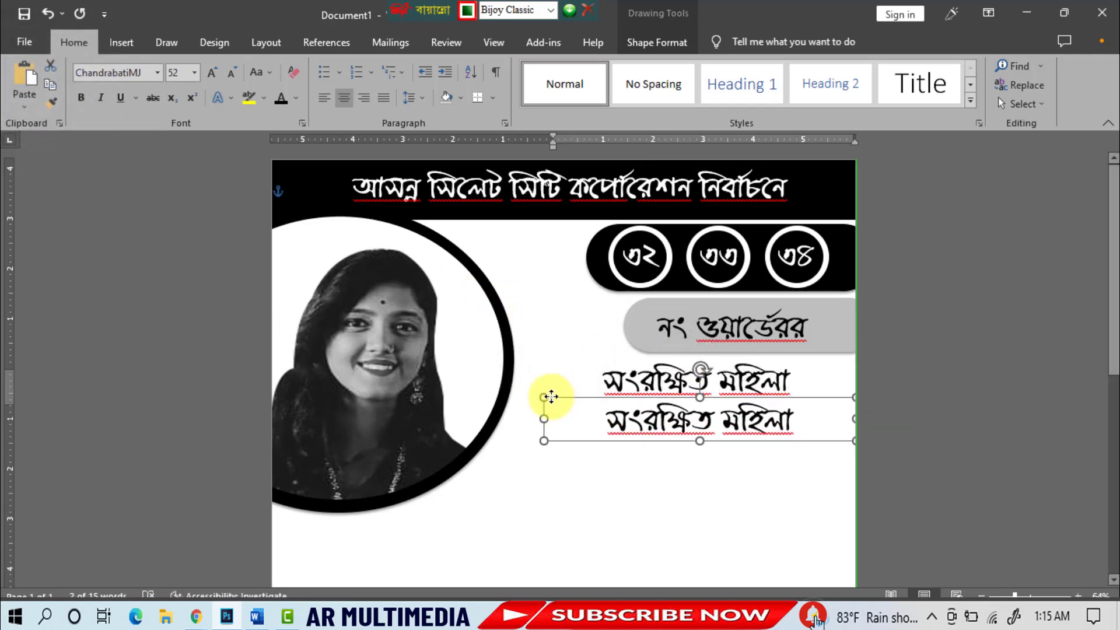
{"action": "left_click_drag", "start_coordinate": [615, 420], "coordinate": [782, 436]}
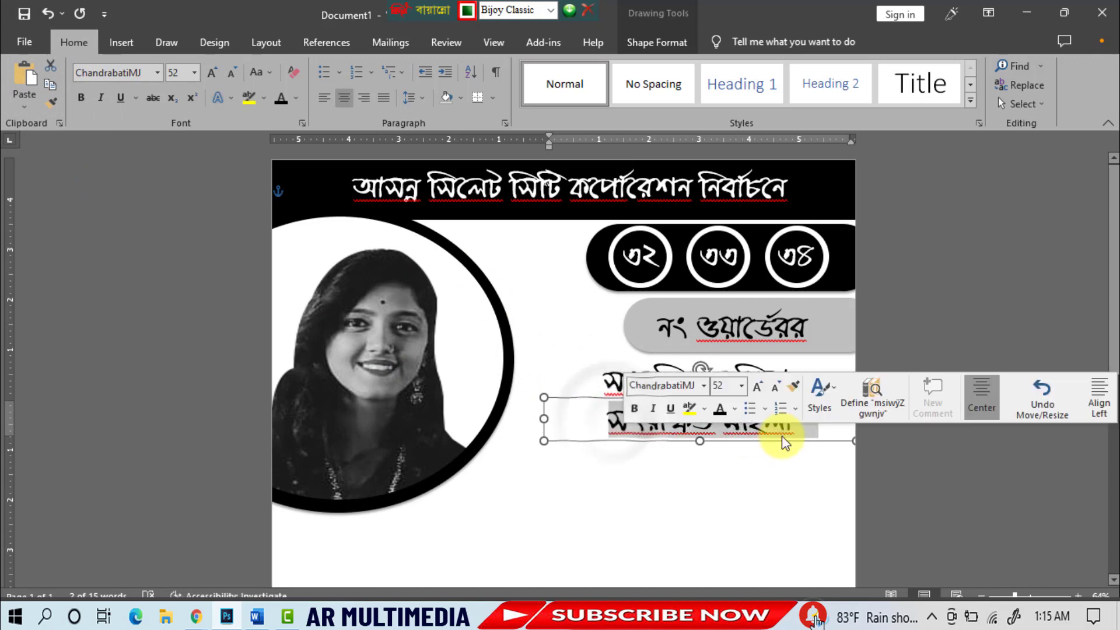
{"action": "type", "text": "কাউন্সিল"}
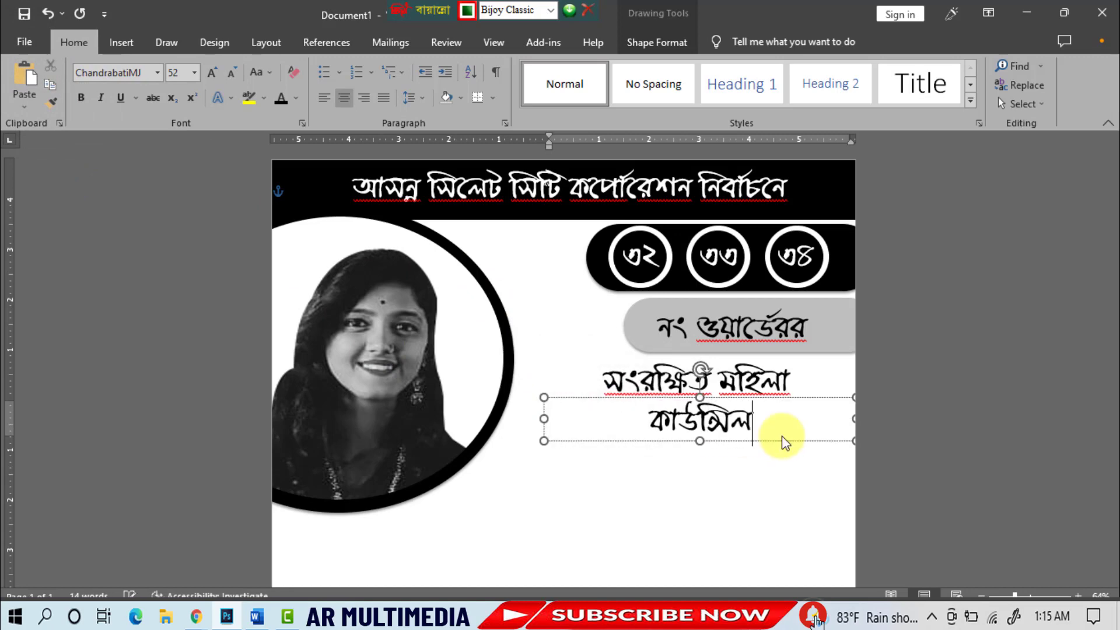
{"action": "type", "text": "র পদে"}
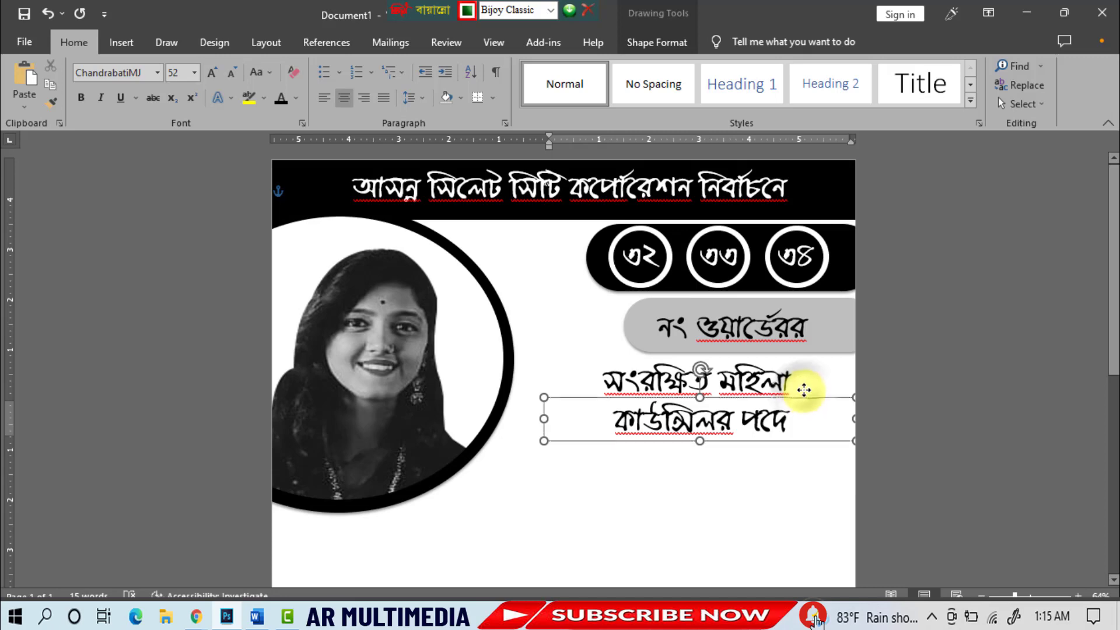
{"action": "left_click", "coordinate": [927, 421]}
Enlarge the সংরক্ষিত মহিলা line to 55 points.
{"action": "left_click", "coordinate": [638, 391]}
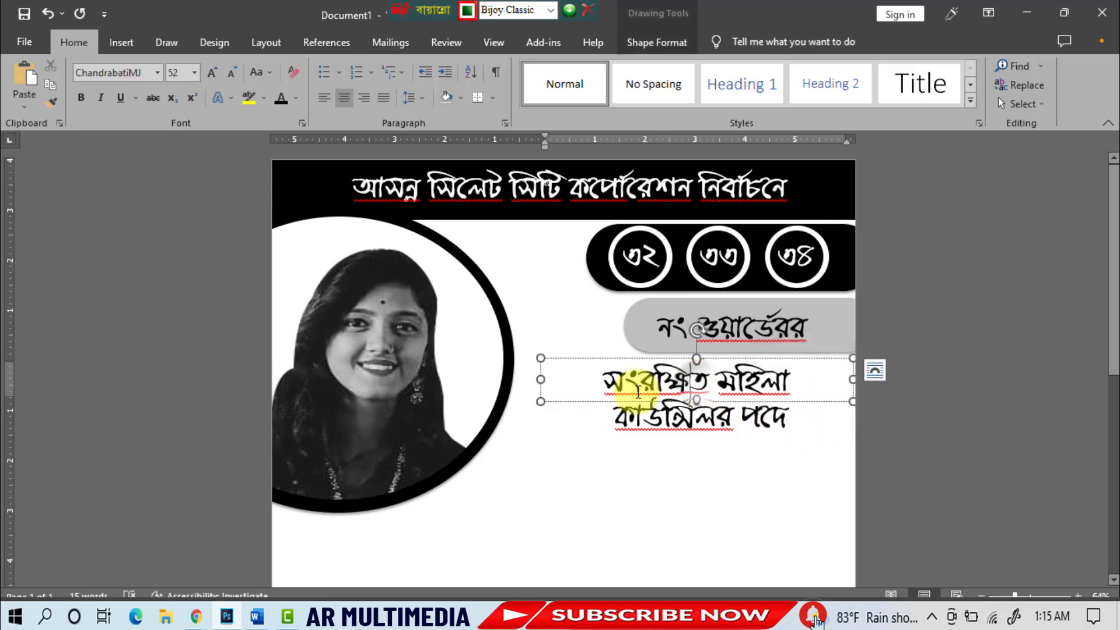
{"action": "key", "text": "Escape"}
{"action": "key", "text": "ctrl+bracketright"}
{"action": "key", "text": "ctrl+bracketright"}
{"action": "key", "text": "ctrl+bracketright"}
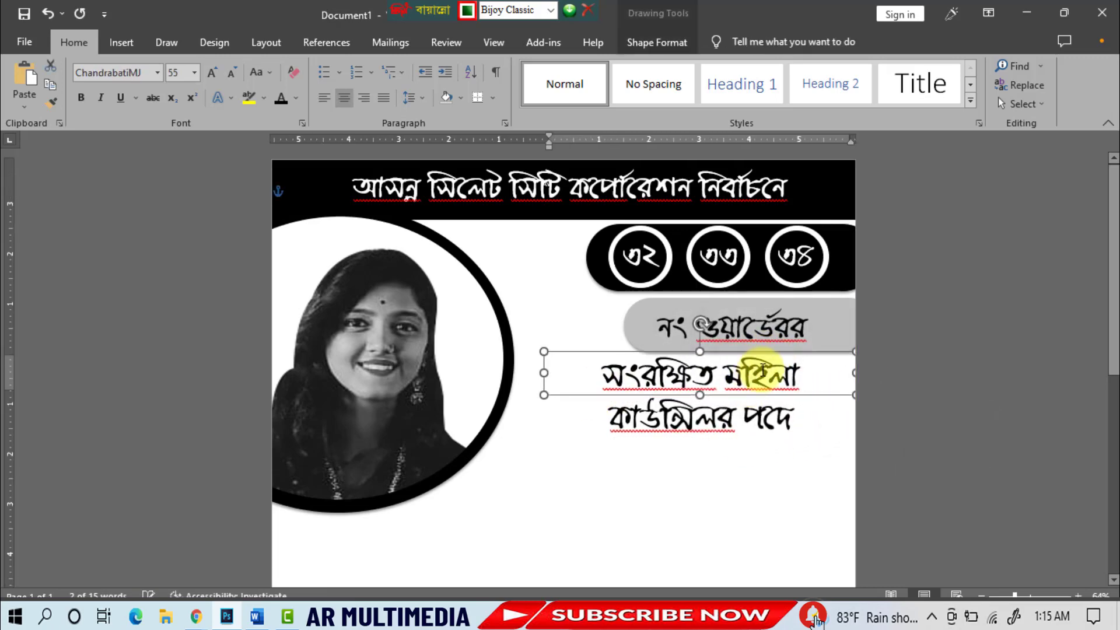
{"action": "left_click", "coordinate": [707, 416]}
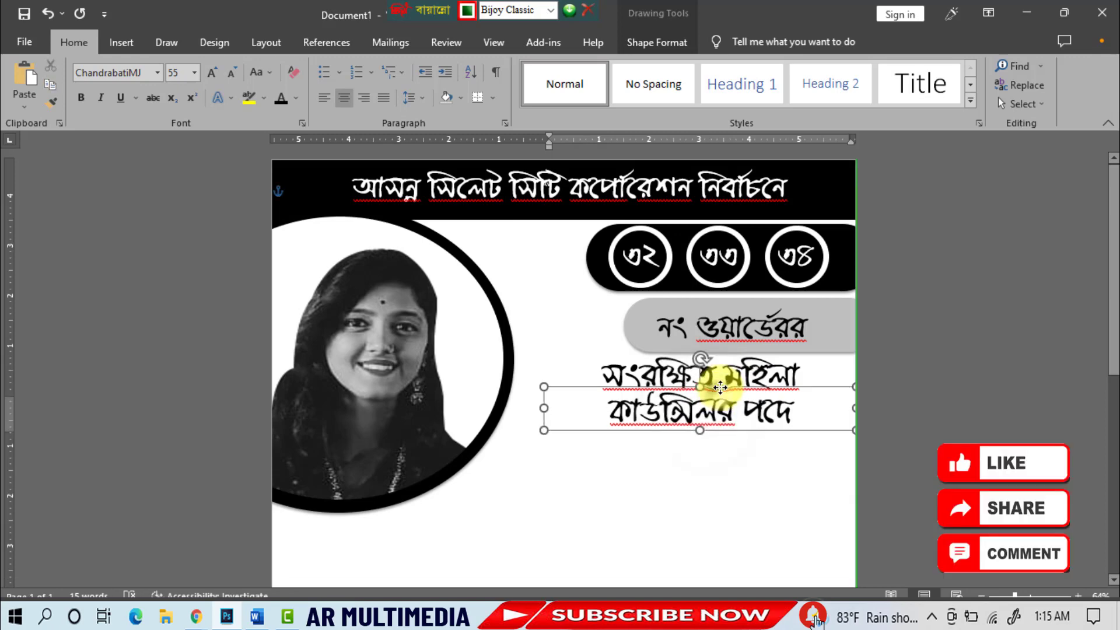
{"action": "left_click", "coordinate": [918, 454]}
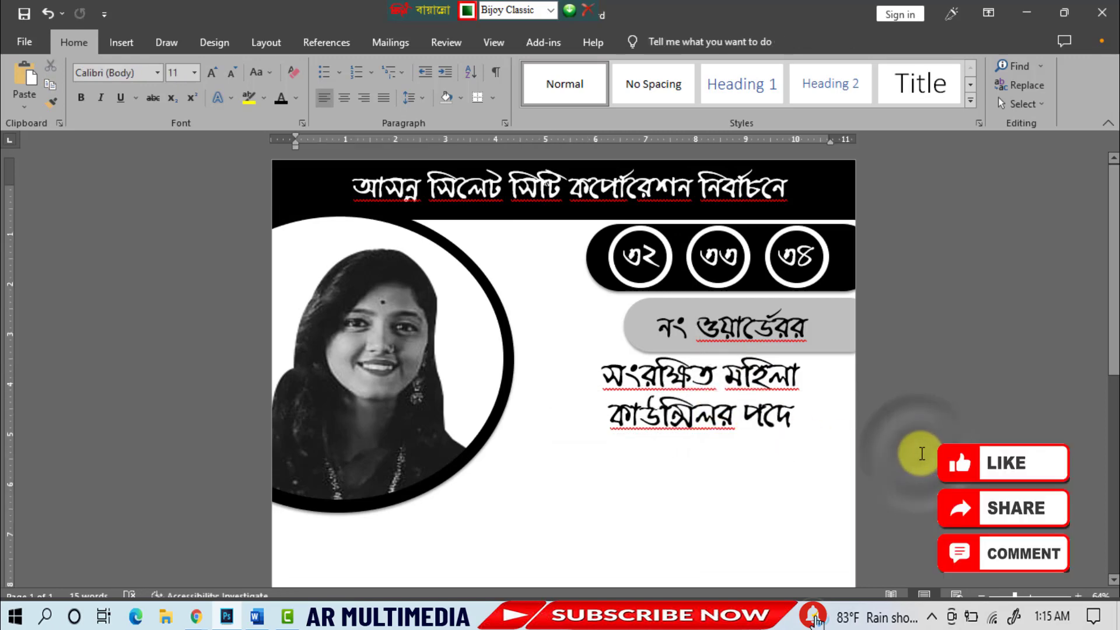
{"action": "left_click", "coordinate": [121, 42]}
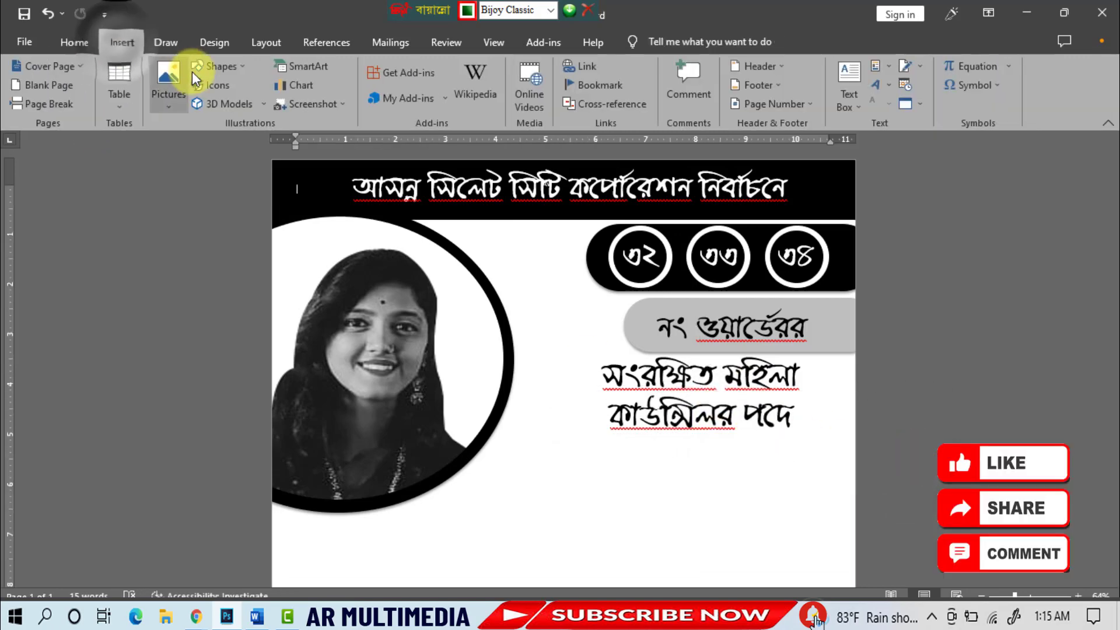
Draw a wide black rectangle with no outline across the lower page.
{"action": "left_click", "coordinate": [219, 67]}
{"action": "left_click", "coordinate": [247, 101]}
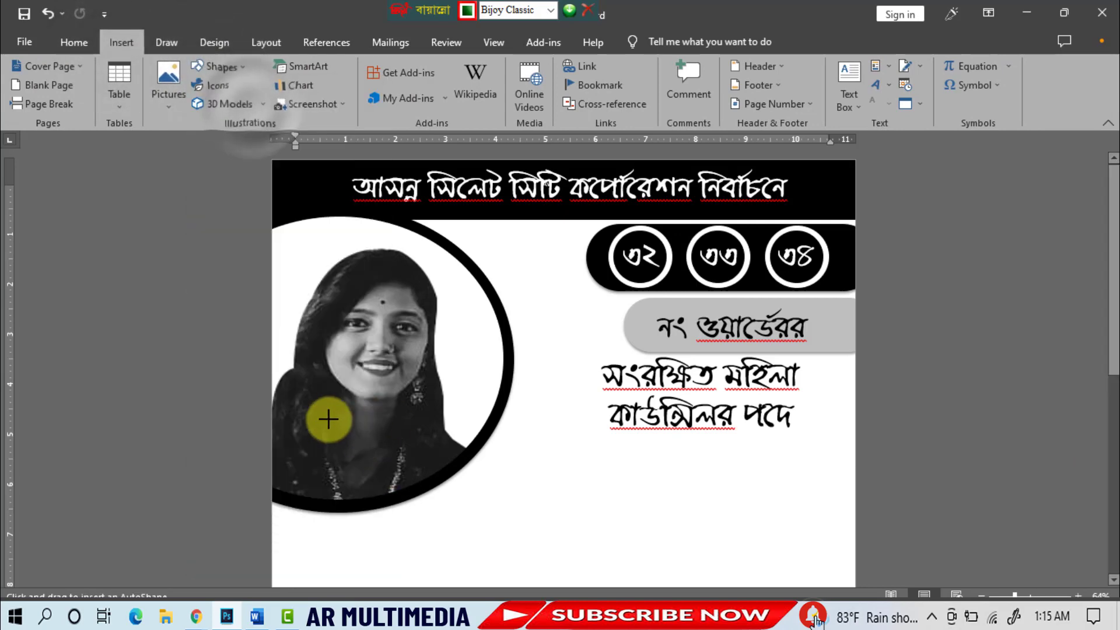
{"action": "left_click_drag", "start_coordinate": [327, 437], "coordinate": [884, 512]}
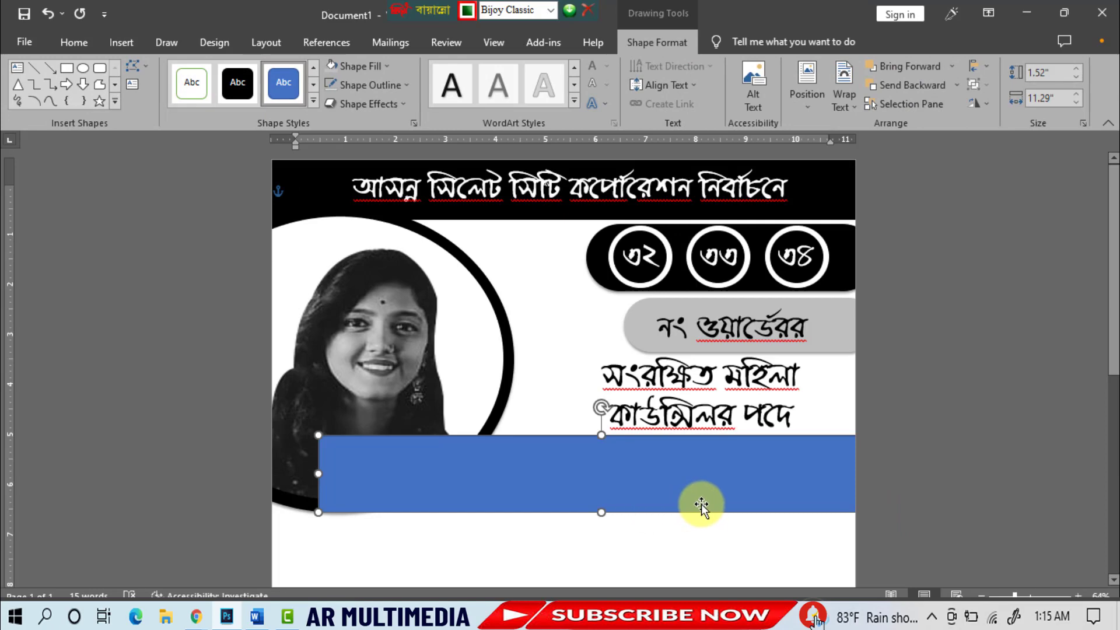
{"action": "left_click", "coordinate": [387, 82]}
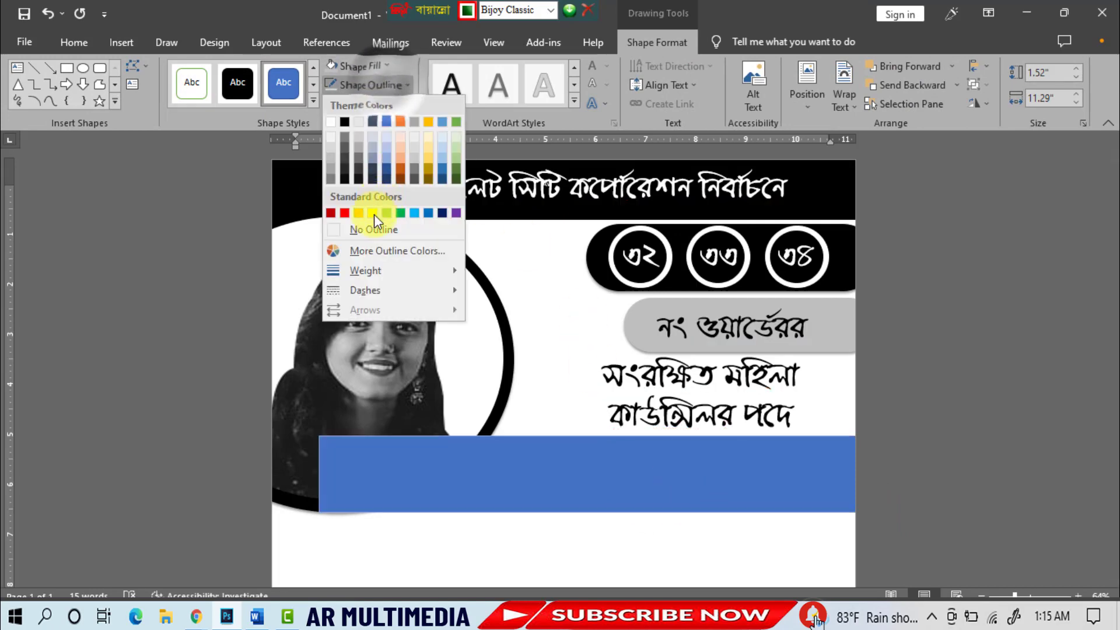
{"action": "left_click", "coordinate": [369, 231]}
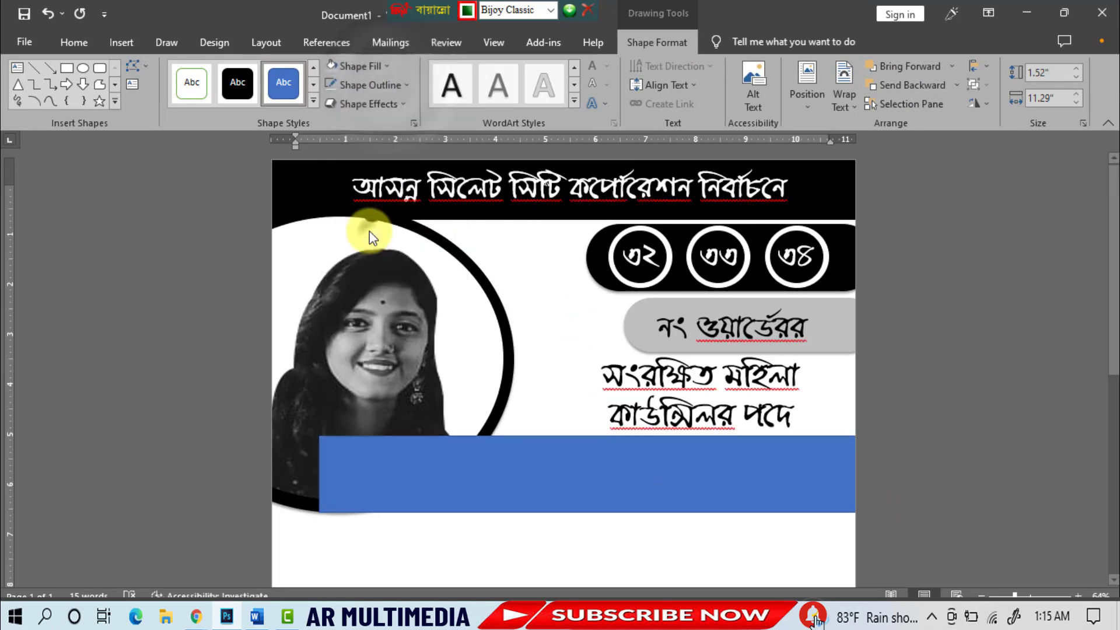
{"action": "left_click", "coordinate": [390, 68]}
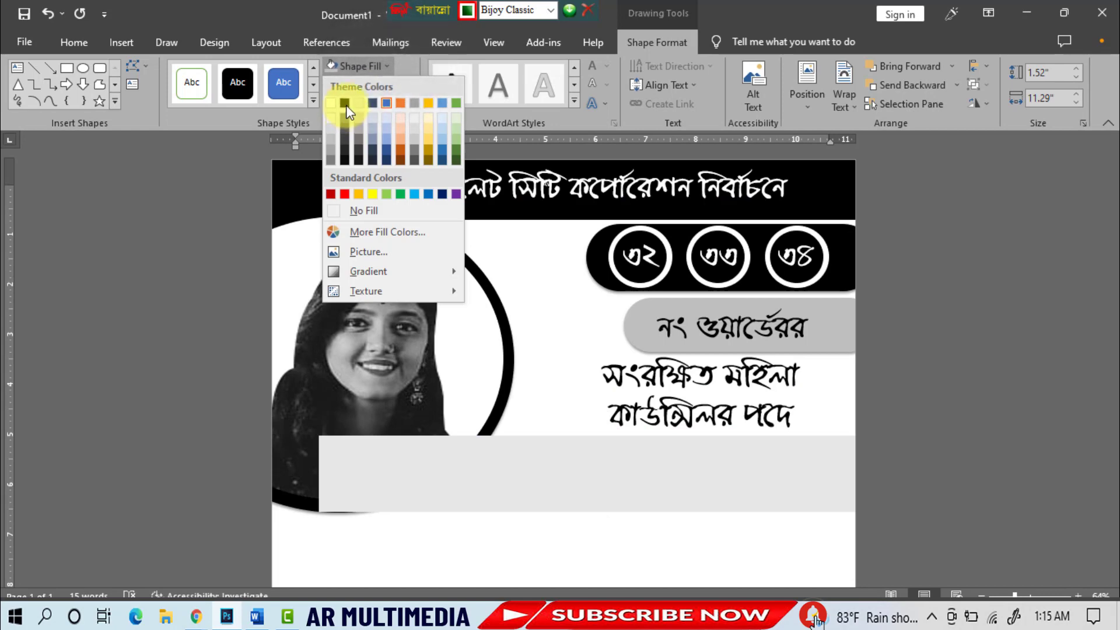
{"action": "left_click", "coordinate": [344, 103]}
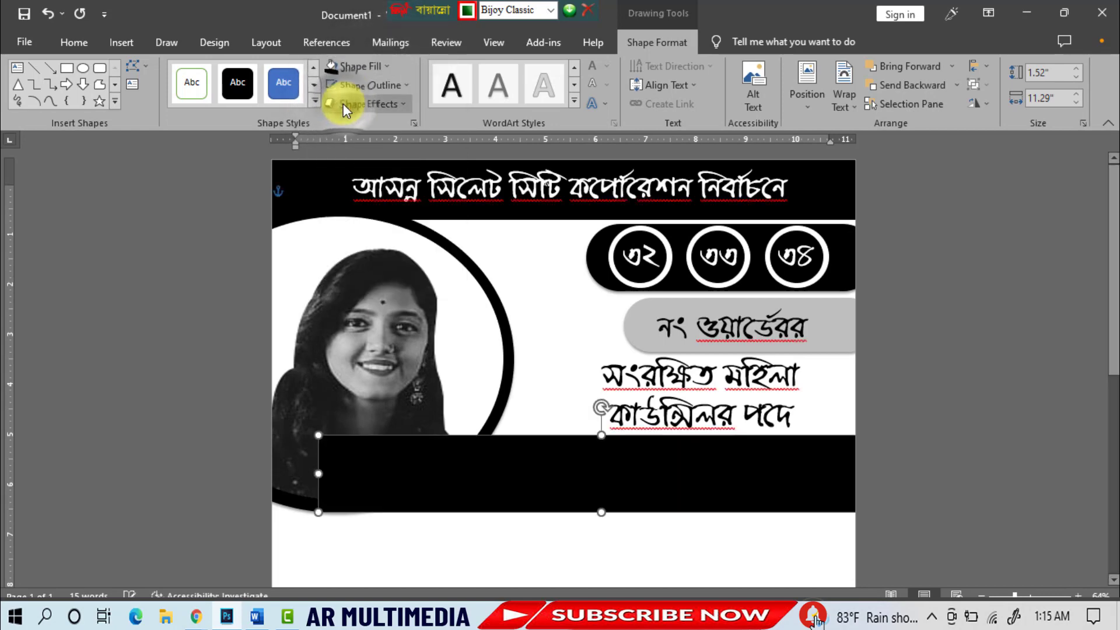
Set the black bar to Behind Text and nudge it into place under the photo.
{"action": "left_click", "coordinate": [841, 97]}
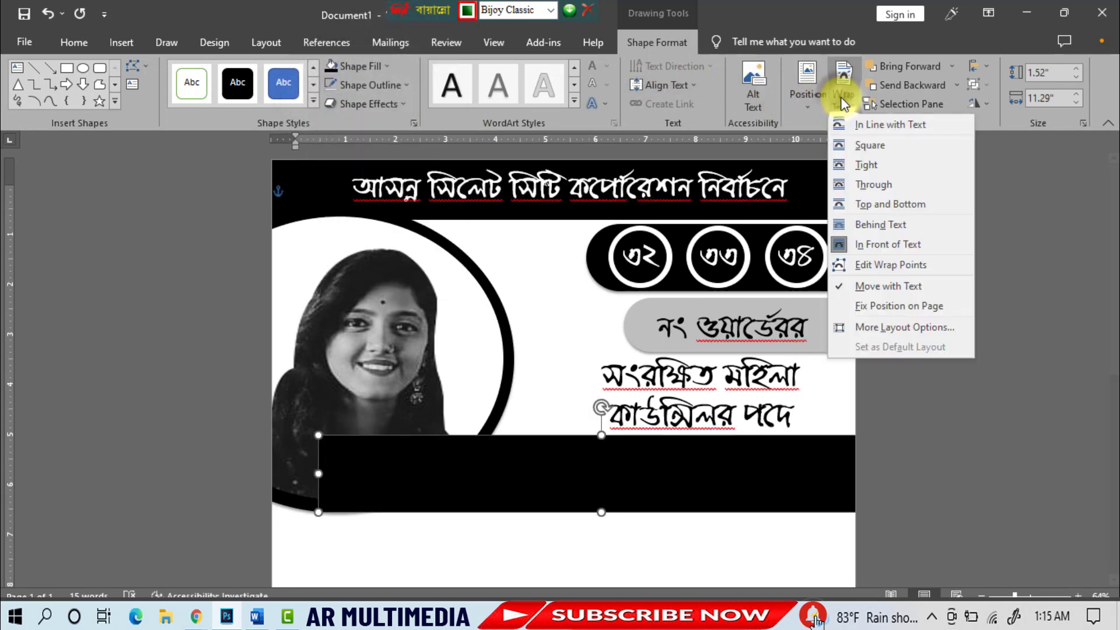
{"action": "left_click", "coordinate": [876, 221]}
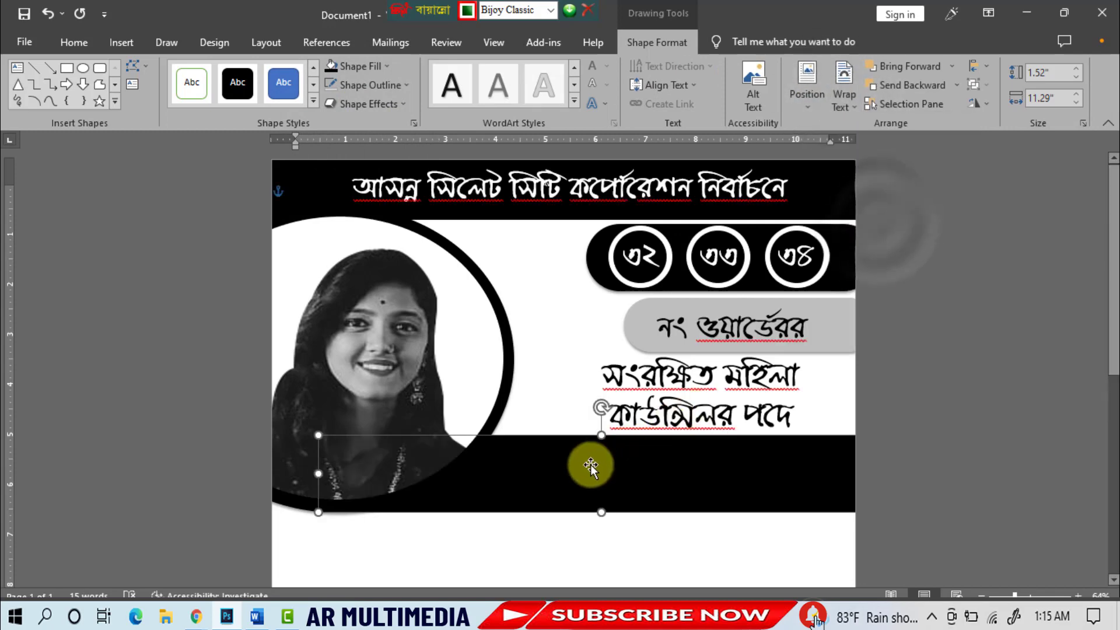
{"action": "left_click_drag", "start_coordinate": [590, 464], "coordinate": [592, 467]}
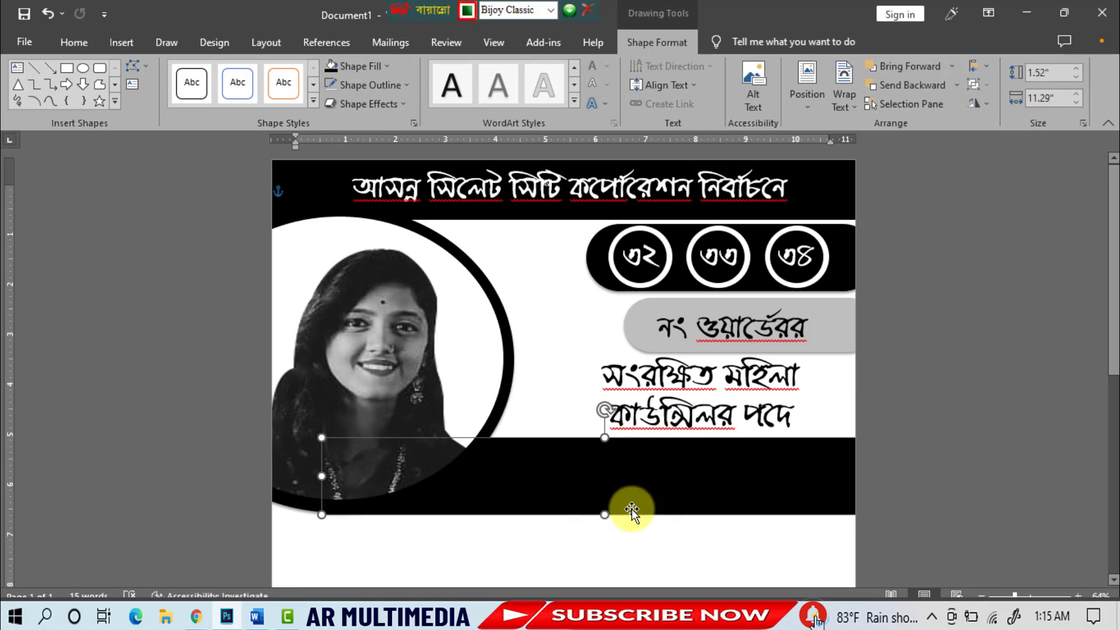
{"action": "left_click", "coordinate": [634, 555]}
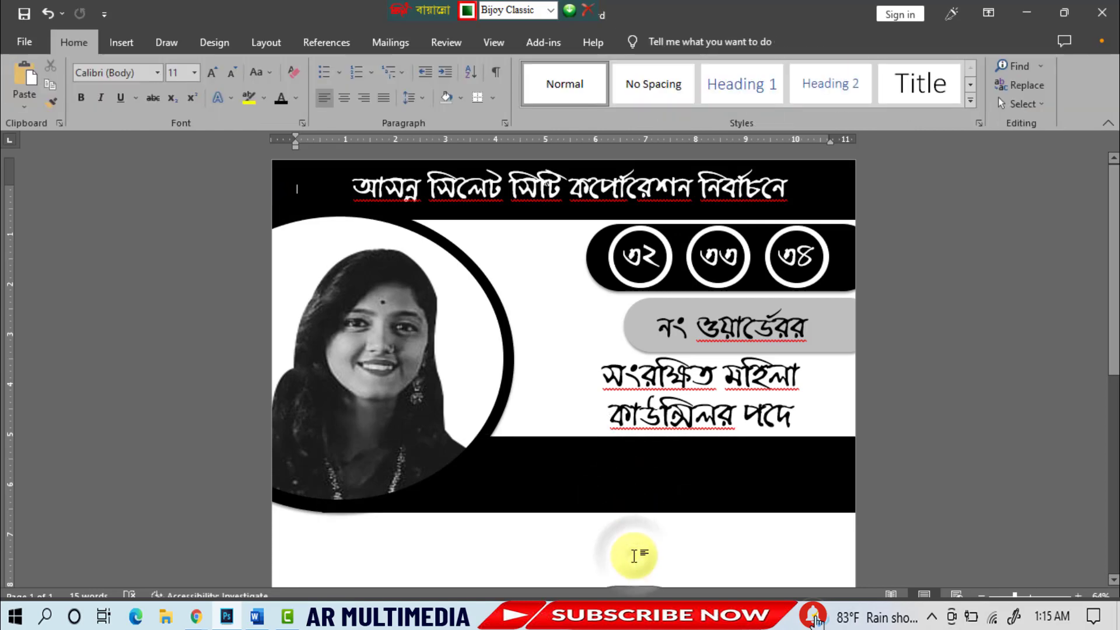
Copy the title box onto the black bar and retype it as বিশিষ্ট সমাজ সেবিকা তারন্যের.
{"action": "left_click", "coordinate": [507, 200]}
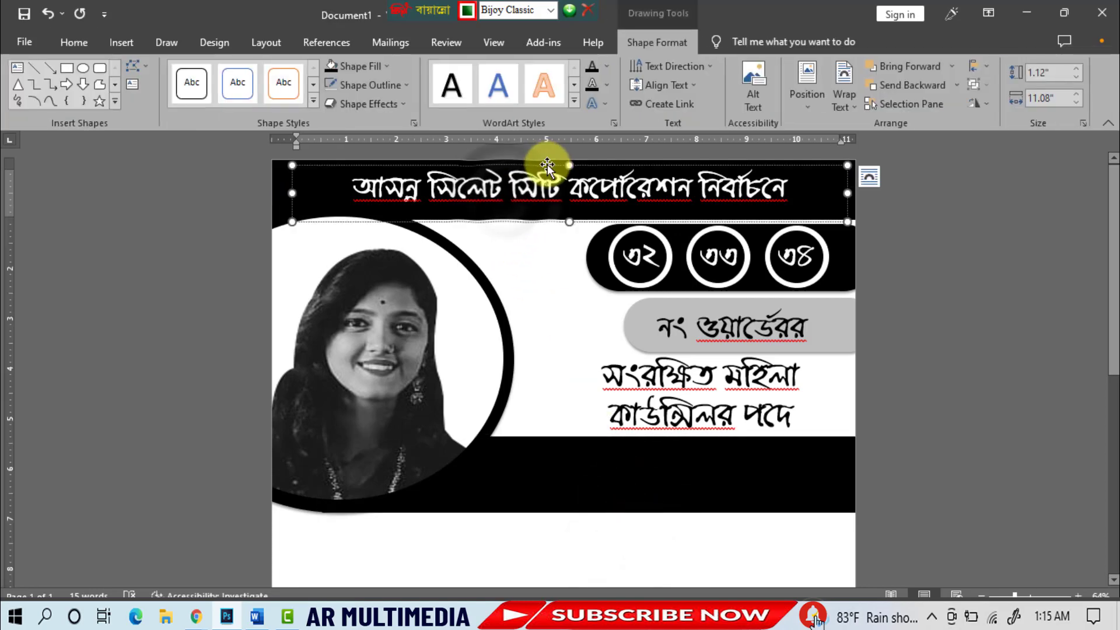
{"action": "left_click", "coordinate": [78, 42]}
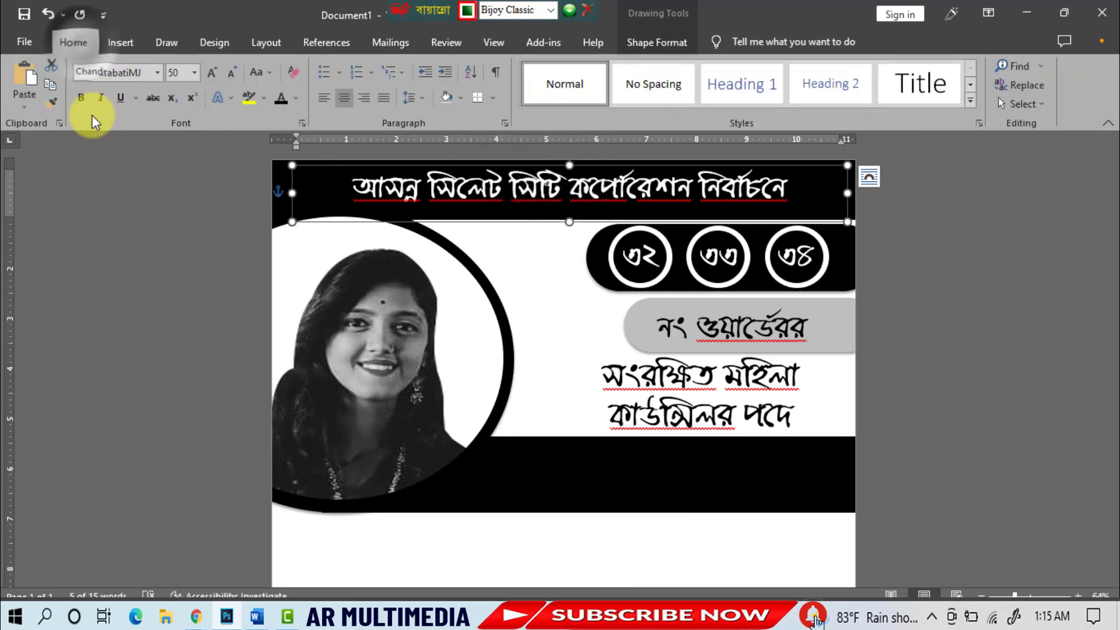
{"action": "left_click", "coordinate": [20, 85]}
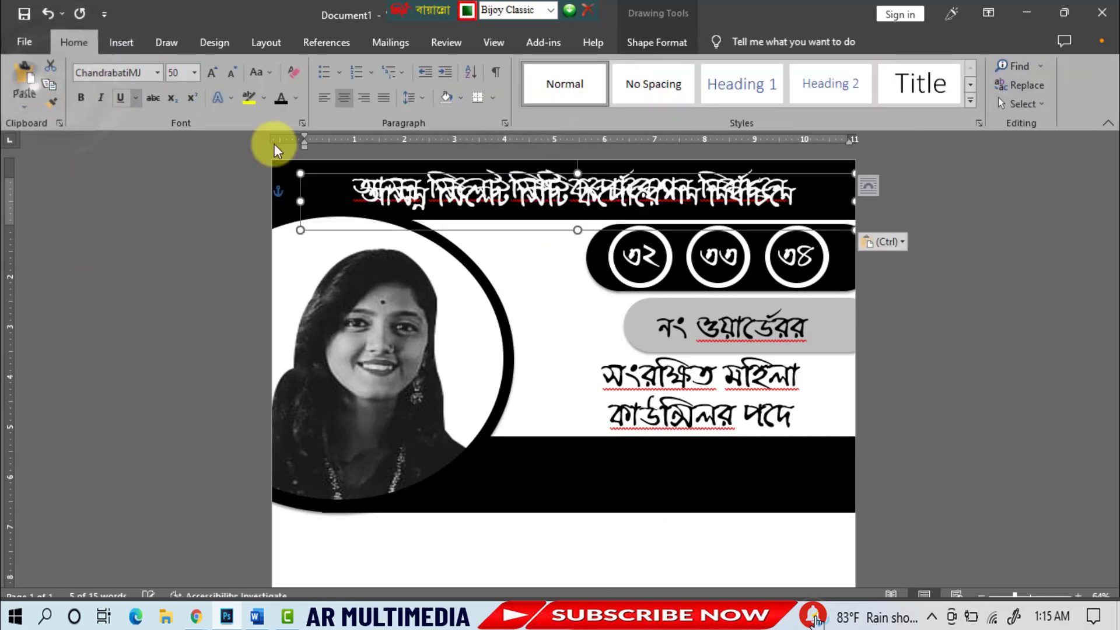
{"action": "left_click_drag", "start_coordinate": [449, 229], "coordinate": [545, 482]}
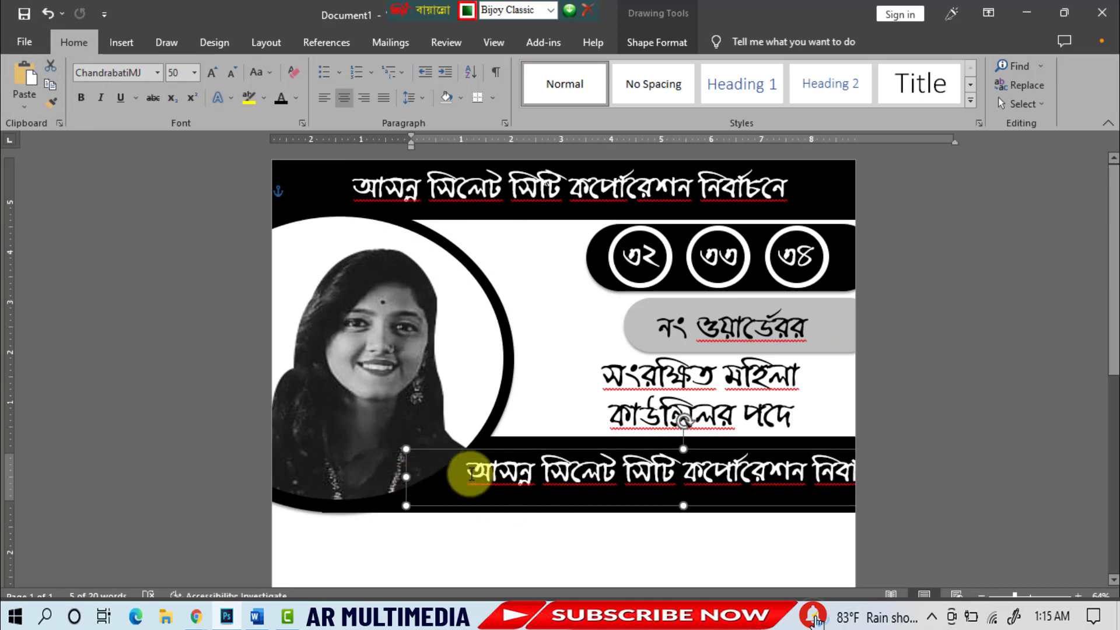
{"action": "left_click", "coordinate": [431, 451]}
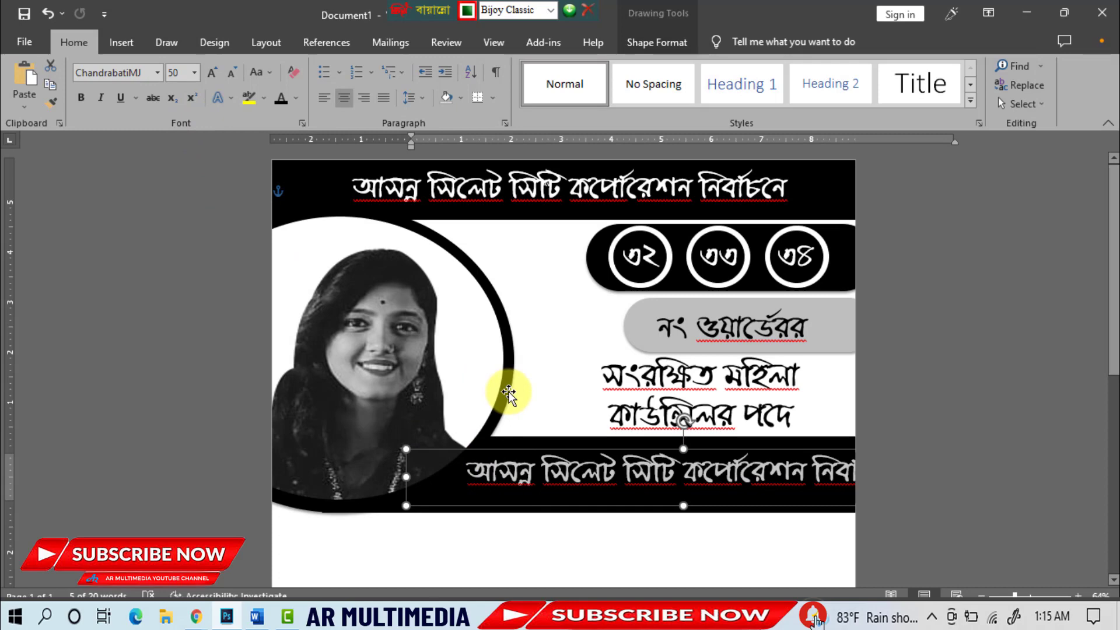
{"action": "type", "text": "বি"}
{"action": "type", "text": "শিষ্ট সমাজ সেবিকা"}
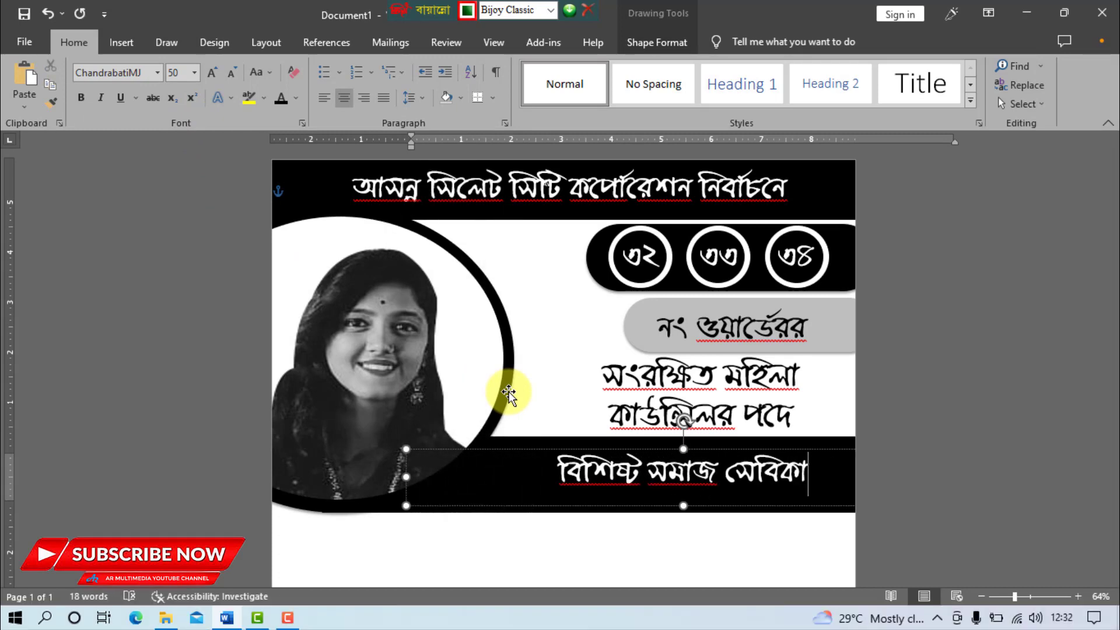
{"action": "type", "text": " তারন্যের"}
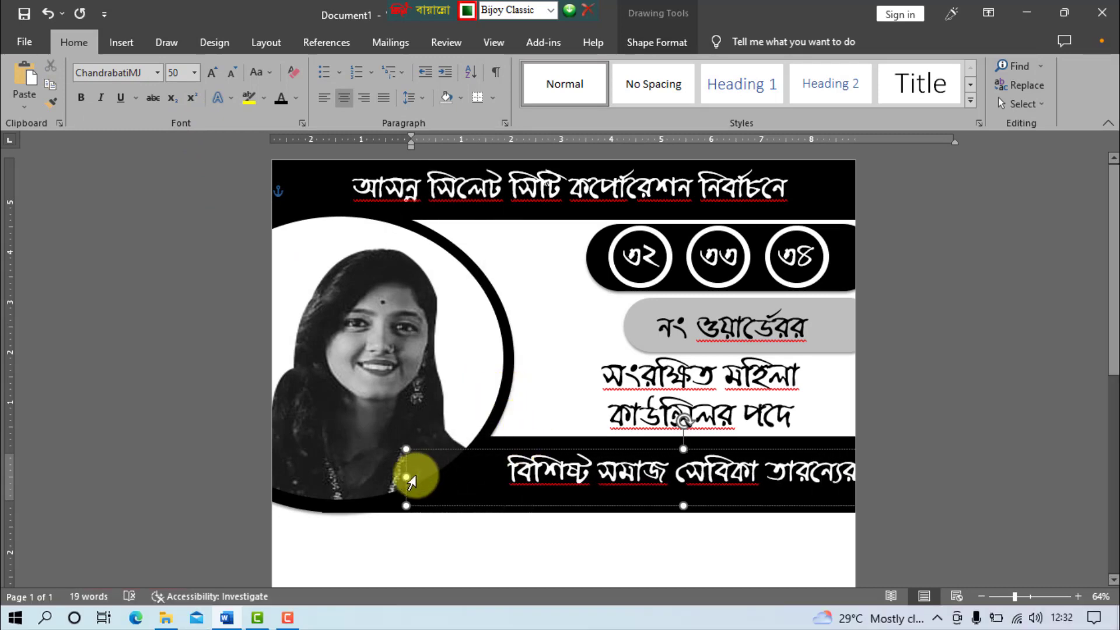
{"action": "left_click_drag", "start_coordinate": [406, 476], "coordinate": [433, 476]}
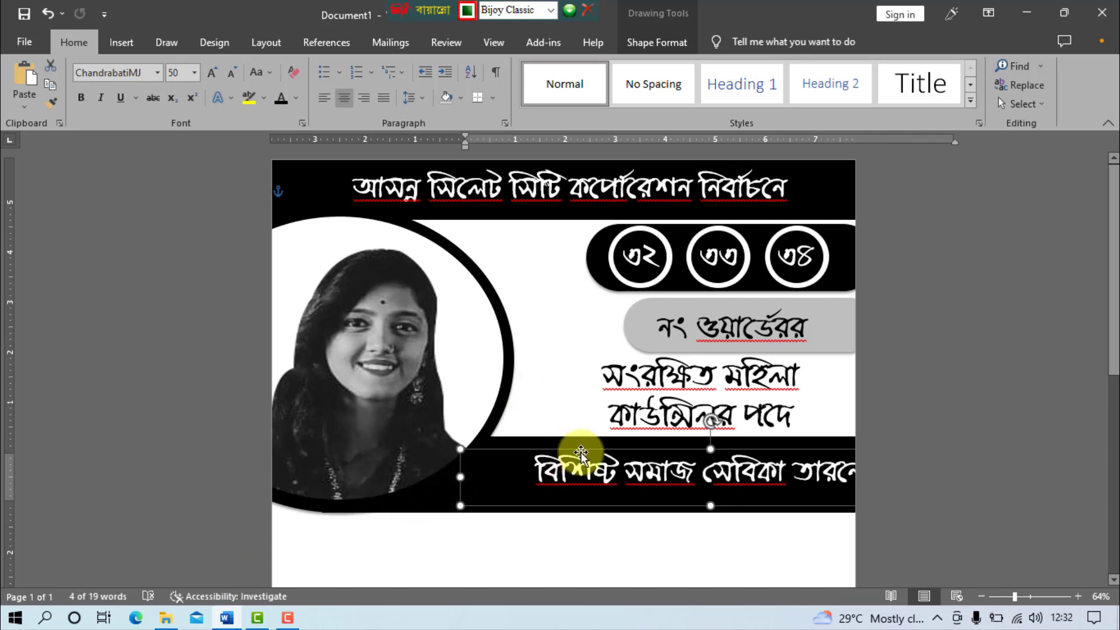
{"action": "mouse_move", "coordinate": [549, 450]}
{"action": "left_mouse_down"}
{"action": "mouse_move", "coordinate": [560, 444]}
{"action": "mouse_move", "coordinate": [543, 438]}
{"action": "left_mouse_up"}
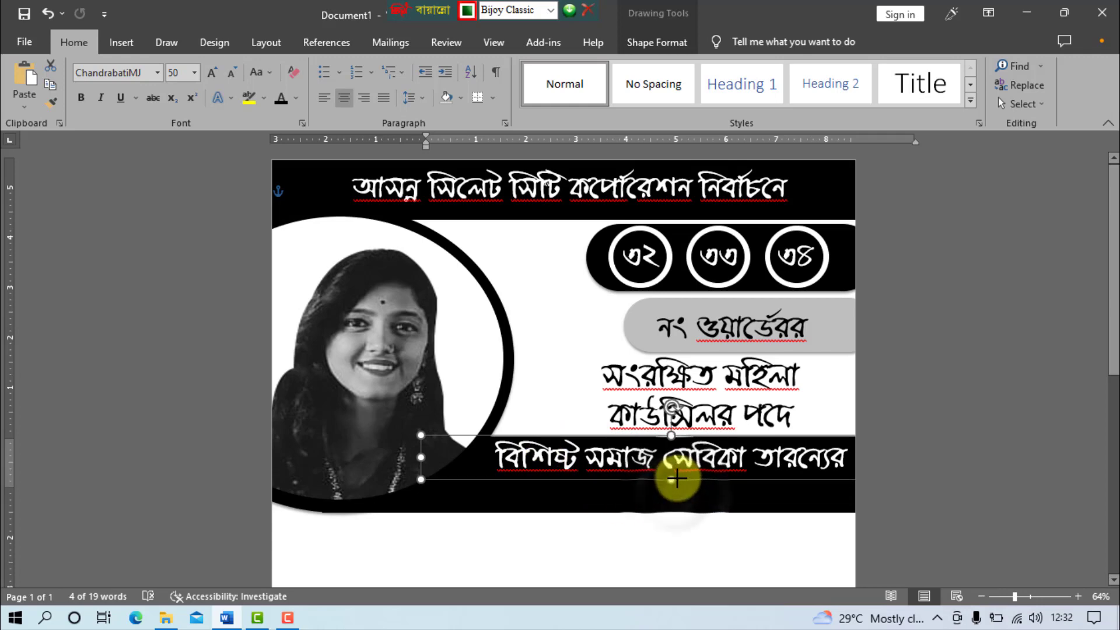
{"action": "left_click_drag", "start_coordinate": [675, 482], "coordinate": [677, 478]}
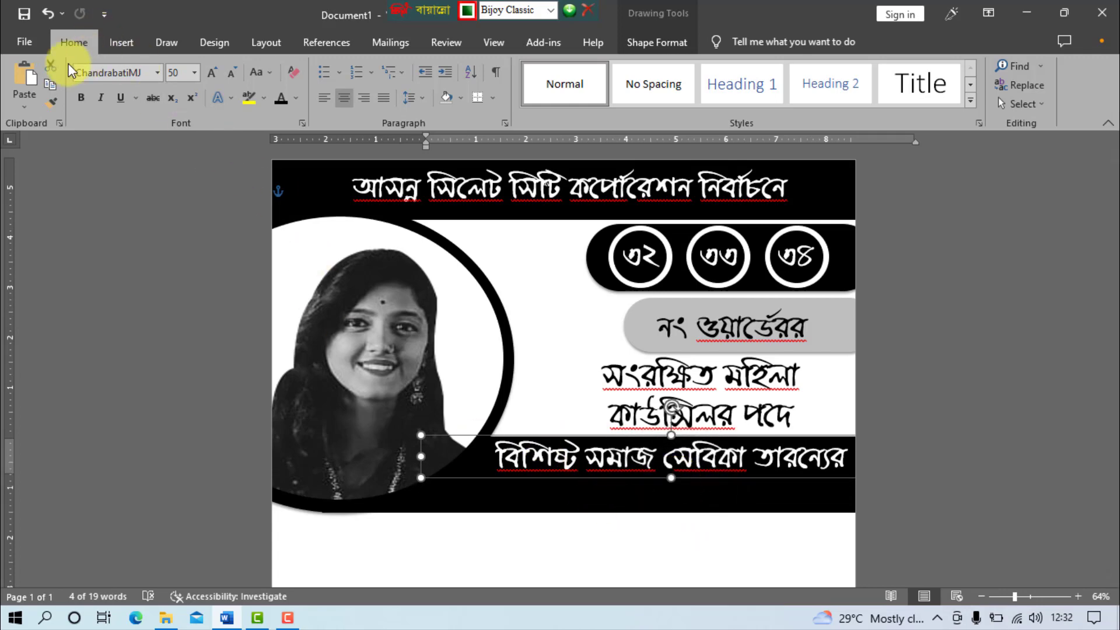
Add a second line below reading অহংকার গরিব দুঃখি মানুষের বন্ধু.
{"action": "left_click", "coordinate": [51, 85]}
{"action": "left_click", "coordinate": [35, 76]}
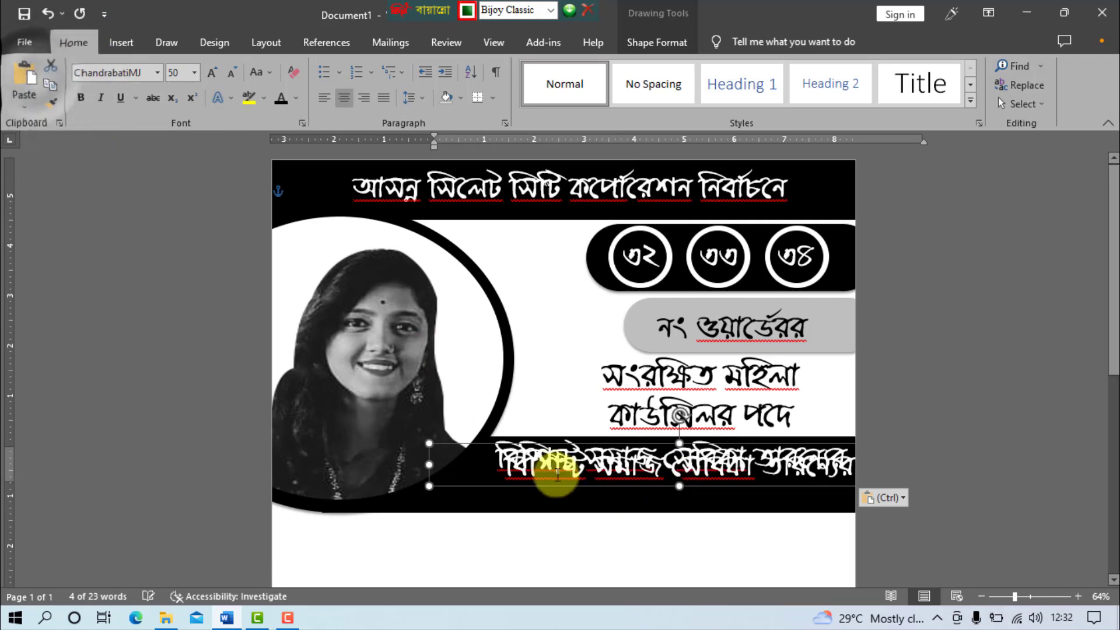
{"action": "left_click_drag", "start_coordinate": [600, 487], "coordinate": [589, 512]}
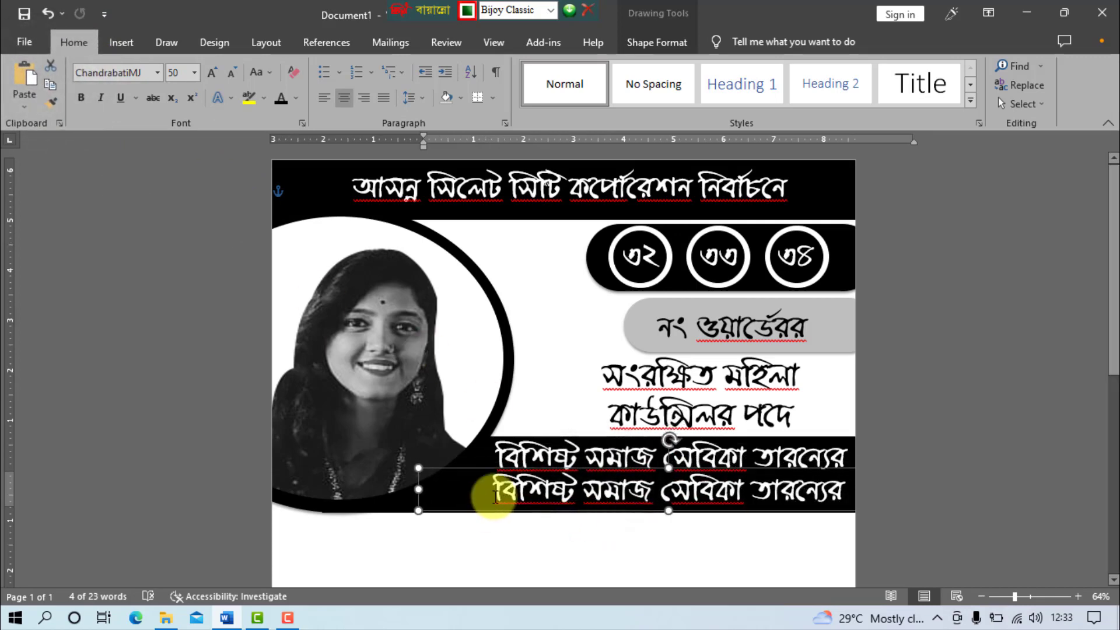
{"action": "left_click_drag", "start_coordinate": [490, 493], "coordinate": [837, 499]}
{"action": "type", "text": "অহংকার"}
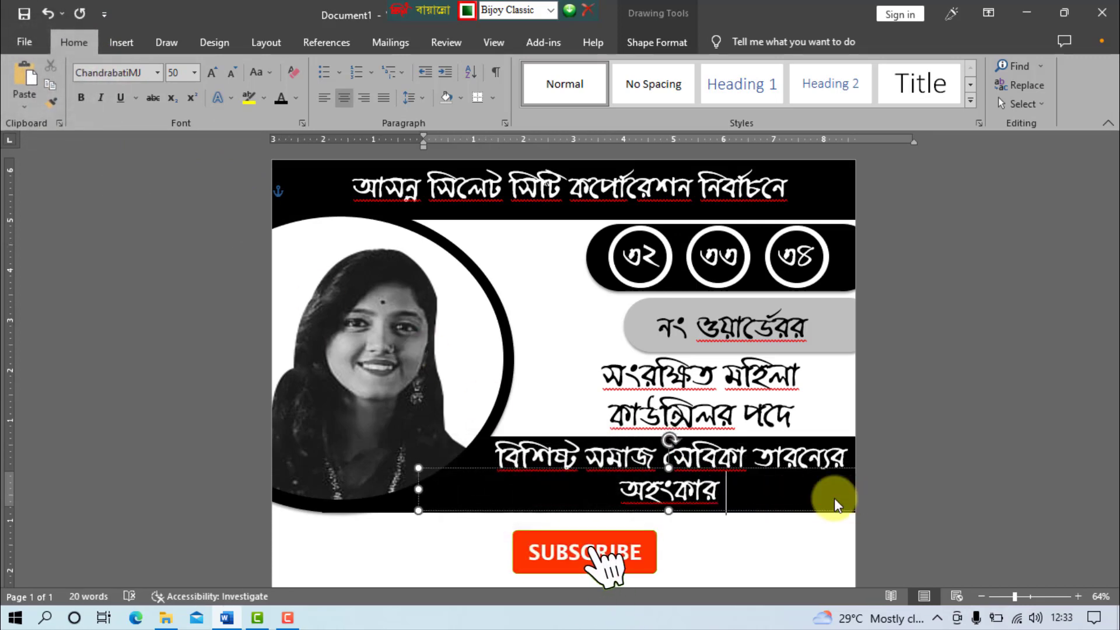
{"action": "type", "text": " গরিব দুঃখি মানুষের বন্"}
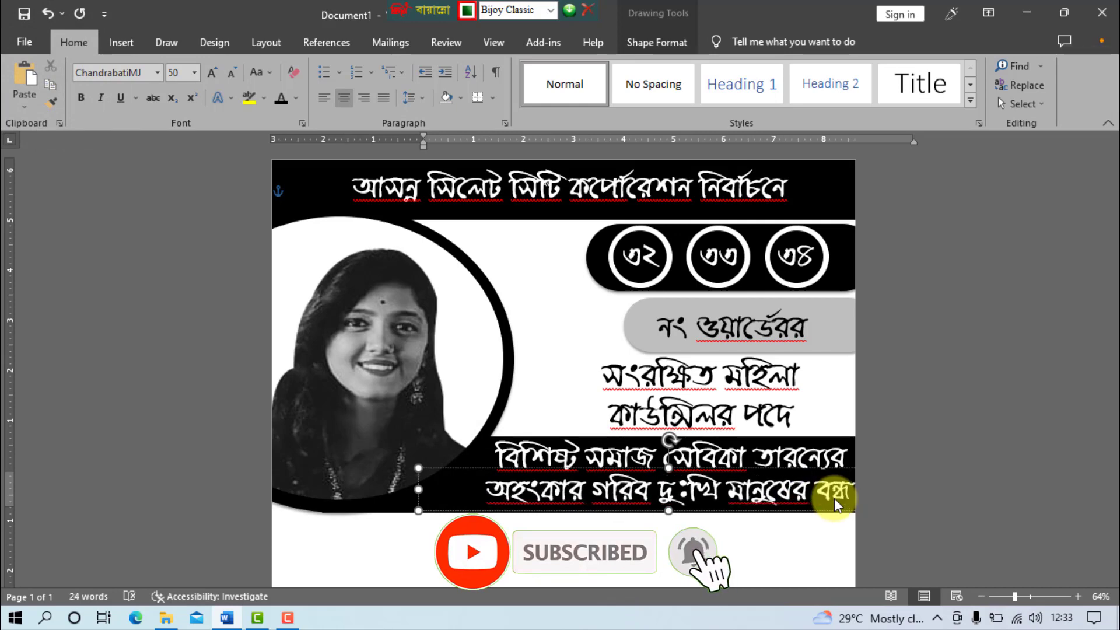
{"action": "type", "text": "ধু"}
{"action": "left_click_drag", "start_coordinate": [476, 472], "coordinate": [468, 469]}
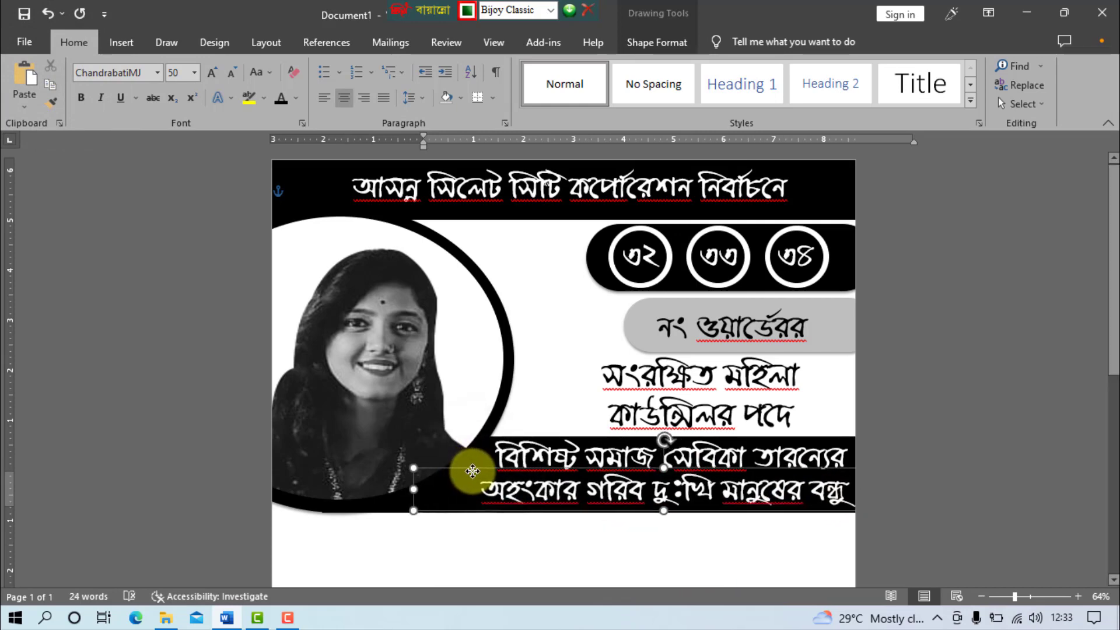
Draw an oval below the name bar at the right of the page.
{"action": "left_click", "coordinate": [963, 484]}
{"action": "scroll", "coordinate": [857, 525], "scroll_direction": "down", "scroll_amount": 3}
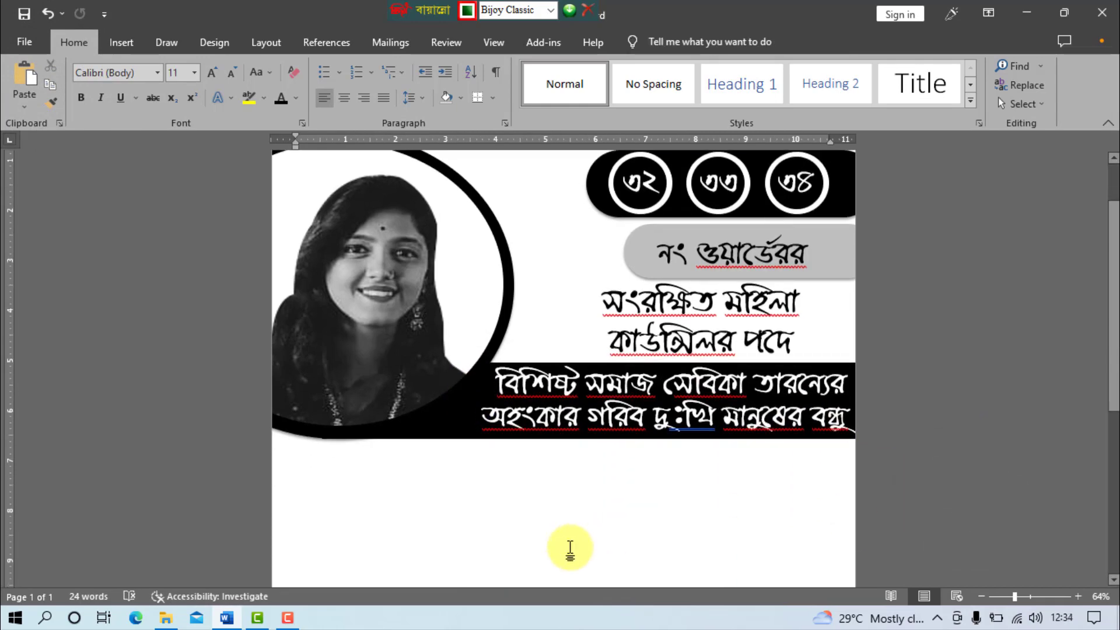
{"action": "scroll", "coordinate": [443, 502], "scroll_direction": "down", "scroll_amount": 2}
{"action": "left_click_drag", "start_coordinate": [1014, 596], "coordinate": [1007, 596]}
{"action": "scroll", "coordinate": [904, 508], "scroll_direction": "down", "scroll_amount": 1}
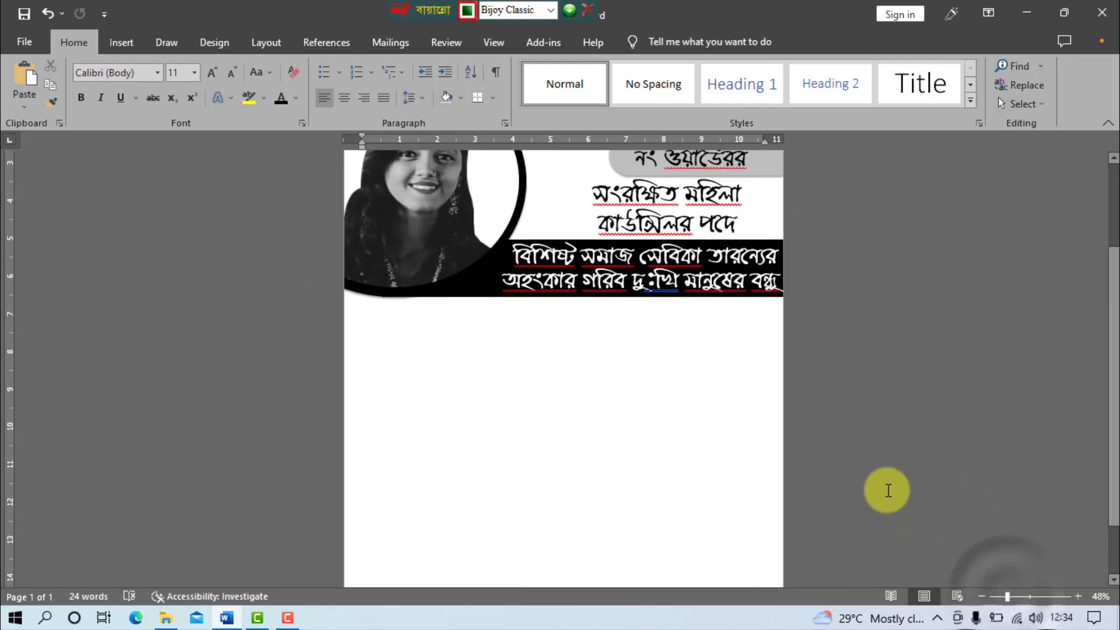
{"action": "left_click", "coordinate": [137, 44]}
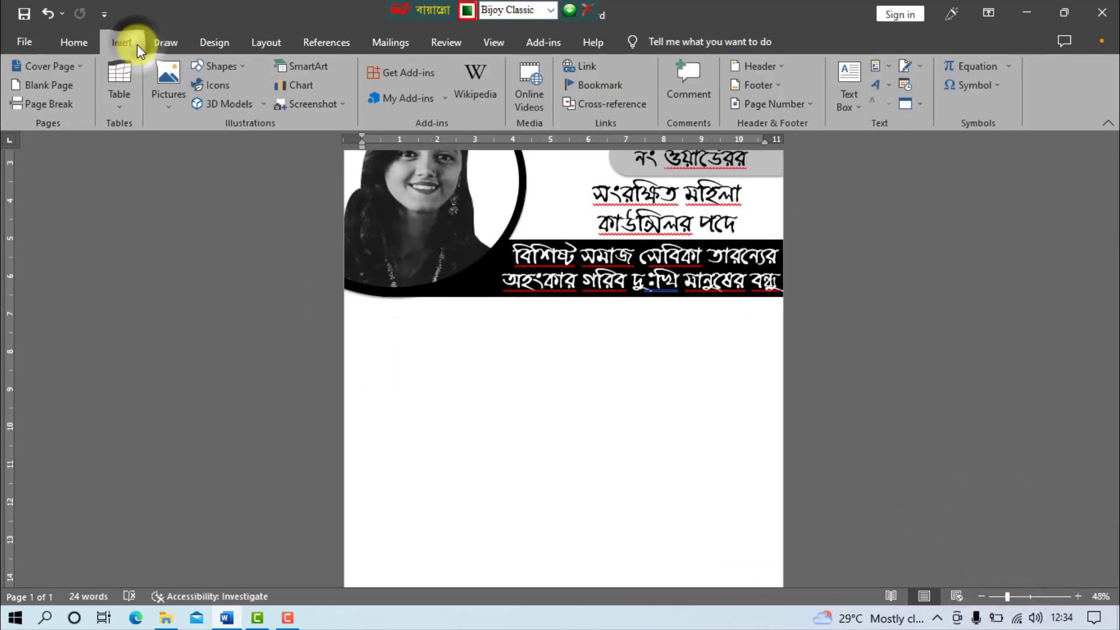
{"action": "left_click", "coordinate": [224, 67]}
{"action": "left_click", "coordinate": [264, 104]}
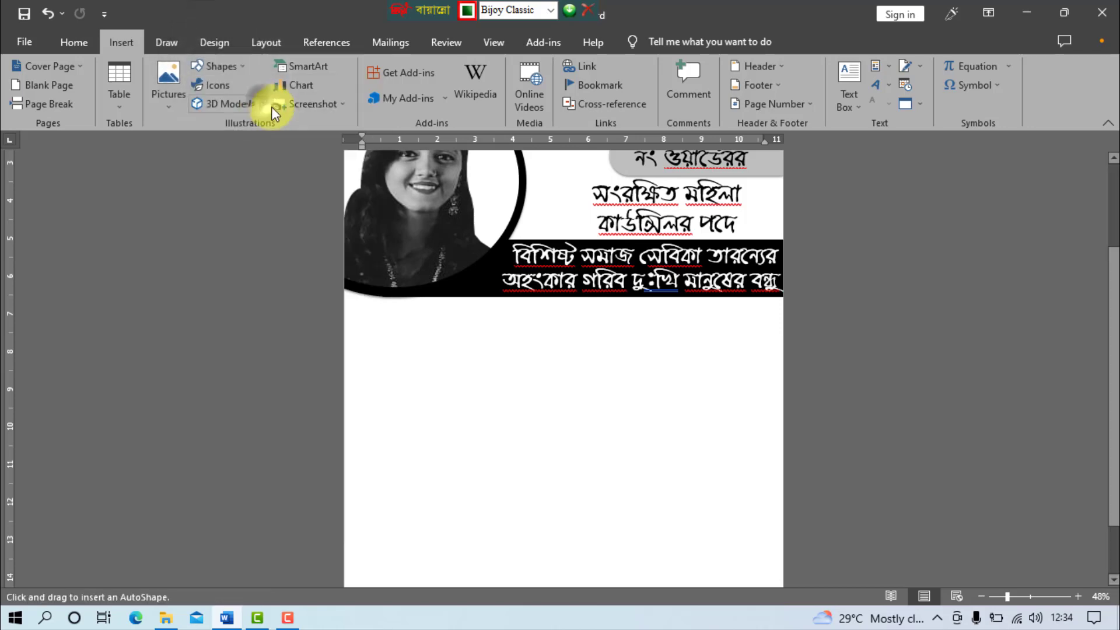
{"action": "left_click_drag", "start_coordinate": [656, 305], "coordinate": [802, 425]}
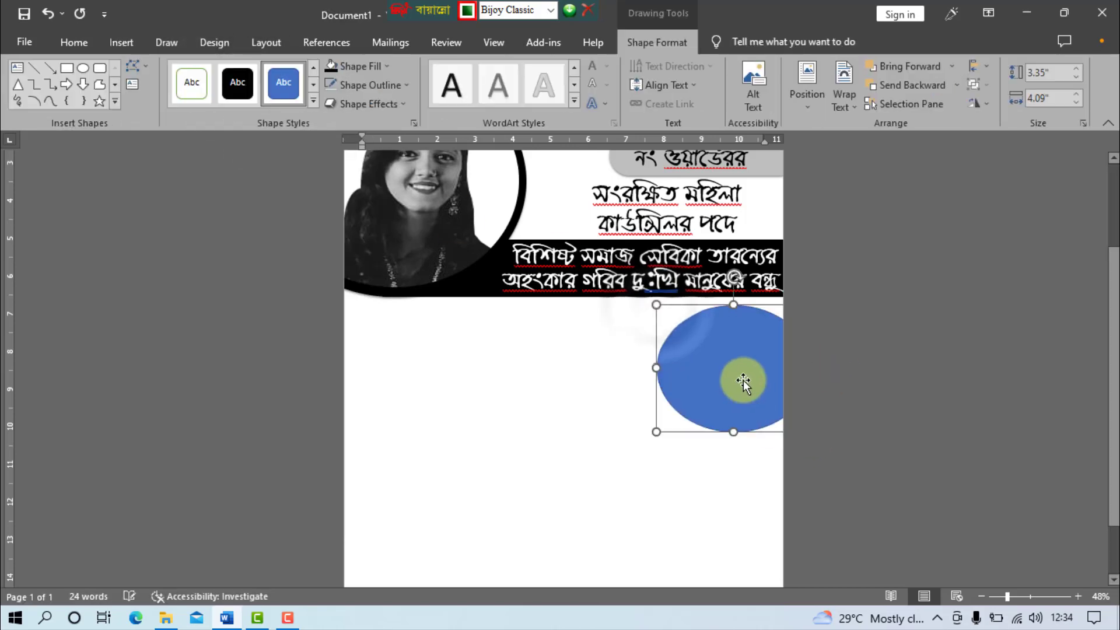
{"action": "left_click_drag", "start_coordinate": [733, 373], "coordinate": [730, 372]}
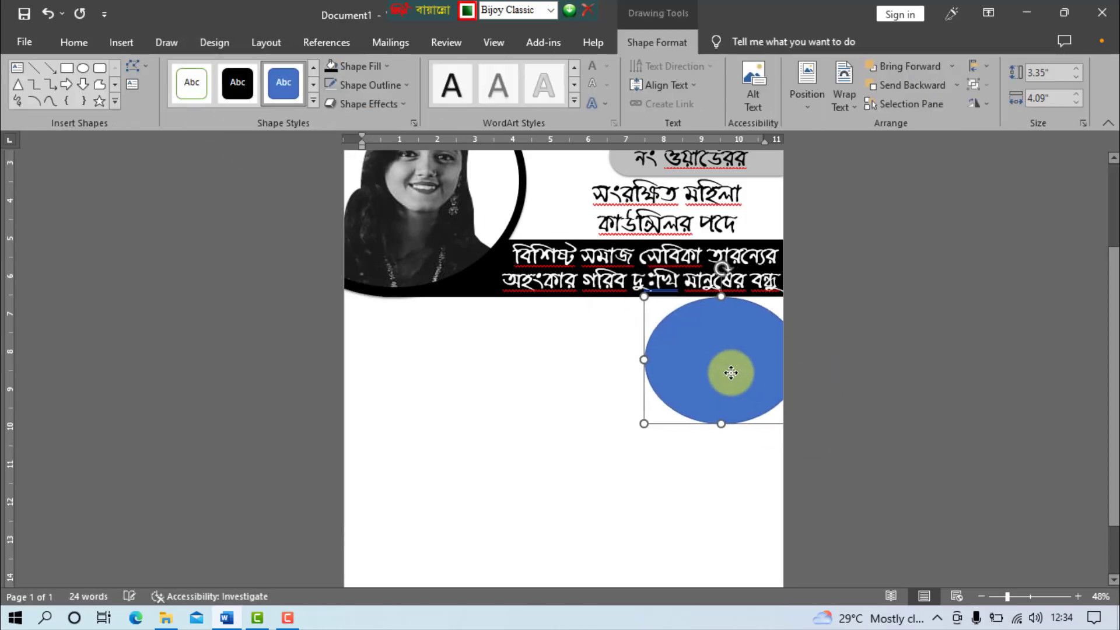
Fill the oval black and remove its outline.
{"action": "left_click", "coordinate": [386, 67]}
{"action": "left_click", "coordinate": [345, 101]}
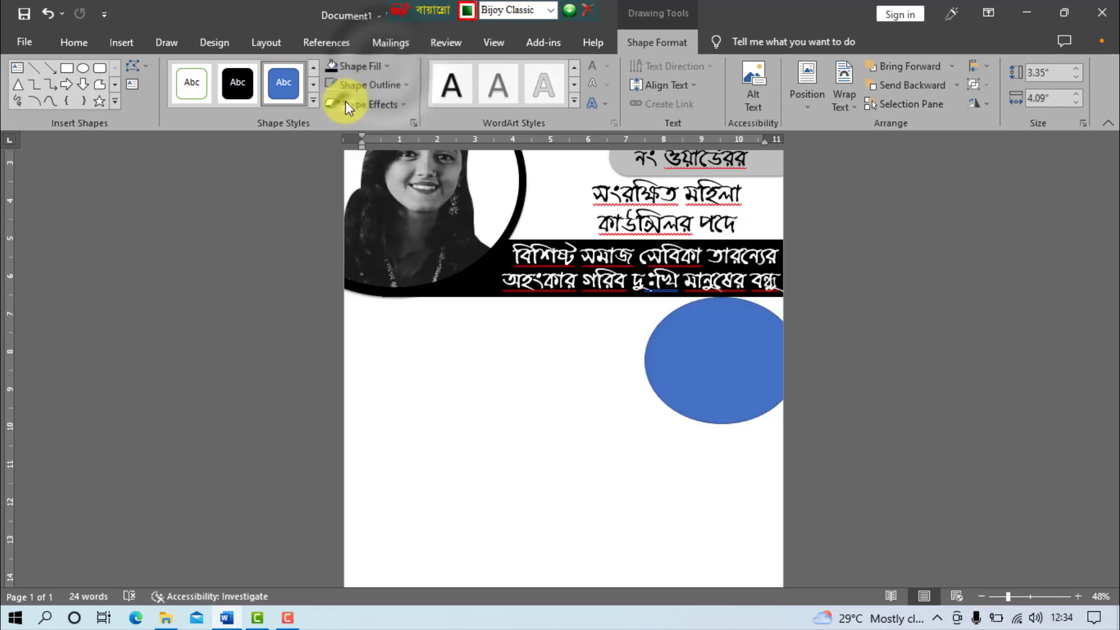
{"action": "left_click", "coordinate": [401, 85]}
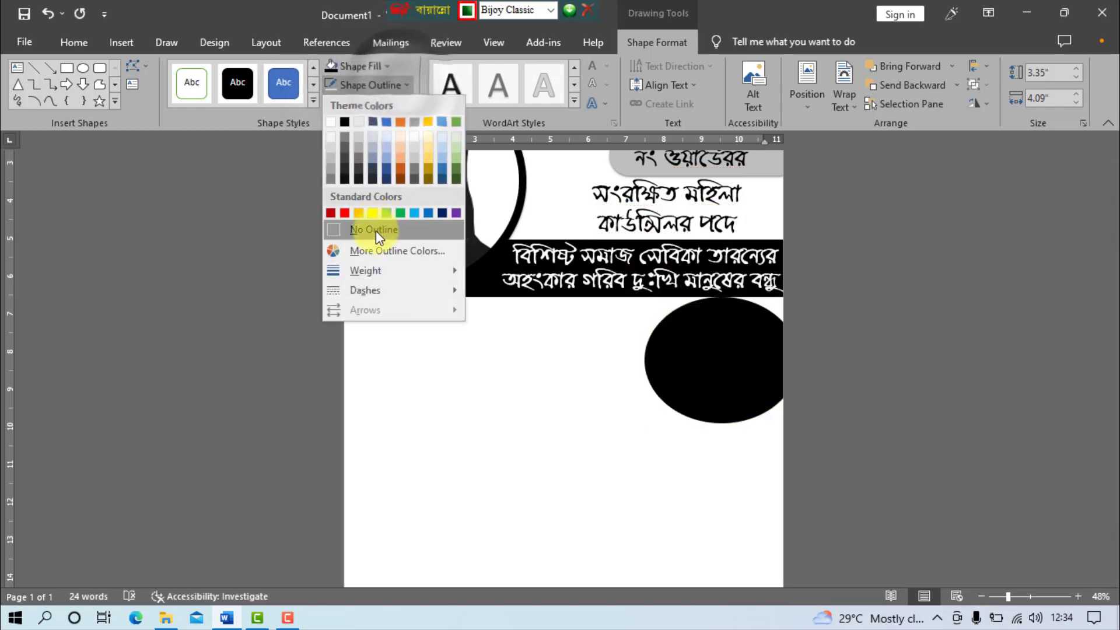
{"action": "left_click", "coordinate": [366, 229]}
{"action": "left_click_drag", "start_coordinate": [719, 366], "coordinate": [714, 367]}
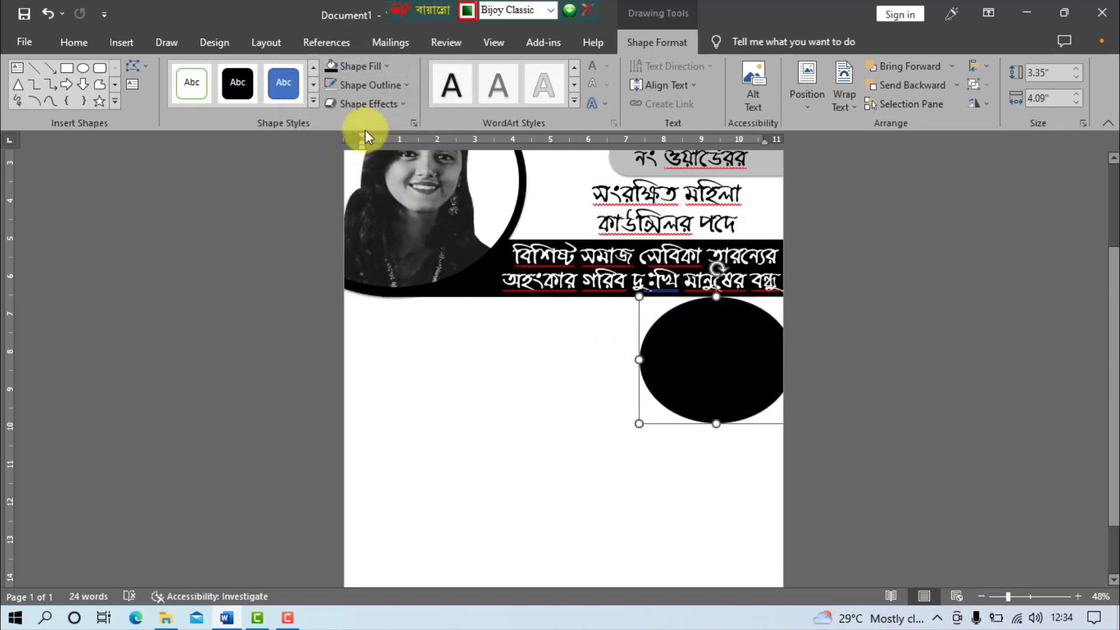
Overlay a smaller white copy of the oval, leaving a black ring aligned to the right edge.
{"action": "left_click", "coordinate": [72, 43]}
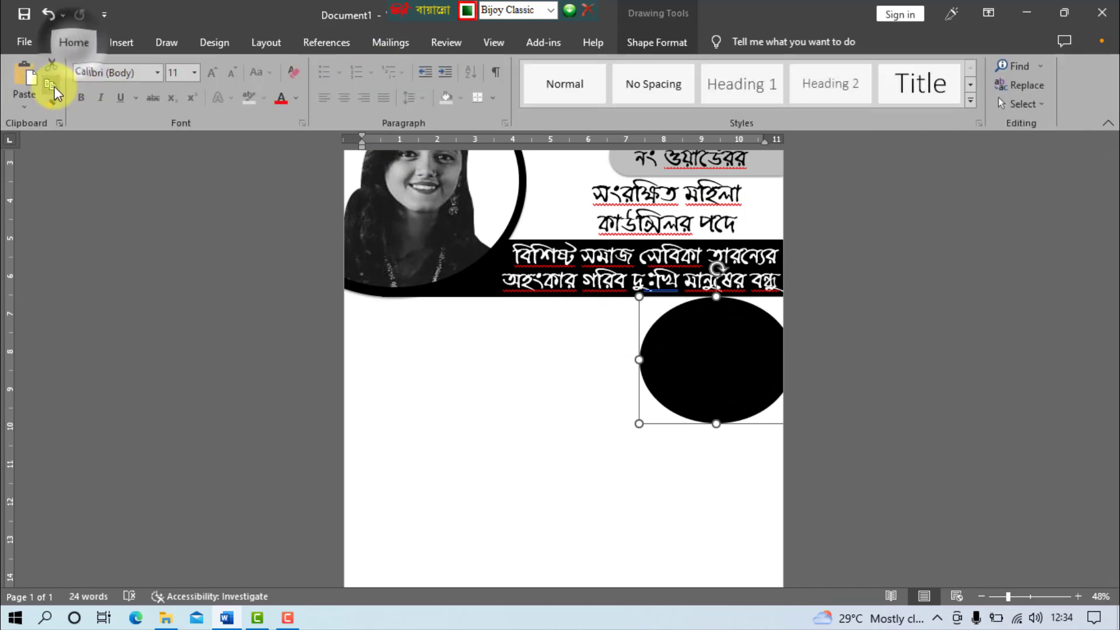
{"action": "left_click", "coordinate": [51, 85]}
{"action": "left_click", "coordinate": [25, 77]}
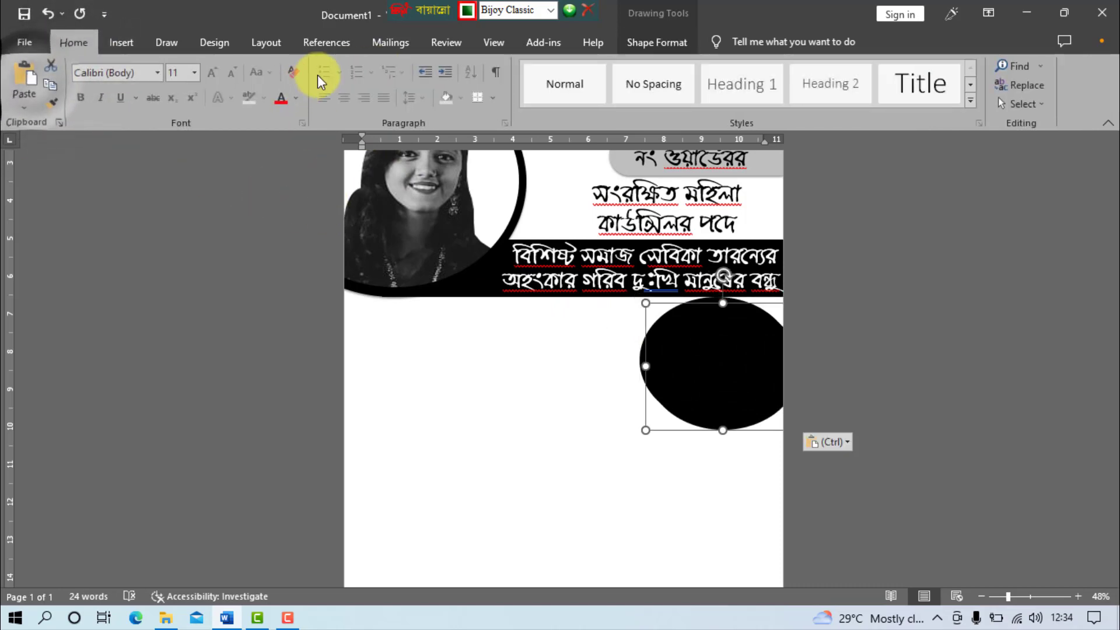
{"action": "left_click", "coordinate": [655, 42]}
{"action": "left_click", "coordinate": [387, 68]}
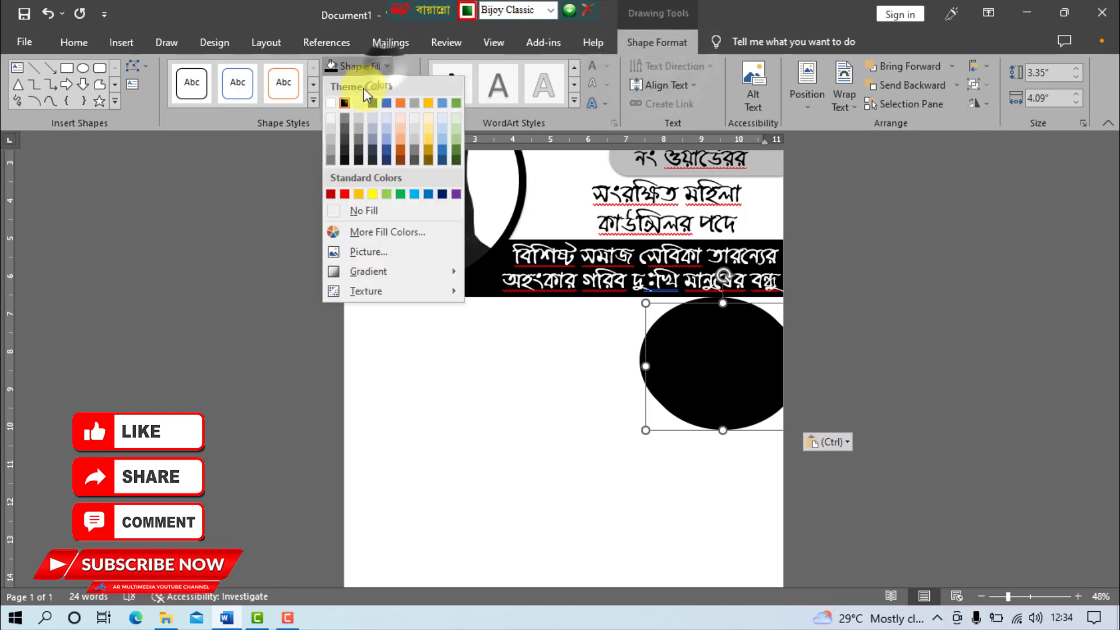
{"action": "left_click", "coordinate": [335, 104]}
{"action": "mouse_move", "coordinate": [645, 431]}
{"action": "left_mouse_down"}
{"action": "mouse_move", "coordinate": [699, 372]}
{"action": "mouse_move", "coordinate": [717, 367]}
{"action": "left_mouse_up"}
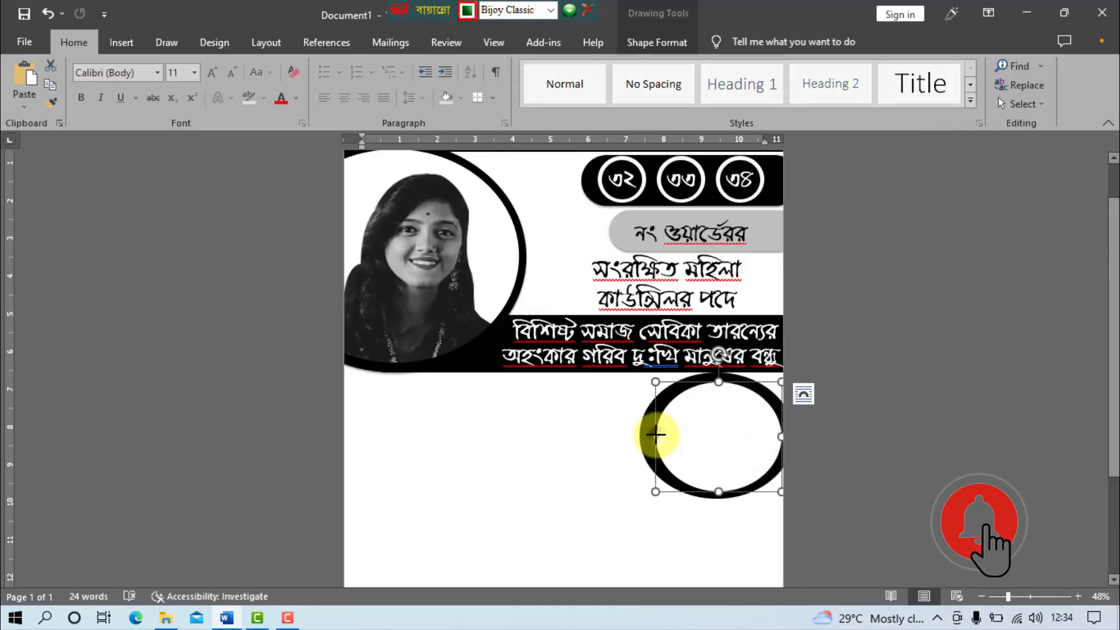
{"action": "left_click_drag", "start_coordinate": [724, 425], "coordinate": [727, 429]}
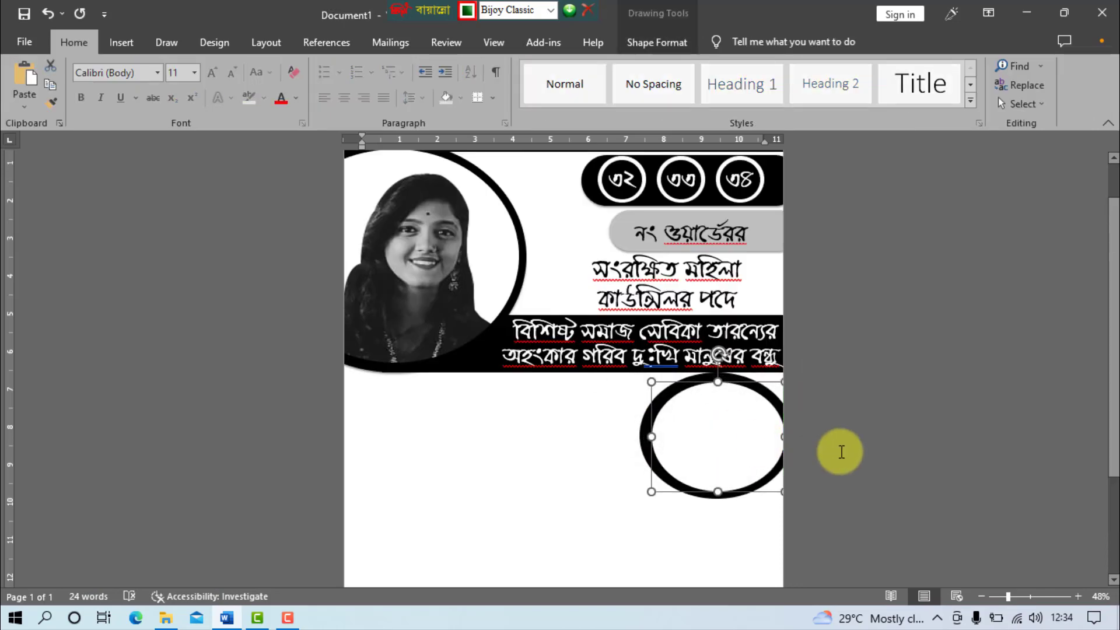
Fill the inner circle with the book picture images (1) from file.
{"action": "left_click", "coordinate": [647, 42]}
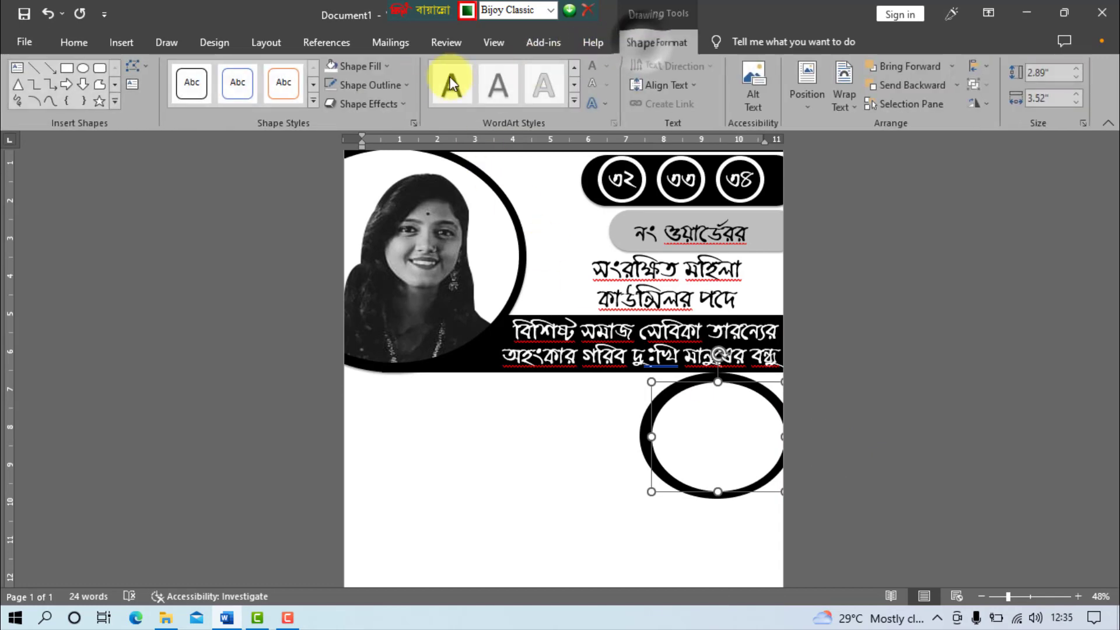
{"action": "left_click", "coordinate": [384, 66]}
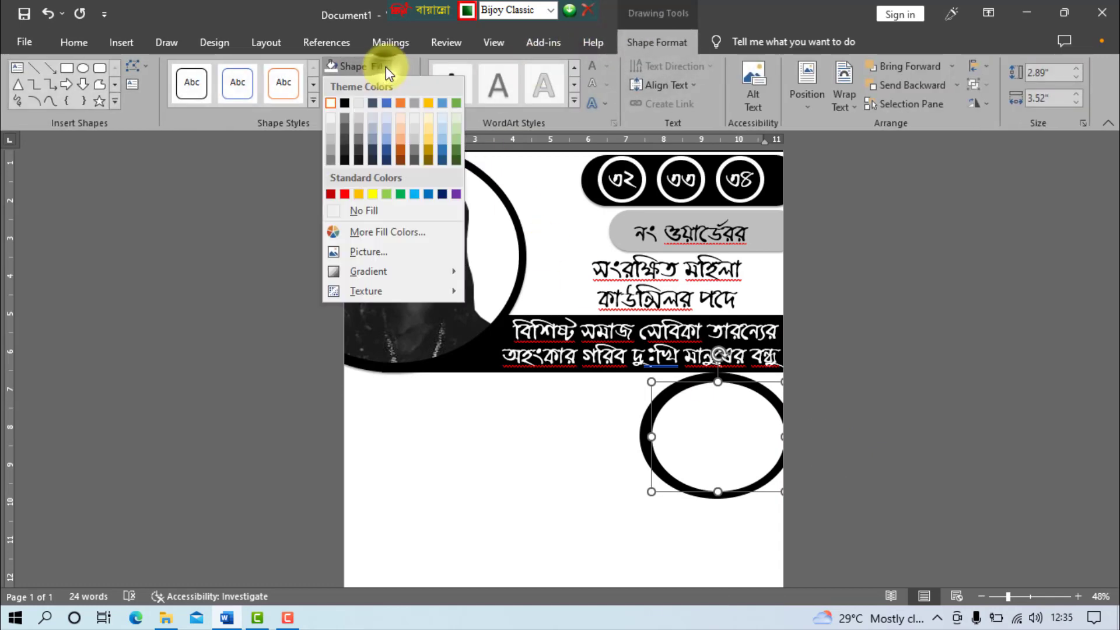
{"action": "left_click", "coordinate": [362, 248]}
{"action": "left_click", "coordinate": [350, 274]}
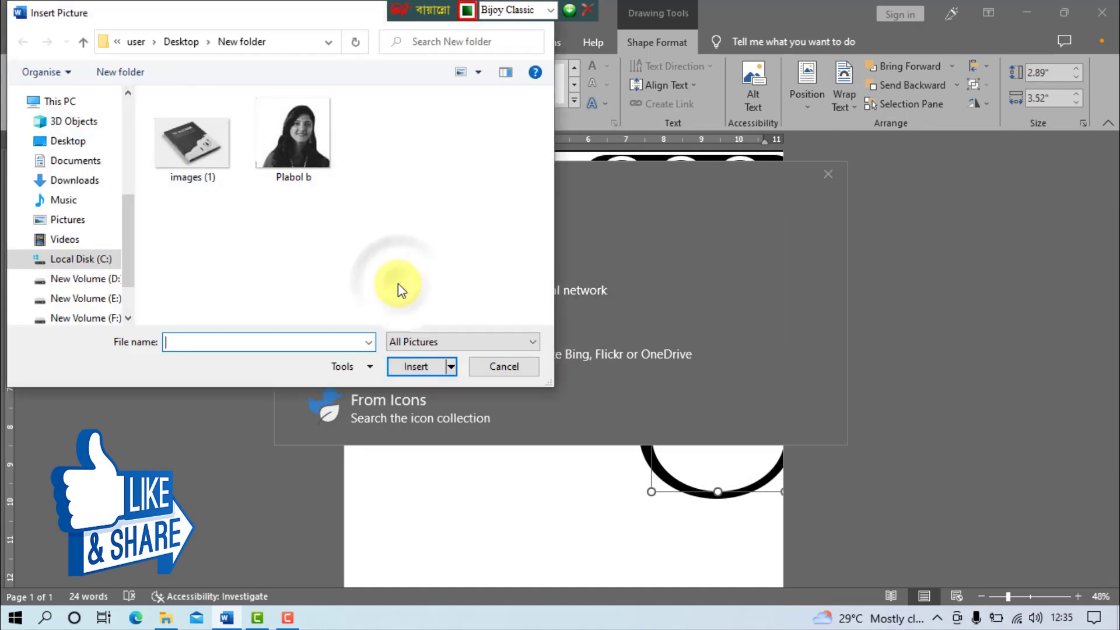
{"action": "left_click", "coordinate": [204, 153]}
{"action": "left_click", "coordinate": [416, 366]}
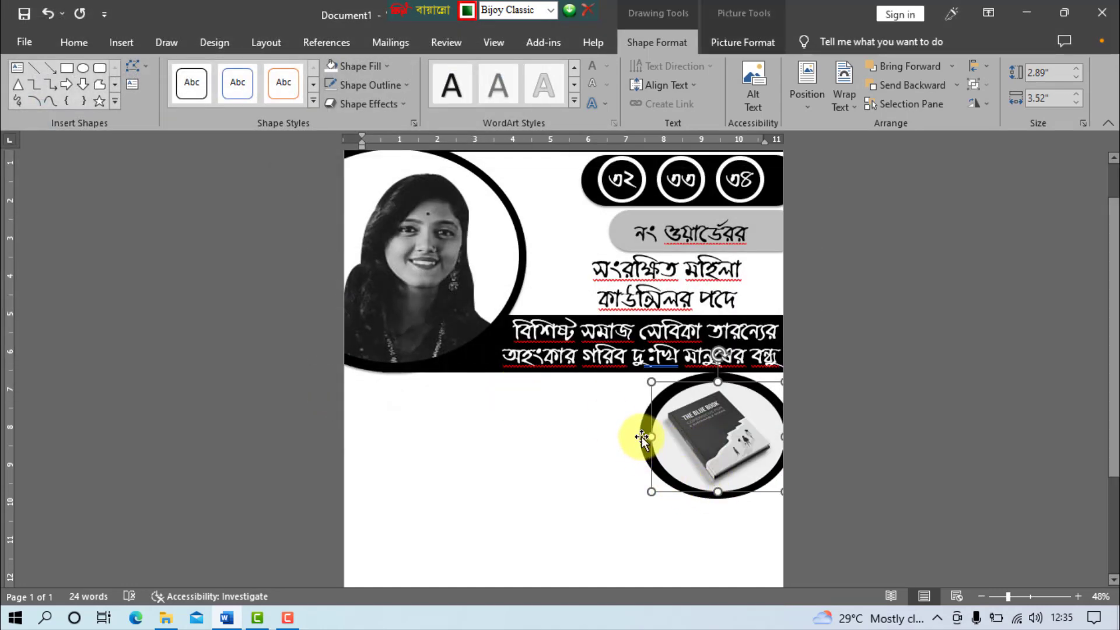
Group the book picture with its black ring and resize the emblem to 3" by 4.09".
{"action": "left_click", "coordinate": [723, 45]}
{"action": "left_click", "coordinate": [954, 86]}
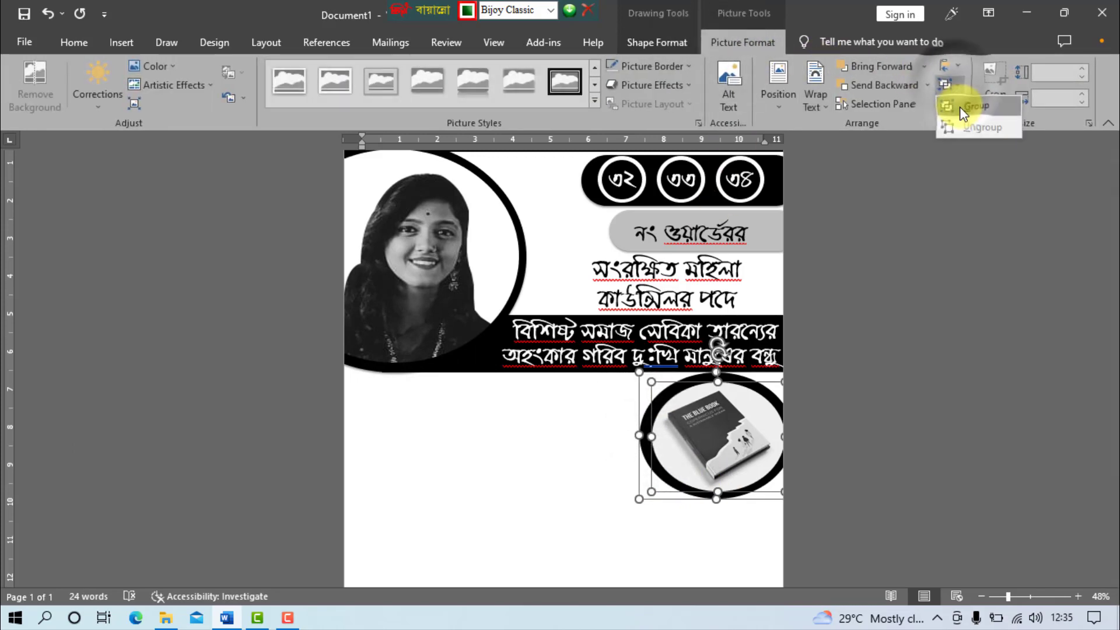
{"action": "left_click", "coordinate": [959, 106]}
{"action": "left_click_drag", "start_coordinate": [717, 505], "coordinate": [726, 485]}
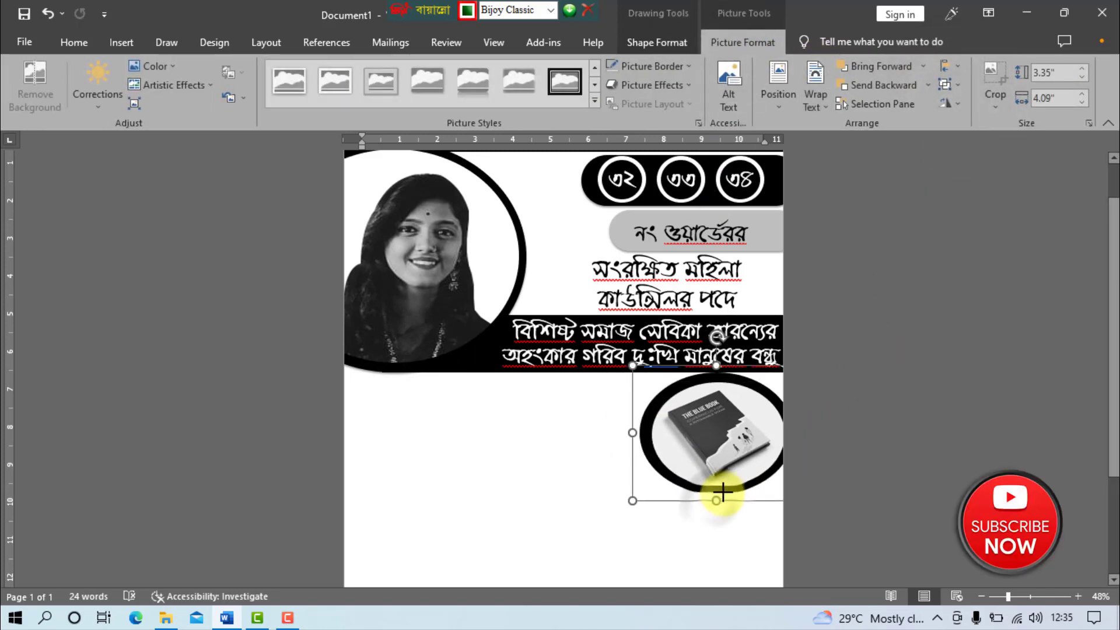
{"action": "left_click_drag", "start_coordinate": [732, 427], "coordinate": [735, 434]}
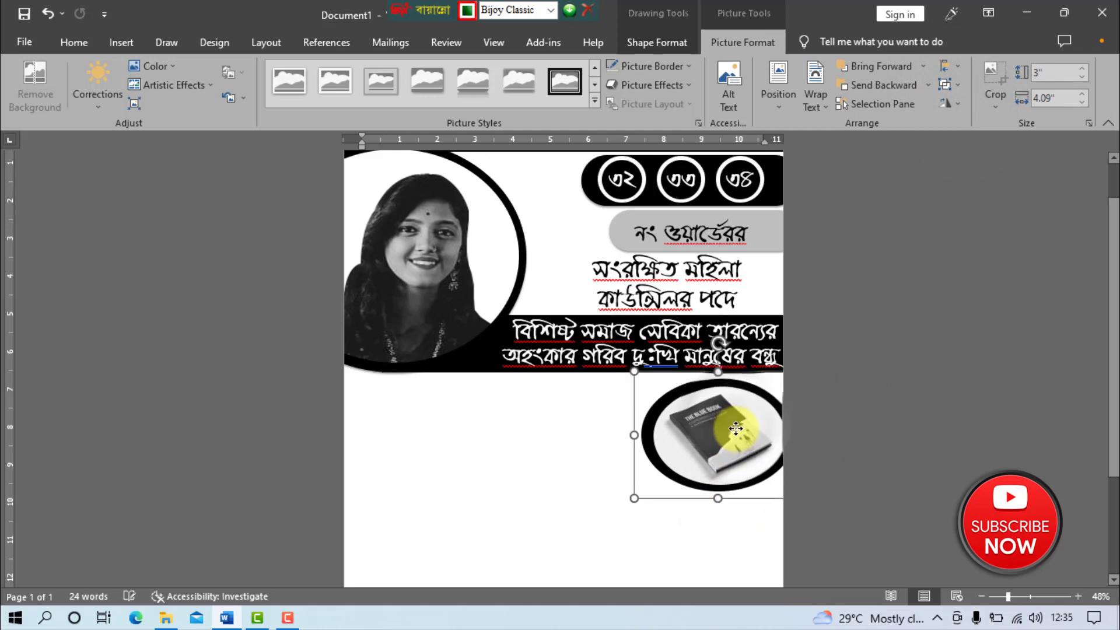
Duplicate the সংরক্ষিত মহিলা text box and place it at left, below the black banner.
{"action": "left_click", "coordinate": [901, 441]}
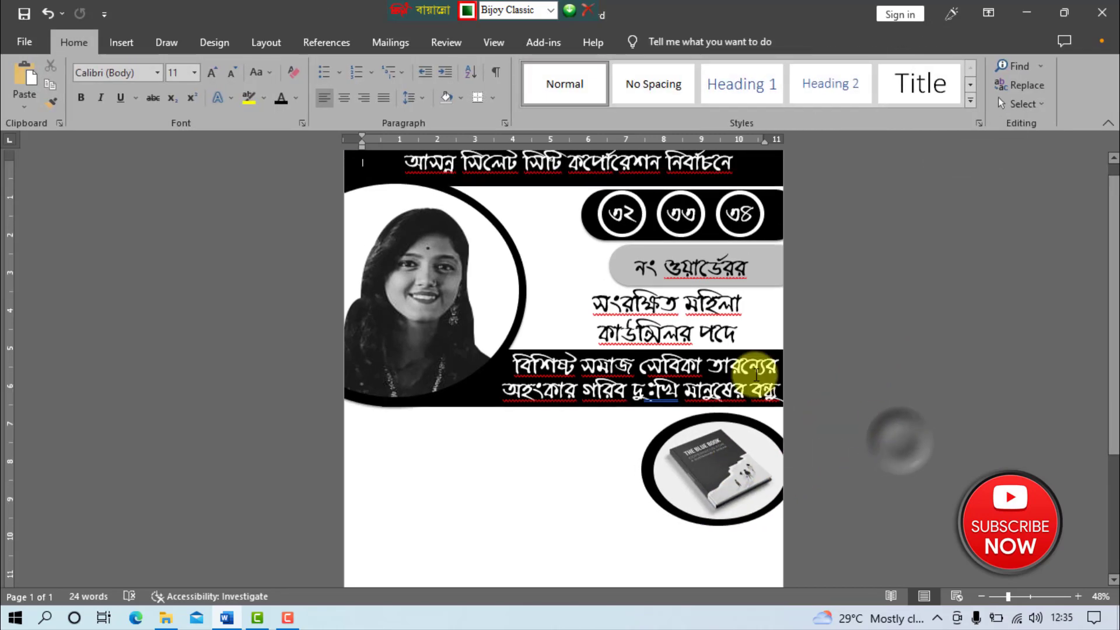
{"action": "left_click", "coordinate": [593, 286]}
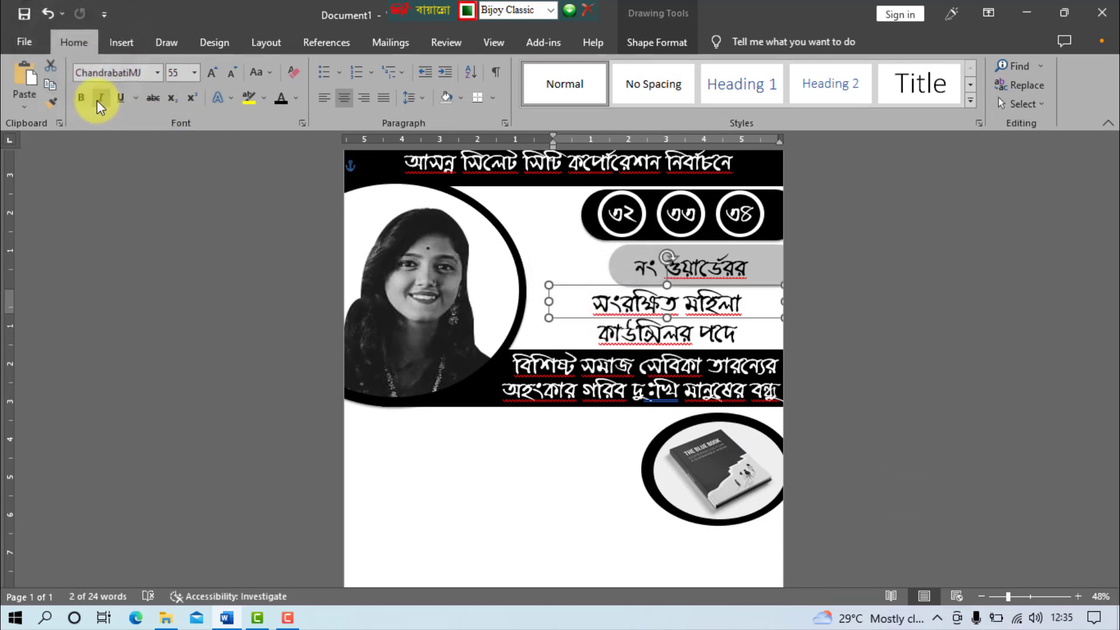
{"action": "left_click", "coordinate": [54, 85]}
{"action": "left_click", "coordinate": [27, 85]}
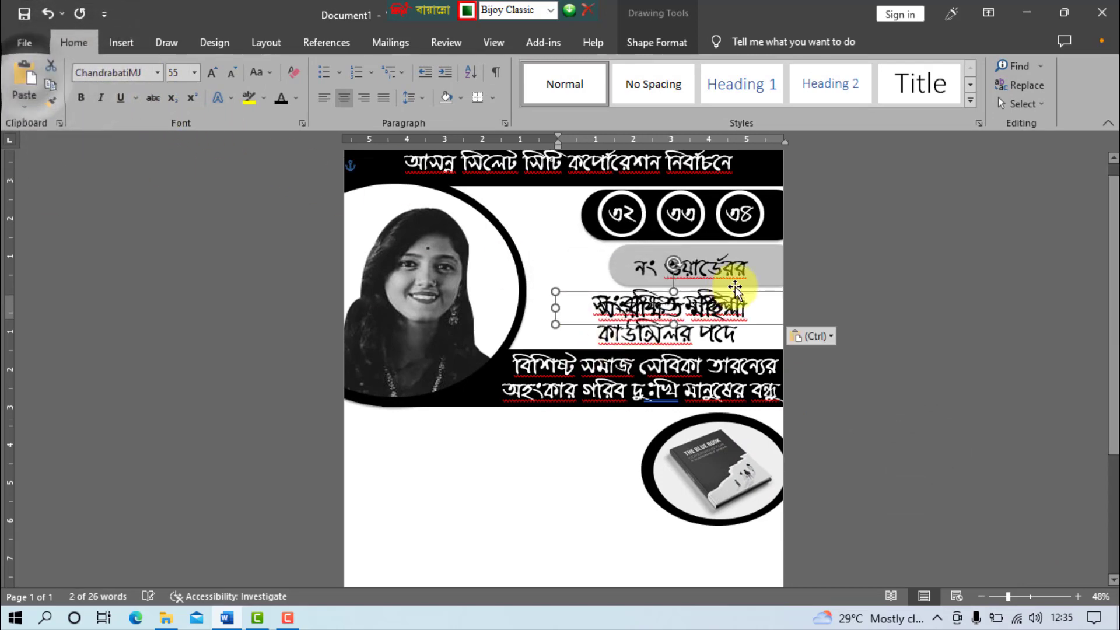
{"action": "left_click_drag", "start_coordinate": [750, 292], "coordinate": [572, 448]}
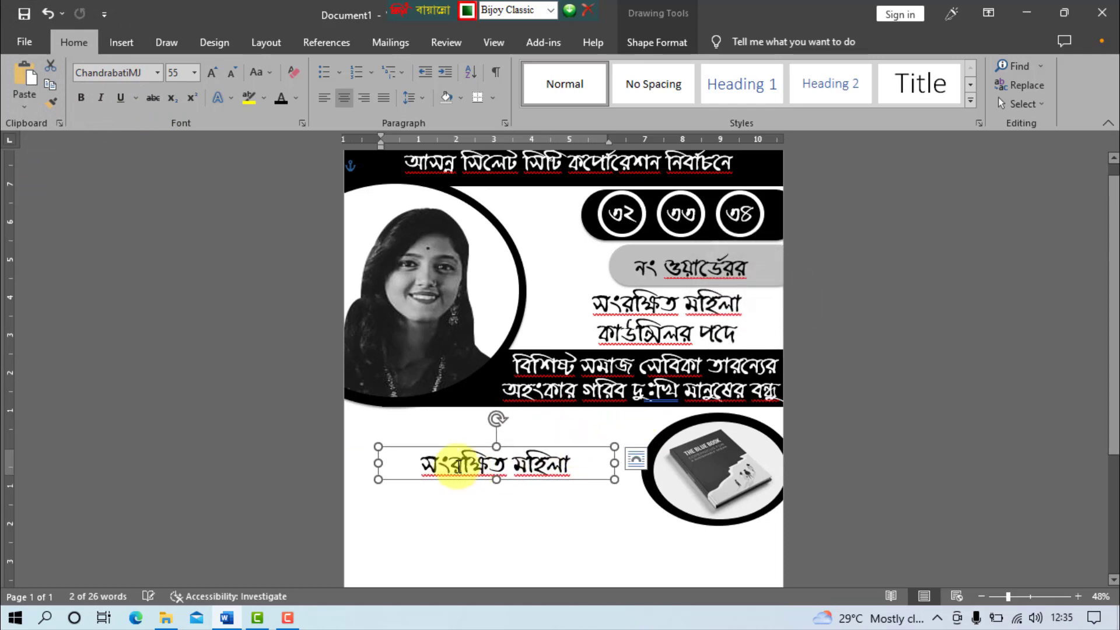
{"action": "left_click_drag", "start_coordinate": [499, 480], "coordinate": [500, 513]}
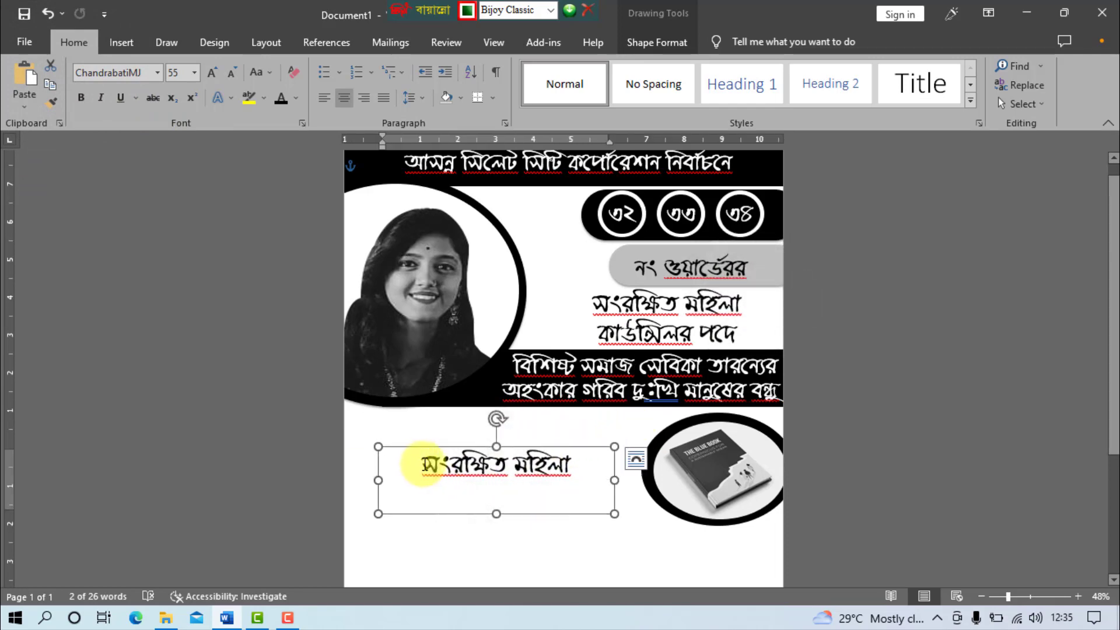
Replace the duplicate's text with বই মার্কায় and shorten the box to fit.
{"action": "left_click_drag", "start_coordinate": [412, 463], "coordinate": [579, 467]}
{"action": "type", "text": "hgd m"}
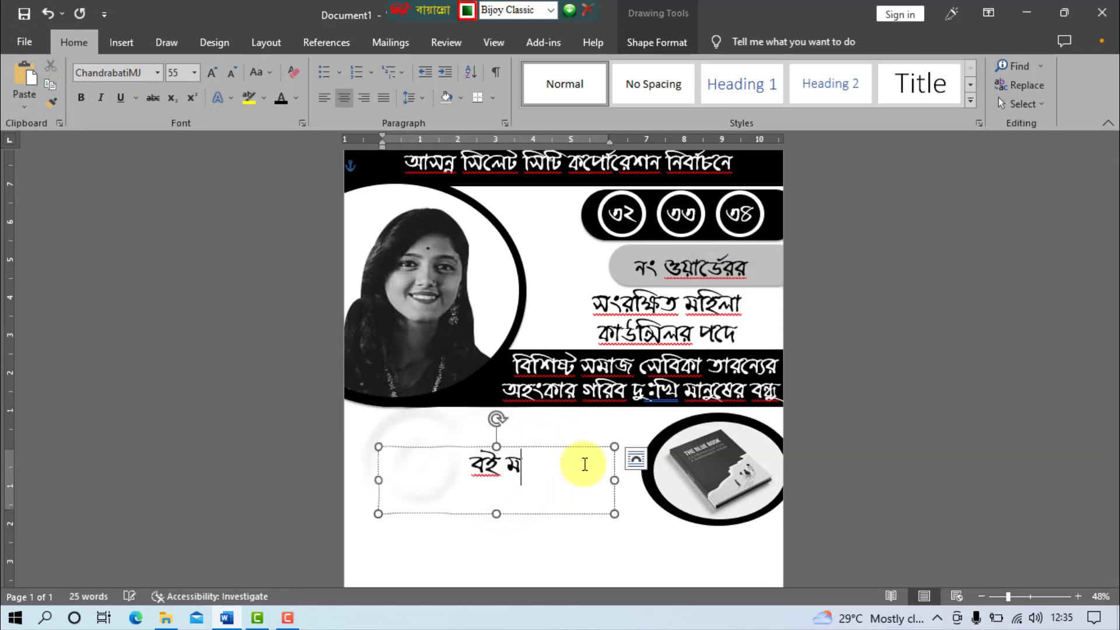
{"action": "type", "text": "W"}
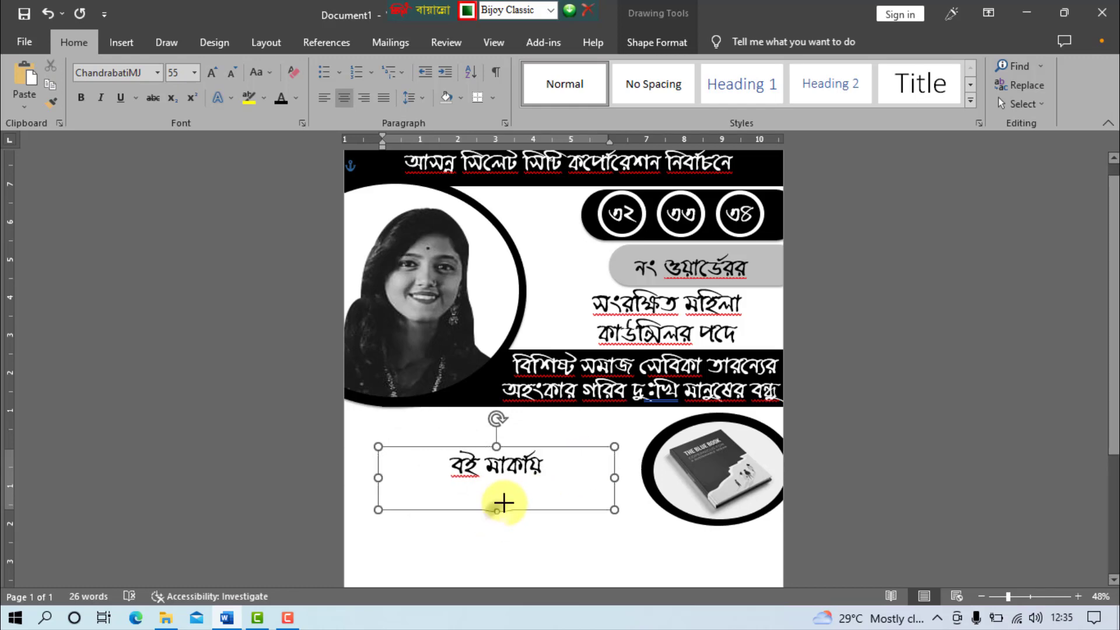
{"action": "left_click_drag", "start_coordinate": [497, 513], "coordinate": [497, 498]}
Make the বই মার্কায় label bold at 90 point and nudge it slightly upward.
{"action": "left_click_drag", "start_coordinate": [417, 465], "coordinate": [566, 470]}
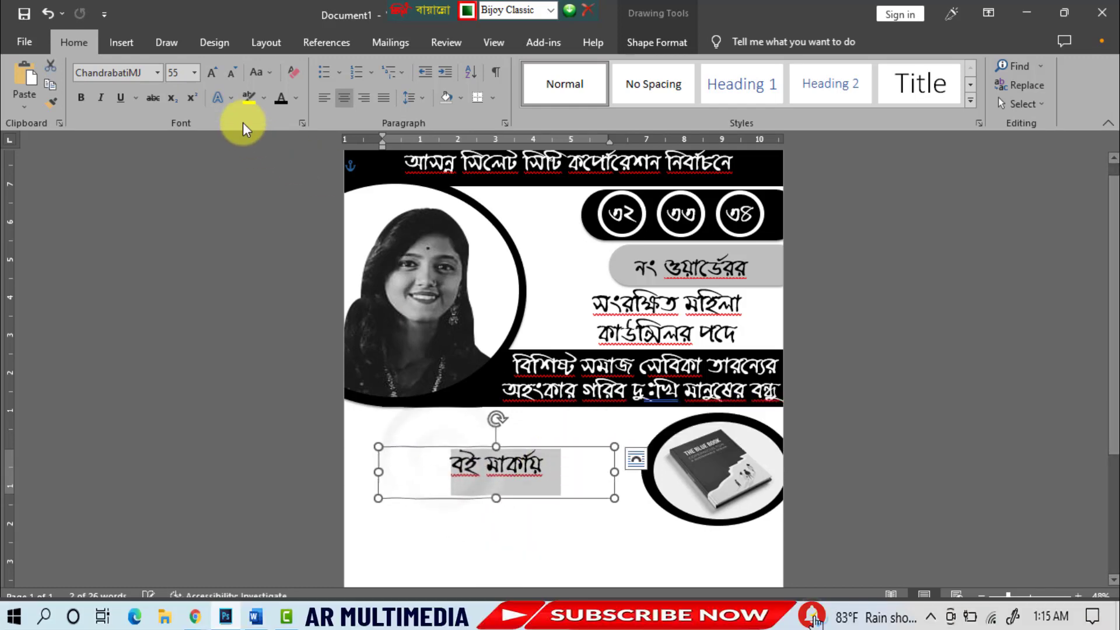
{"action": "left_click", "coordinate": [194, 72]}
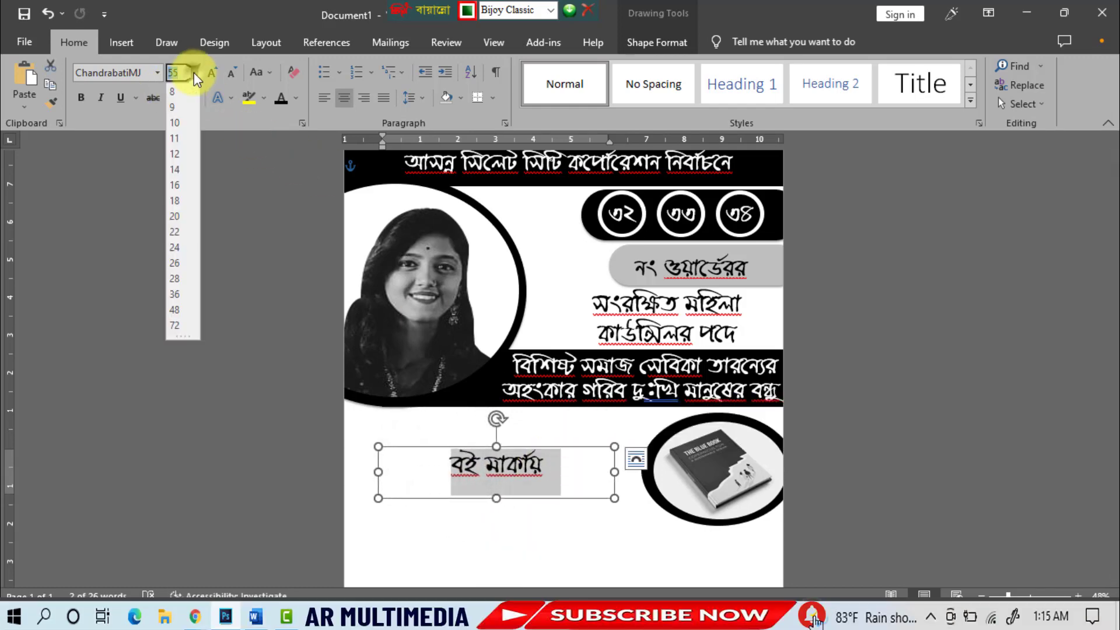
{"action": "left_click", "coordinate": [176, 325]}
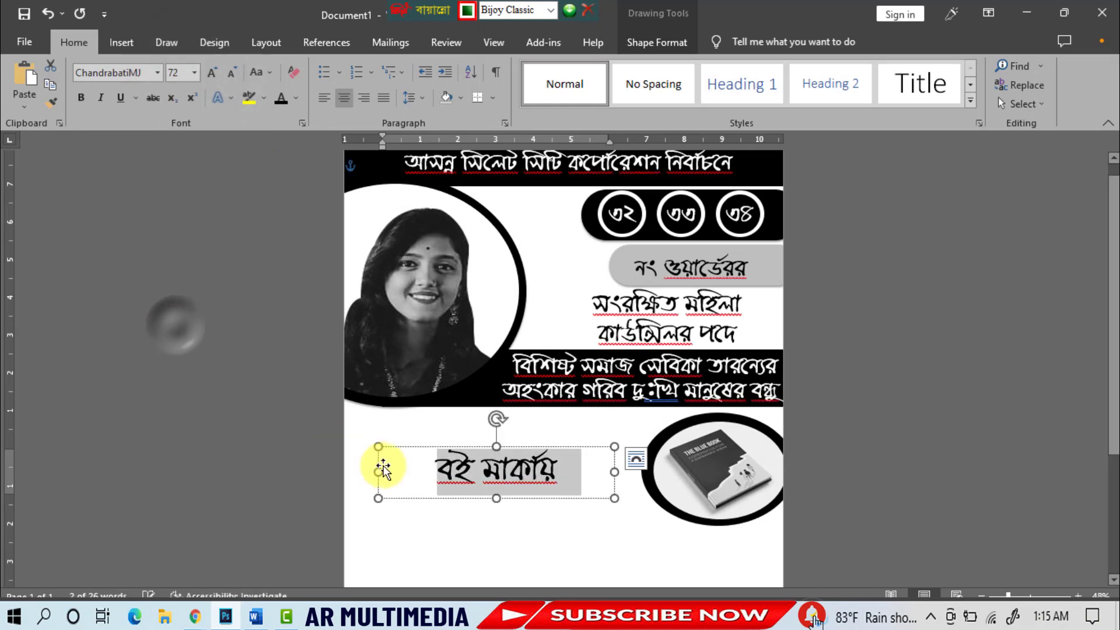
{"action": "left_click", "coordinate": [80, 98]}
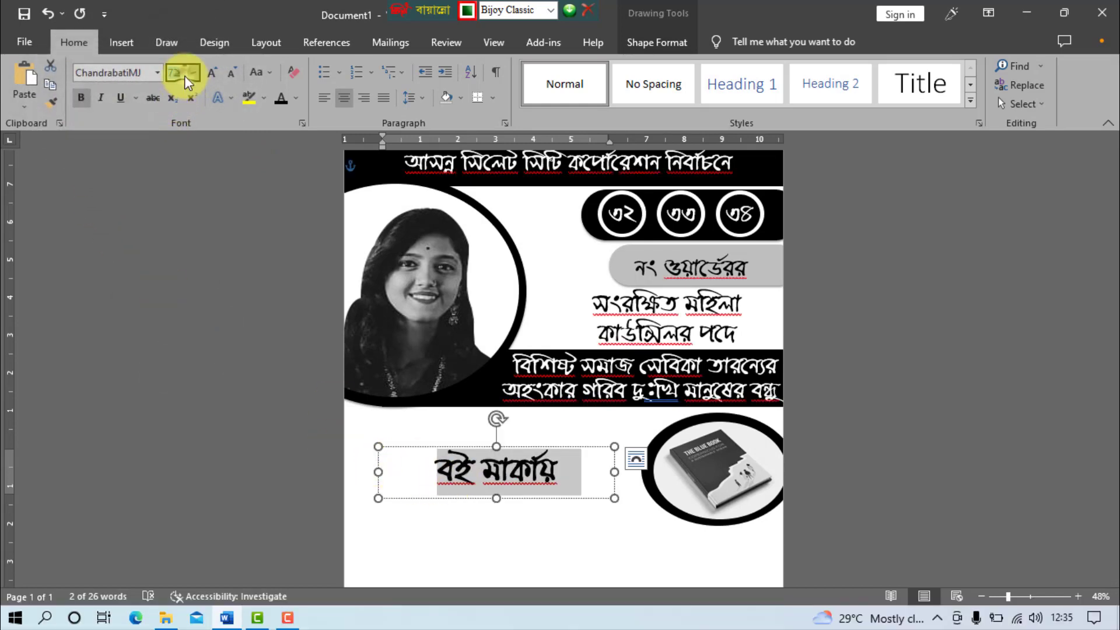
{"action": "type", "text": "90"}
{"action": "key", "text": "Return"}
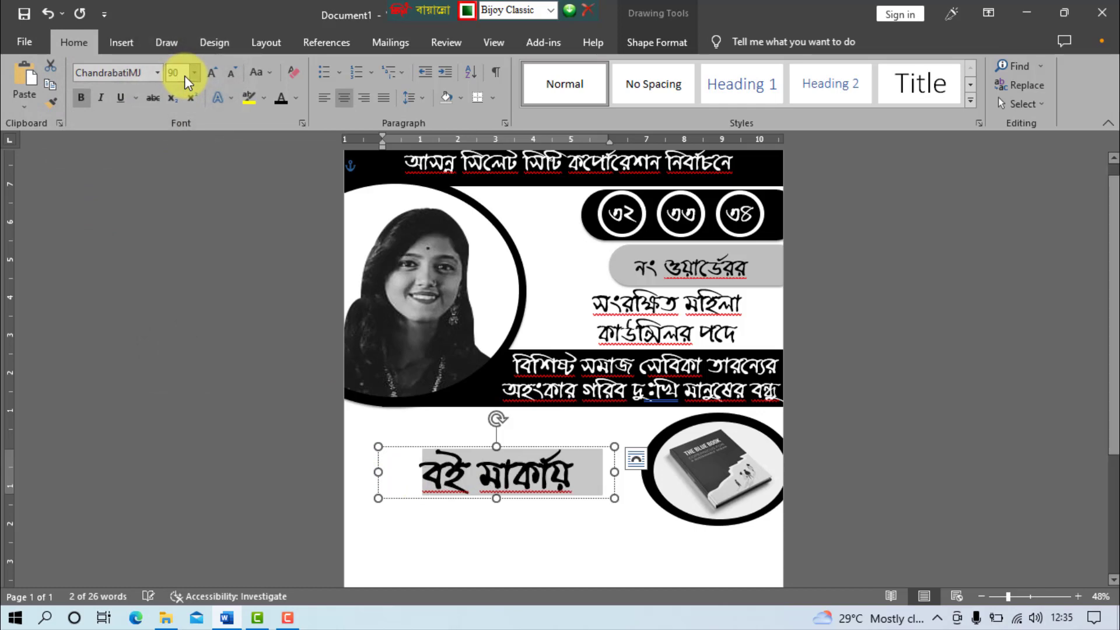
{"action": "left_click_drag", "start_coordinate": [532, 447], "coordinate": [533, 436]}
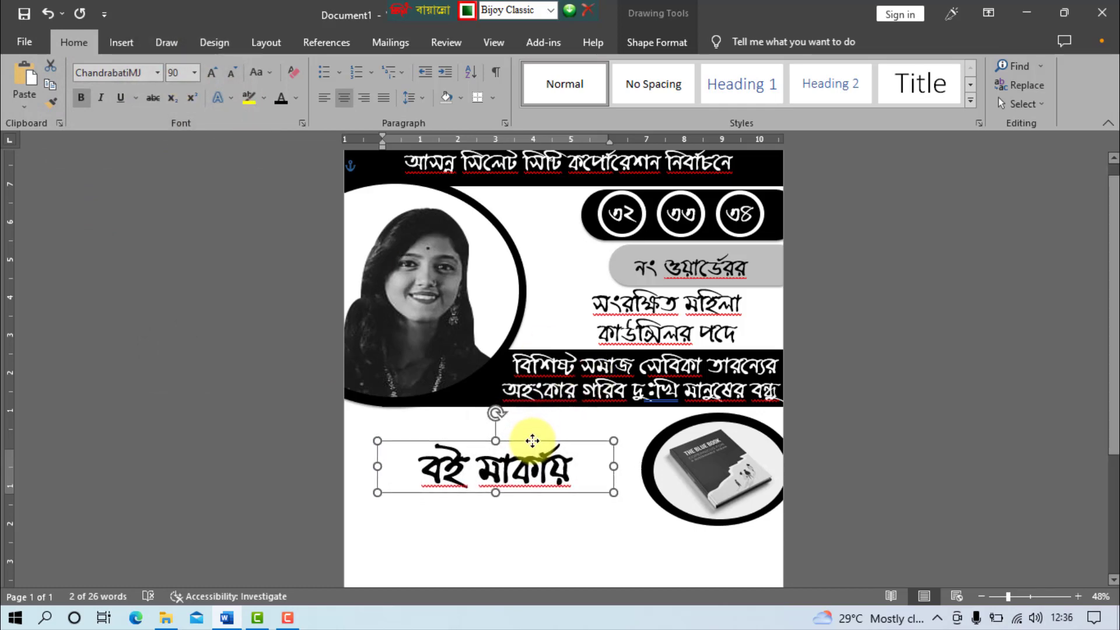
{"action": "left_click", "coordinate": [898, 504]}
{"action": "scroll", "coordinate": [898, 504], "scroll_direction": "down", "scroll_amount": 1}
{"action": "scroll", "coordinate": [898, 503], "scroll_direction": "down", "scroll_amount": 3}
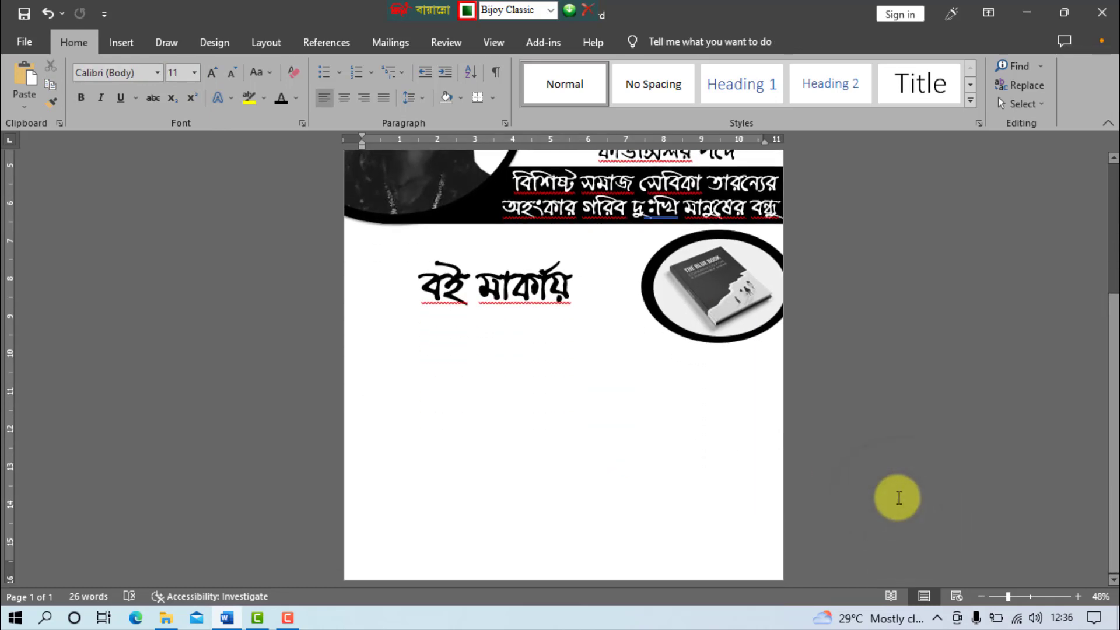
Draw a page-wide rectangle below the বই মার্কায় label and book emblem.
{"action": "left_click", "coordinate": [119, 46]}
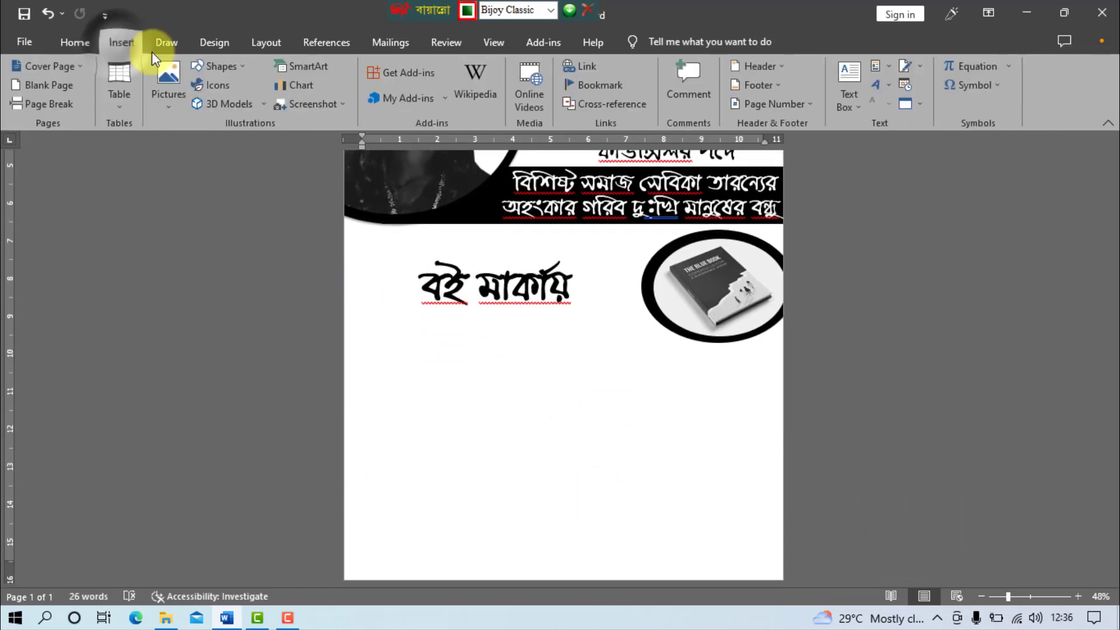
{"action": "left_click", "coordinate": [213, 66]}
{"action": "left_click", "coordinate": [252, 106]}
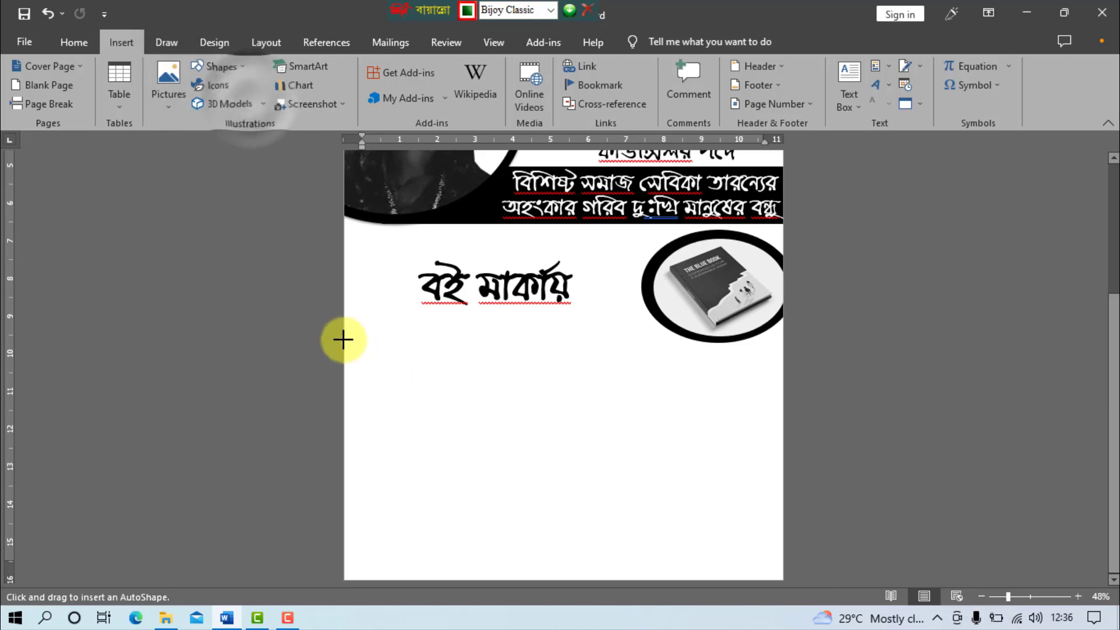
{"action": "left_click_drag", "start_coordinate": [349, 343], "coordinate": [782, 403]}
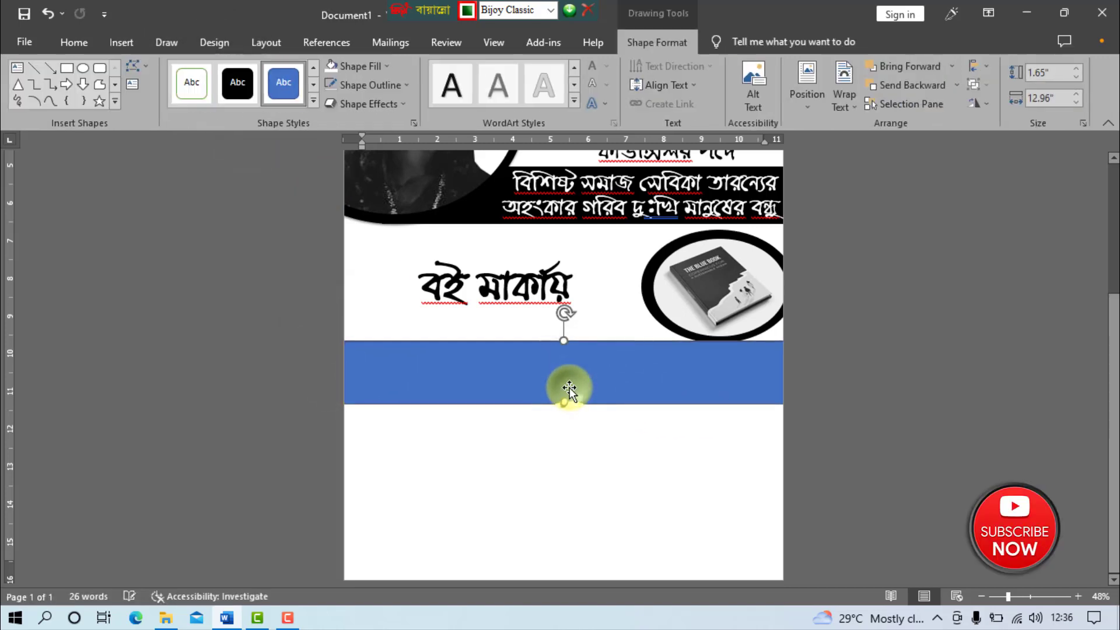
{"action": "left_click_drag", "start_coordinate": [570, 388], "coordinate": [569, 392]}
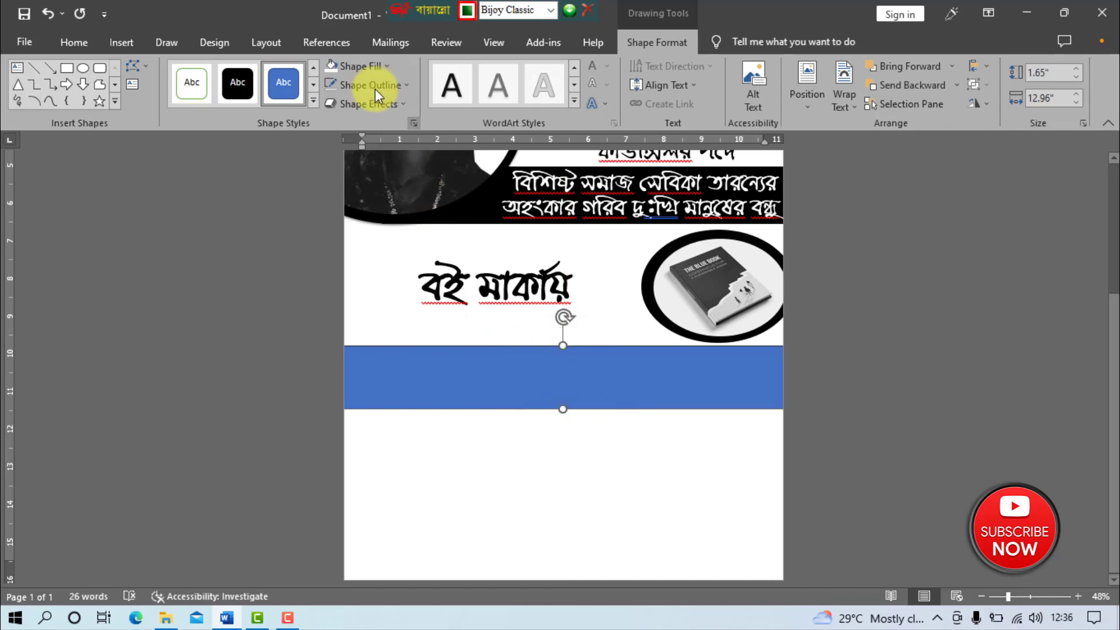
Fill the rectangle with black and remove its outline.
{"action": "left_click", "coordinate": [386, 65]}
{"action": "left_click", "coordinate": [339, 103]}
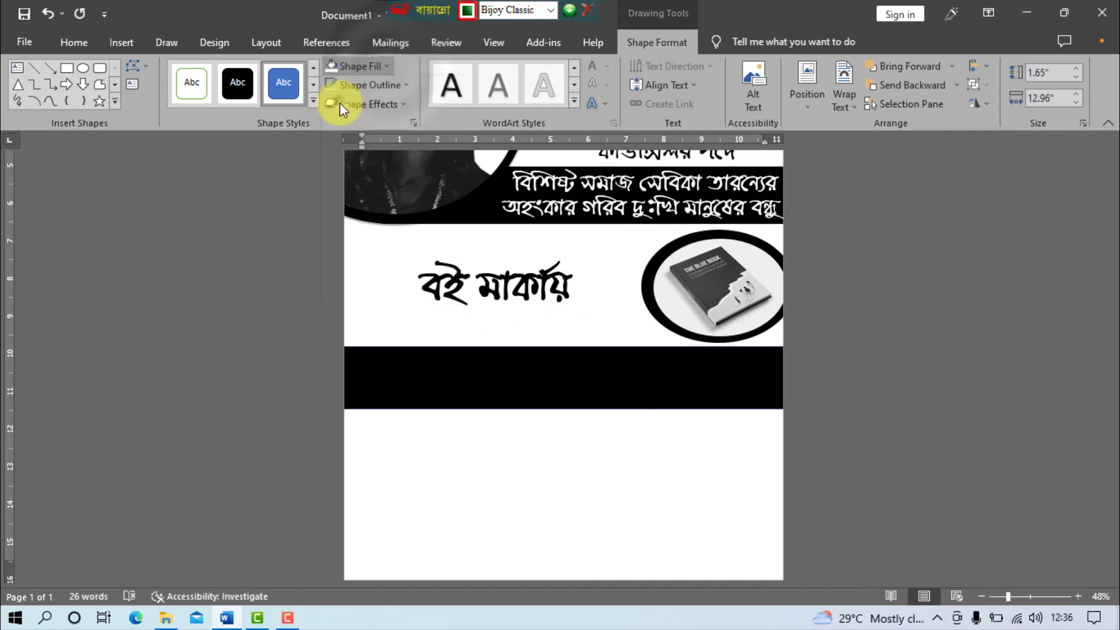
{"action": "left_click", "coordinate": [395, 85]}
{"action": "left_click", "coordinate": [376, 228]}
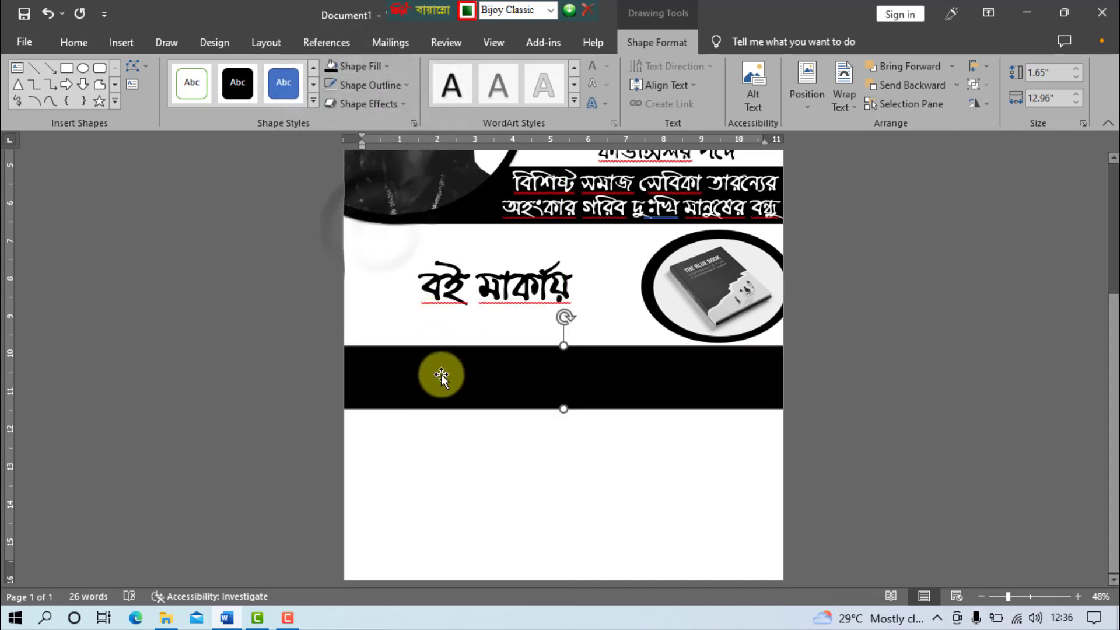
Paste a copy of the বই মার্কায় label box and move it onto the black band.
{"action": "left_click", "coordinate": [474, 258]}
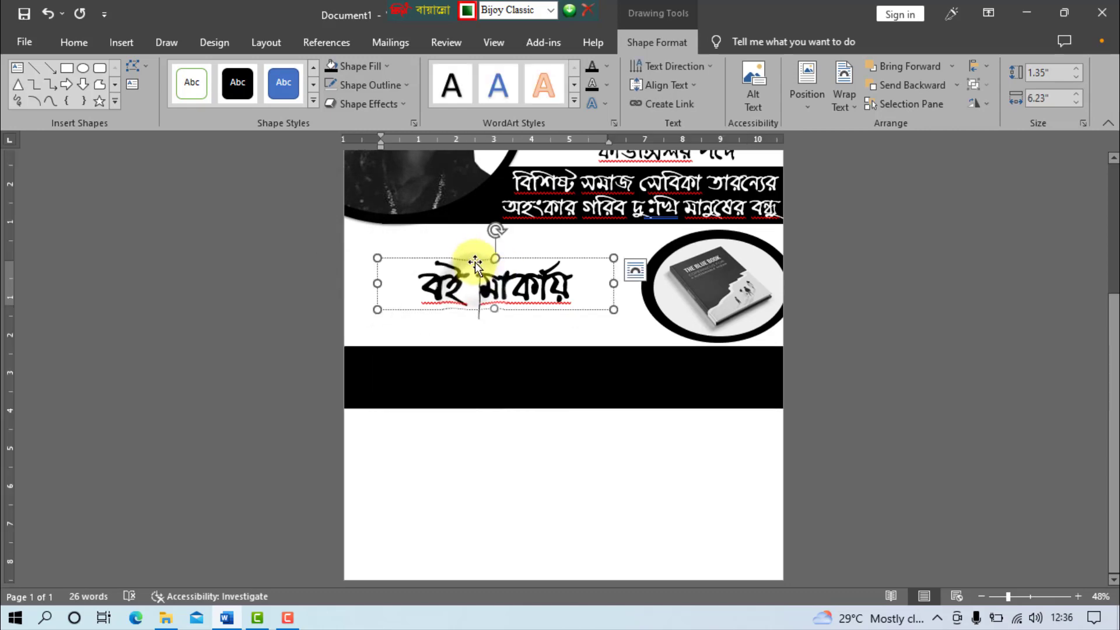
{"action": "left_click", "coordinate": [74, 42]}
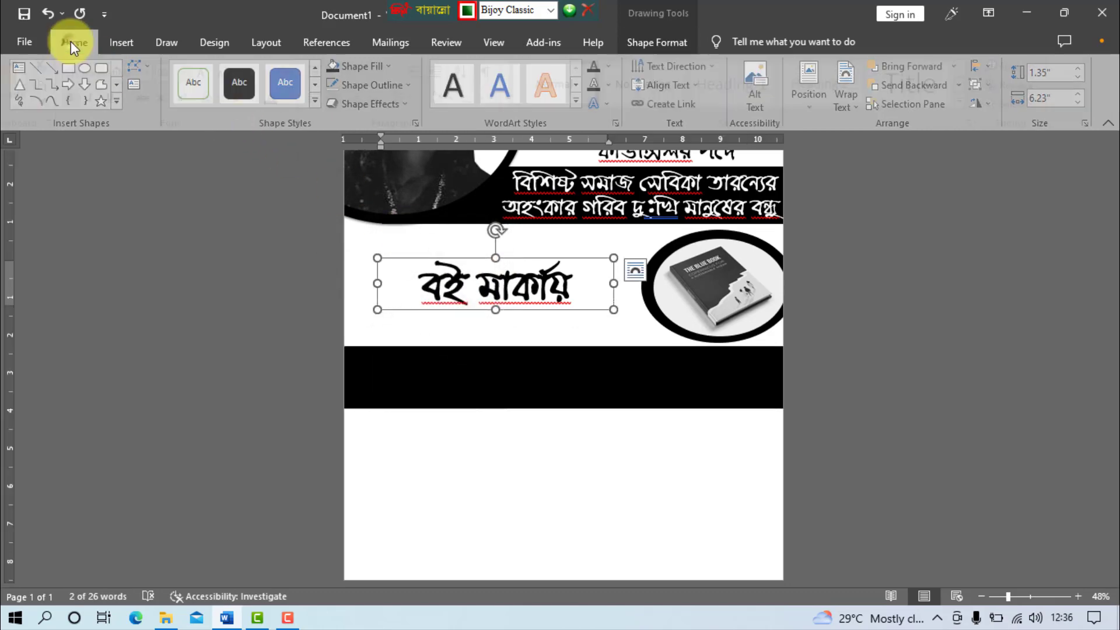
{"action": "left_click", "coordinate": [30, 80]}
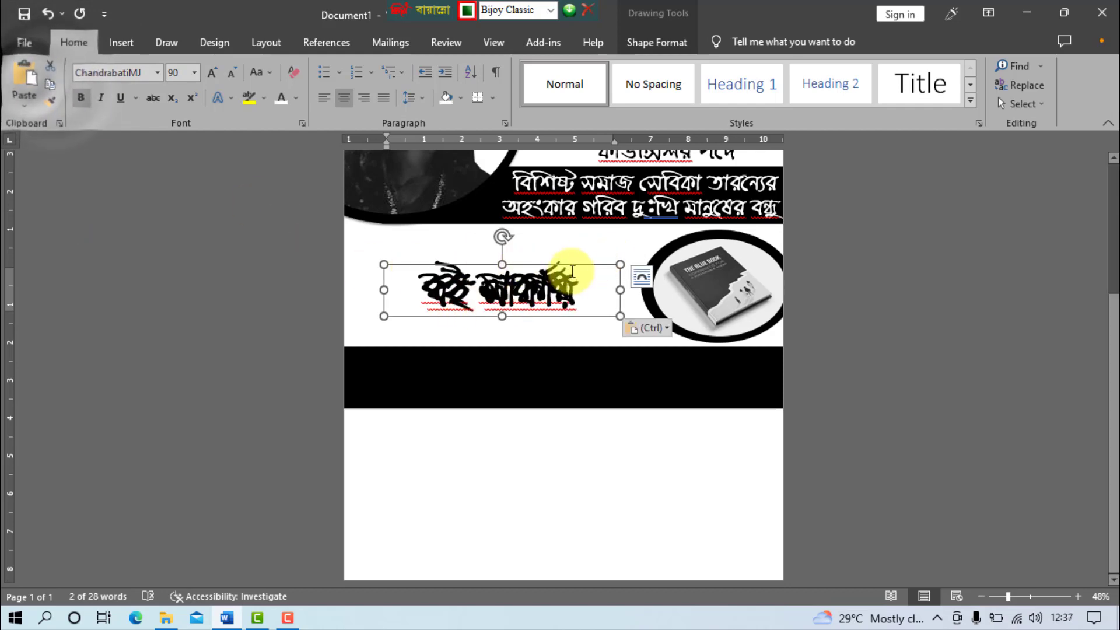
{"action": "left_click_drag", "start_coordinate": [569, 270], "coordinate": [550, 354]}
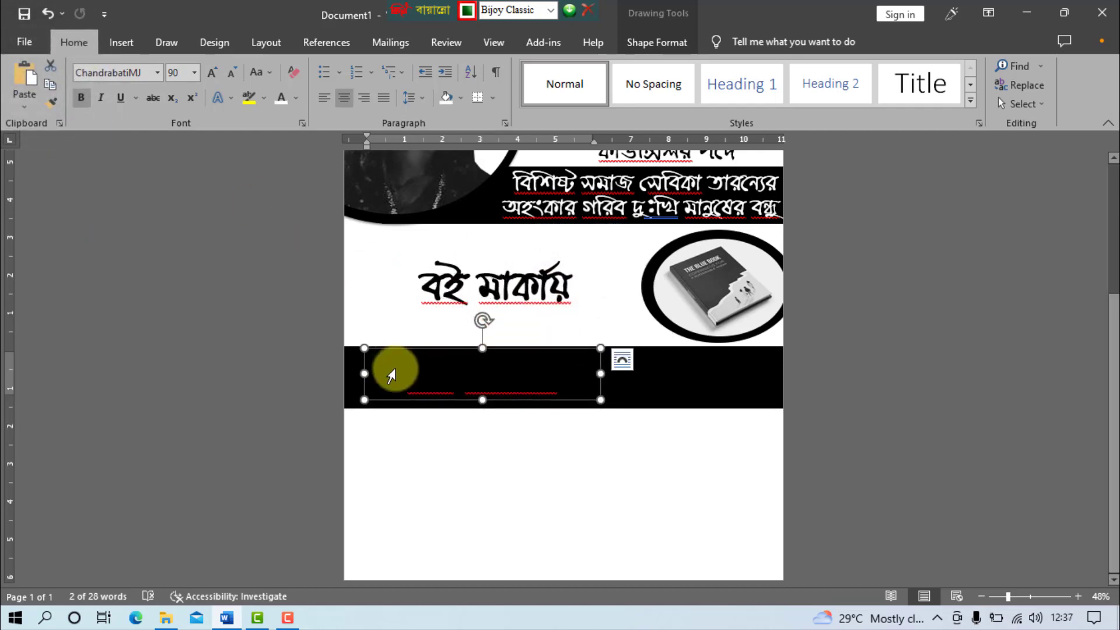
Replace the band's text with the candidate's name and কে in white, widening the box.
{"action": "left_click_drag", "start_coordinate": [395, 372], "coordinate": [567, 374]}
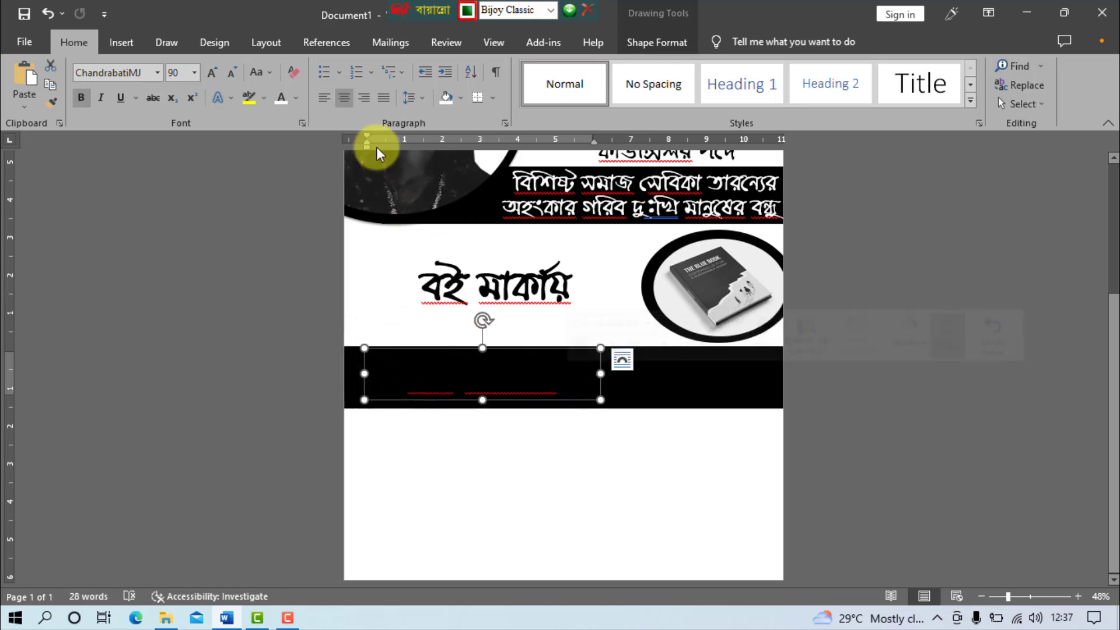
{"action": "left_click", "coordinate": [300, 100]}
{"action": "left_click", "coordinate": [281, 156]}
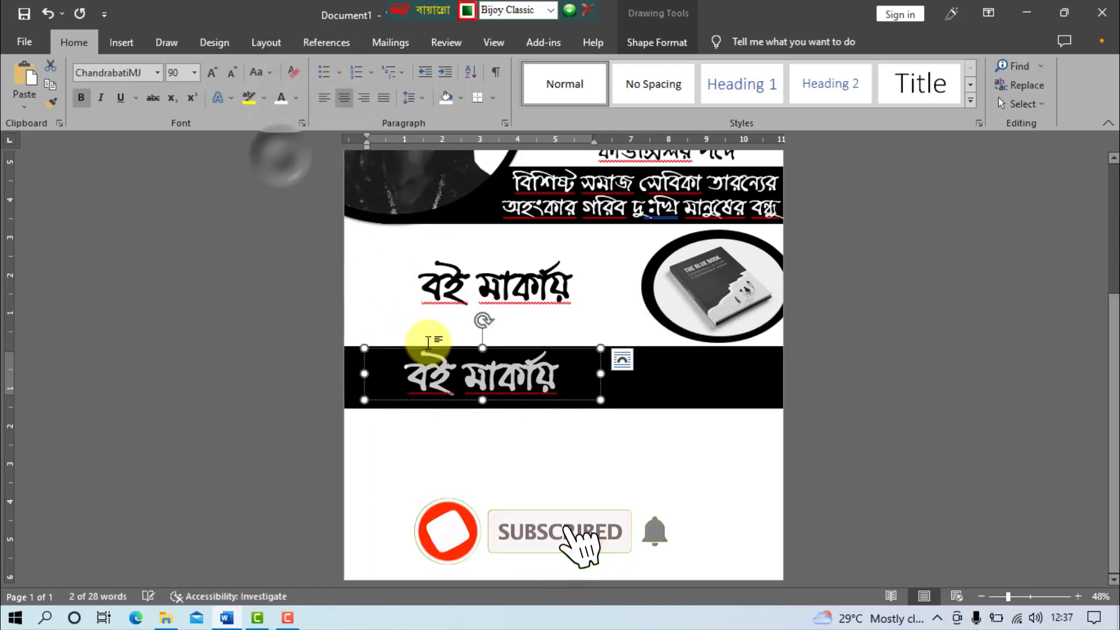
{"action": "type", "text": "পু"}
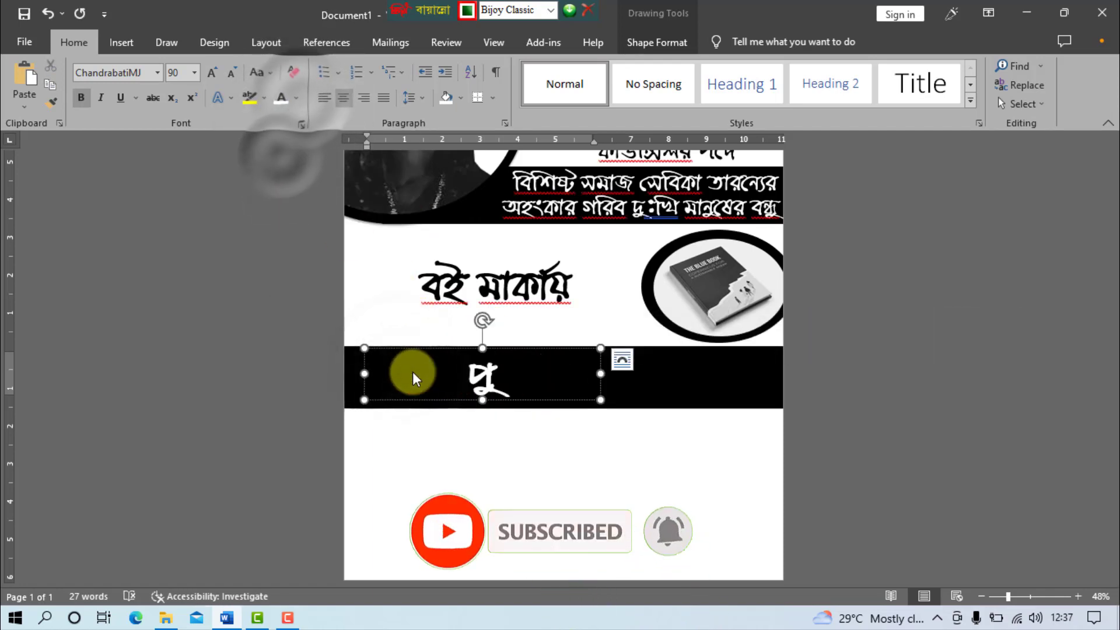
{"action": "type", "text": "নম রায় বন্যা"}
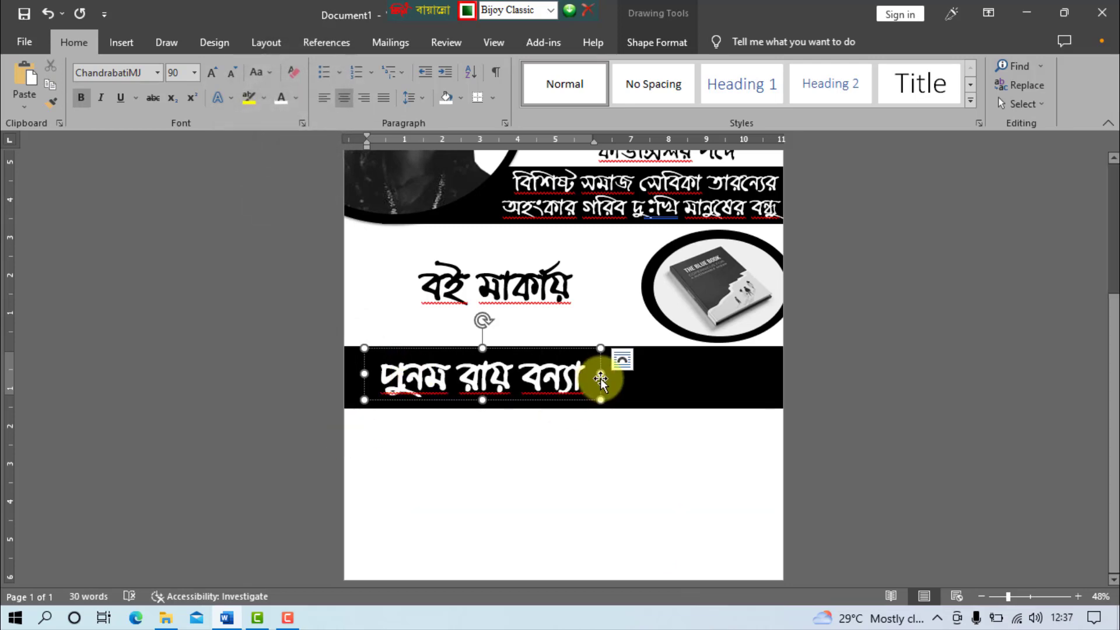
{"action": "type", "text": " কে"}
{"action": "left_click_drag", "start_coordinate": [695, 375], "coordinate": [723, 375]}
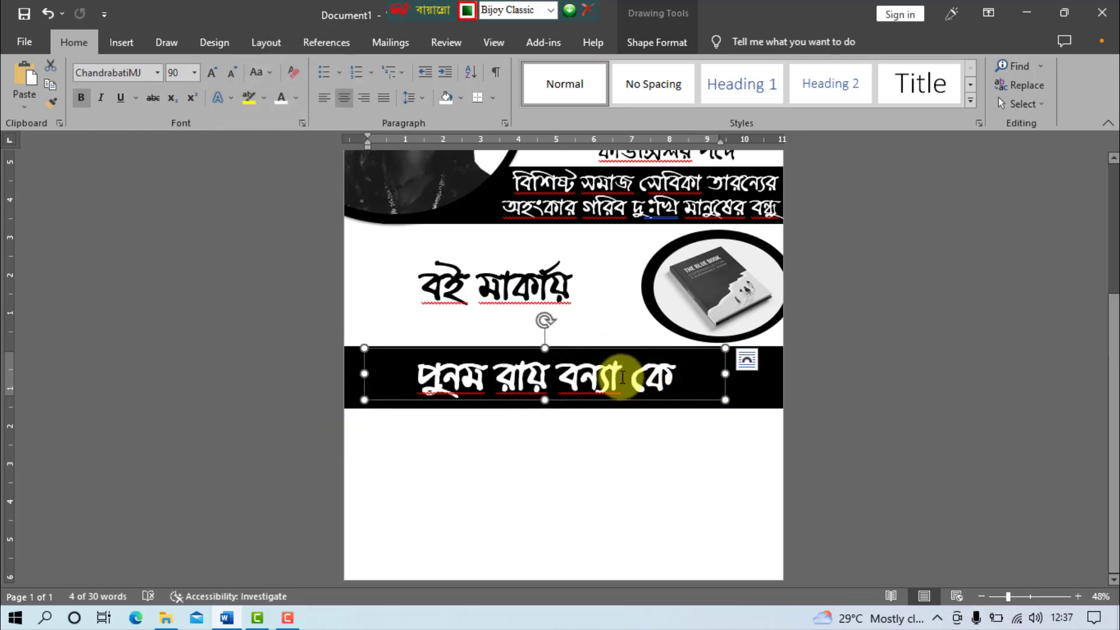
Insert a dash before কে and nudge the name box slightly right and down.
{"action": "left_click", "coordinate": [633, 374]}
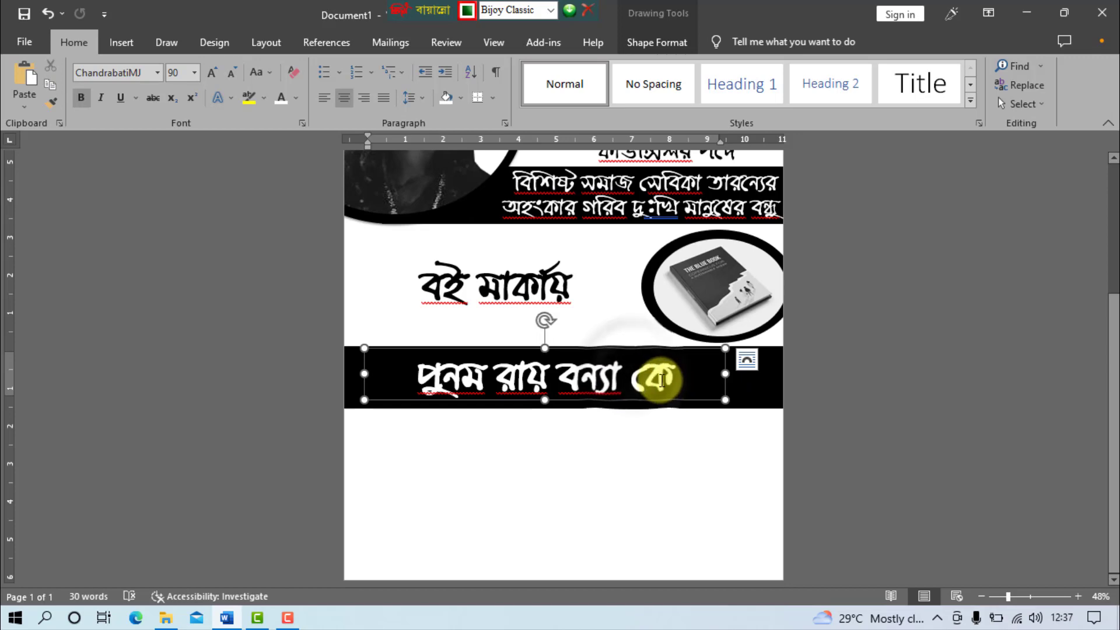
{"action": "type", "text": "-"}
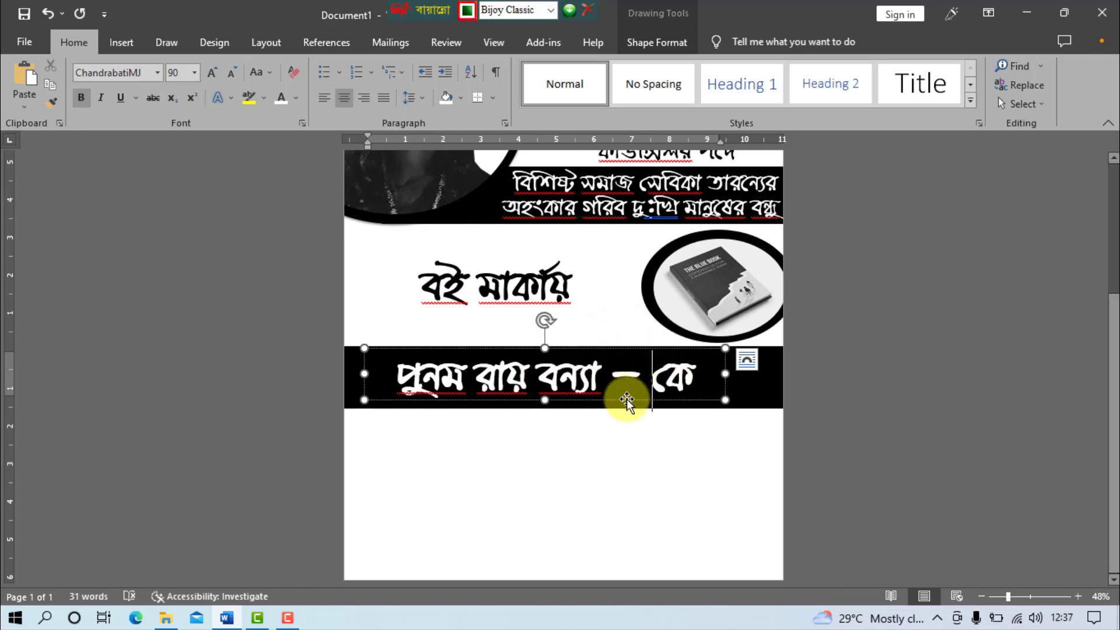
{"action": "left_click_drag", "start_coordinate": [627, 399], "coordinate": [632, 400]}
{"action": "left_click", "coordinate": [724, 457]}
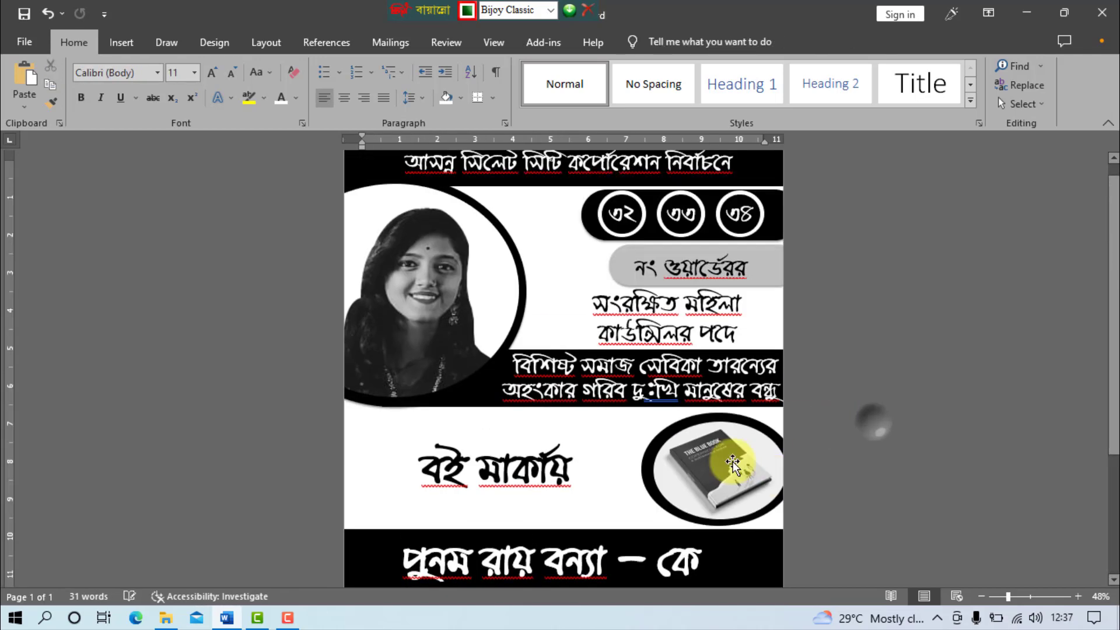
{"action": "scroll", "coordinate": [725, 445], "scroll_direction": "down", "scroll_amount": 3}
{"action": "left_click", "coordinate": [624, 180]}
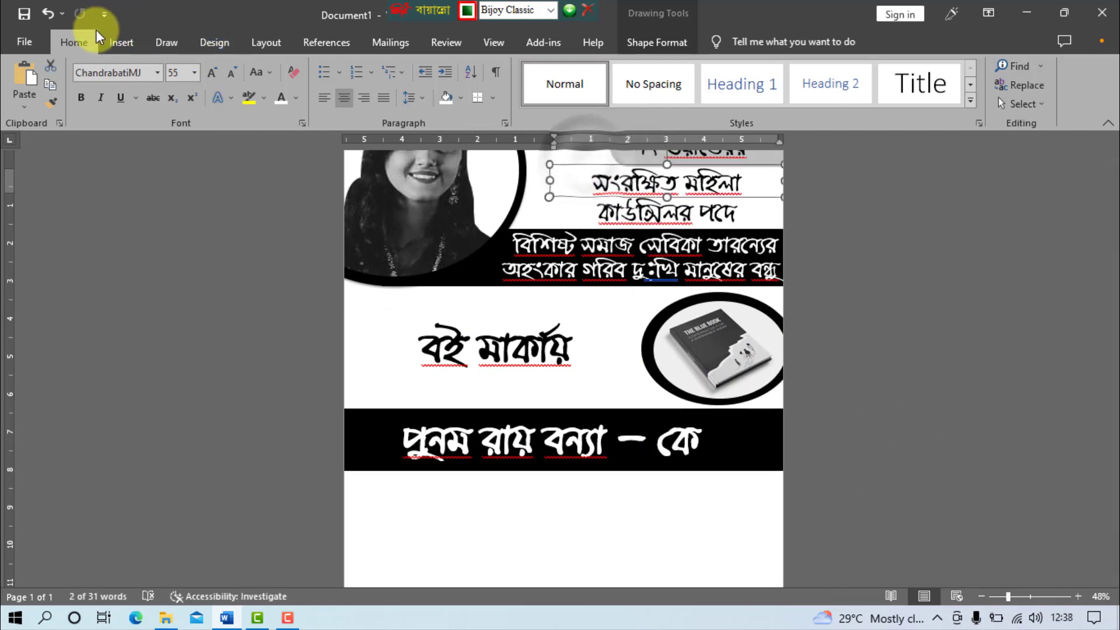
Paste a copy of the সংরক্ষিত মহিলা box below the name bar and stretch it page-wide.
{"action": "left_click", "coordinate": [29, 79]}
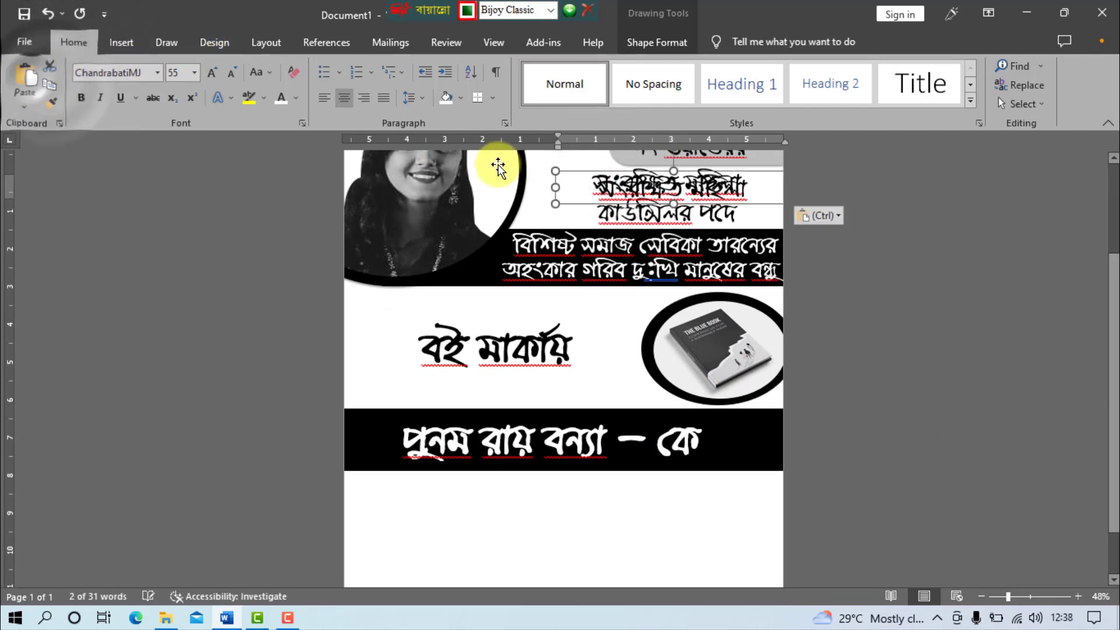
{"action": "left_click_drag", "start_coordinate": [562, 198], "coordinate": [445, 527]}
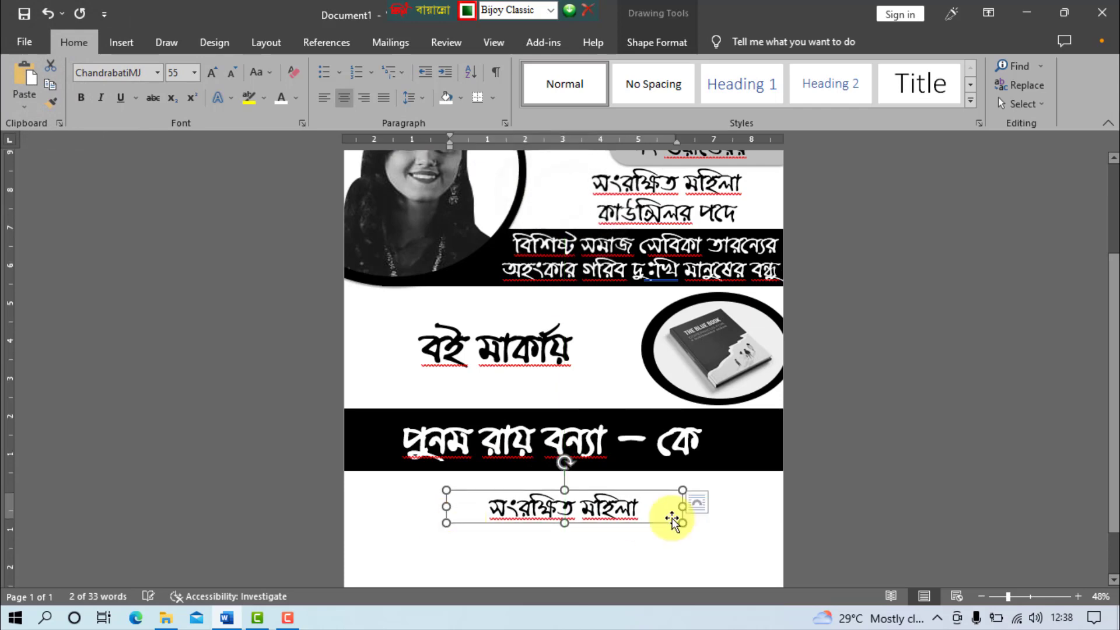
{"action": "scroll", "coordinate": [832, 495], "scroll_direction": "down", "scroll_amount": 2}
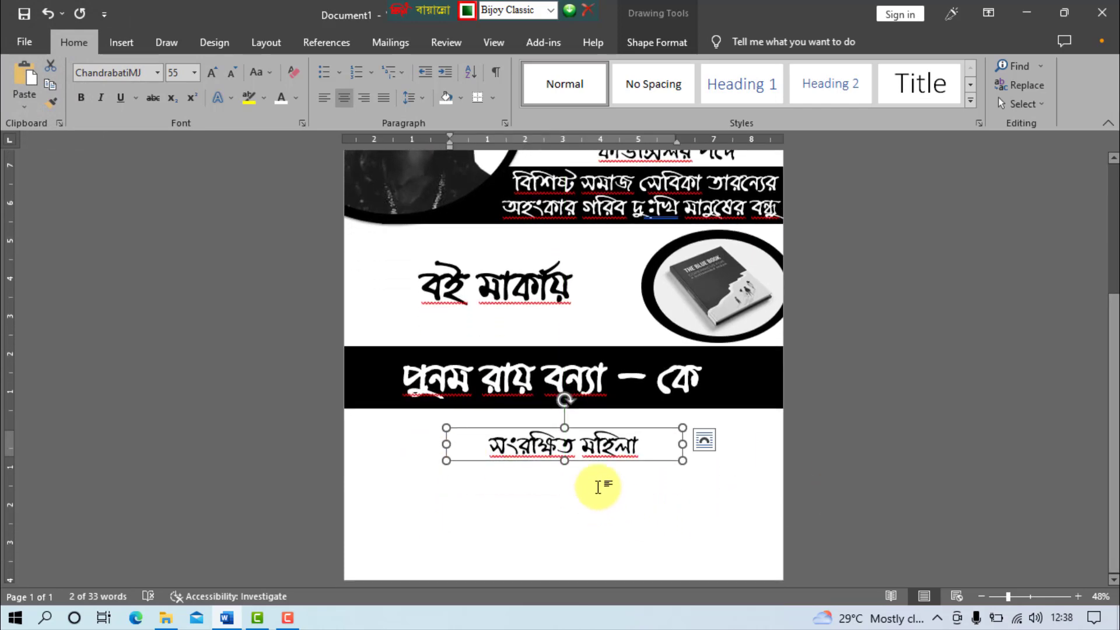
{"action": "left_click_drag", "start_coordinate": [683, 446], "coordinate": [766, 445]}
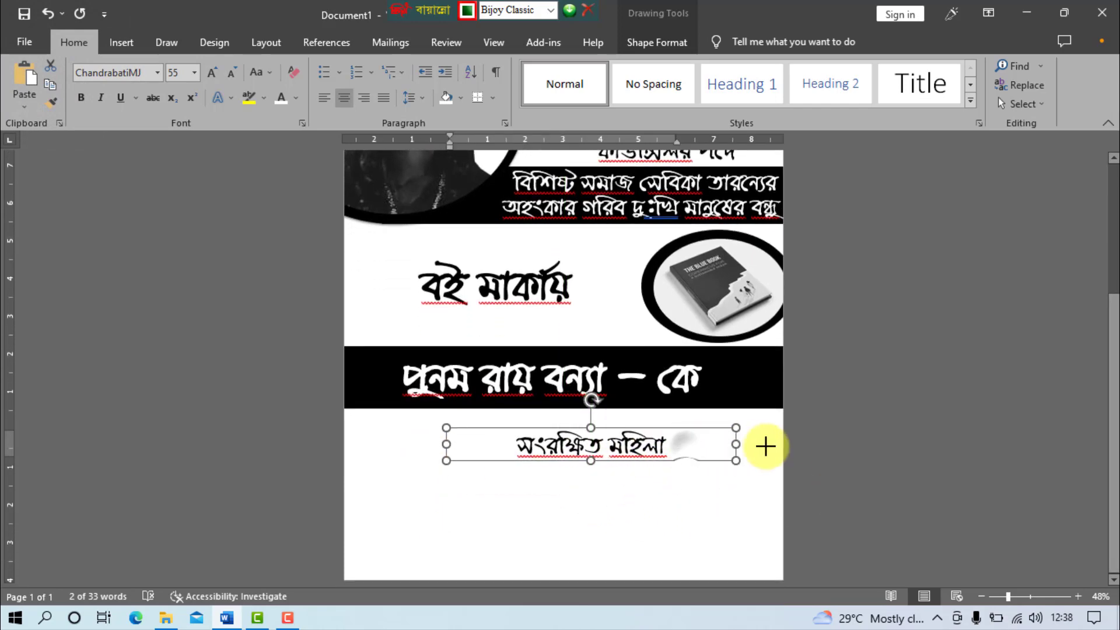
{"action": "left_click_drag", "start_coordinate": [446, 447], "coordinate": [348, 447]}
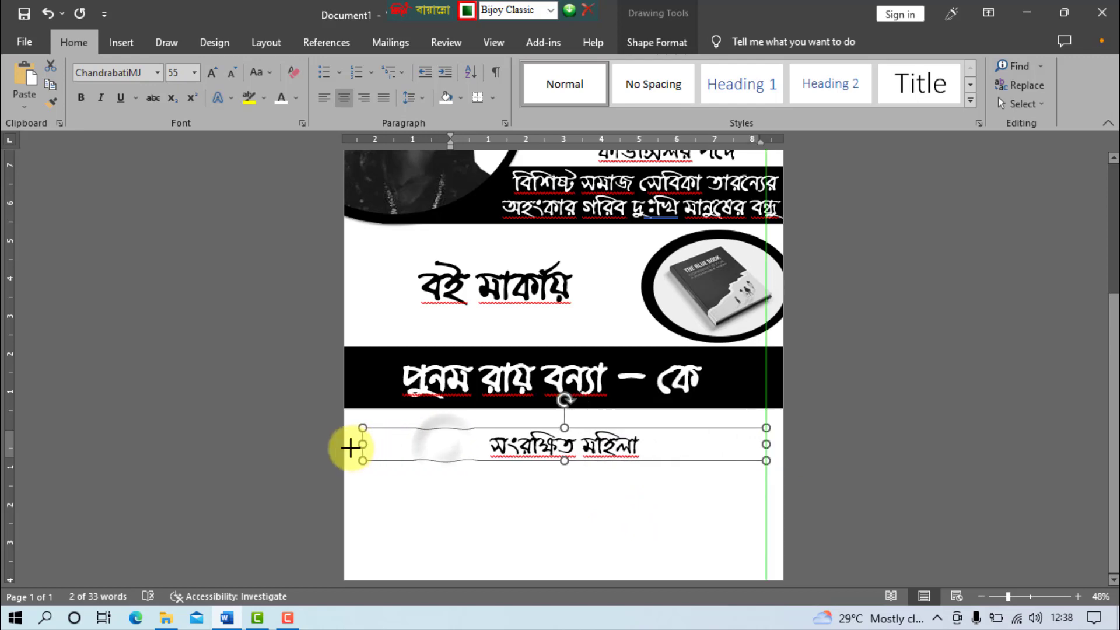
Replace its text with the vote appeal 'আপনার মূল্যবান ভোট দিয়ে এলাকার উন্নয়ন' at font size 40.
{"action": "left_click_drag", "start_coordinate": [491, 445], "coordinate": [677, 454]}
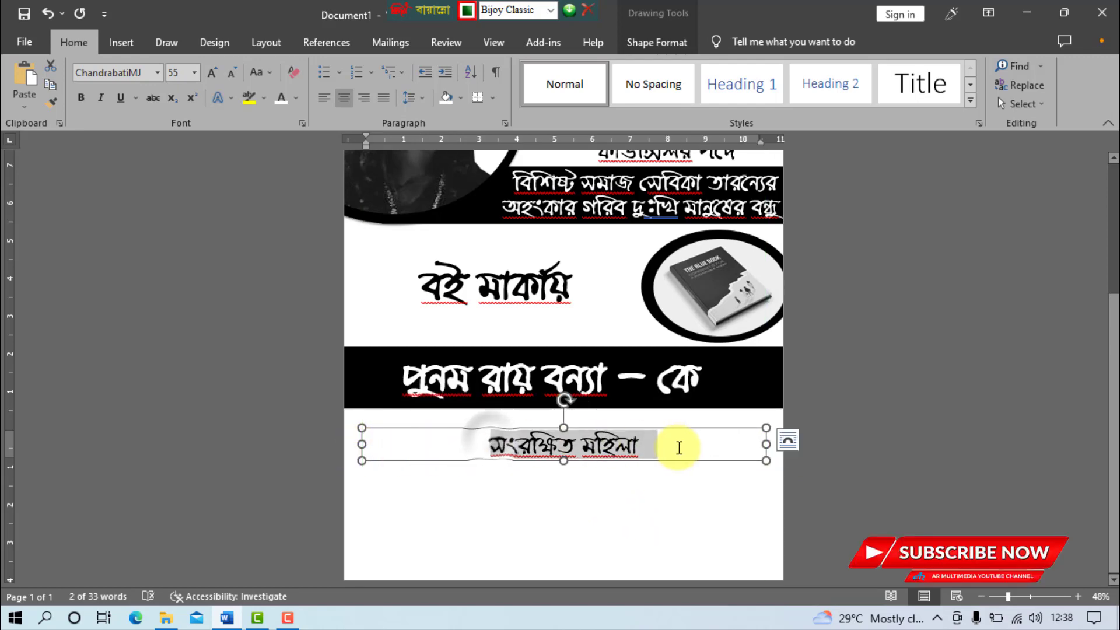
{"action": "type", "text": "আপনার ম"}
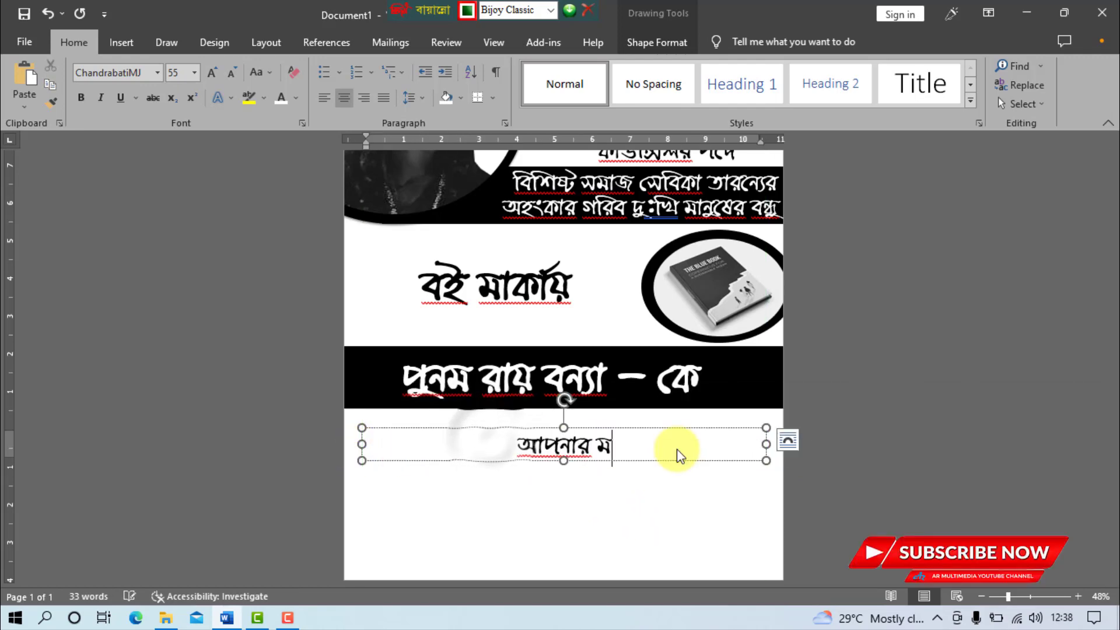
{"action": "type", "text": "ূল্যবান েভোট দিয়ে এলা"}
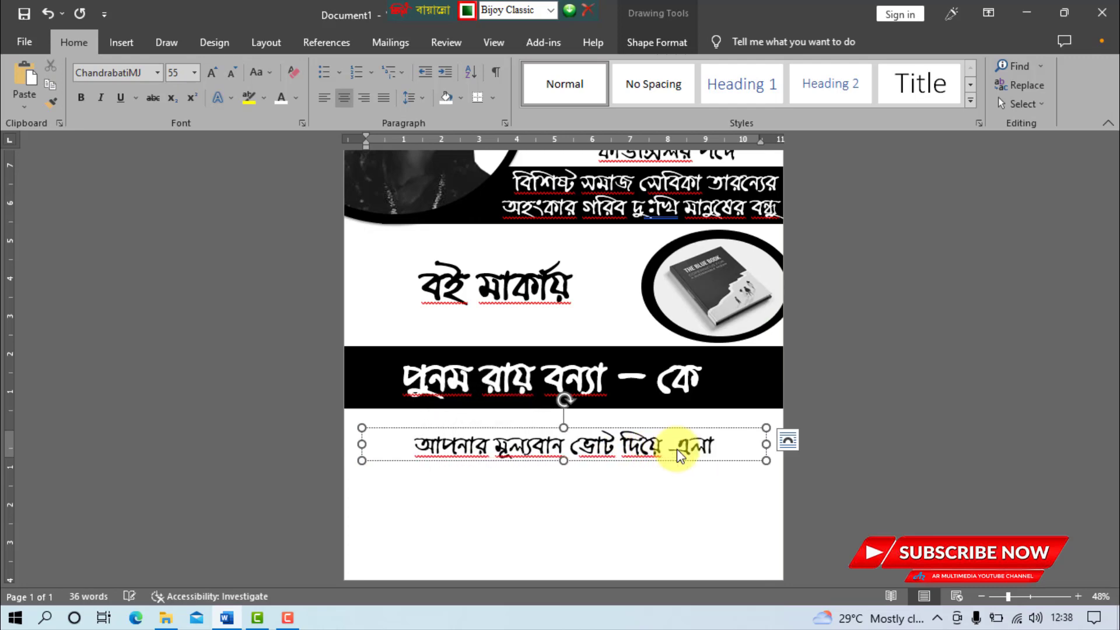
{"action": "type", "text": "কার উন্নয়ন"}
{"action": "key", "text": "ctrl+a"}
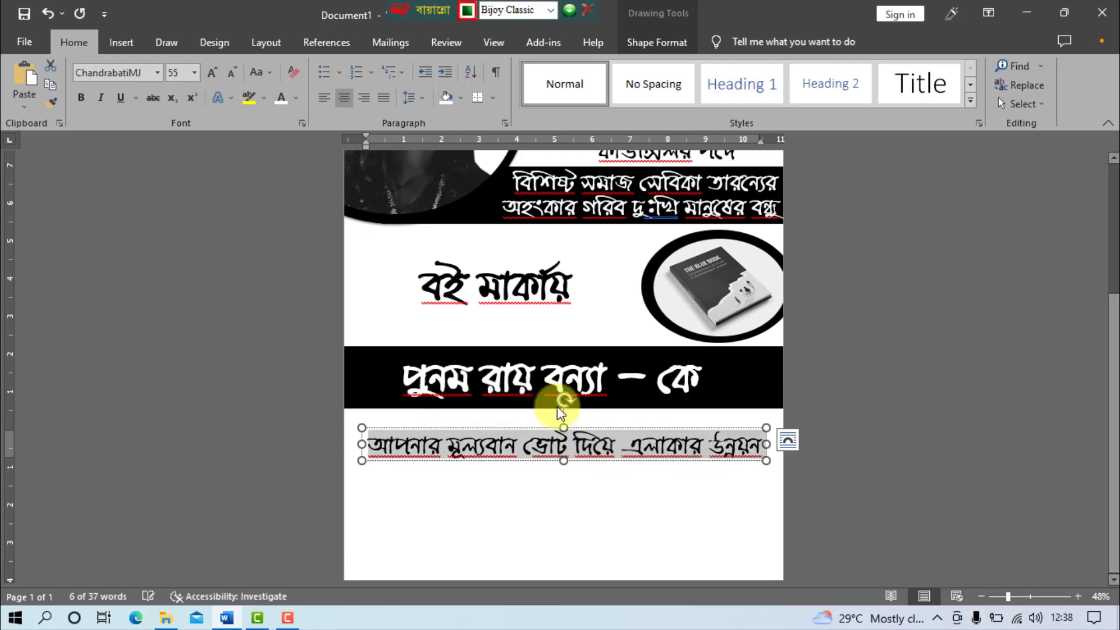
{"action": "type", "text": "48"}
{"action": "key", "text": "Return"}
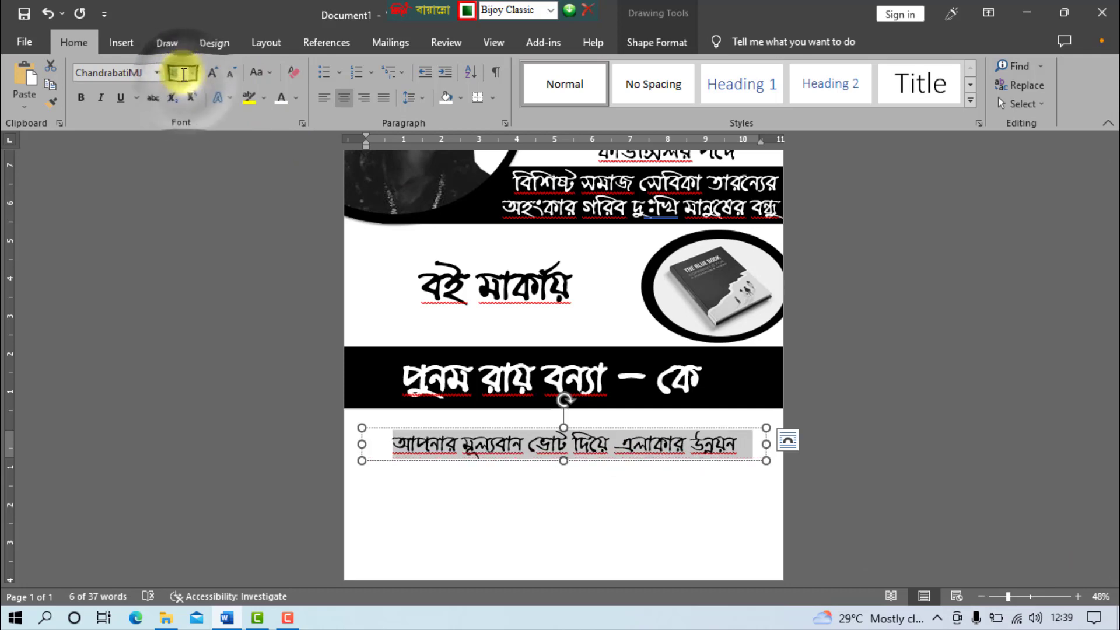
{"action": "type", "text": "40"}
{"action": "key", "text": "Return"}
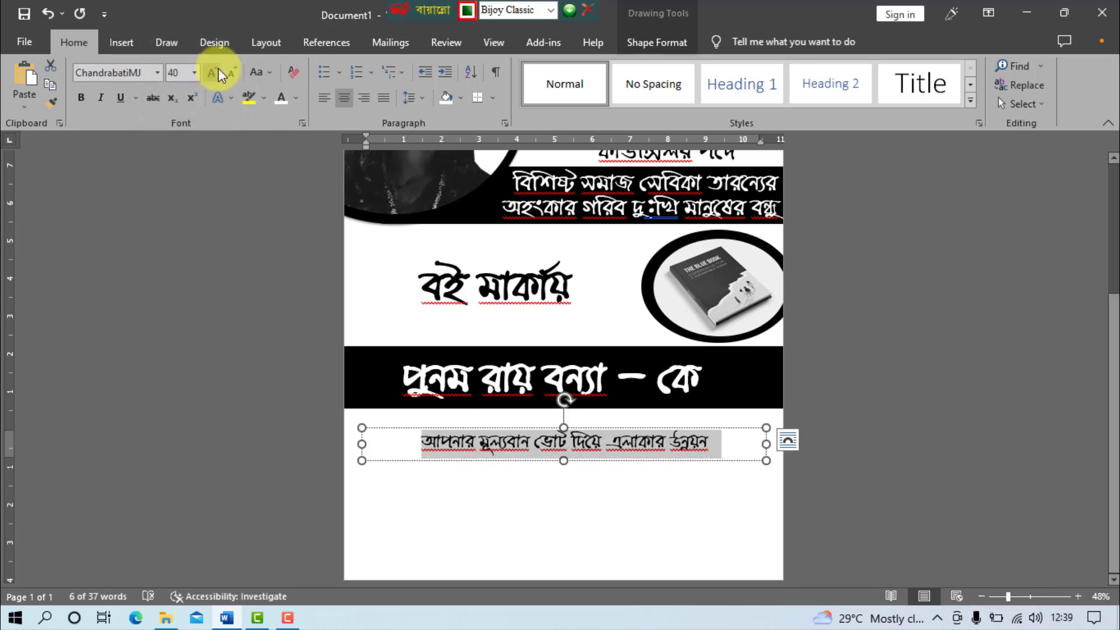
Append করার সুযোগ to the appeal line and widen the box so it fits.
{"action": "left_click", "coordinate": [746, 441]}
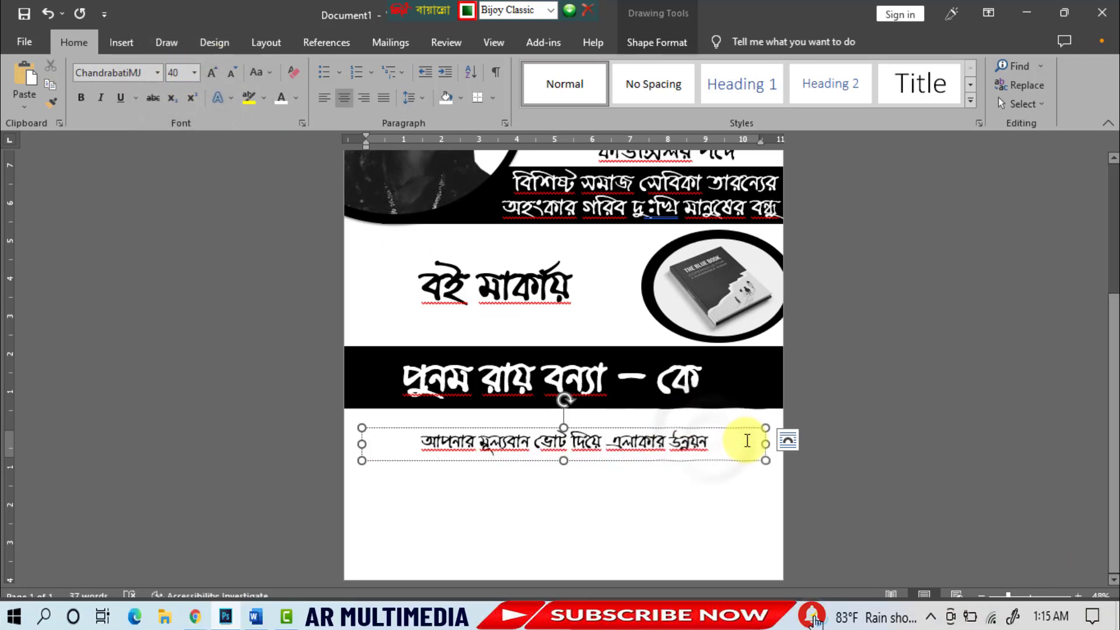
{"action": "type", "text": "করার সুযোগ দিন"}
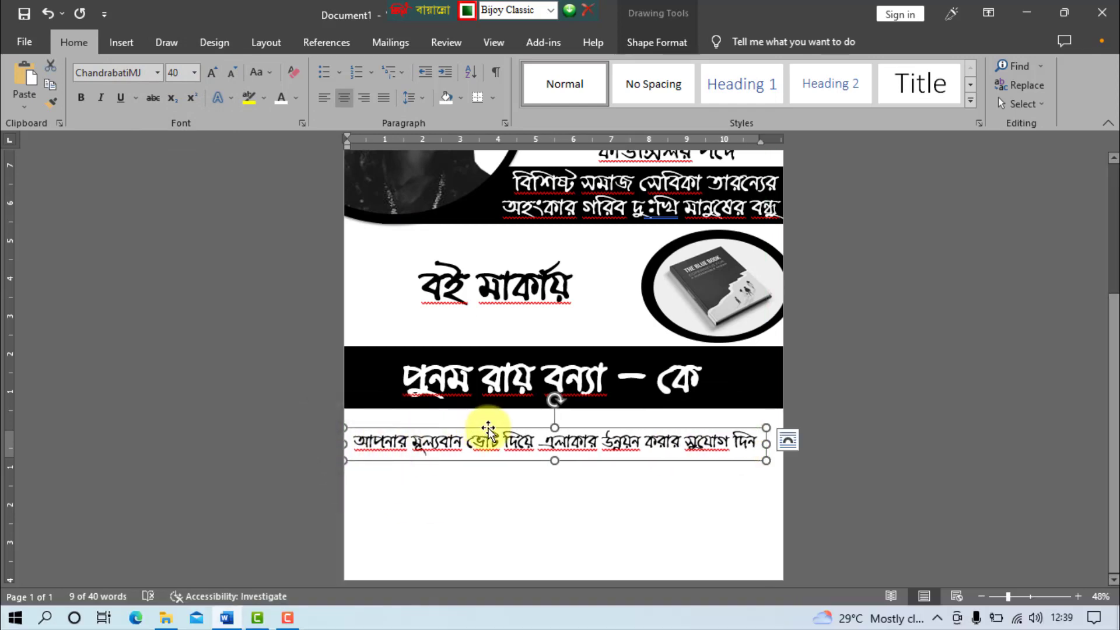
{"action": "mouse_move", "coordinate": [488, 425]}
{"action": "left_mouse_down"}
{"action": "mouse_move", "coordinate": [510, 416]}
{"action": "mouse_move", "coordinate": [503, 424]}
{"action": "left_mouse_up"}
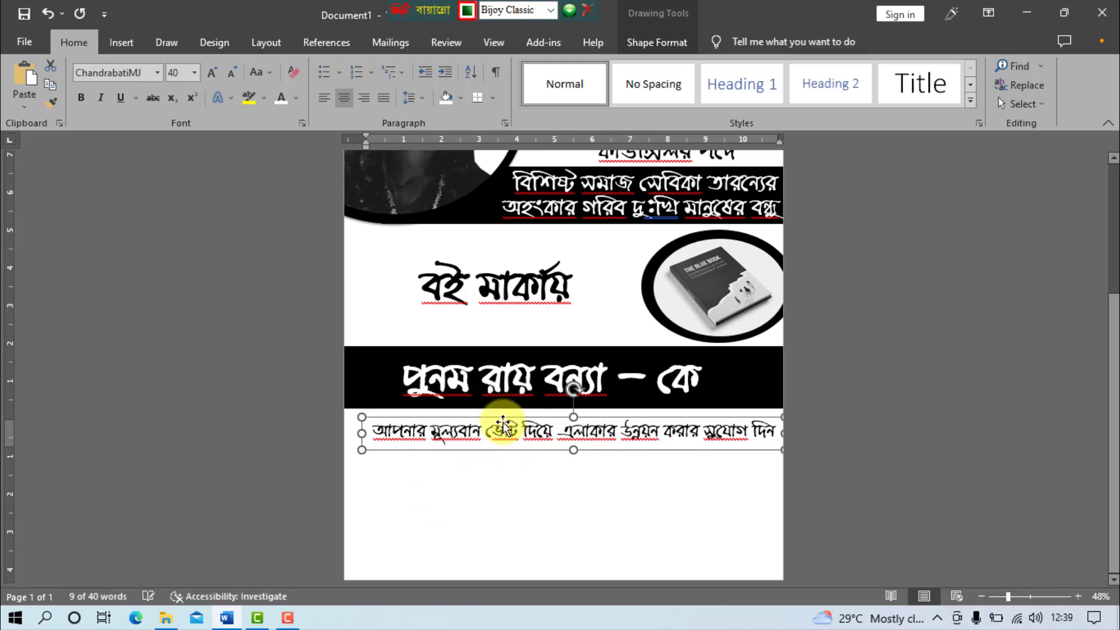
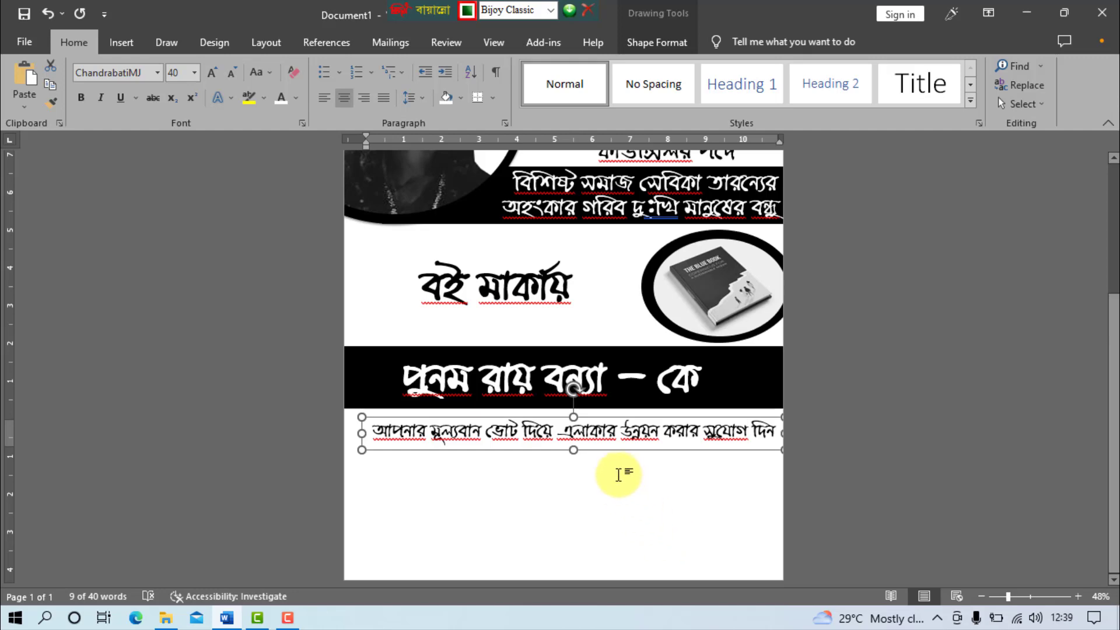
Duplicate the black name band and position the copy just below the slogan line.
{"action": "left_click", "coordinate": [750, 359]}
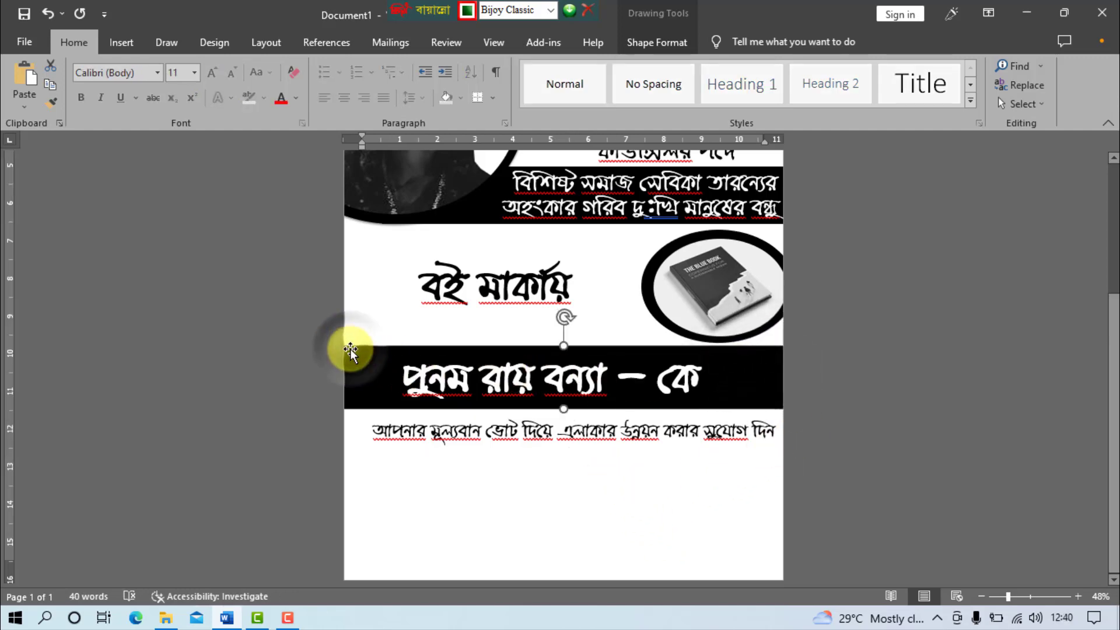
{"action": "left_click", "coordinate": [36, 82]}
{"action": "left_click_drag", "start_coordinate": [468, 375], "coordinate": [468, 486]}
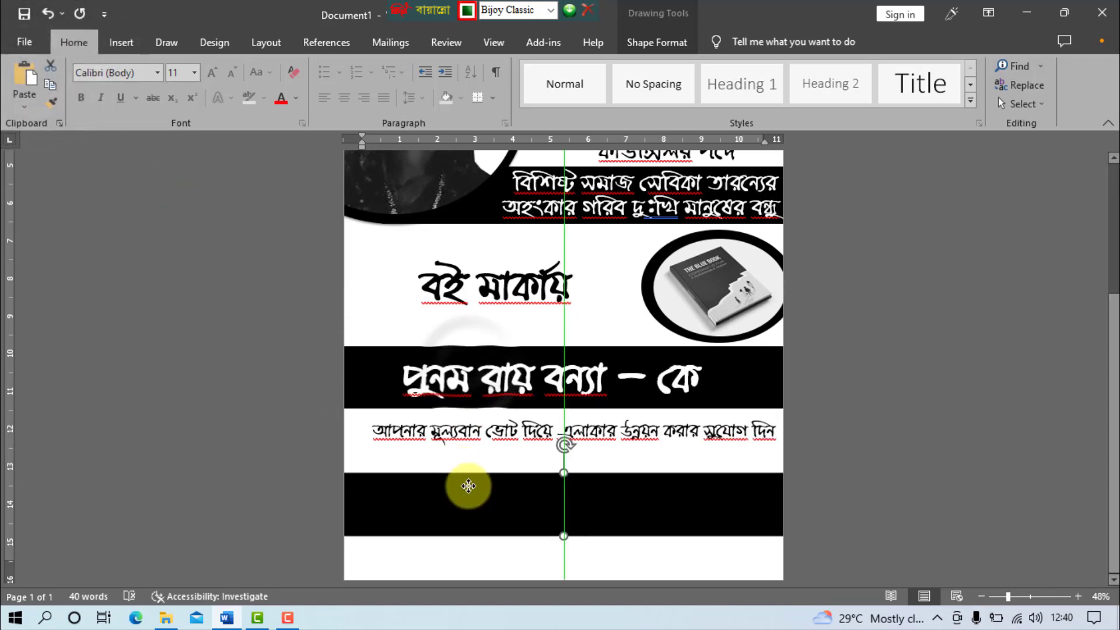
{"action": "left_click", "coordinate": [637, 445]}
{"action": "left_click_drag", "start_coordinate": [638, 445], "coordinate": [644, 502]}
{"action": "scroll", "coordinate": [664, 470], "scroll_direction": "up", "scroll_amount": 5}
{"action": "scroll", "coordinate": [664, 470], "scroll_direction": "down", "scroll_amount": 3}
{"action": "left_click", "coordinate": [757, 470]}
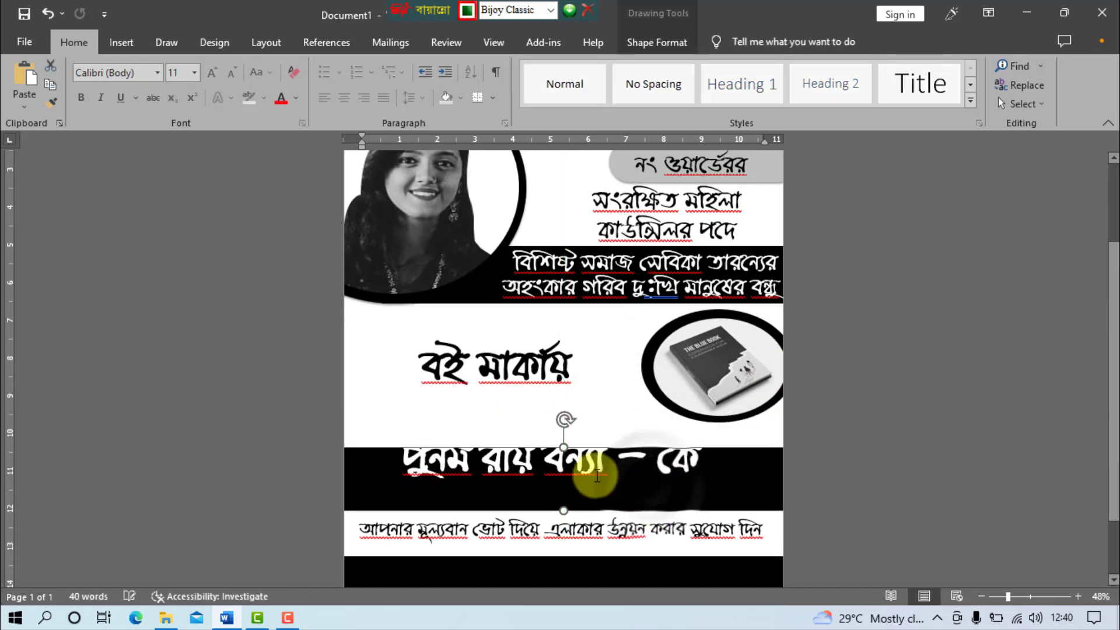
{"action": "left_click_drag", "start_coordinate": [596, 476], "coordinate": [601, 495]}
Enlarge the book symbol picture slightly.
{"action": "left_click", "coordinate": [642, 440]}
{"action": "mouse_move", "coordinate": [642, 440]}
{"action": "left_mouse_down"}
{"action": "mouse_move", "coordinate": [619, 447]}
{"action": "mouse_move", "coordinate": [637, 438]}
{"action": "left_mouse_up"}
{"action": "left_click", "coordinate": [867, 410]}
{"action": "scroll", "coordinate": [867, 410], "scroll_direction": "up", "scroll_amount": 3}
{"action": "scroll", "coordinate": [859, 427], "scroll_direction": "down", "scroll_amount": 1}
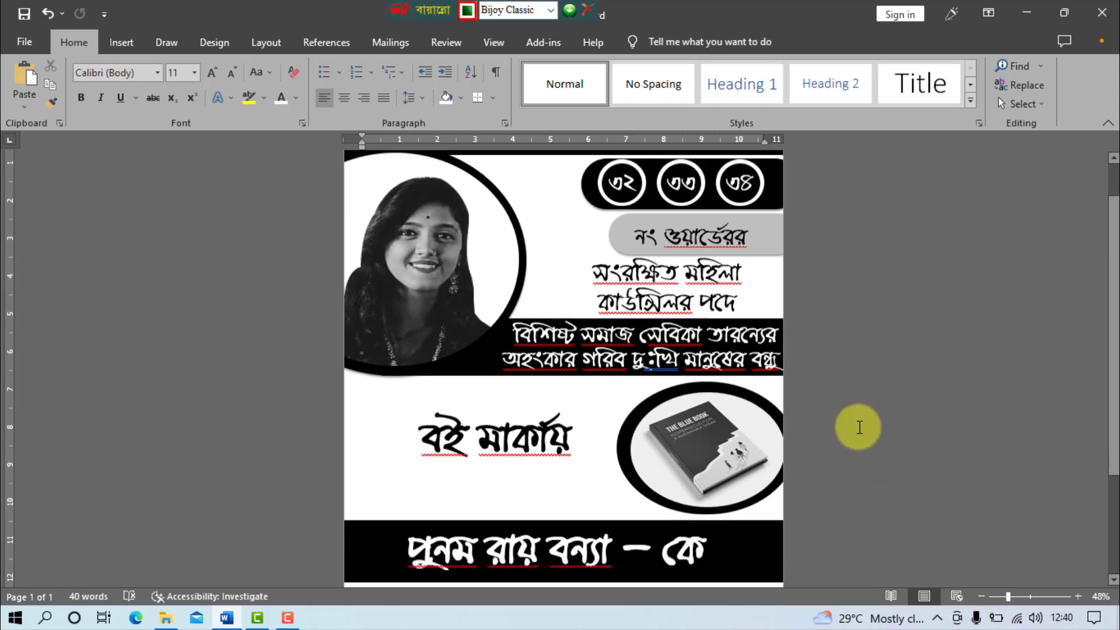
{"action": "scroll", "coordinate": [859, 426], "scroll_direction": "down", "scroll_amount": 2}
{"action": "scroll", "coordinate": [862, 424], "scroll_direction": "down", "scroll_amount": 2}
Paste a copy of the white text box onto the bottom band, type the pledge slogan, and widen the box.
{"action": "left_click", "coordinate": [592, 454]}
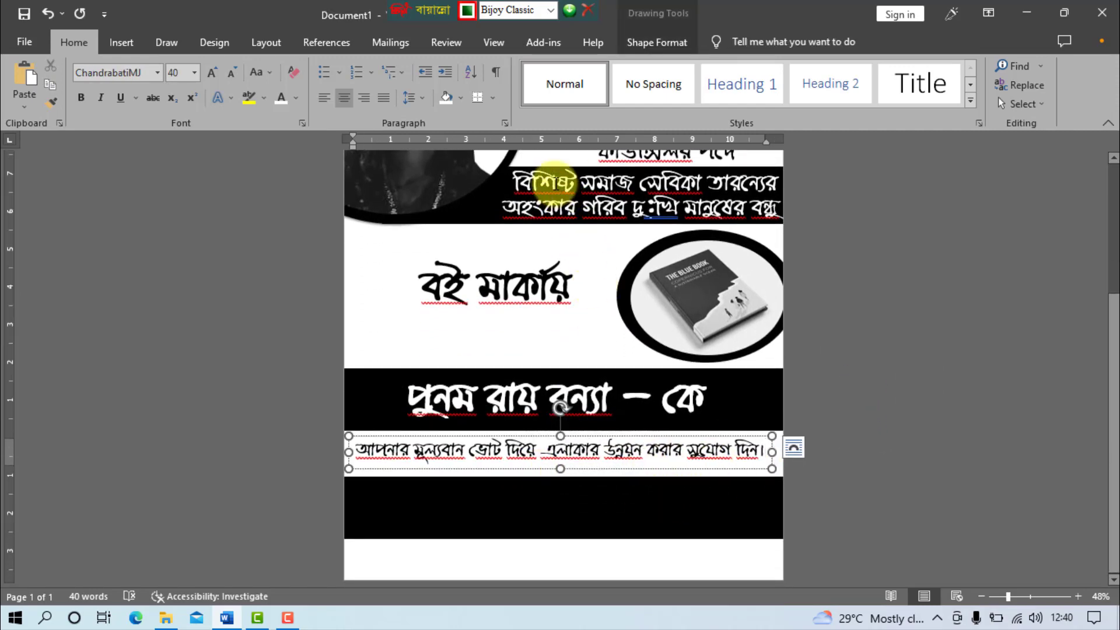
{"action": "left_click", "coordinate": [545, 181]}
{"action": "left_click", "coordinate": [492, 201]}
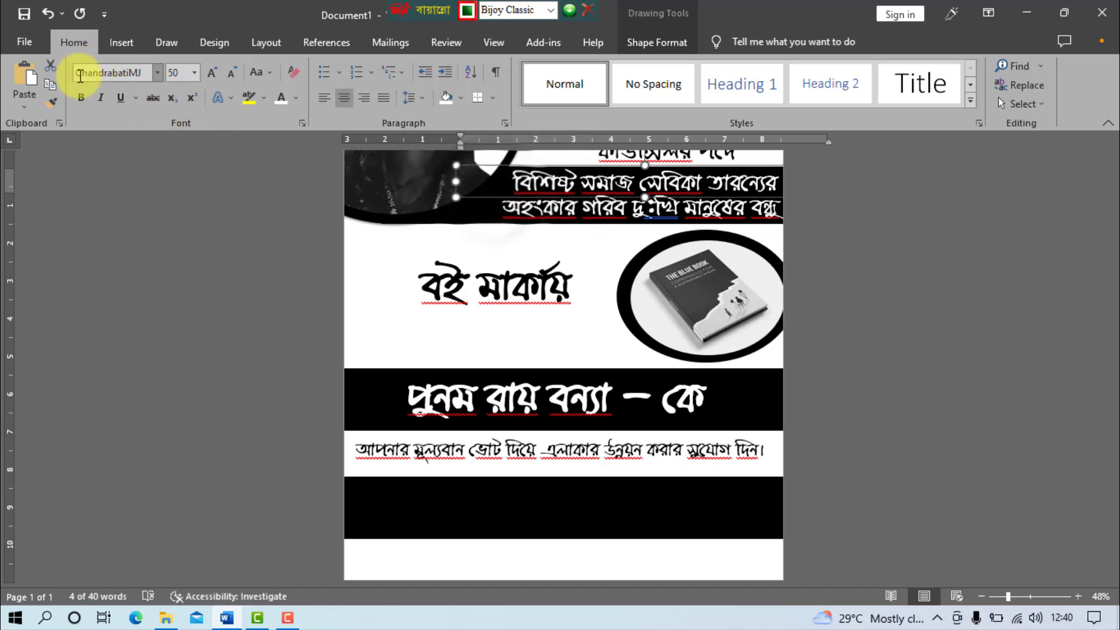
{"action": "left_click", "coordinate": [42, 95]}
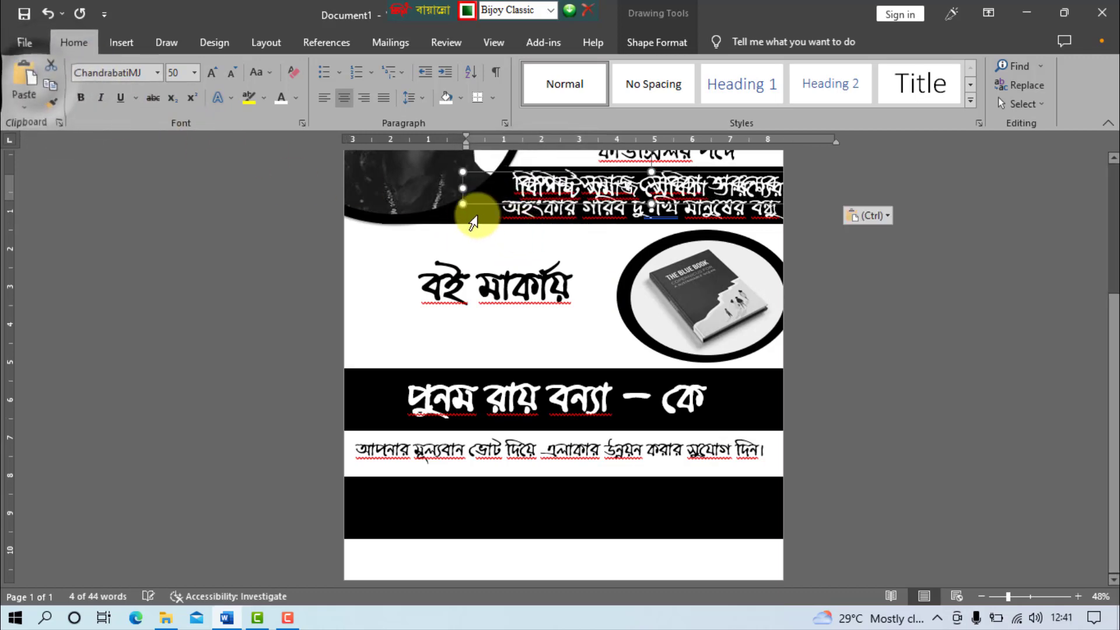
{"action": "mouse_move", "coordinate": [467, 220]}
{"action": "left_mouse_down"}
{"action": "mouse_move", "coordinate": [463, 464]}
{"action": "mouse_move", "coordinate": [436, 500]}
{"action": "mouse_move", "coordinate": [691, 505]}
{"action": "left_mouse_up"}
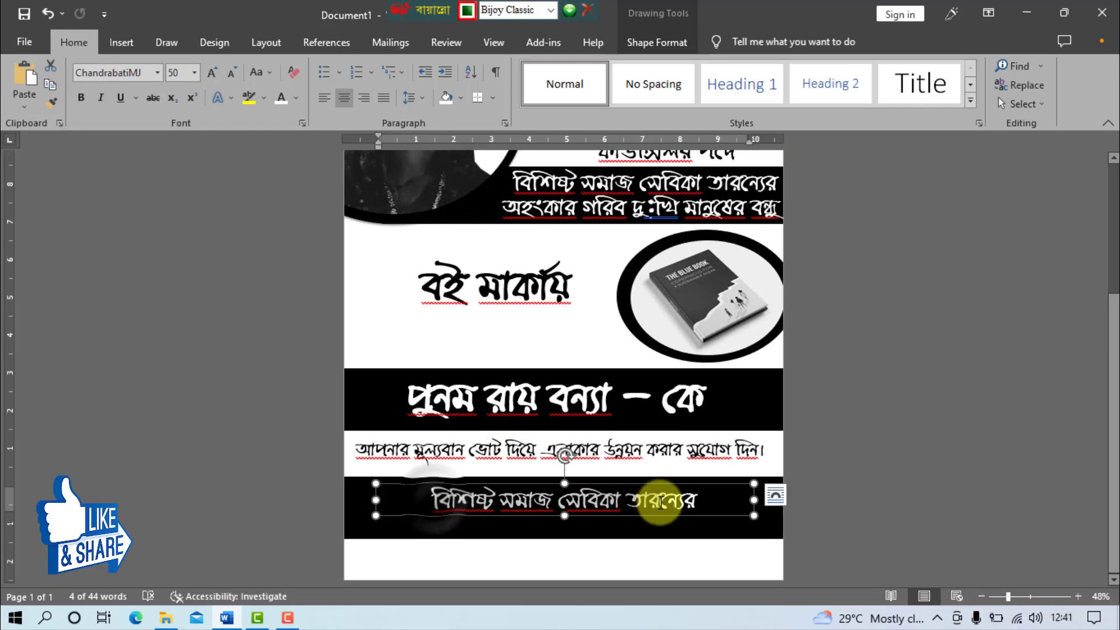
{"action": "type", "text": "প্রতিশ্রুতি নয়, বাস্"}
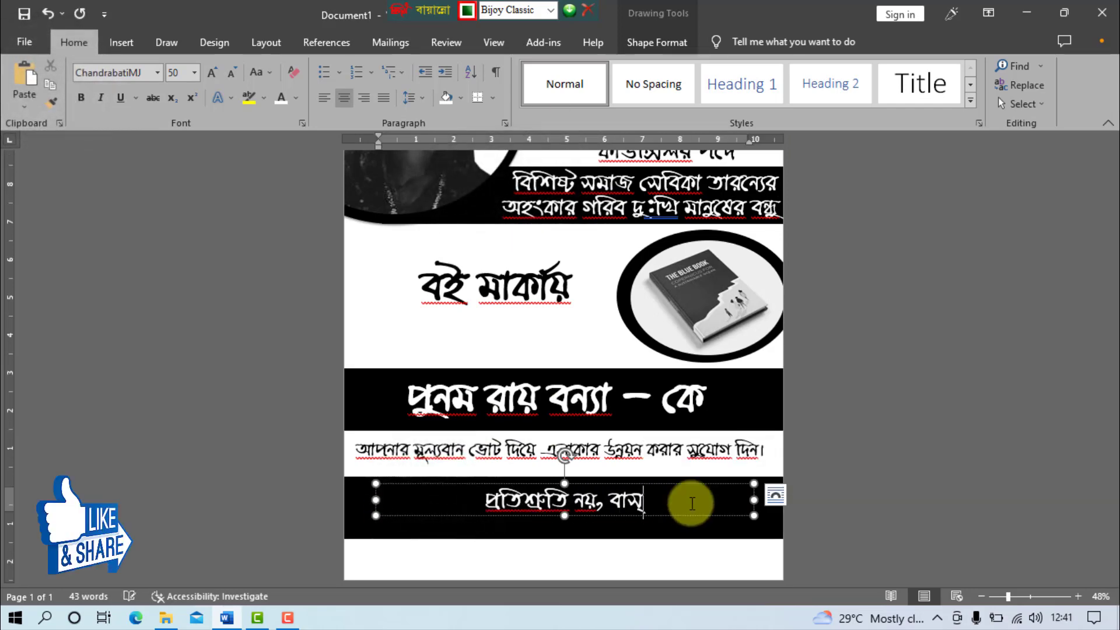
{"action": "type", "text": "তবায়ন করার লক্ষে অঙ্গীকার"}
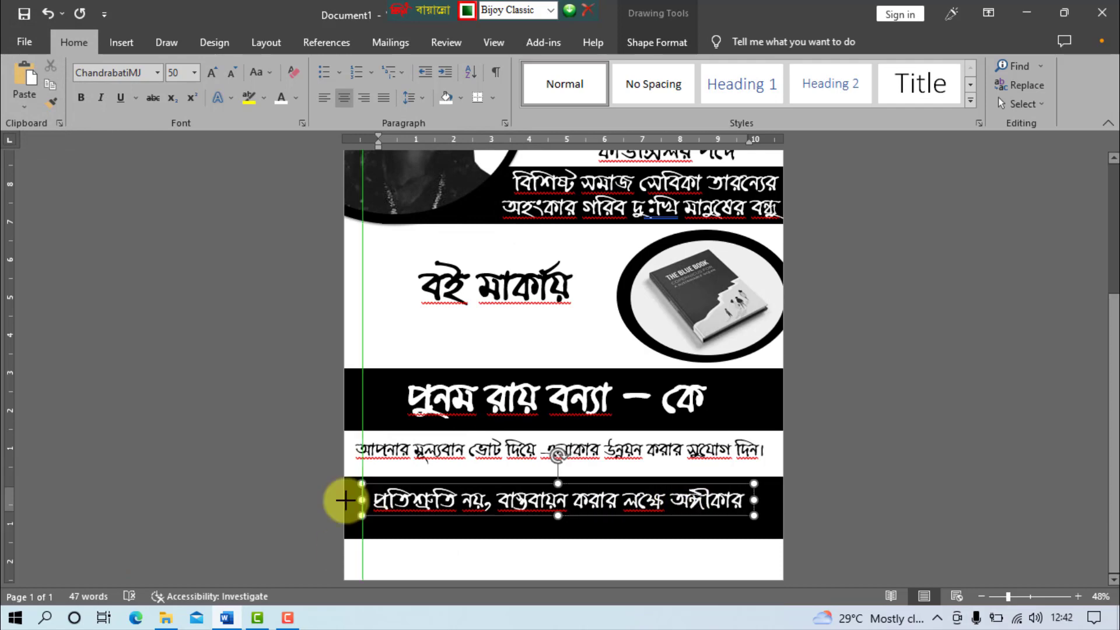
{"action": "left_click_drag", "start_coordinate": [344, 500], "coordinate": [782, 500]}
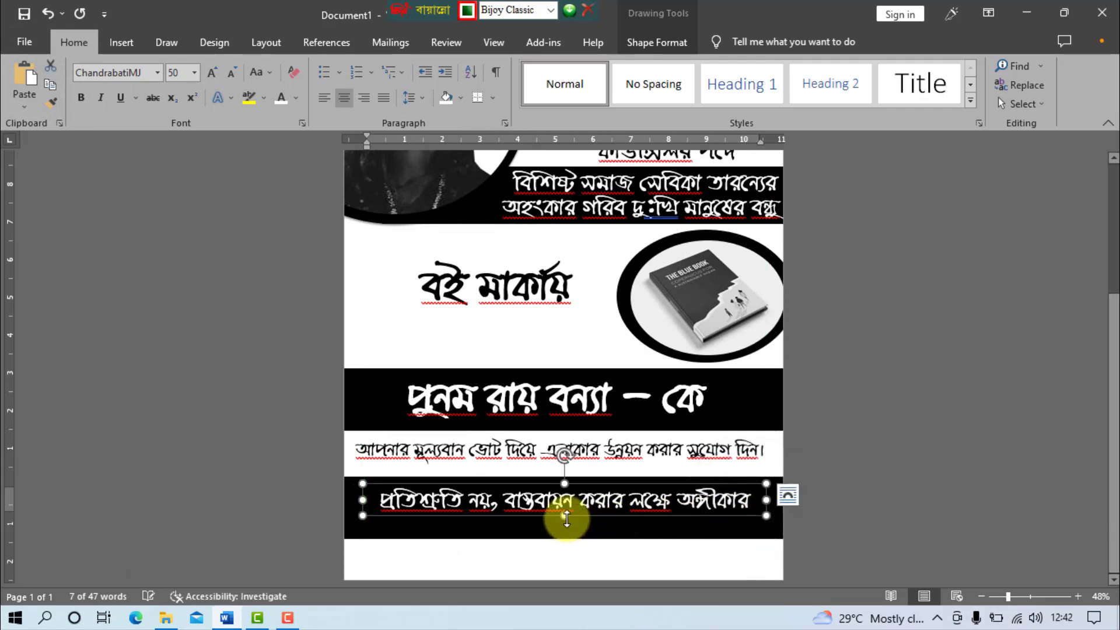
{"action": "left_click_drag", "start_coordinate": [566, 518], "coordinate": [568, 528]}
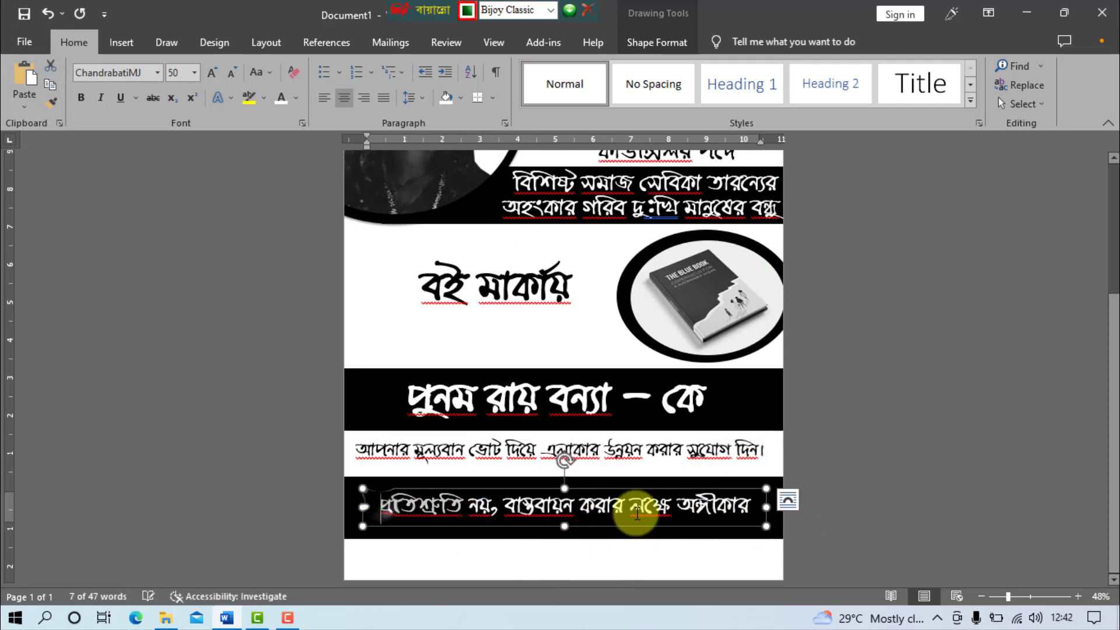
Set the pledge slogan to size 48 and centre its box in the black band.
{"action": "left_click_drag", "start_coordinate": [637, 513], "coordinate": [863, 520]}
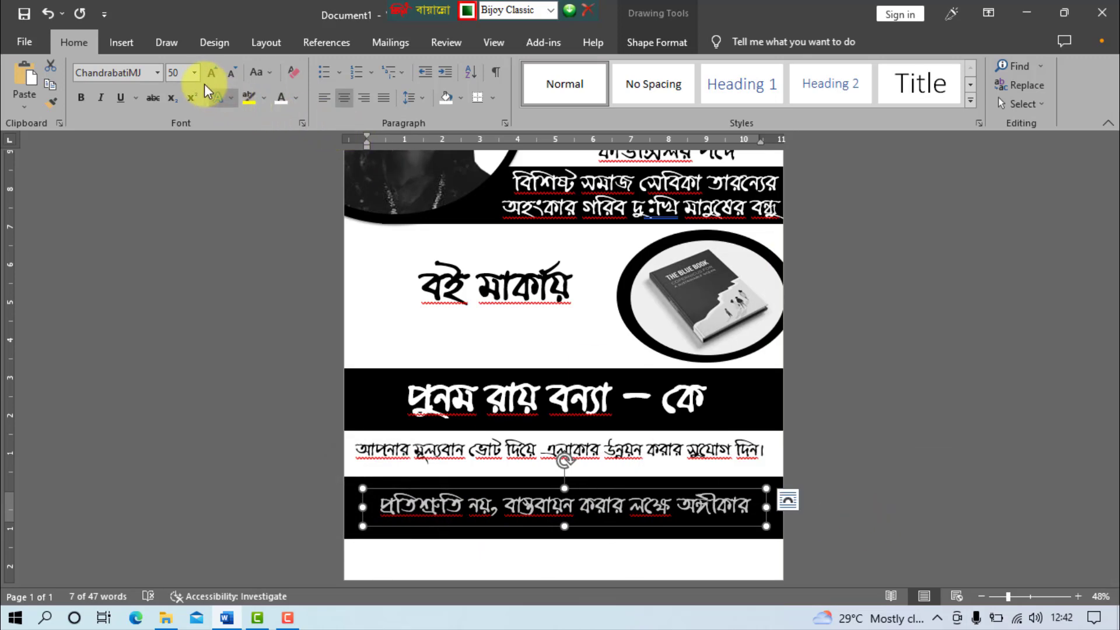
{"action": "left_click", "coordinate": [194, 72]}
{"action": "left_click", "coordinate": [178, 316]}
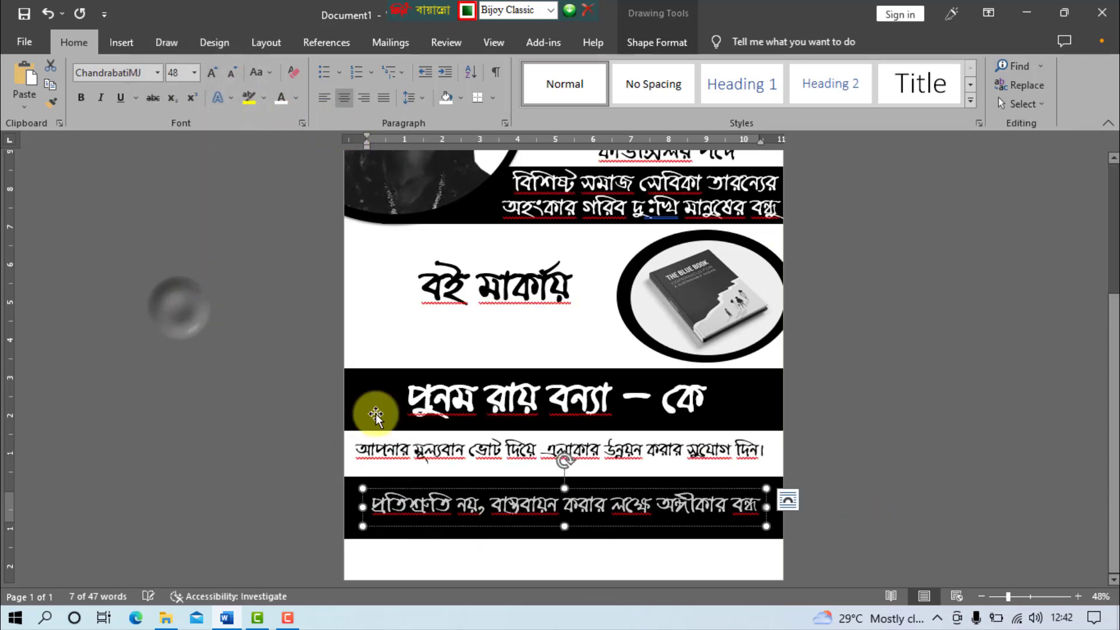
{"action": "left_click_drag", "start_coordinate": [638, 529], "coordinate": [635, 534]}
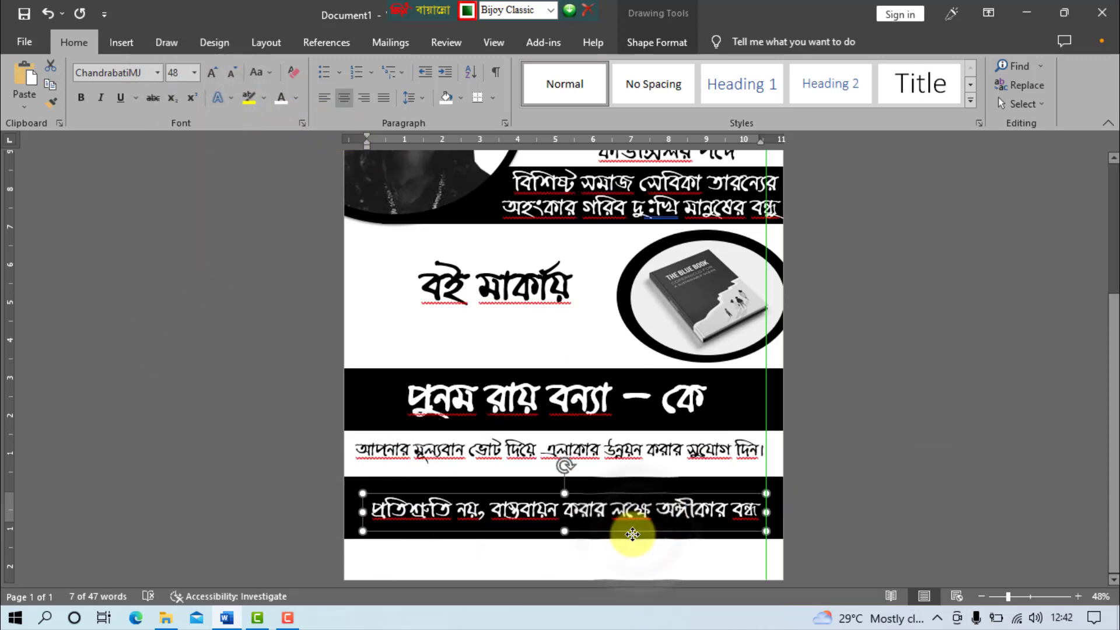
{"action": "left_click", "coordinate": [874, 515]}
{"action": "scroll", "coordinate": [929, 515], "scroll_direction": "up", "scroll_amount": 5}
{"action": "scroll", "coordinate": [915, 513], "scroll_direction": "down", "scroll_amount": 2}
{"action": "scroll", "coordinate": [906, 509], "scroll_direction": "down", "scroll_amount": 2}
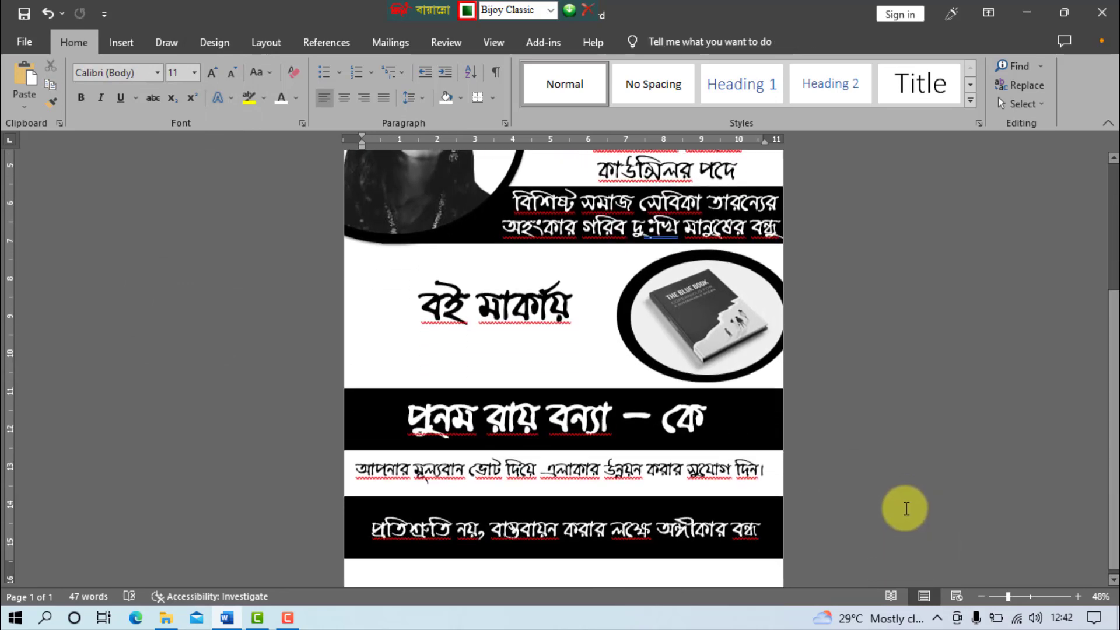
Fill the bottom slogan band light grey.
{"action": "left_click", "coordinate": [350, 469]}
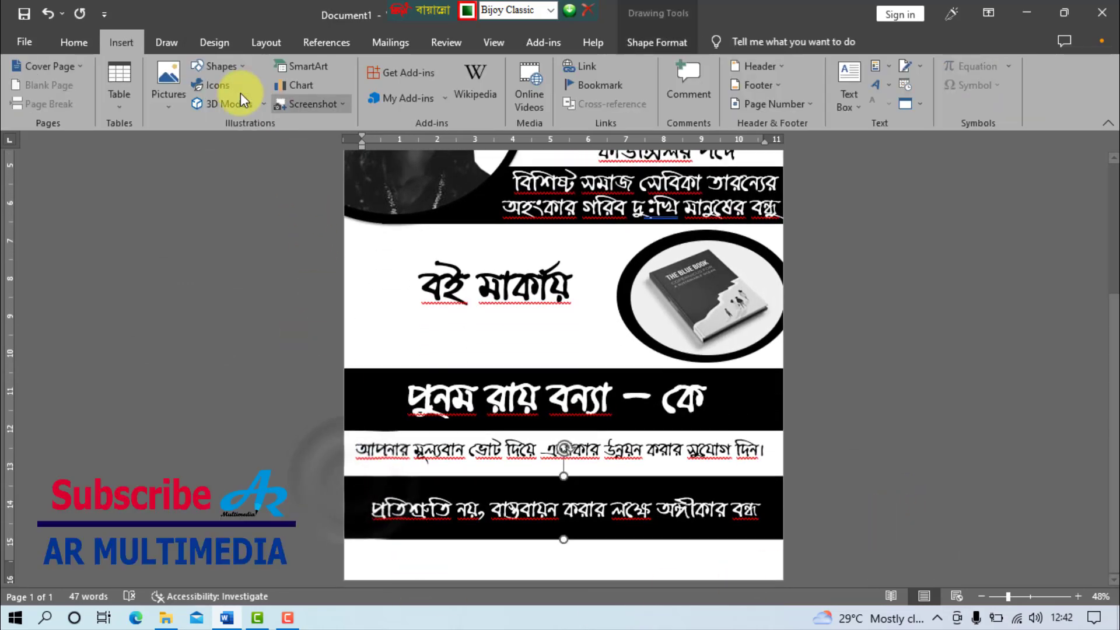
{"action": "left_click", "coordinate": [635, 47]}
{"action": "left_click", "coordinate": [386, 66]}
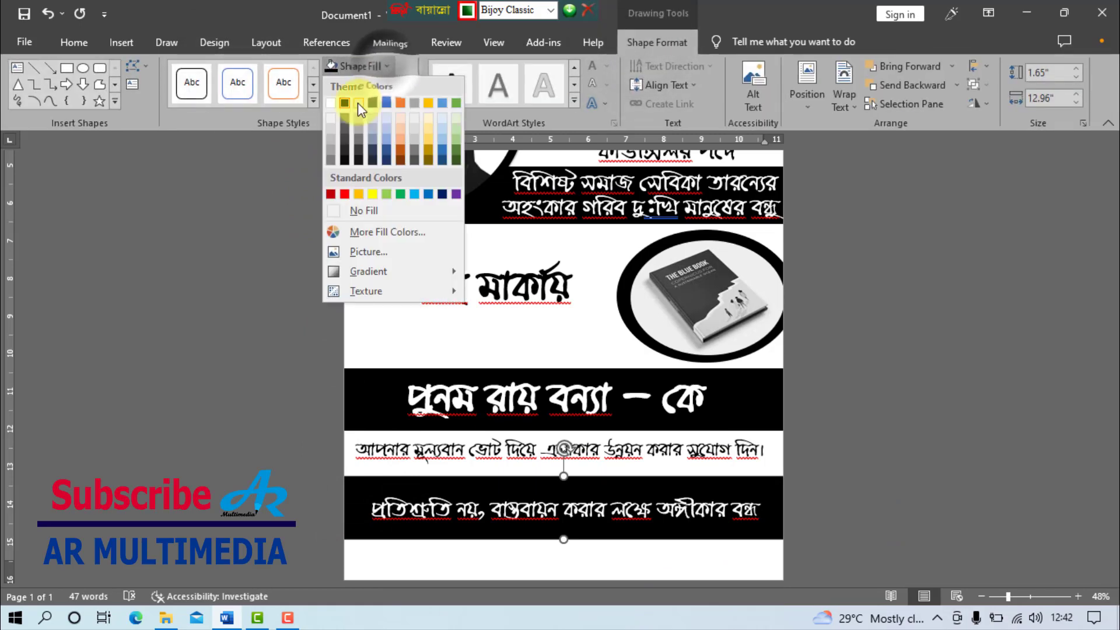
{"action": "left_click", "coordinate": [330, 135]}
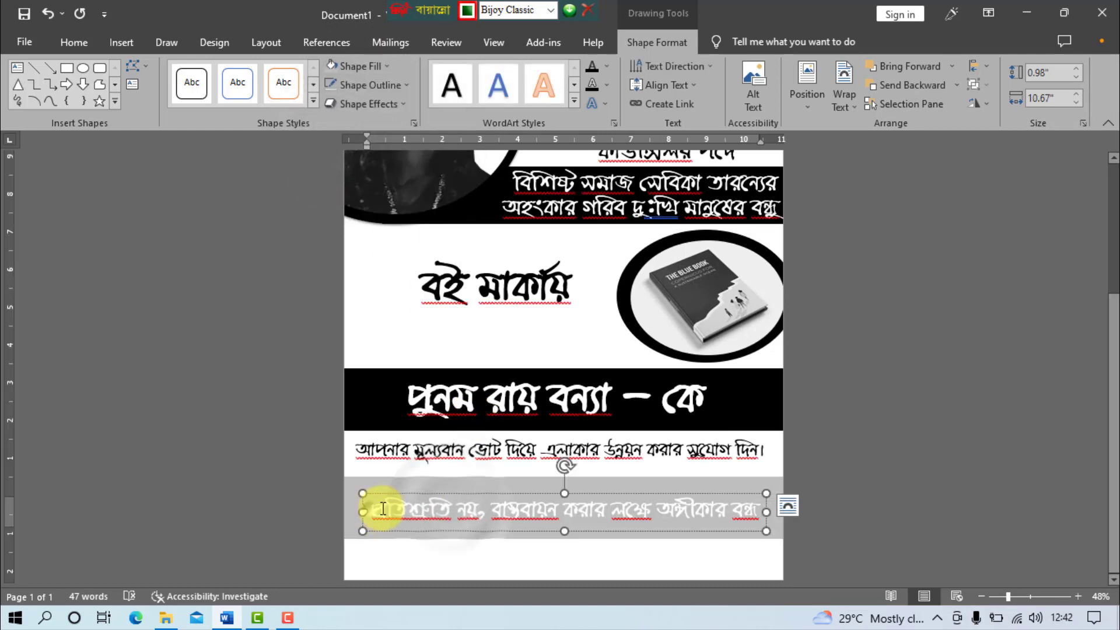
Make the slogan text in the grey band black.
{"action": "left_click_drag", "start_coordinate": [373, 508], "coordinate": [770, 509]}
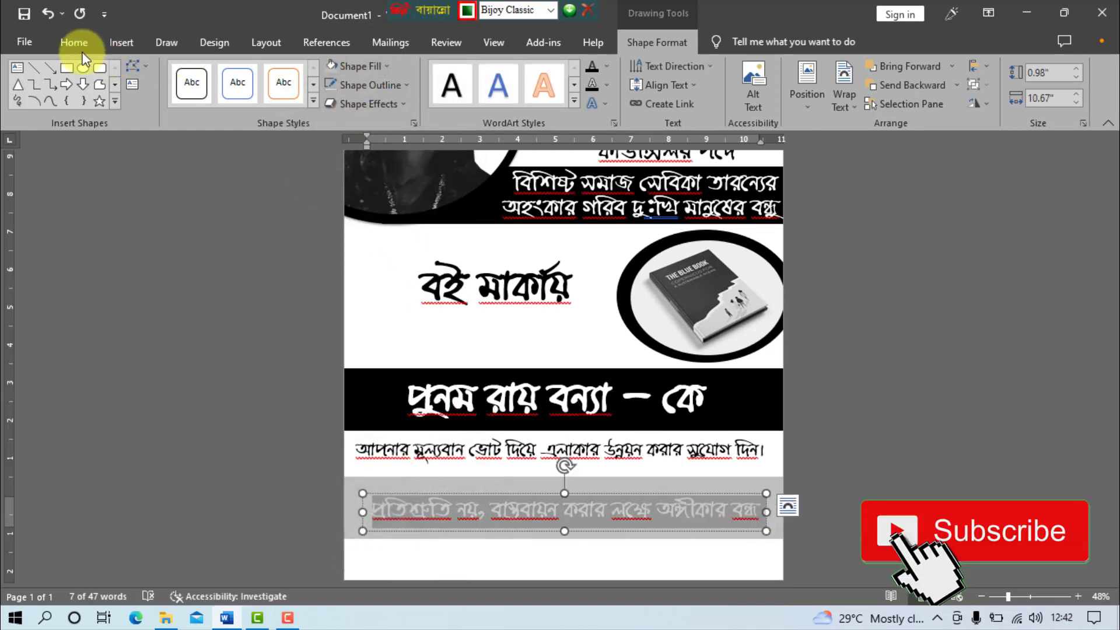
{"action": "left_click", "coordinate": [82, 53]}
{"action": "left_click", "coordinate": [297, 97]}
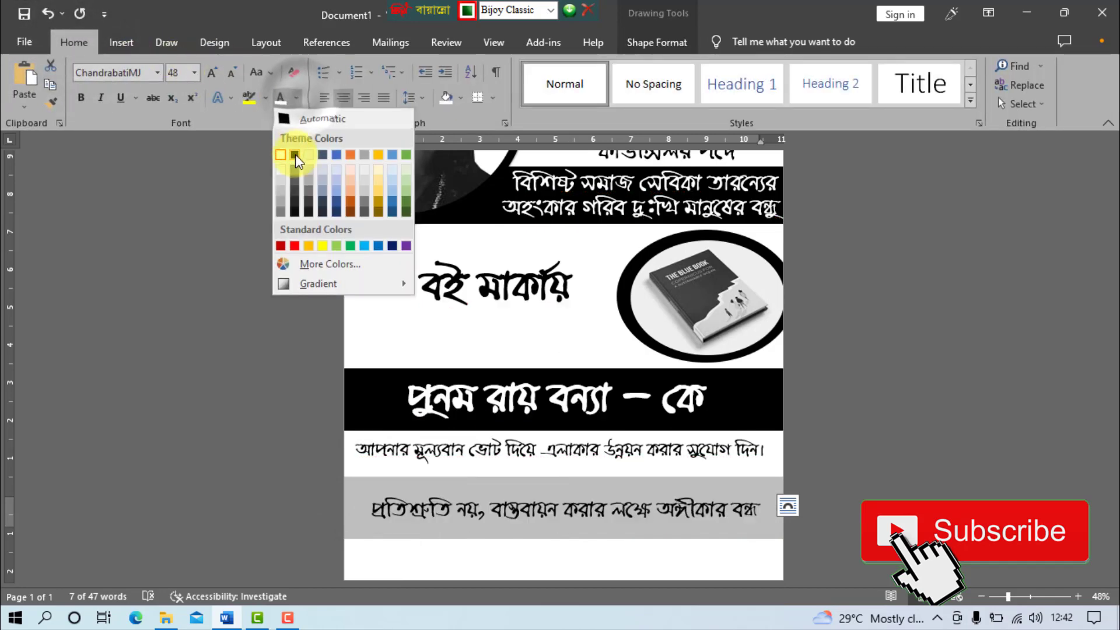
{"action": "left_click", "coordinate": [295, 154]}
{"action": "left_click", "coordinate": [712, 519]}
{"action": "scroll", "coordinate": [742, 509], "scroll_direction": "up", "scroll_amount": 5}
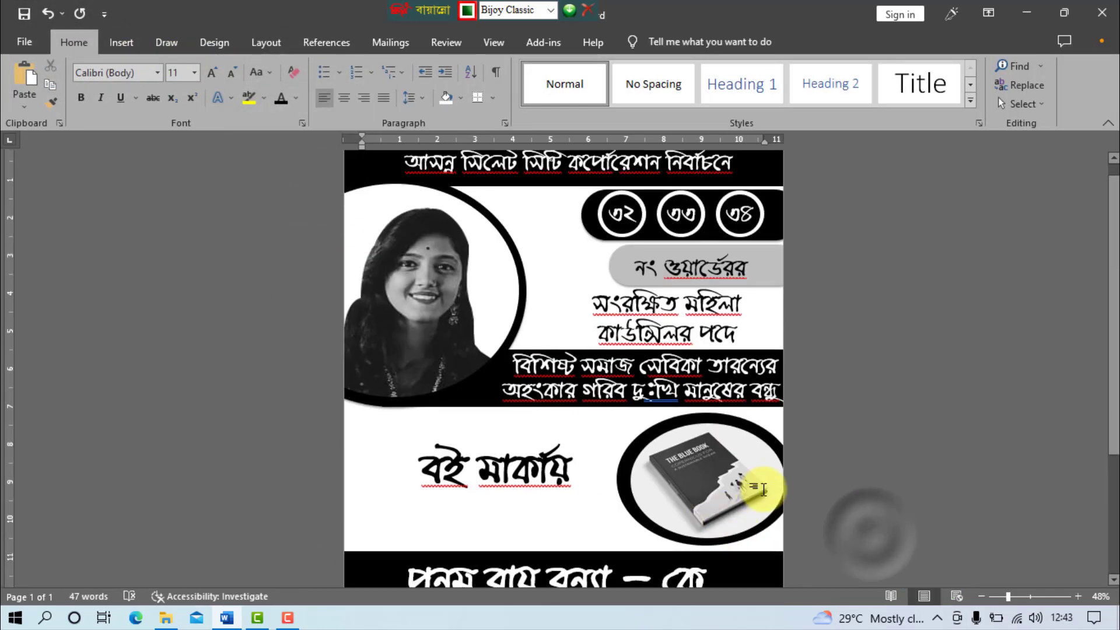
{"action": "scroll", "coordinate": [762, 489], "scroll_direction": "down", "scroll_amount": 5}
Raise the grey band's bottom edge and place a copy of the grey bar at the page bottom.
{"action": "left_click", "coordinate": [748, 499]}
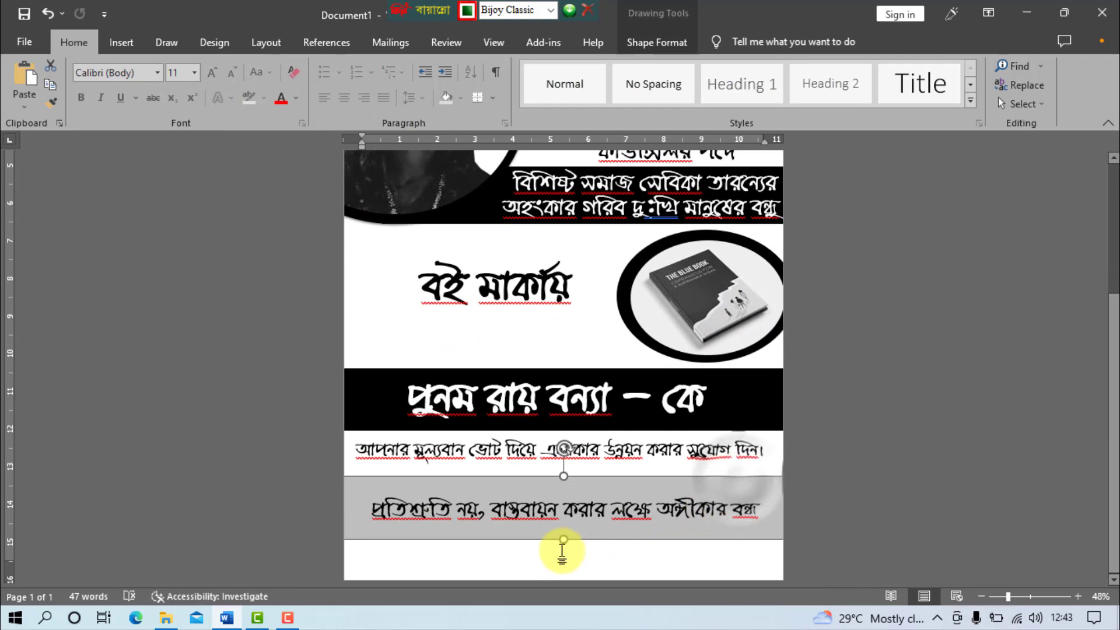
{"action": "left_click_drag", "start_coordinate": [564, 532], "coordinate": [575, 487]}
{"action": "left_click", "coordinate": [565, 493]}
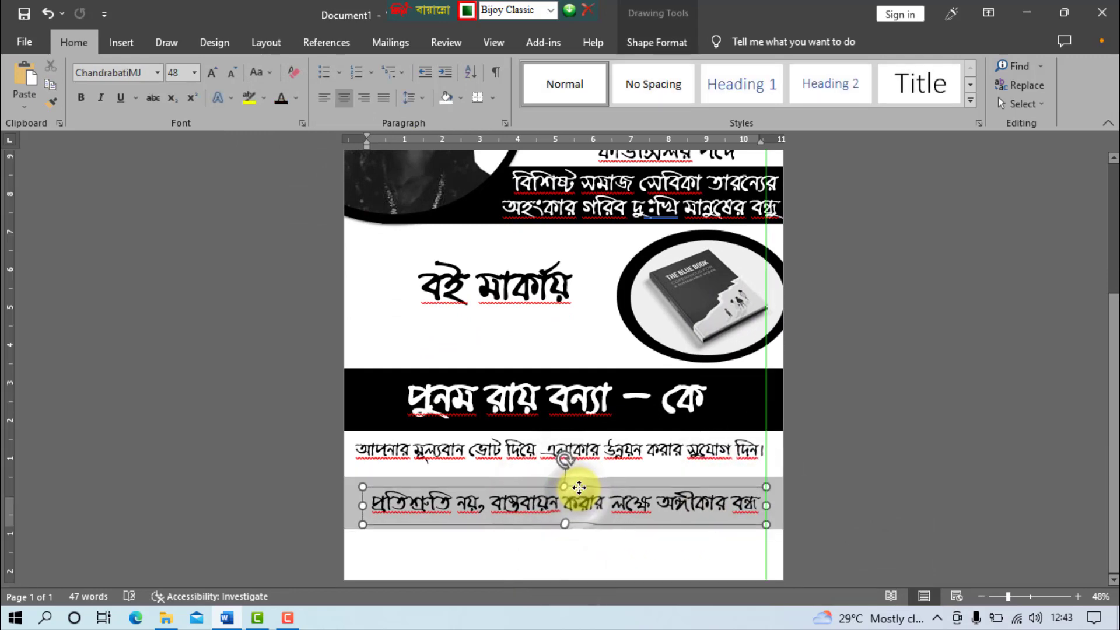
{"action": "left_click", "coordinate": [848, 533]}
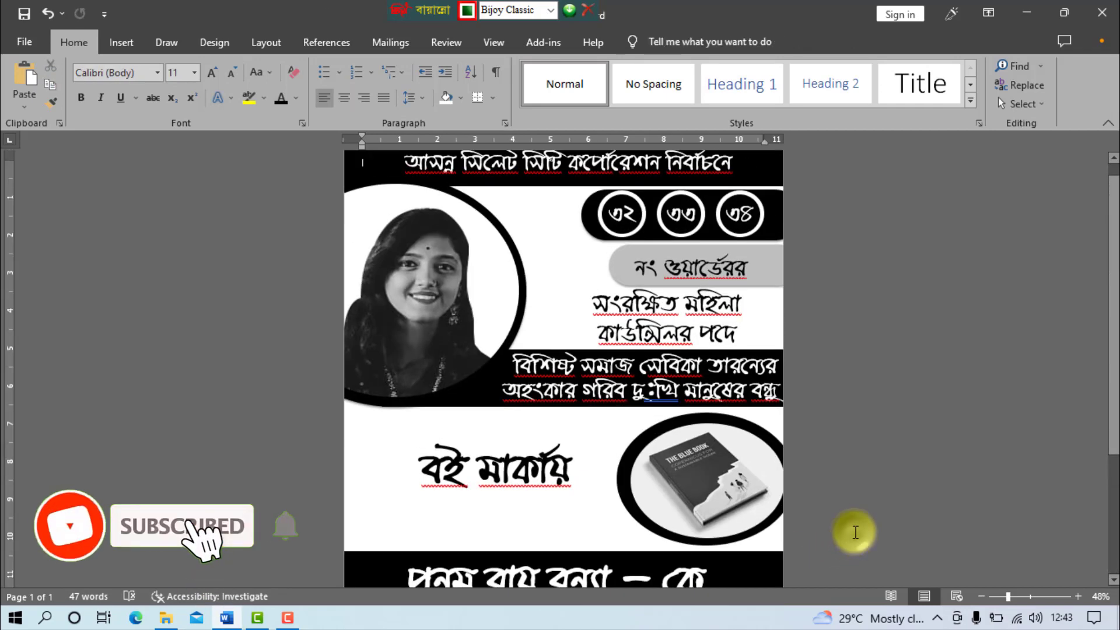
{"action": "scroll", "coordinate": [847, 528], "scroll_direction": "down", "scroll_amount": 2}
{"action": "left_click", "coordinate": [776, 528]}
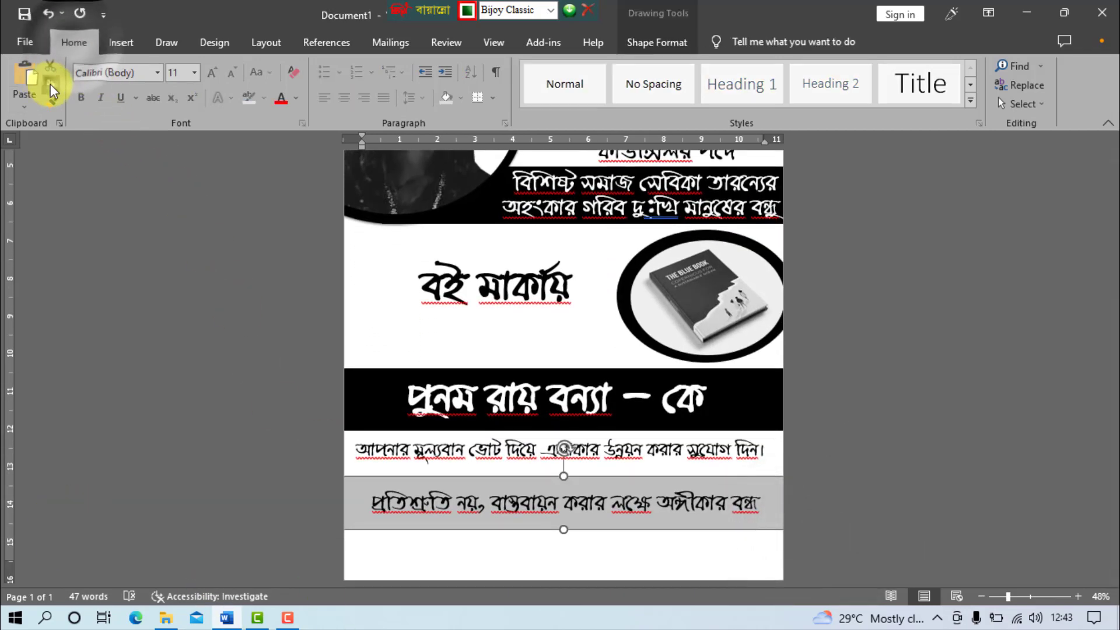
{"action": "left_click", "coordinate": [28, 82]}
{"action": "left_click_drag", "start_coordinate": [475, 517], "coordinate": [492, 577]}
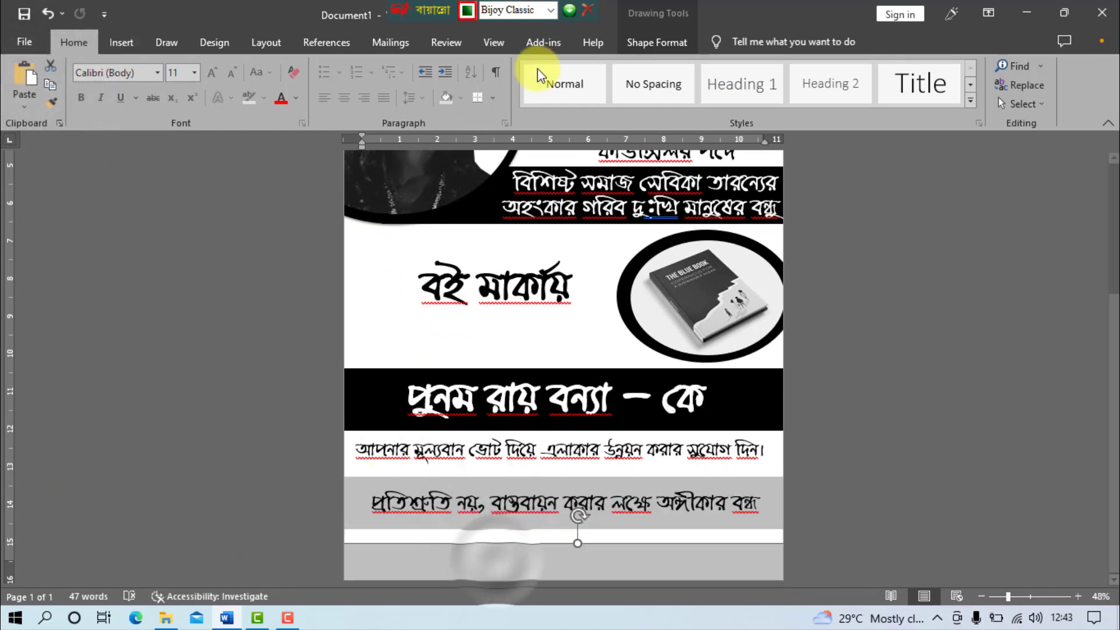
Fill the bottom bar with black.
{"action": "left_click", "coordinate": [655, 43]}
{"action": "left_click", "coordinate": [388, 65]}
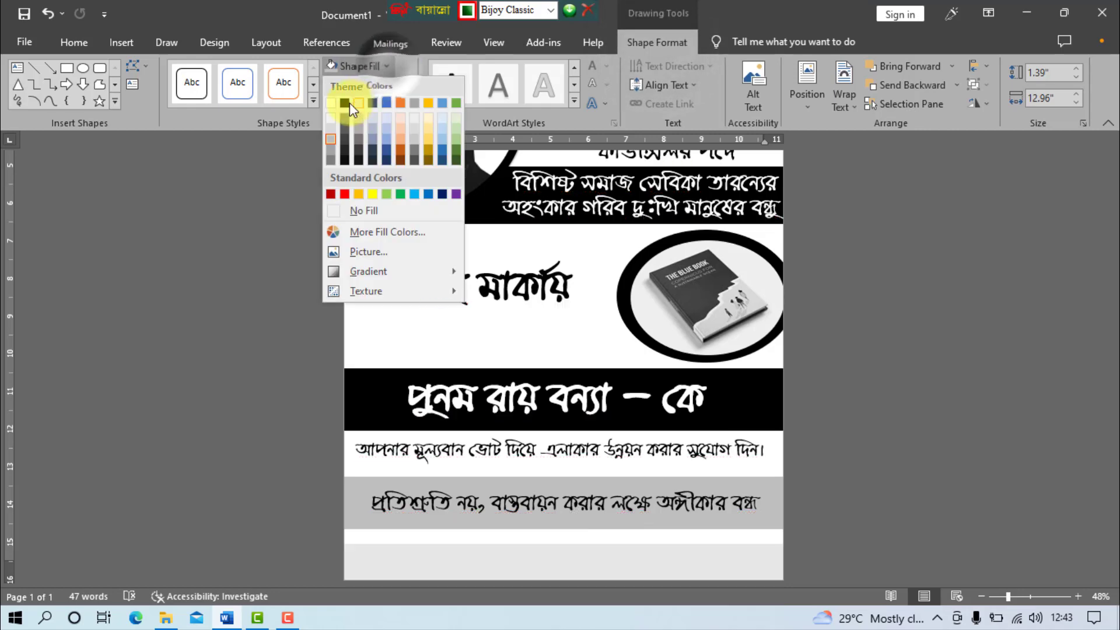
{"action": "left_click", "coordinate": [348, 102]}
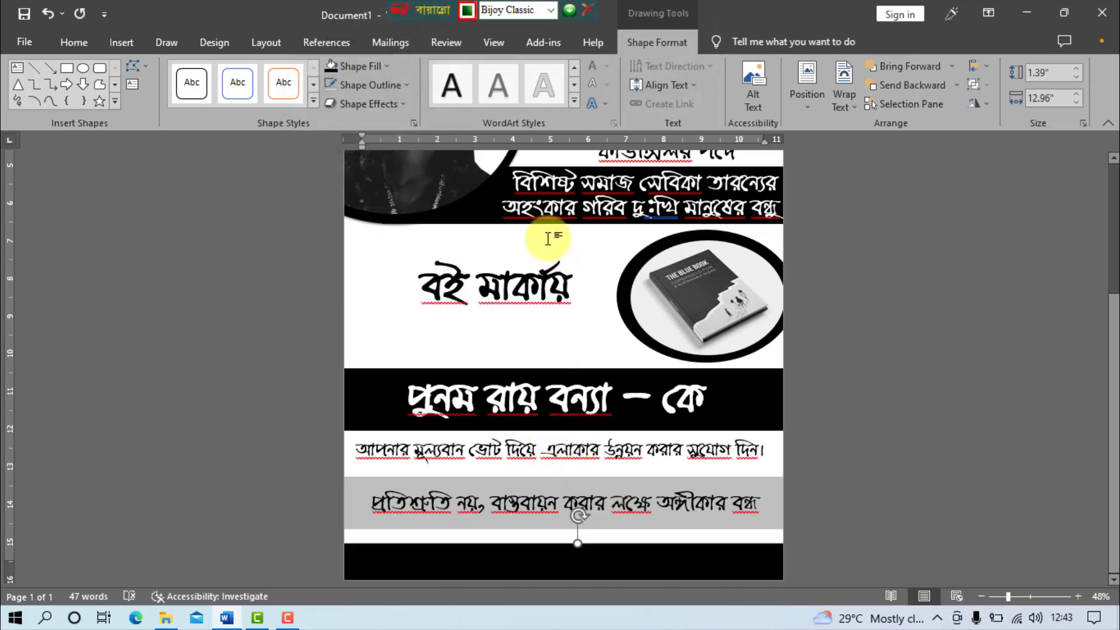
Paste a copy of the banner text box onto the bottom bar, centre it, and type the campaign-credit line.
{"action": "triple_click", "coordinate": [552, 212]}
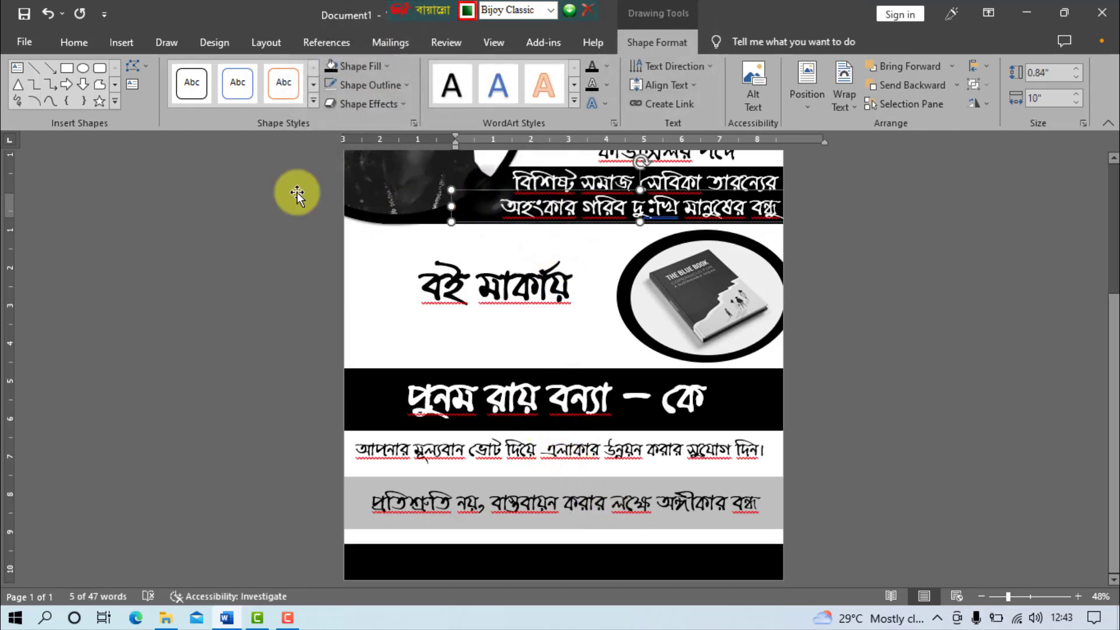
{"action": "left_click", "coordinate": [64, 42]}
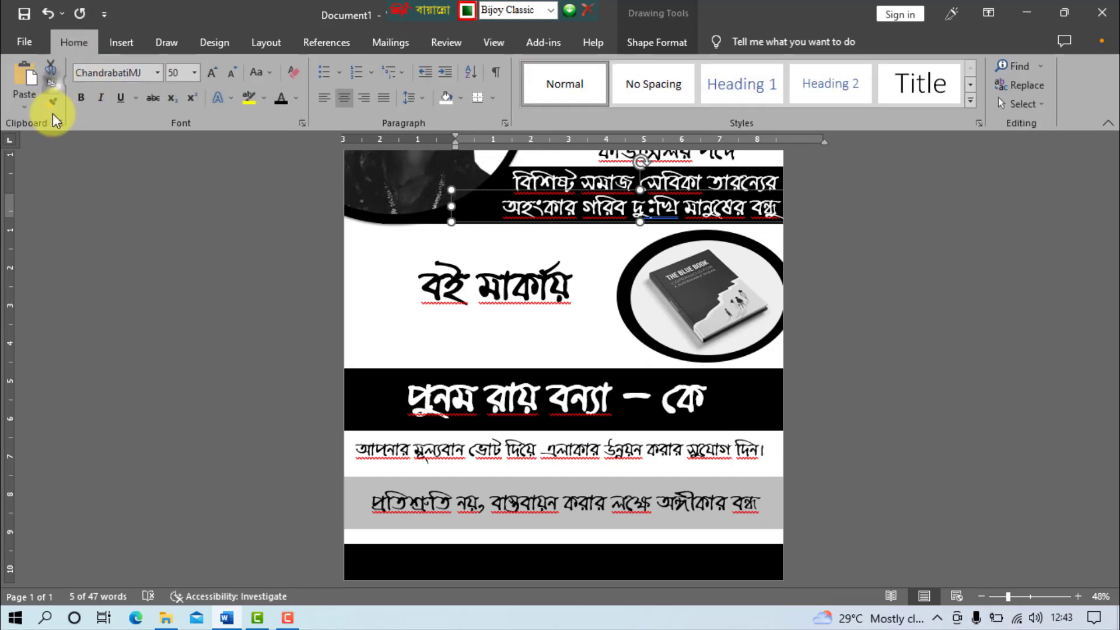
{"action": "left_click", "coordinate": [29, 76]}
{"action": "left_click_drag", "start_coordinate": [564, 232], "coordinate": [500, 569]}
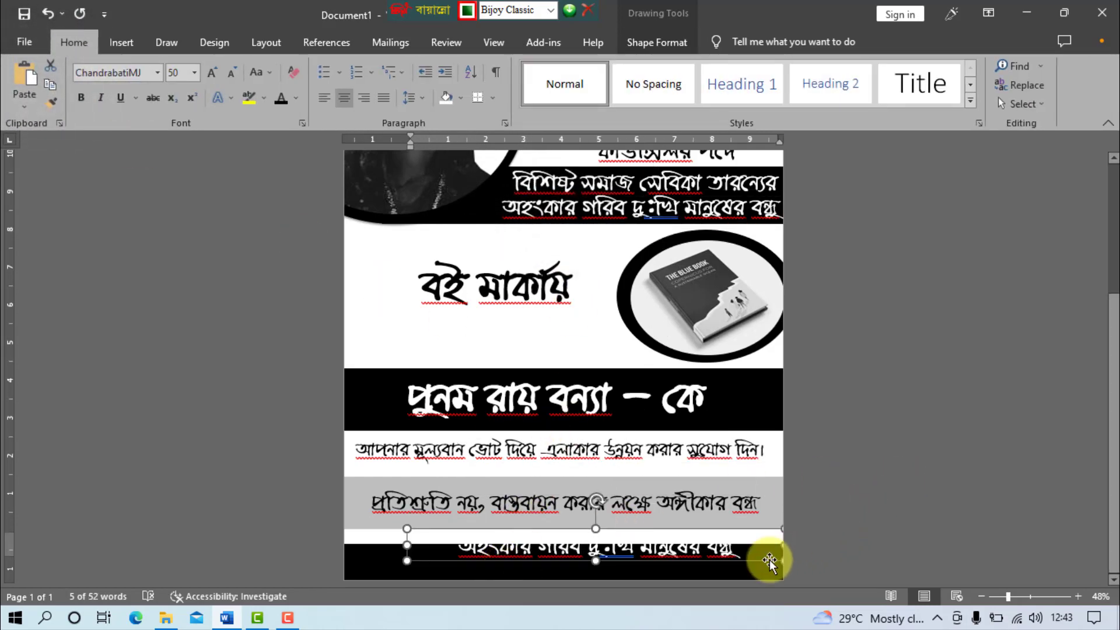
{"action": "left_click_drag", "start_coordinate": [769, 561], "coordinate": [738, 581]}
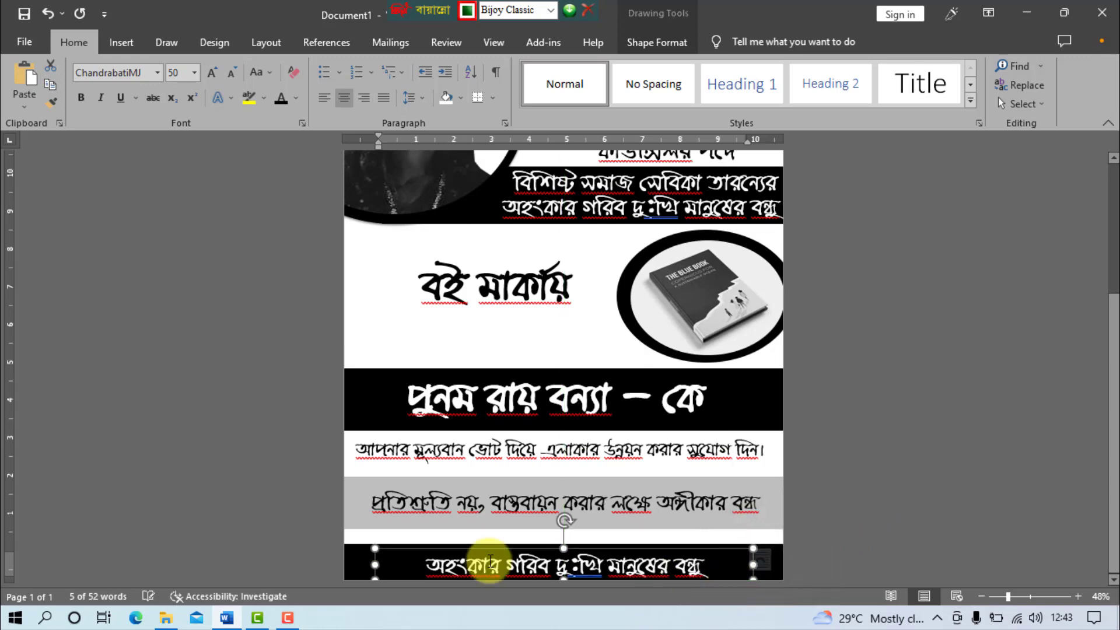
{"action": "right_click", "coordinate": [719, 565]}
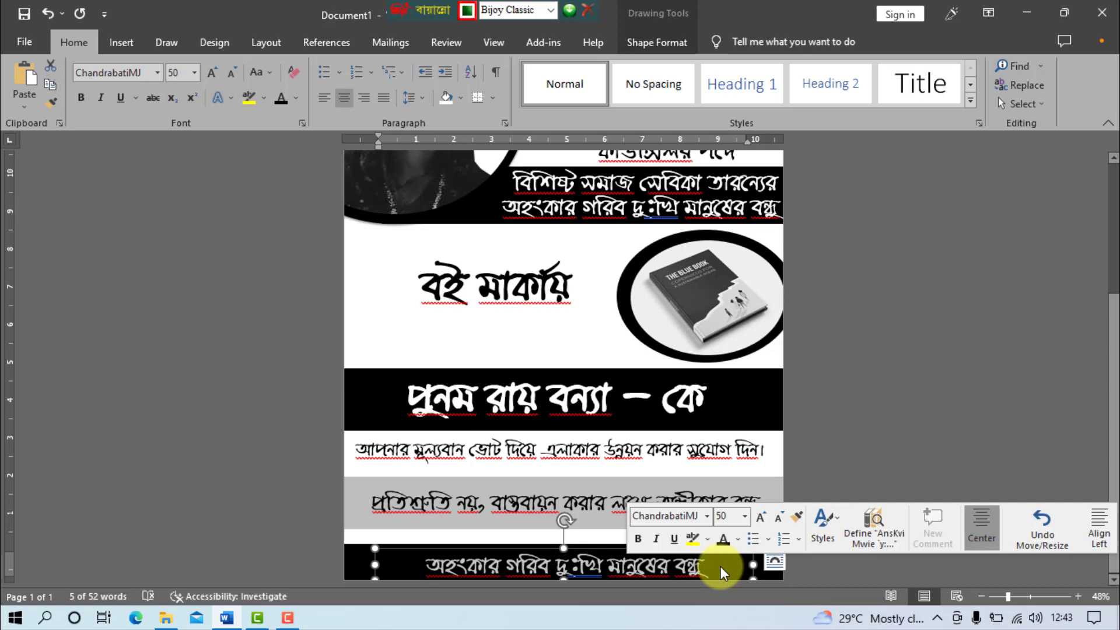
{"action": "type", "text": "rzyfcv"}
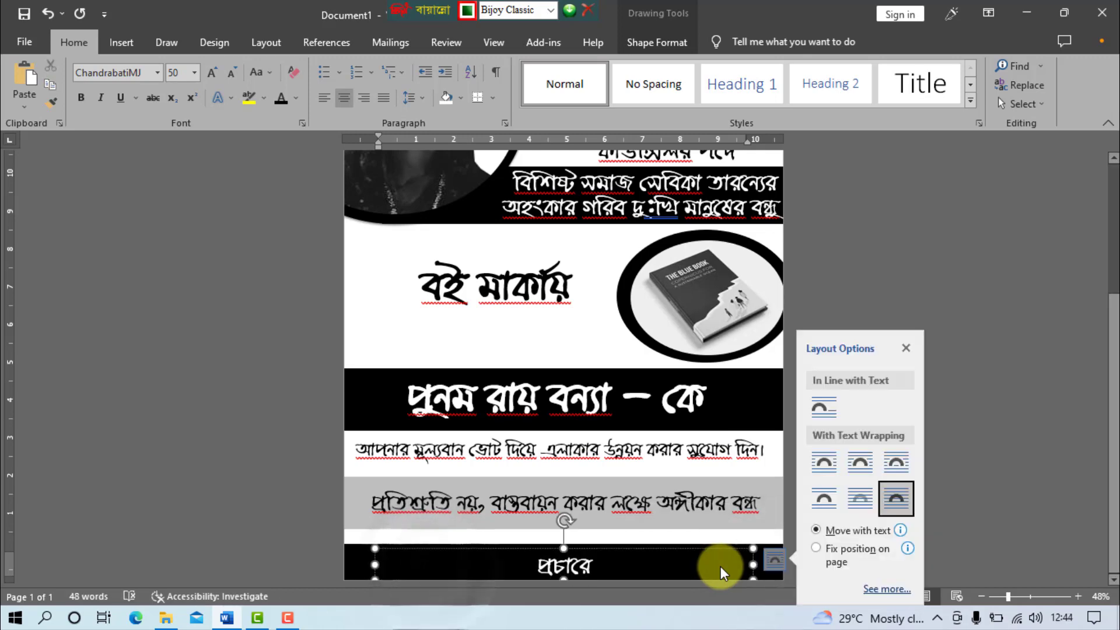
{"action": "type", "text": "| gsjgk xWfc"}
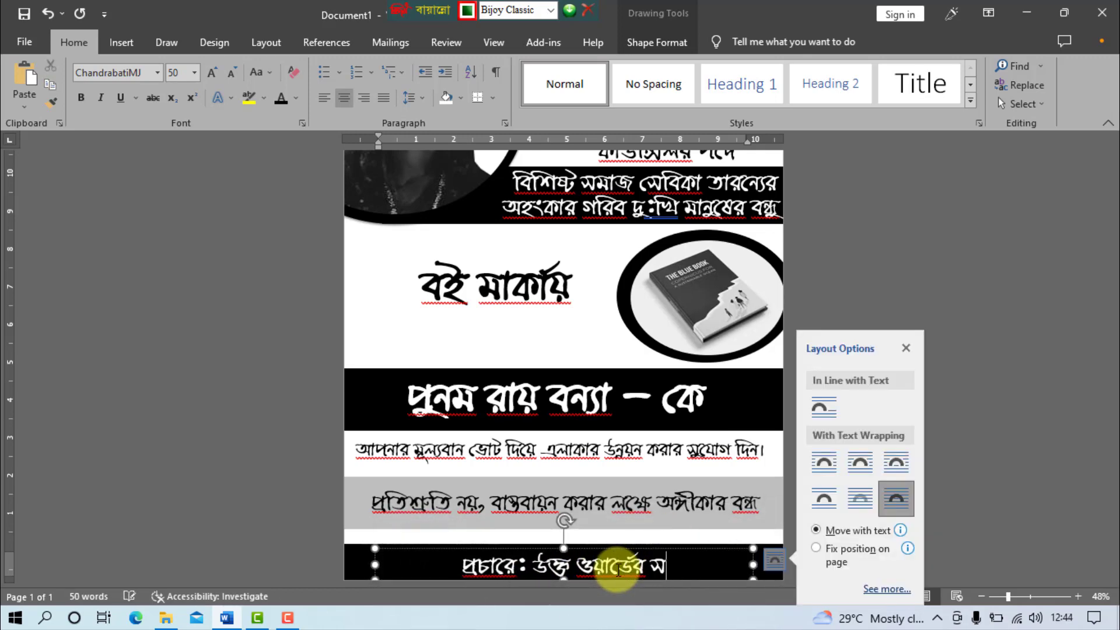
{"action": "type", "text": "vcv jubob"}
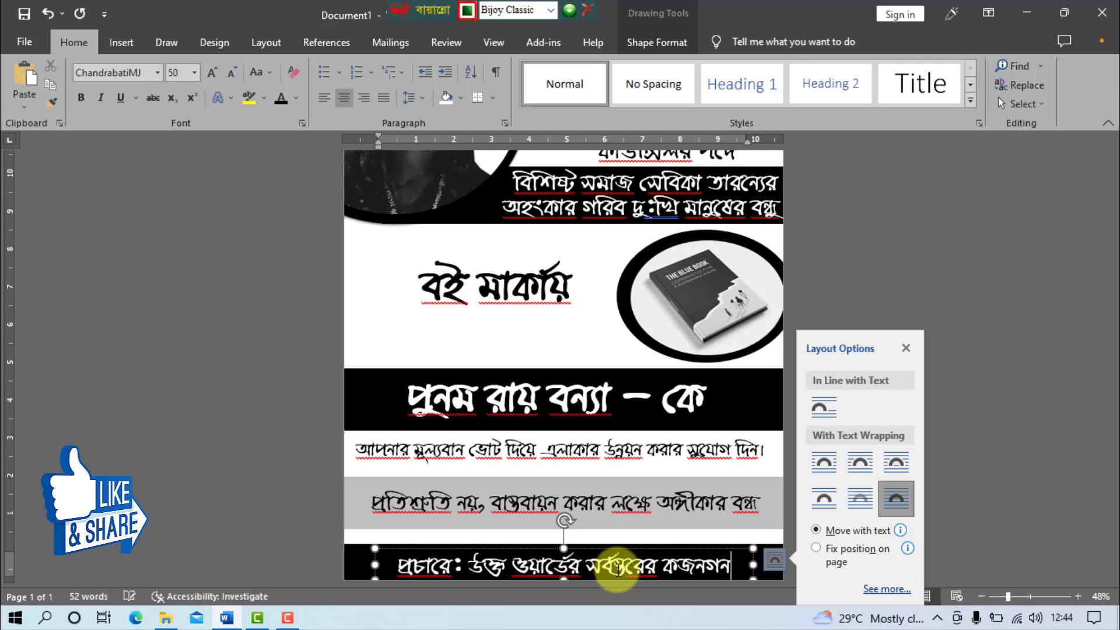
Select all the credit-line text and give it size 28 in the SutonnyMJ font.
{"action": "key", "text": "ctrl+a"}
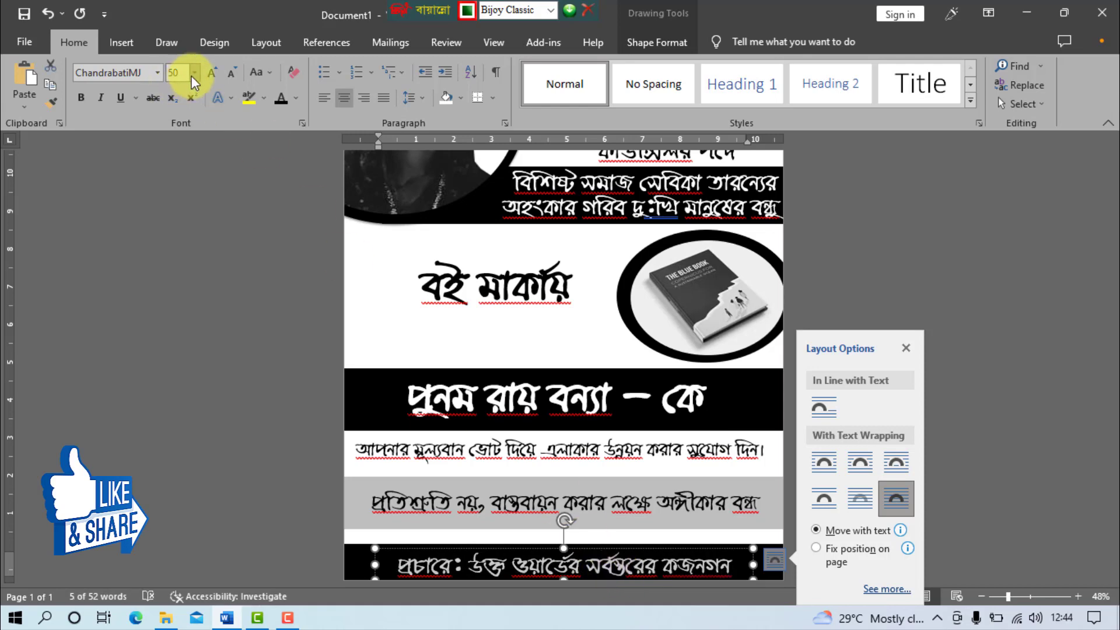
{"action": "left_click", "coordinate": [194, 73]}
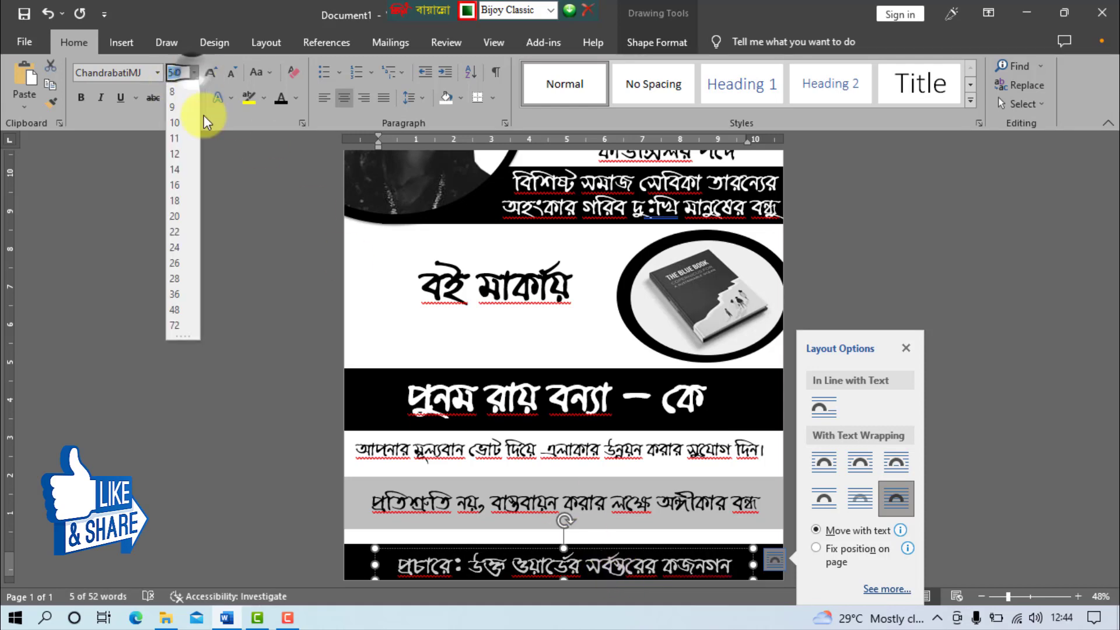
{"action": "left_click", "coordinate": [176, 281]}
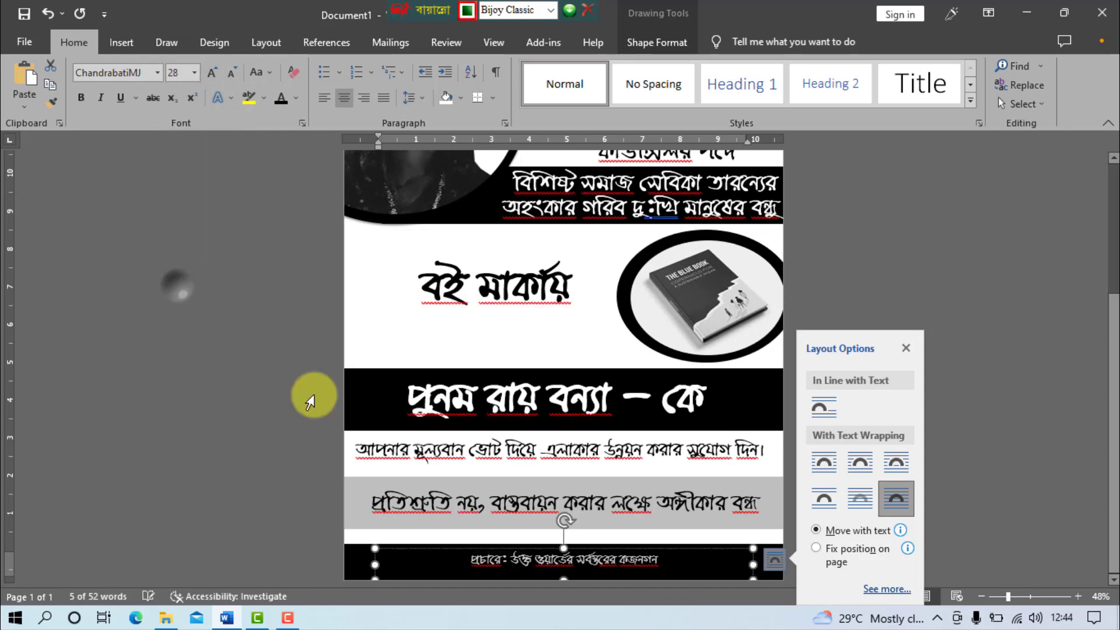
{"action": "left_click", "coordinate": [159, 72]}
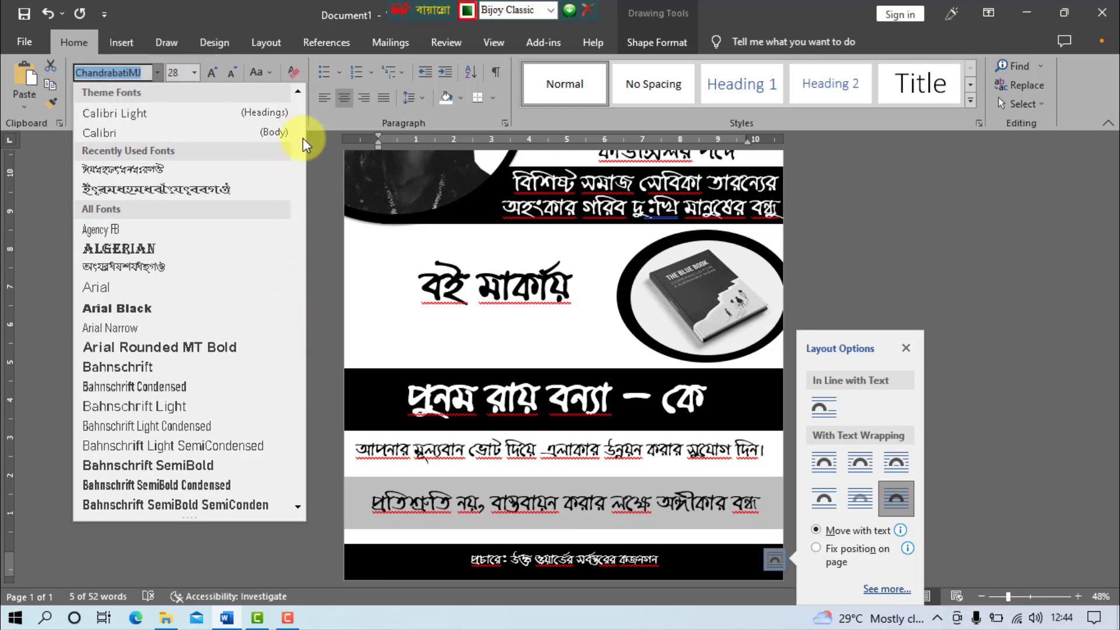
{"action": "scroll", "coordinate": [301, 180], "scroll_direction": "down", "scroll_amount": 10}
{"action": "scroll", "coordinate": [210, 334], "scroll_direction": "down", "scroll_amount": 1}
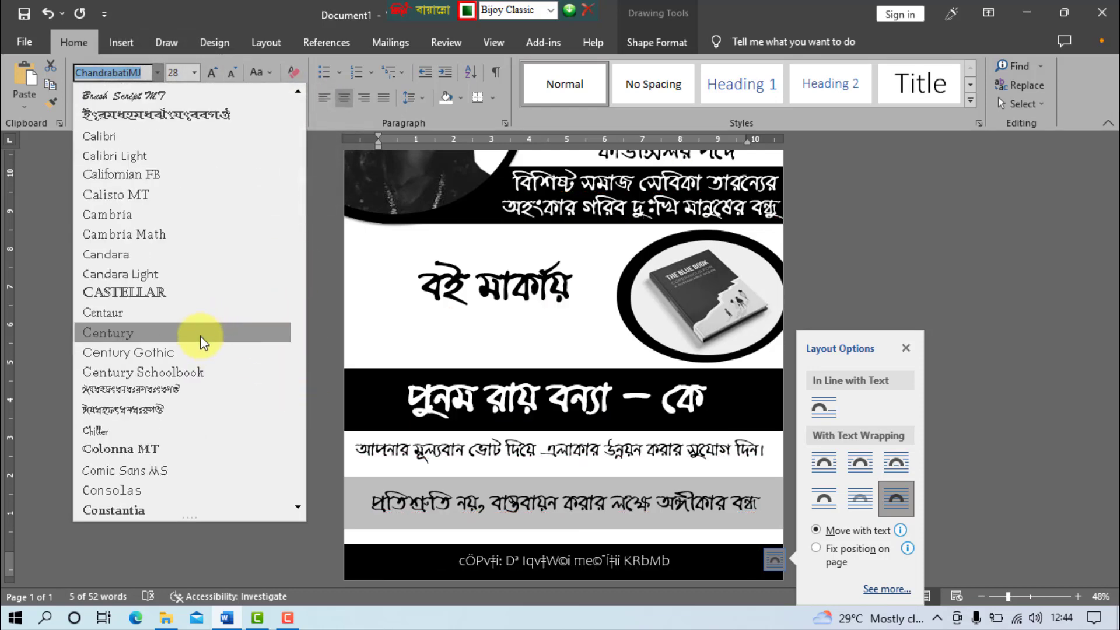
{"action": "scroll", "coordinate": [195, 357], "scroll_direction": "down", "scroll_amount": 5}
{"action": "scroll", "coordinate": [198, 350], "scroll_direction": "down", "scroll_amount": 20}
{"action": "scroll", "coordinate": [202, 380], "scroll_direction": "up", "scroll_amount": 6}
{"action": "scroll", "coordinate": [201, 382], "scroll_direction": "down", "scroll_amount": 9}
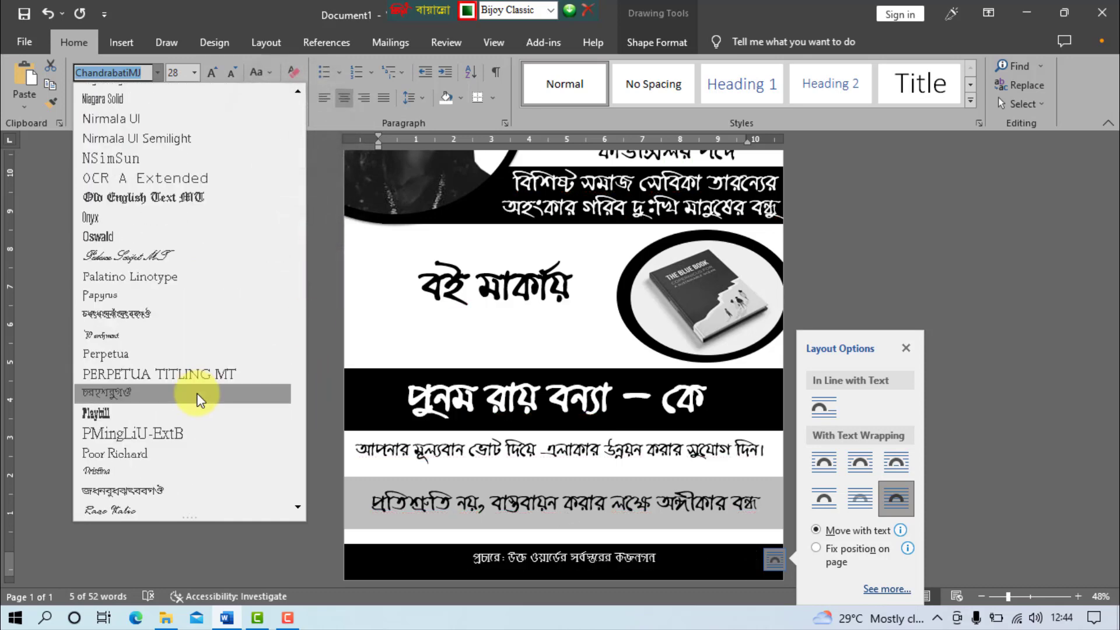
{"action": "scroll", "coordinate": [194, 390], "scroll_direction": "down", "scroll_amount": 12}
{"action": "scroll", "coordinate": [181, 405], "scroll_direction": "down", "scroll_amount": 4}
{"action": "scroll", "coordinate": [170, 408], "scroll_direction": "down", "scroll_amount": 1}
{"action": "left_click", "coordinate": [168, 410]}
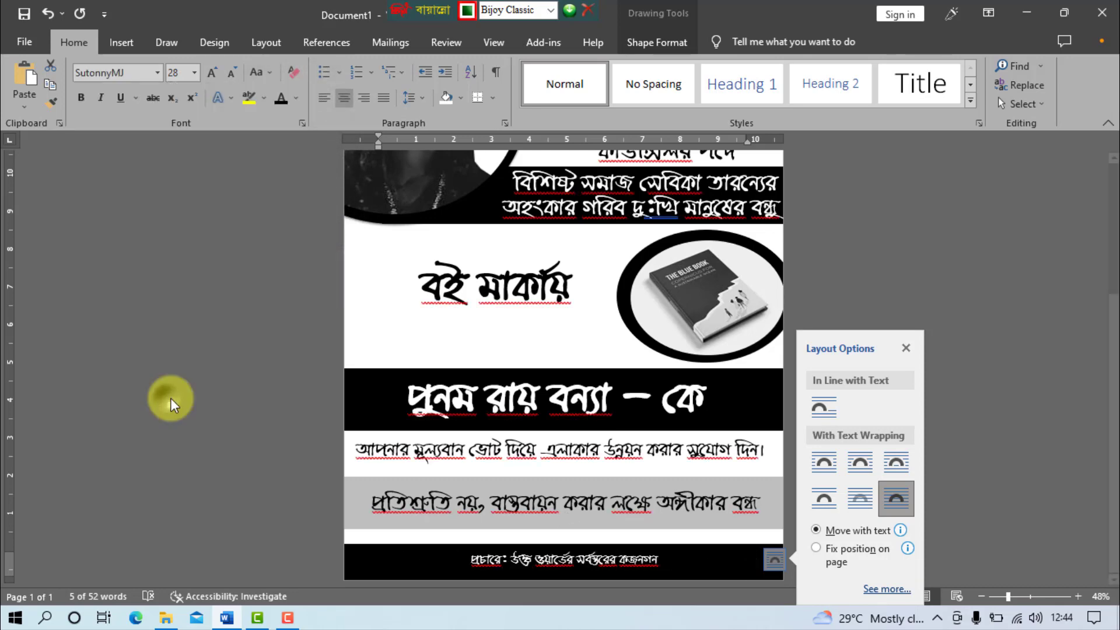
{"action": "left_click", "coordinate": [951, 465]}
{"action": "scroll", "coordinate": [951, 465], "scroll_direction": "up", "scroll_amount": 3}
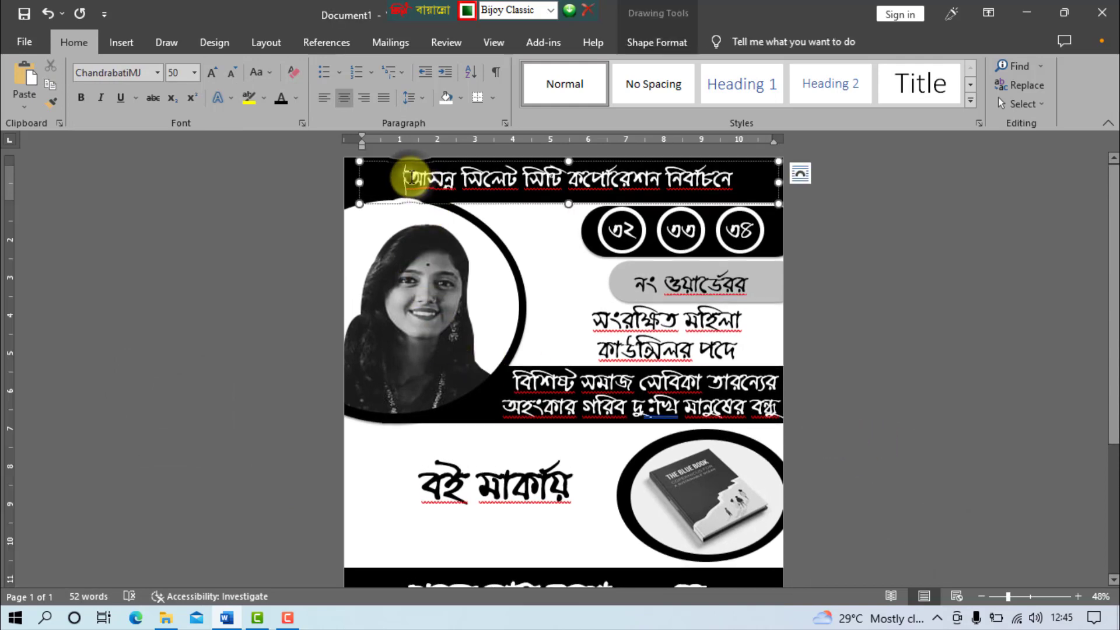
Set the header line and the 'সংরক্ষিত মহিলা' line in SutonnyMJ.
{"action": "left_click_drag", "start_coordinate": [412, 176], "coordinate": [742, 175]}
{"action": "left_click", "coordinate": [159, 73]}
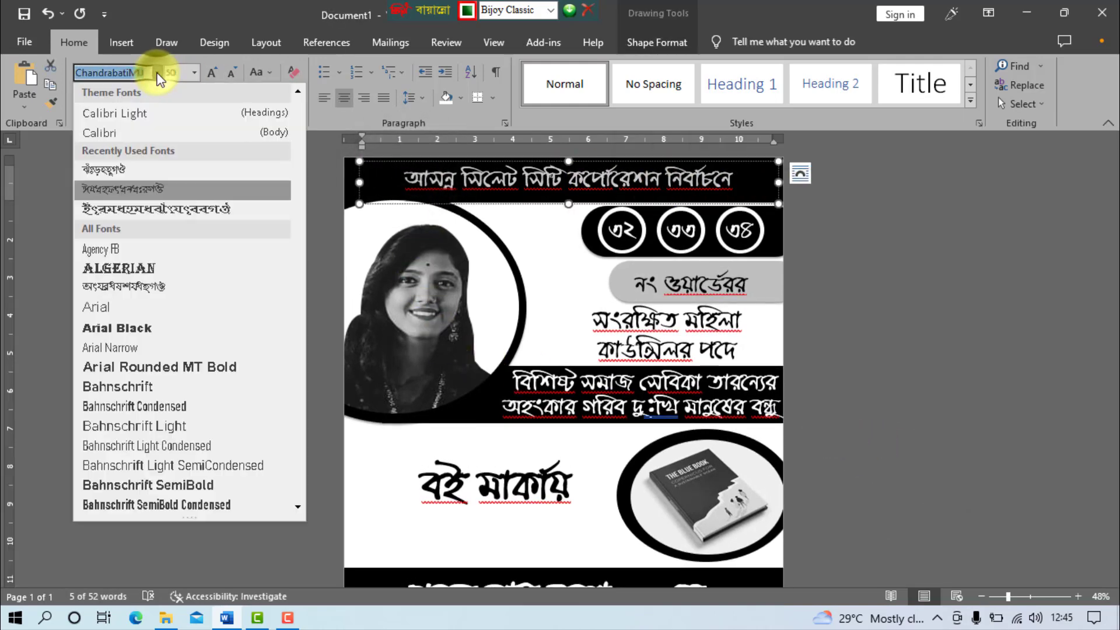
{"action": "left_click", "coordinate": [118, 167]}
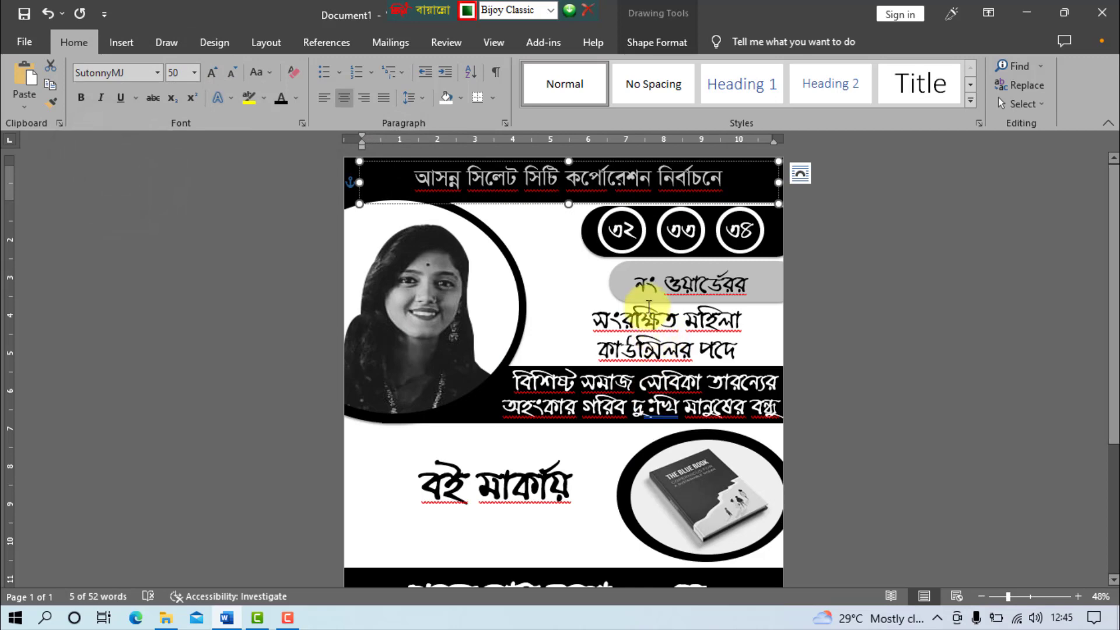
{"action": "left_click_drag", "start_coordinate": [593, 318], "coordinate": [756, 323]}
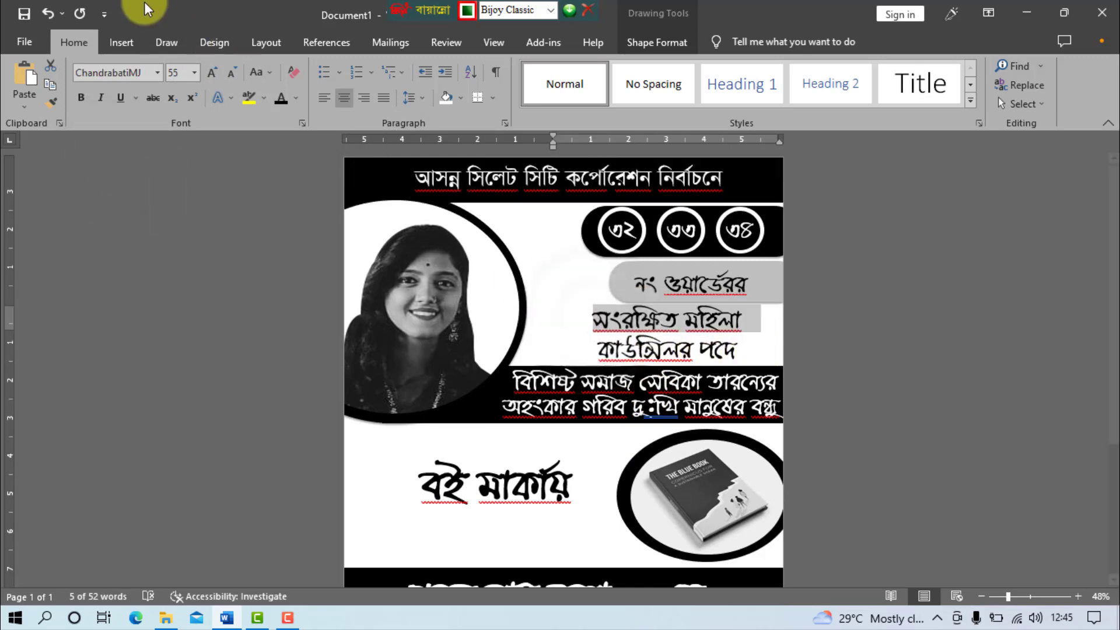
{"action": "left_click", "coordinate": [156, 72]}
{"action": "left_click", "coordinate": [117, 167]}
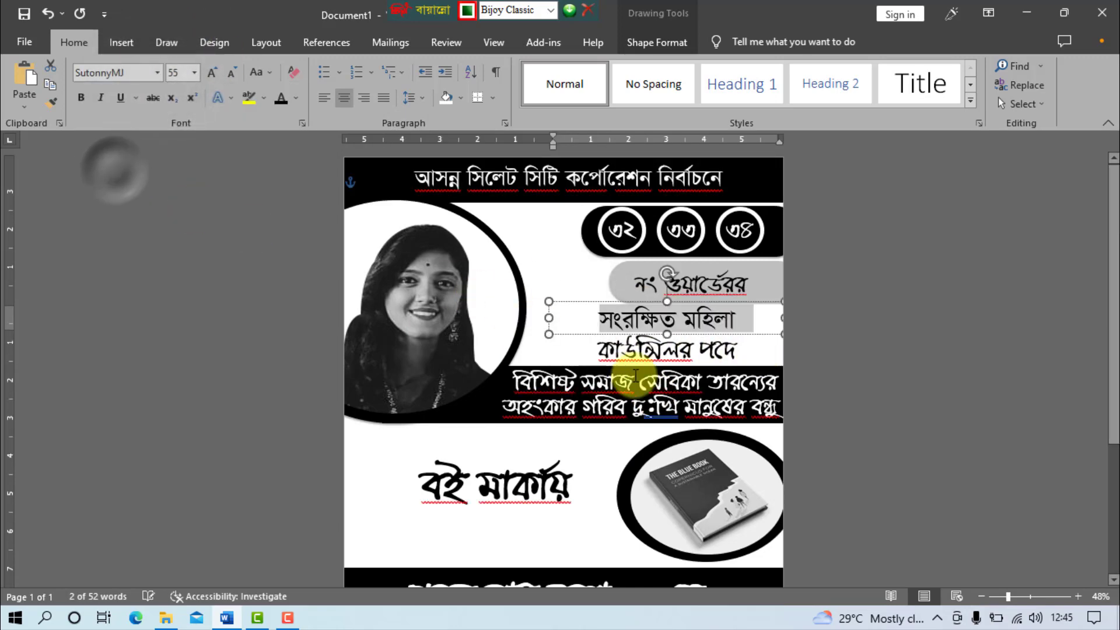
Set the councillor-post line in bold SutonnyMJ.
{"action": "left_click", "coordinate": [633, 357]}
{"action": "left_click_drag", "start_coordinate": [589, 349], "coordinate": [754, 350]}
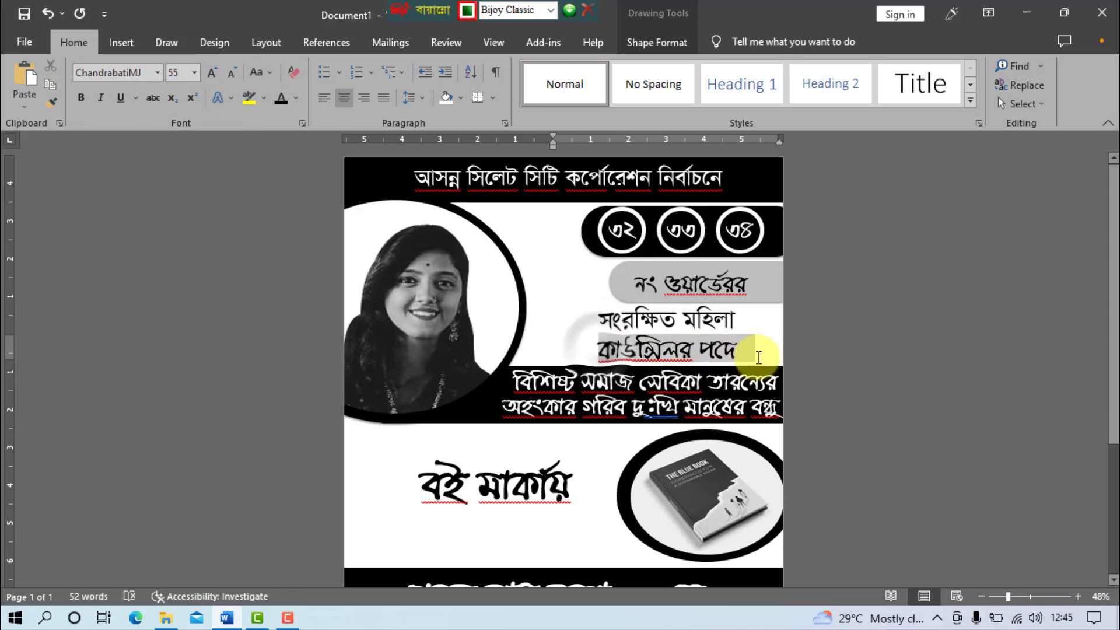
{"action": "left_click", "coordinate": [157, 72]}
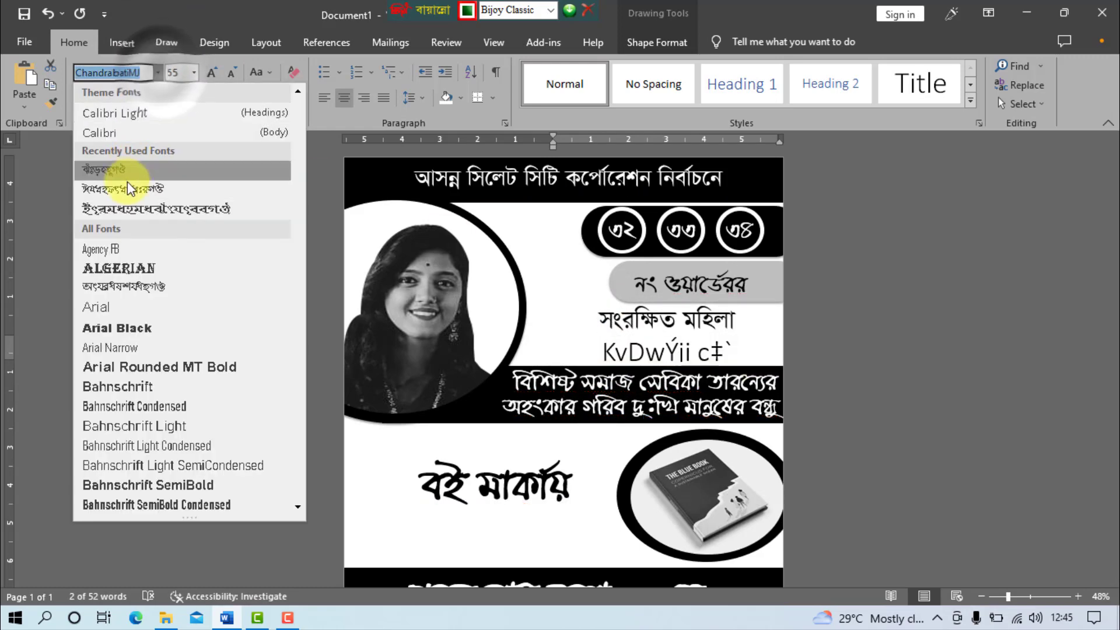
{"action": "left_click", "coordinate": [117, 170]}
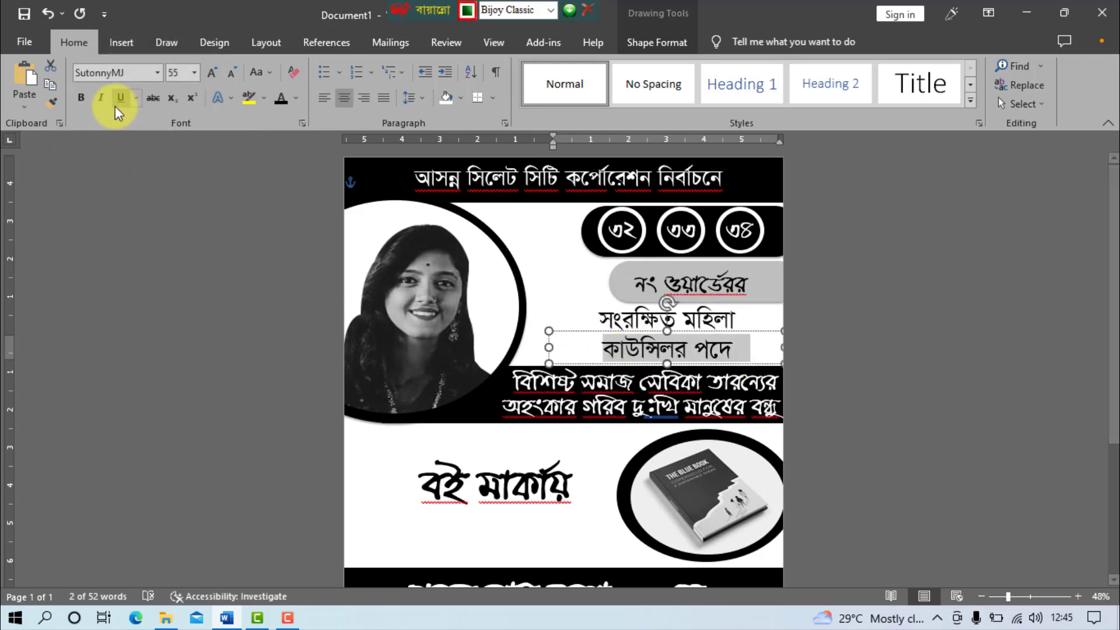
{"action": "left_click", "coordinate": [81, 97]}
{"action": "left_click", "coordinate": [643, 321]}
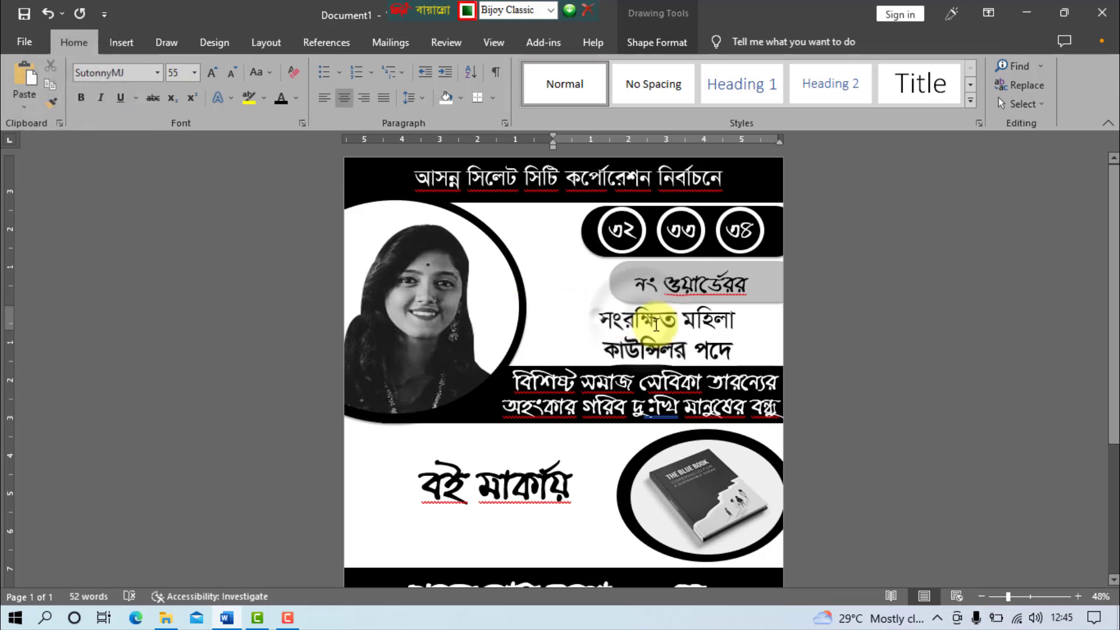
{"action": "left_click", "coordinate": [546, 365]}
Apply SutonnyMJ to both white slogan lines in the black bar.
{"action": "left_click_drag", "start_coordinate": [517, 360], "coordinate": [812, 365]}
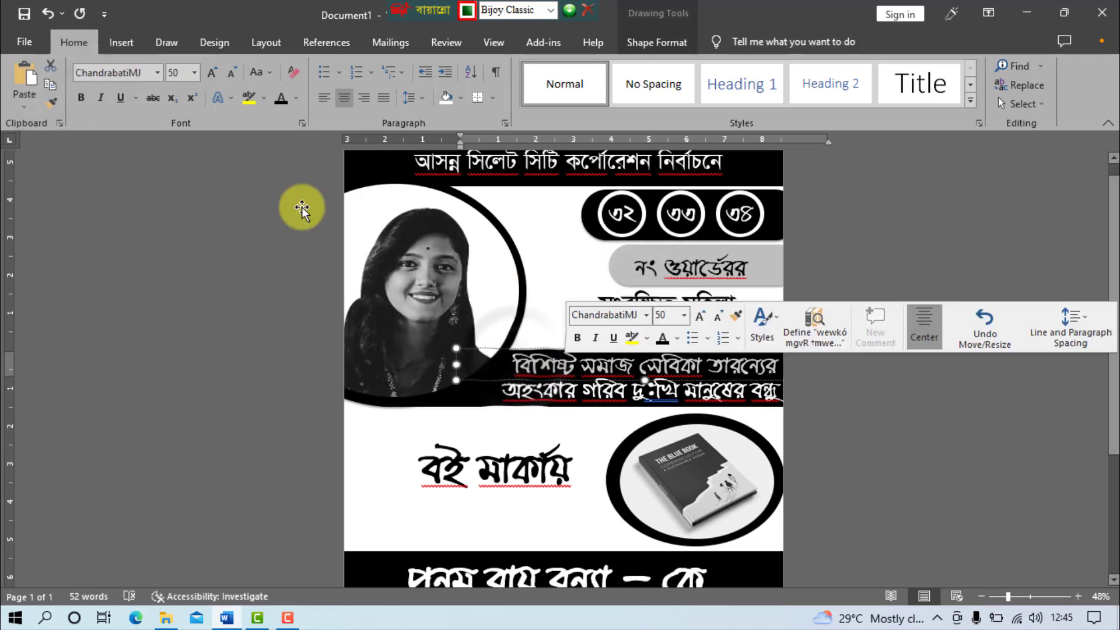
{"action": "left_click", "coordinate": [155, 76]}
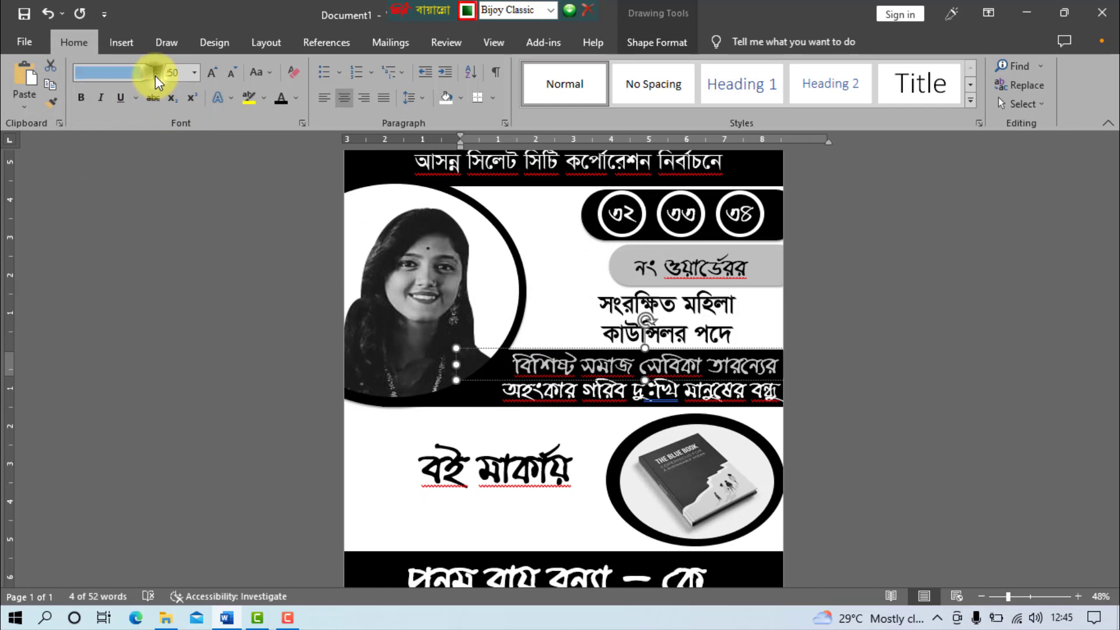
{"action": "left_click", "coordinate": [121, 166]}
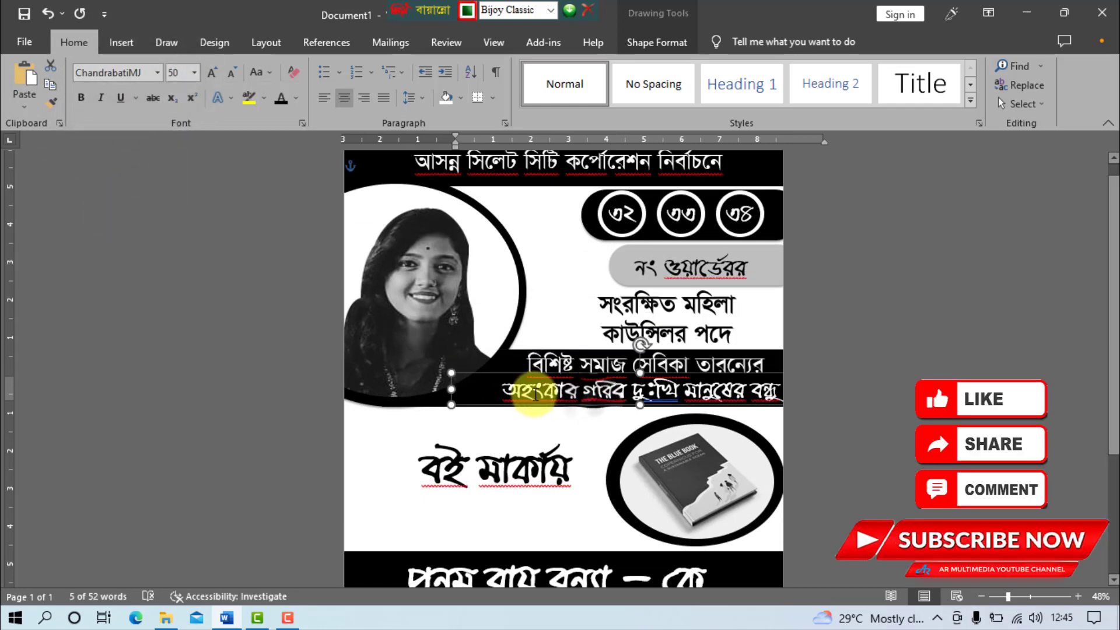
{"action": "left_click_drag", "start_coordinate": [493, 390], "coordinate": [794, 399]}
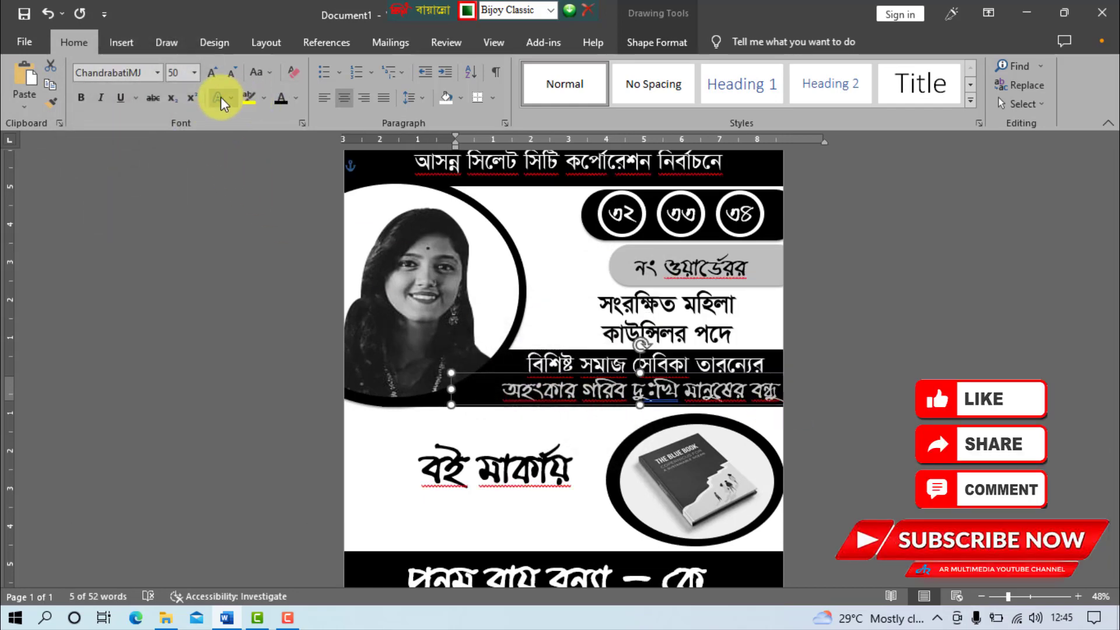
{"action": "left_click", "coordinate": [156, 73]}
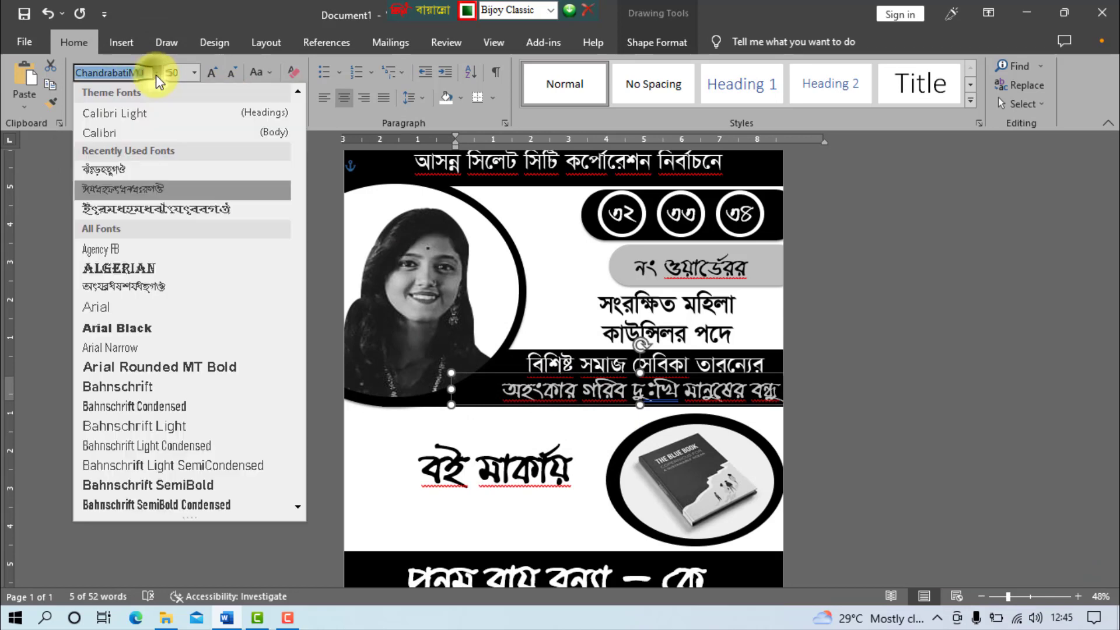
{"action": "left_click", "coordinate": [128, 171]}
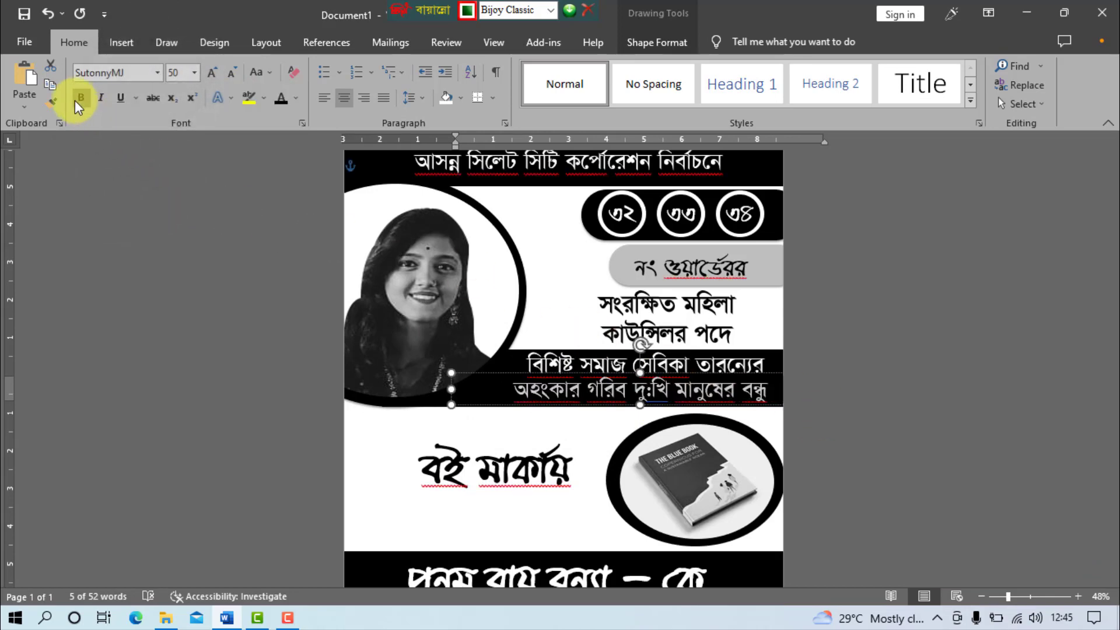
{"action": "left_click", "coordinate": [577, 366]}
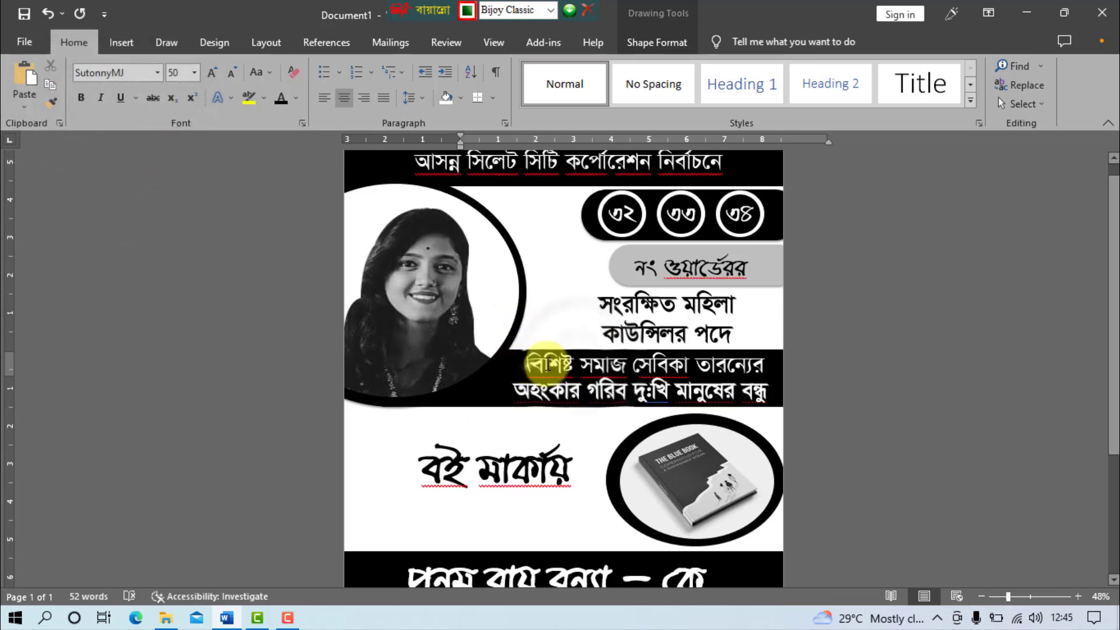
Select the slogan text in the grey bar near the bottom.
{"action": "scroll", "coordinate": [698, 366], "scroll_direction": "down", "scroll_amount": 3}
{"action": "left_click", "coordinate": [699, 367]}
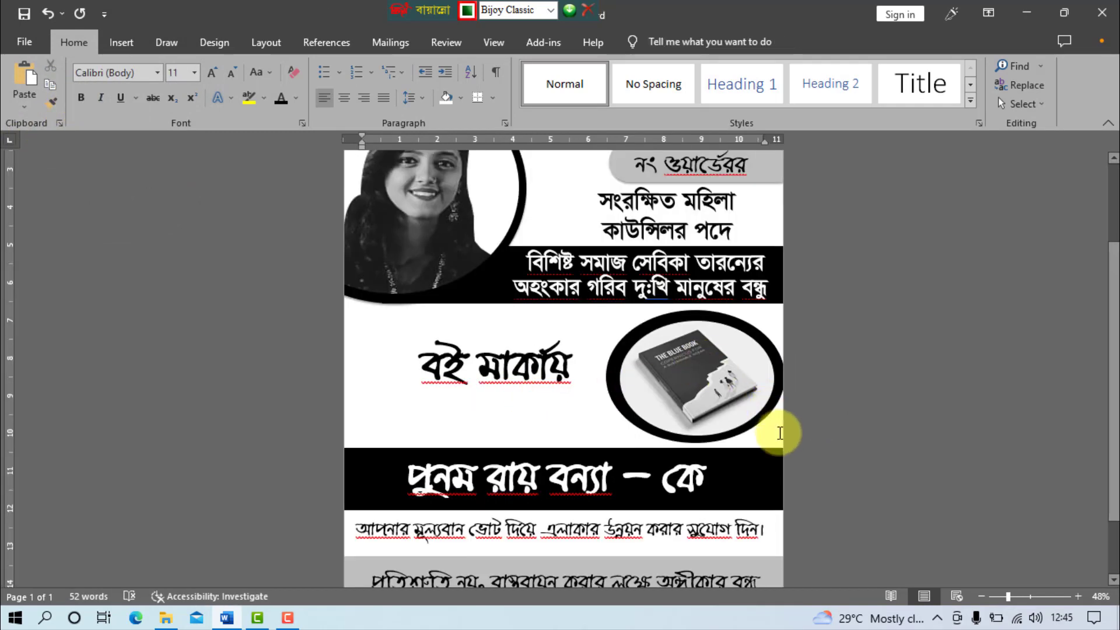
{"action": "scroll", "coordinate": [779, 432], "scroll_direction": "down", "scroll_amount": 2}
{"action": "left_click_drag", "start_coordinate": [373, 513], "coordinate": [764, 513]}
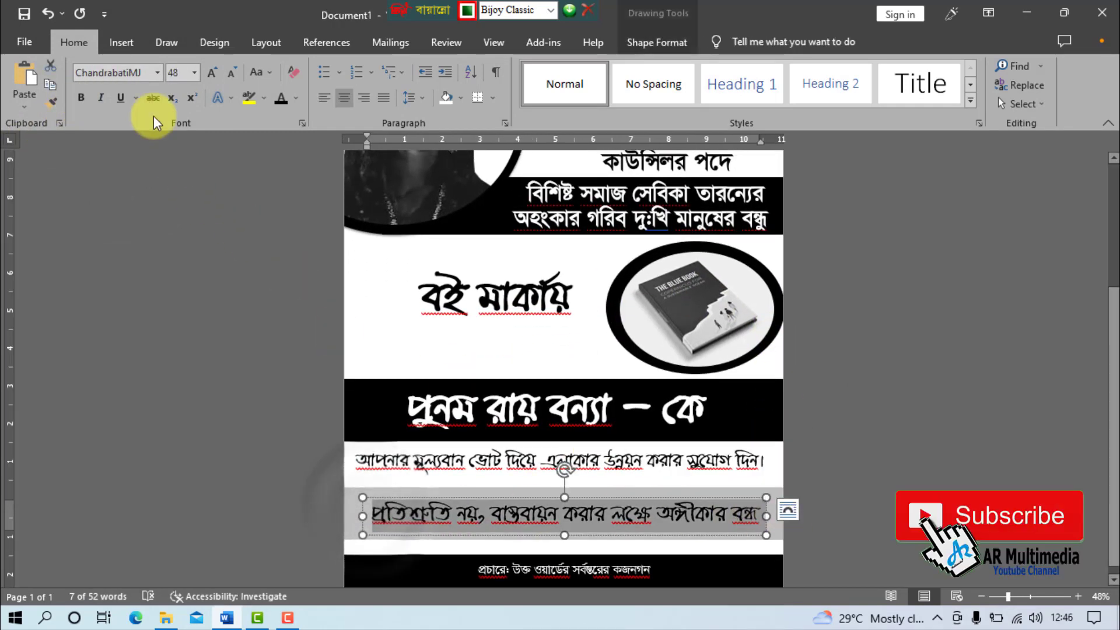
Apply SutonnyMJ to the grey bar's pledge line and review the poster.
{"action": "left_click", "coordinate": [157, 73]}
{"action": "left_click", "coordinate": [117, 170]}
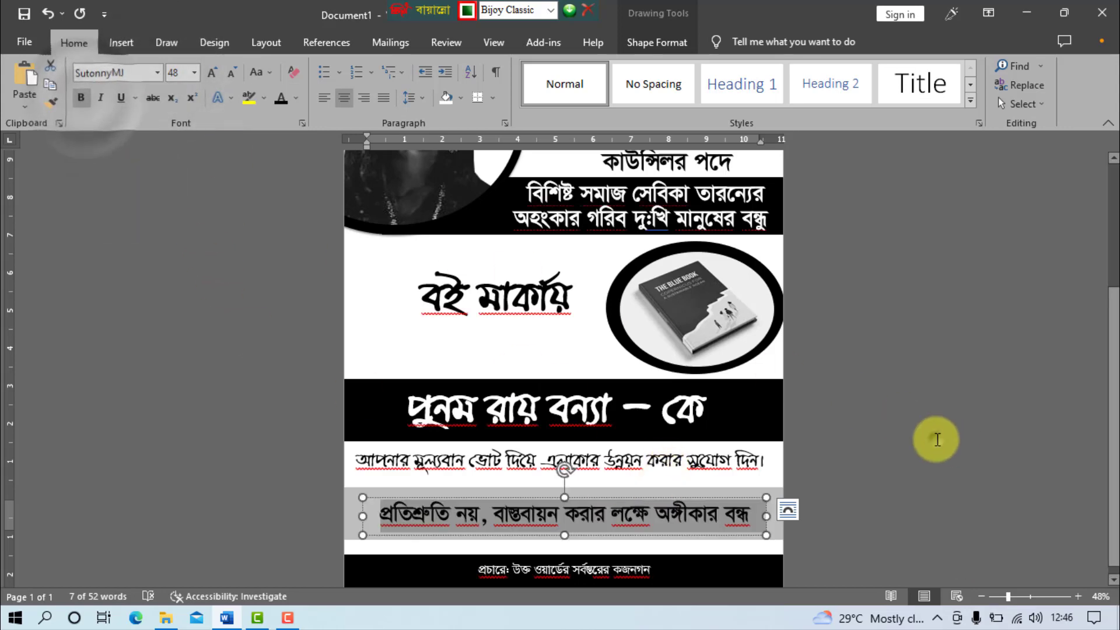
{"action": "left_click", "coordinate": [927, 438]}
{"action": "scroll", "coordinate": [913, 439], "scroll_direction": "down", "scroll_amount": 3}
{"action": "scroll", "coordinate": [908, 442], "scroll_direction": "up", "scroll_amount": 2}
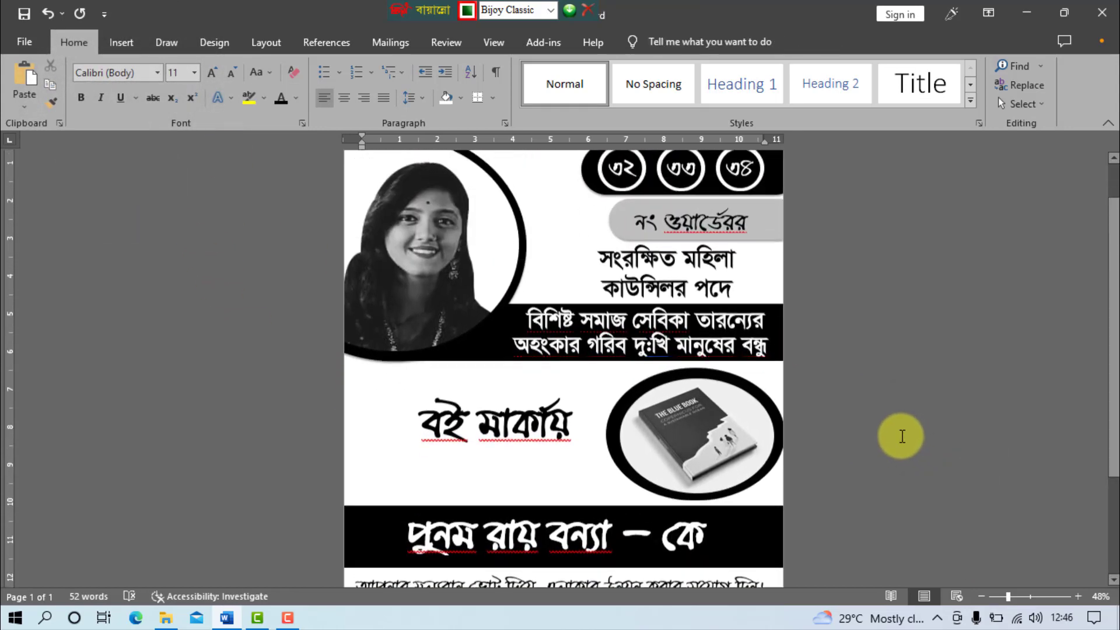
{"action": "scroll", "coordinate": [904, 438], "scroll_direction": "up", "scroll_amount": 2}
{"action": "scroll", "coordinate": [787, 403], "scroll_direction": "down", "scroll_amount": 1}
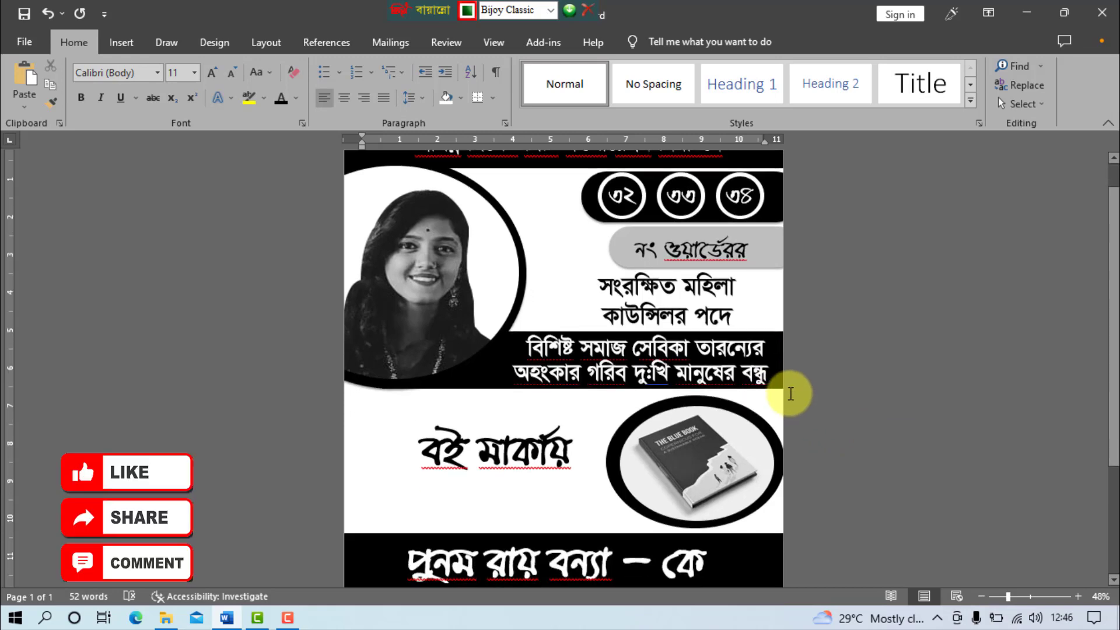
{"action": "scroll", "coordinate": [788, 397], "scroll_direction": "down", "scroll_amount": 2}
{"action": "scroll", "coordinate": [804, 385], "scroll_direction": "up", "scroll_amount": 1}
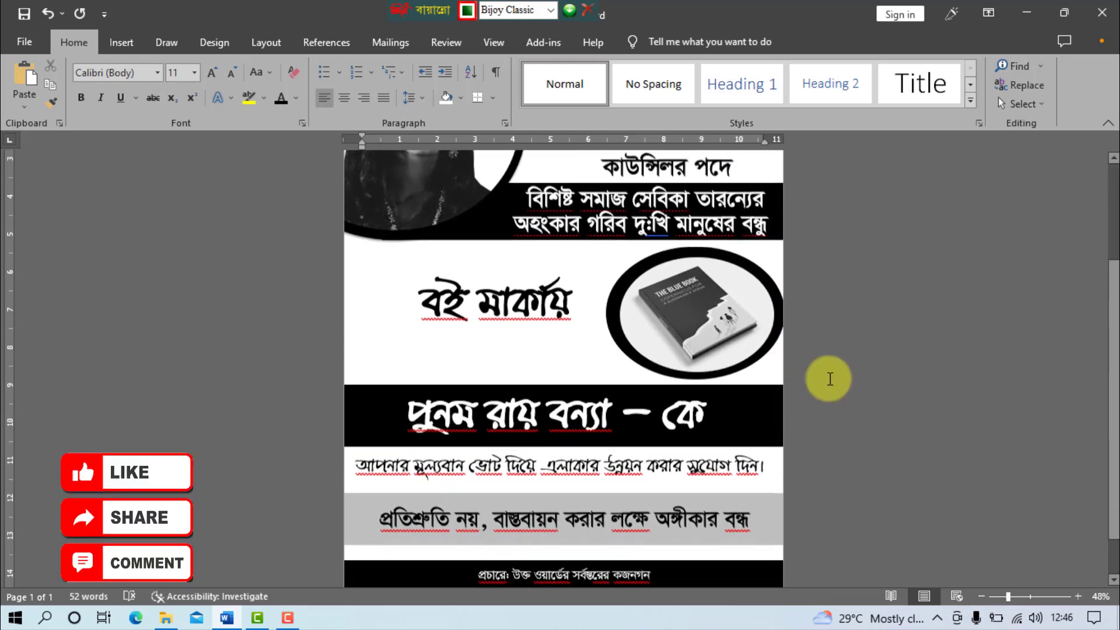
{"action": "scroll", "coordinate": [823, 350], "scroll_direction": "up", "scroll_amount": 2}
Save As 'Poster design' into Desktop > New folder, switching the keyboard to English.
{"action": "left_click", "coordinate": [24, 44]}
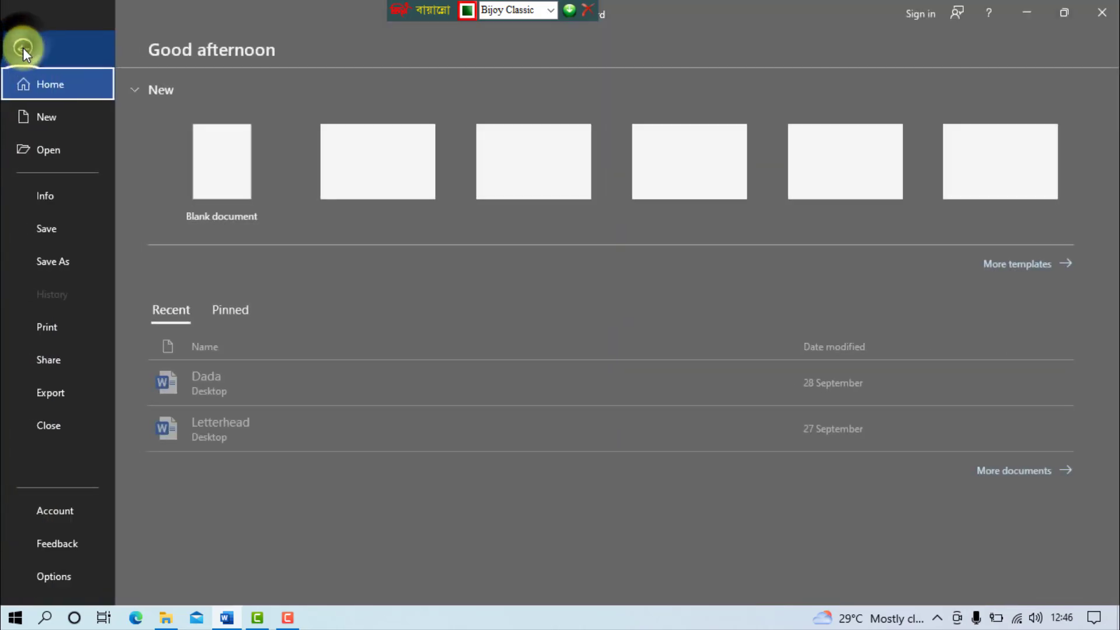
{"action": "left_click", "coordinate": [42, 229]}
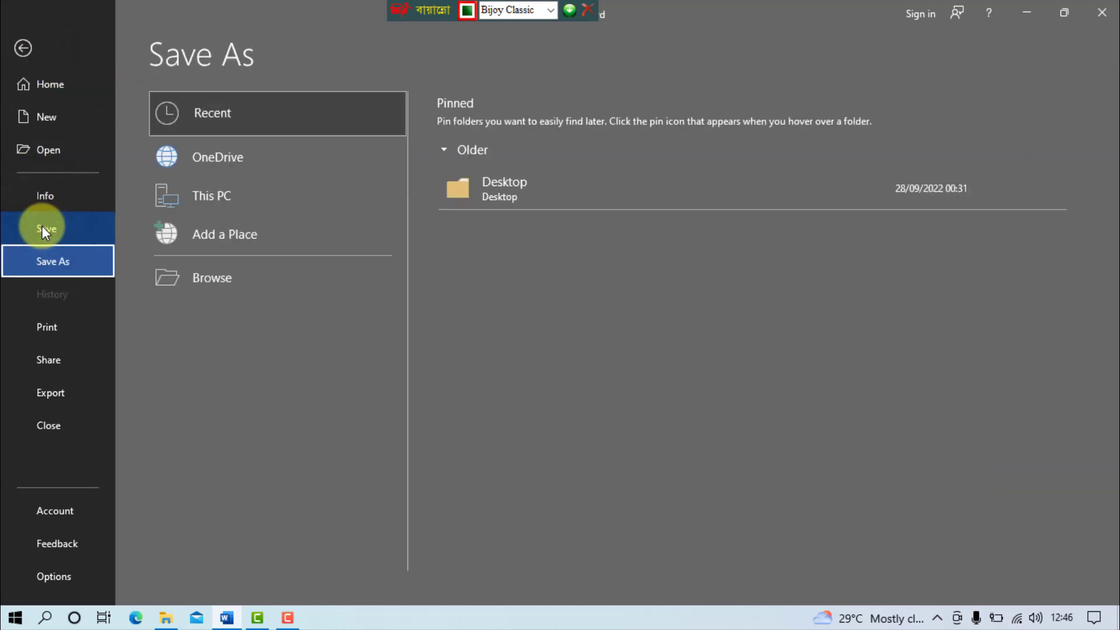
{"action": "left_click", "coordinate": [228, 278]}
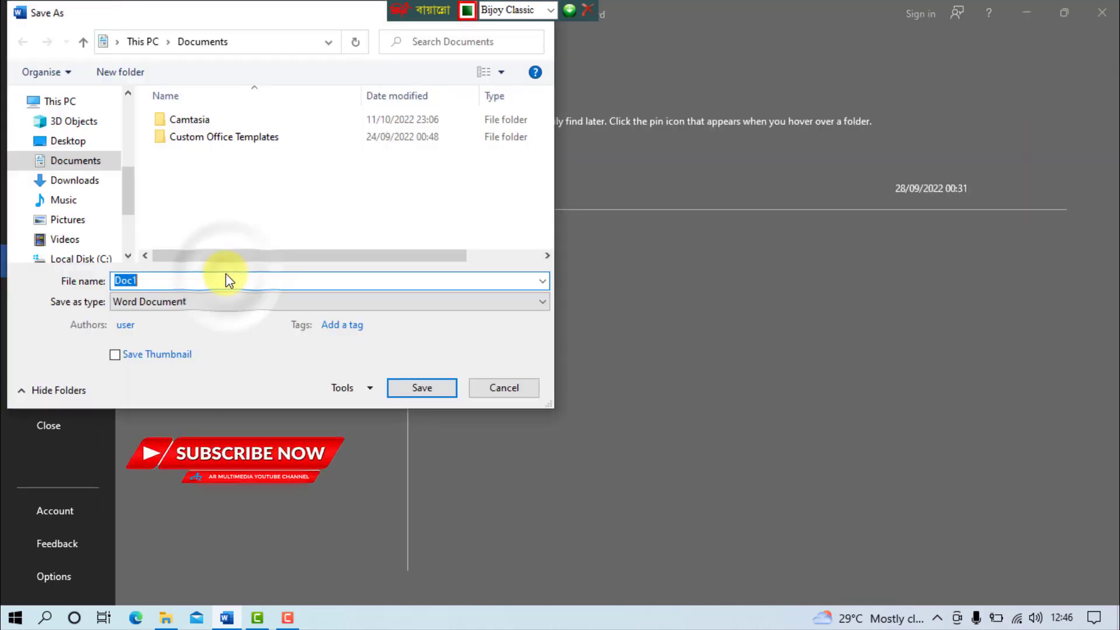
{"action": "left_click", "coordinate": [86, 143]}
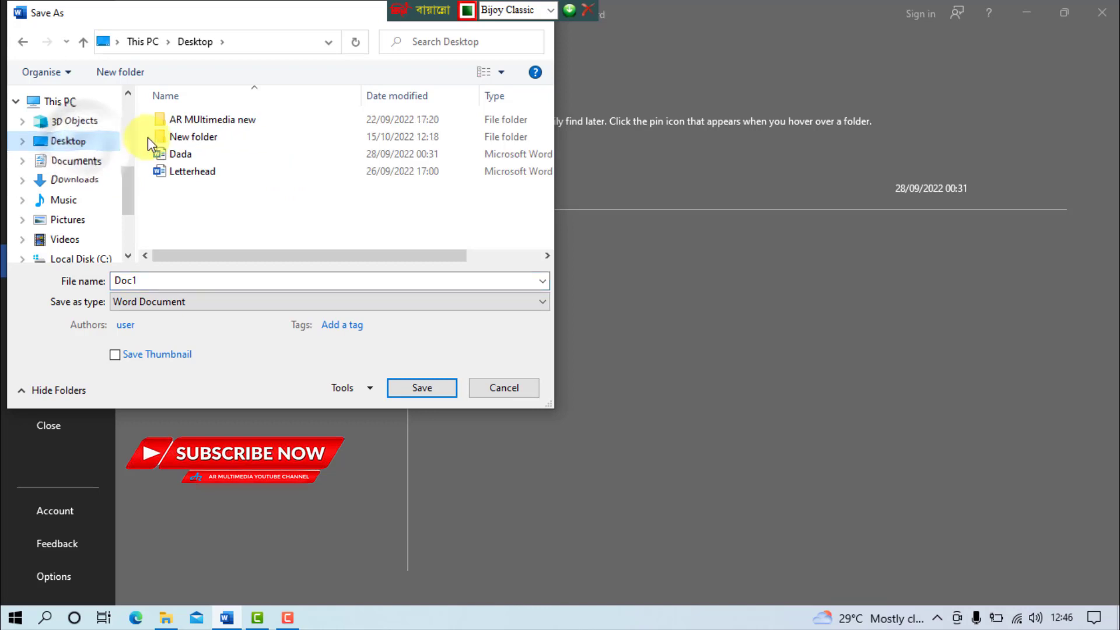
{"action": "double_click", "coordinate": [194, 138]}
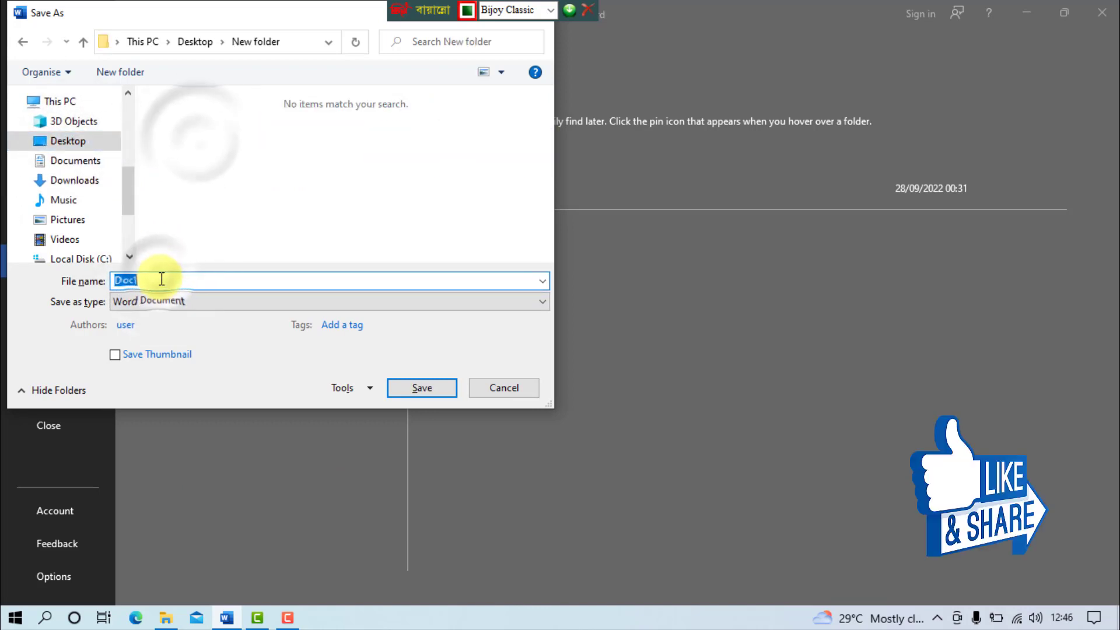
{"action": "key", "text": "ctrl+alt+b"}
{"action": "type", "text": "Poster design"}
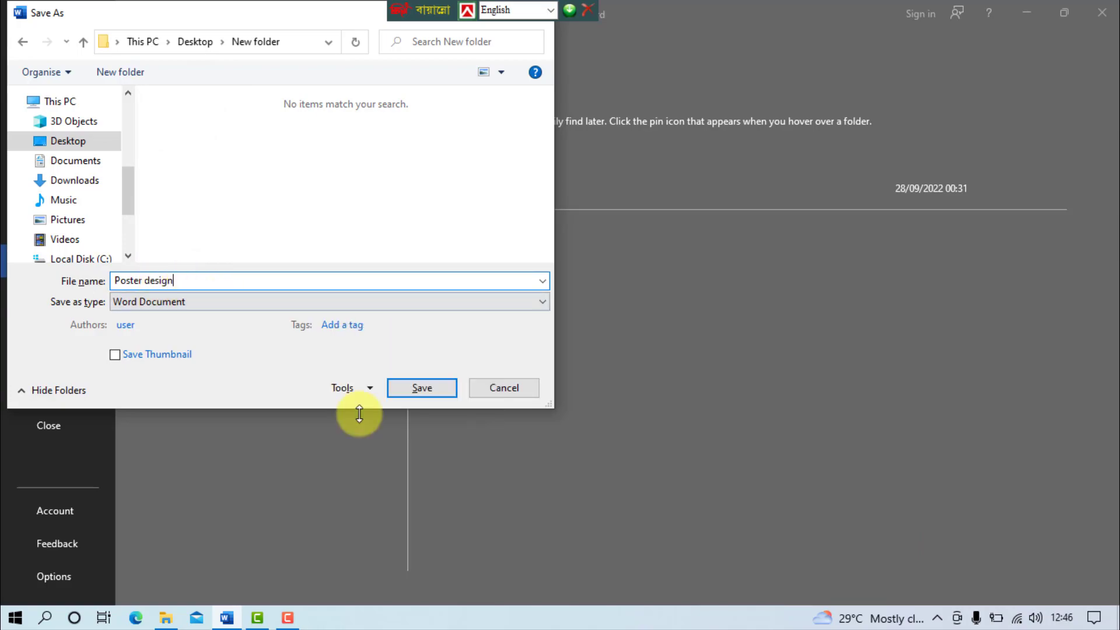
{"action": "left_click", "coordinate": [417, 393]}
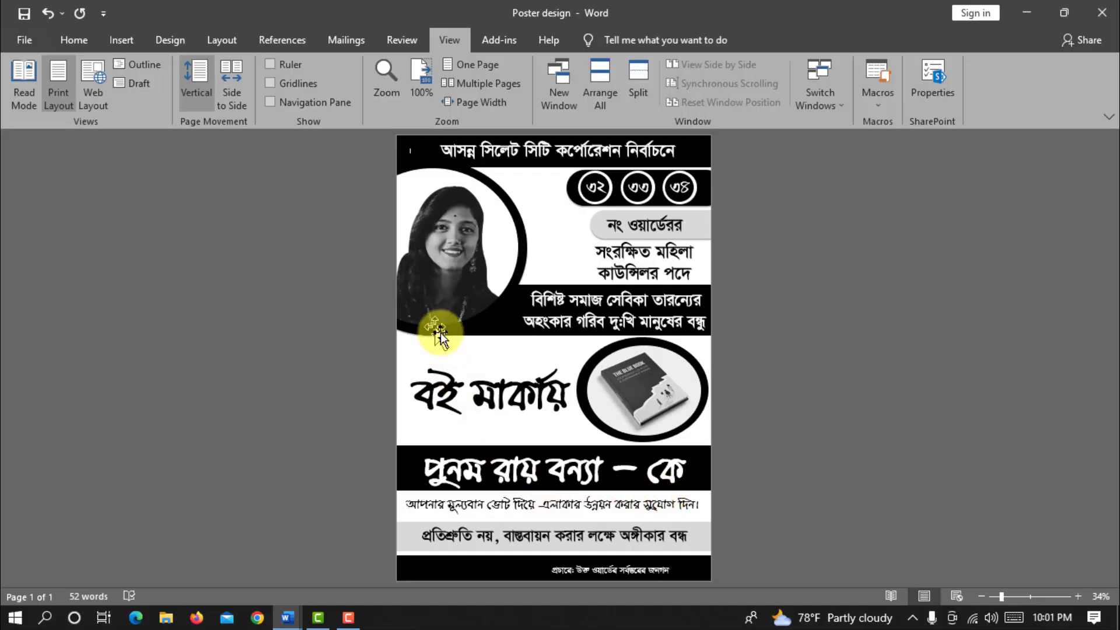